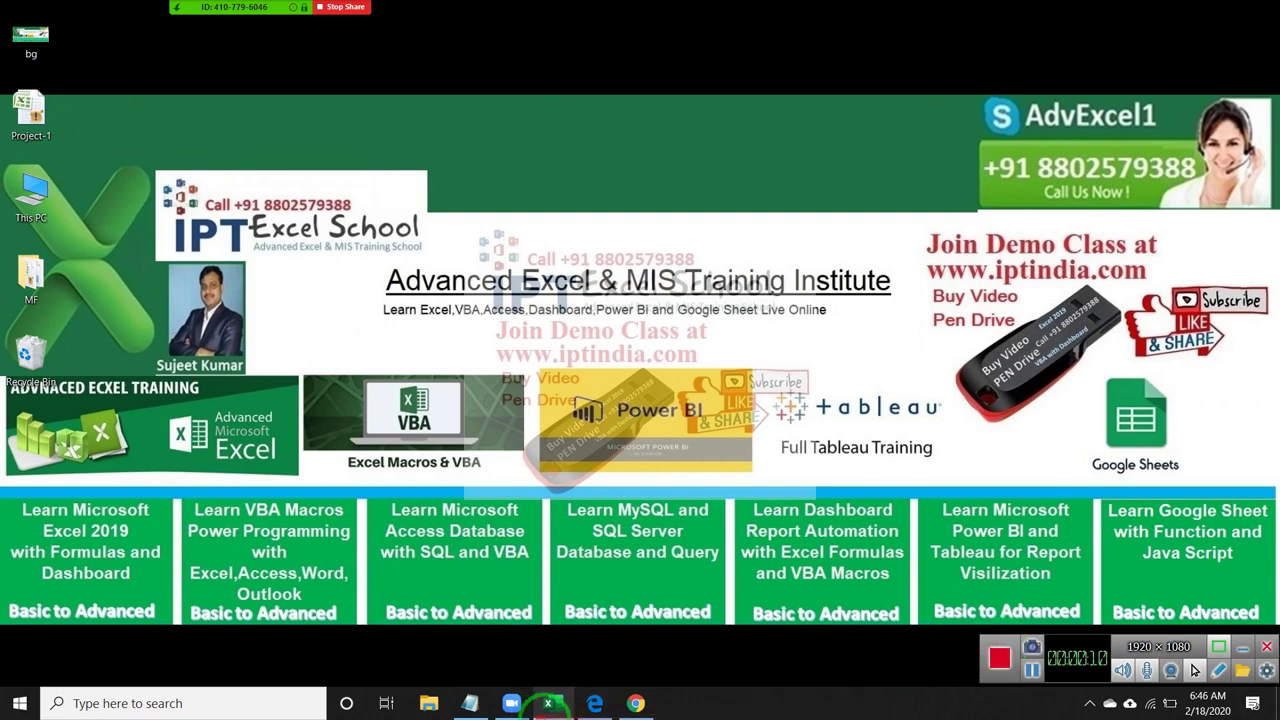
Bring the Excel workbook with the Data sheet's sales table back to full screen.
left_click(548, 705)
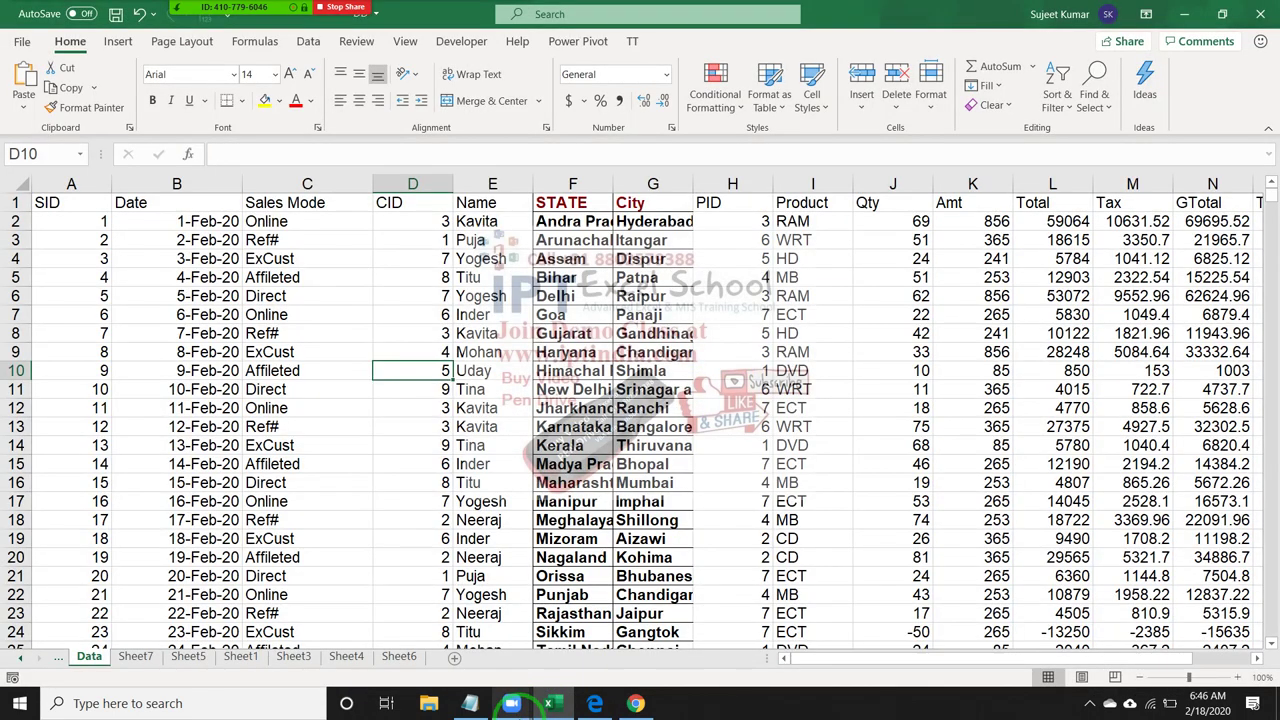
Select the sales table from the SID heading in A1 across to Site and down the data, then copy it.
left_click(58, 258)
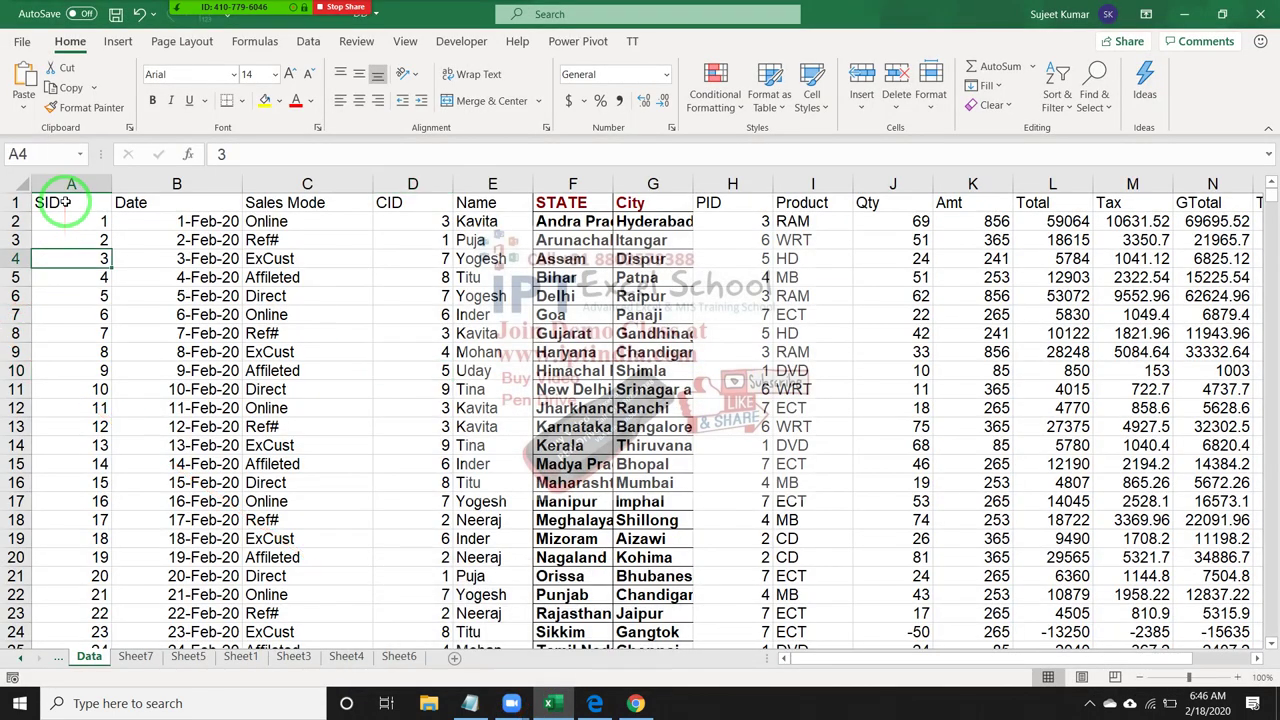
left_click(66, 202)
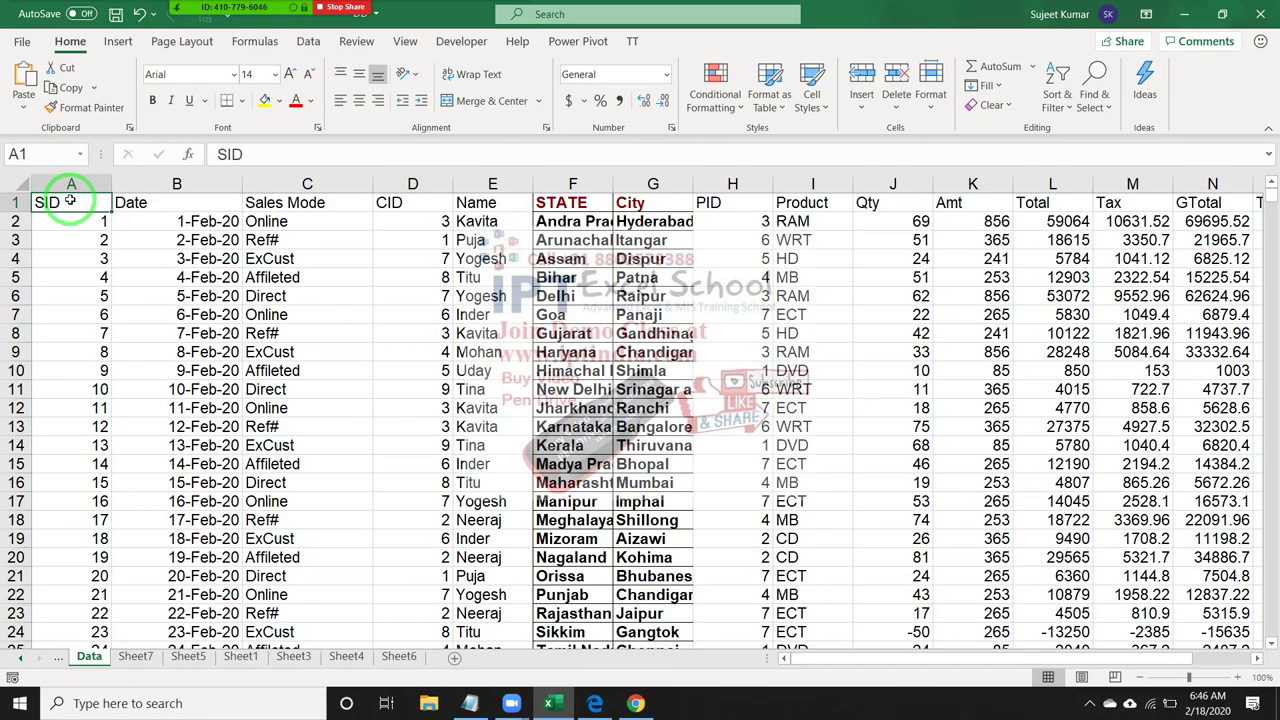
left_click_drag(70, 200, 1215, 203)
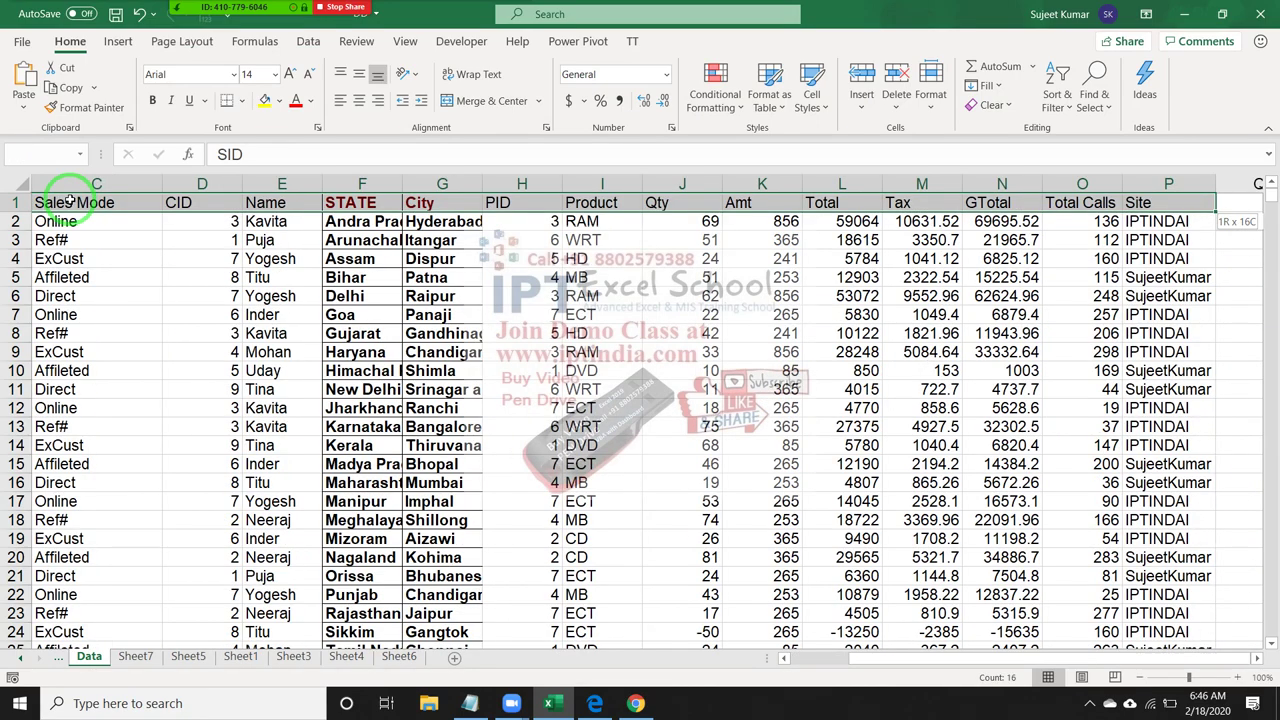
scroll(1215, 203, "down", 8)
scroll(68, 200, "down", 8)
scroll(68, 200, "down", 8)
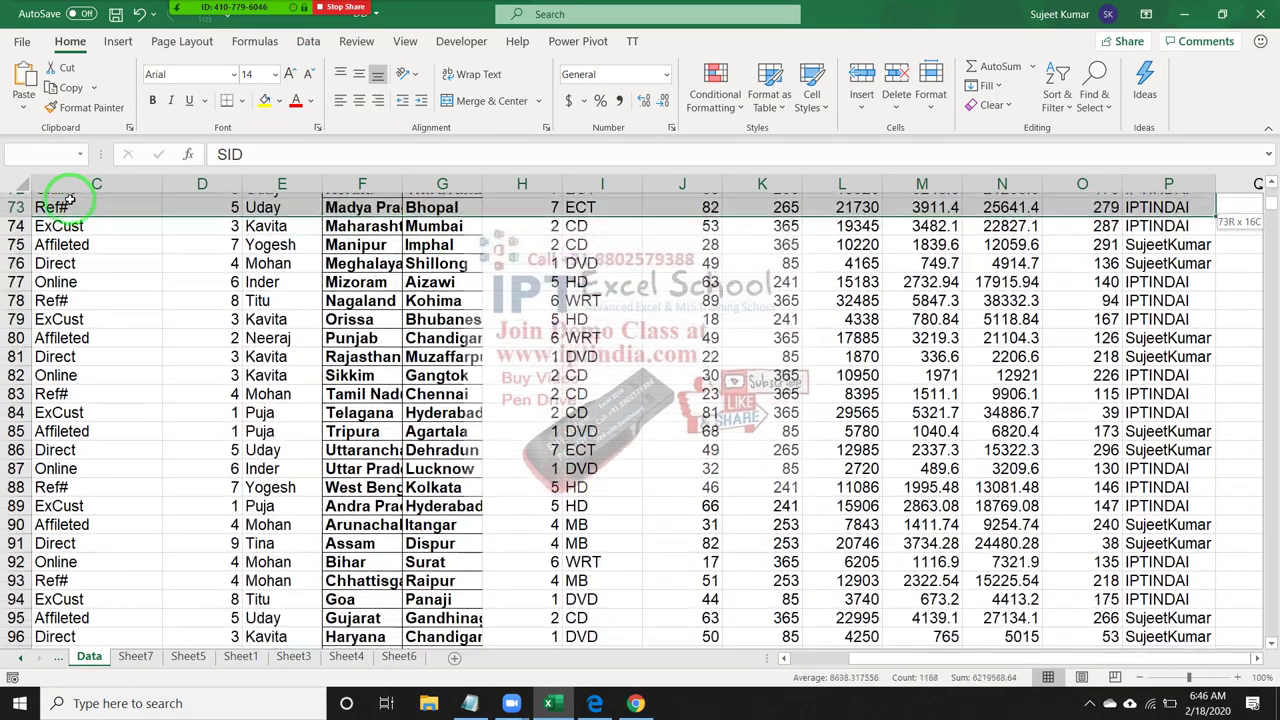
scroll(68, 200, "down", 7)
scroll(68, 200, "down", 1)
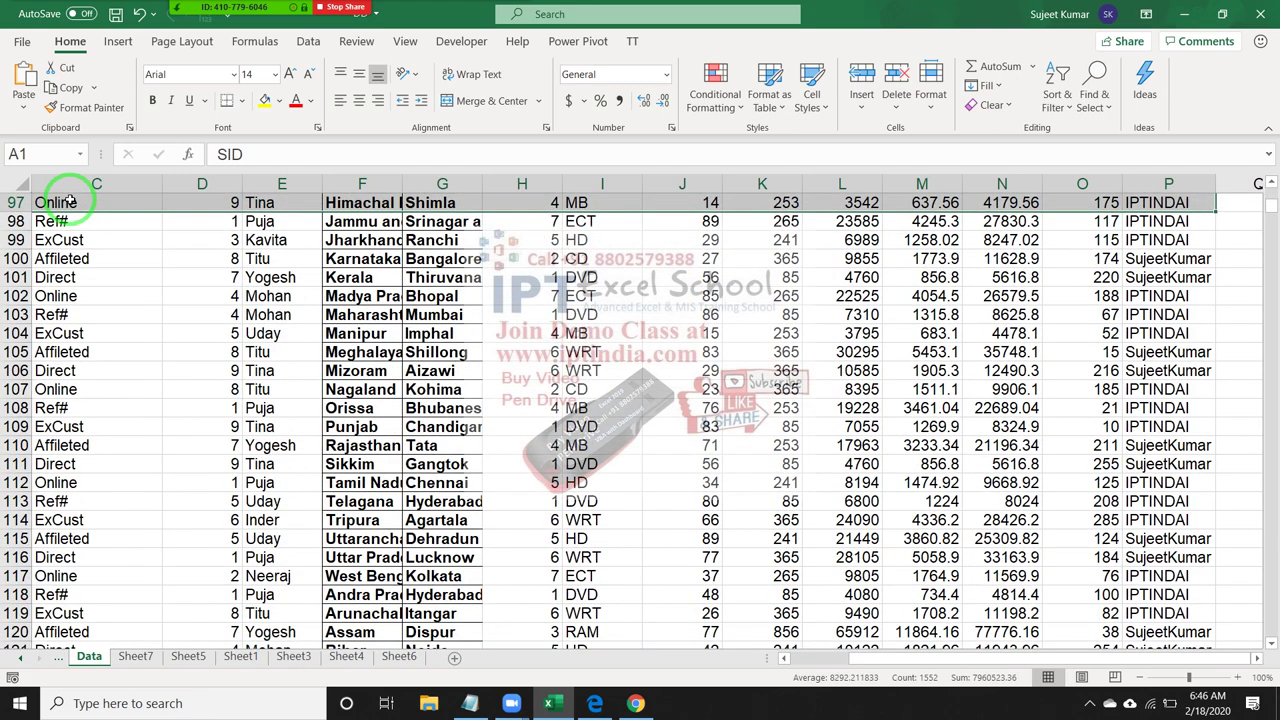
key("ctrl+c")
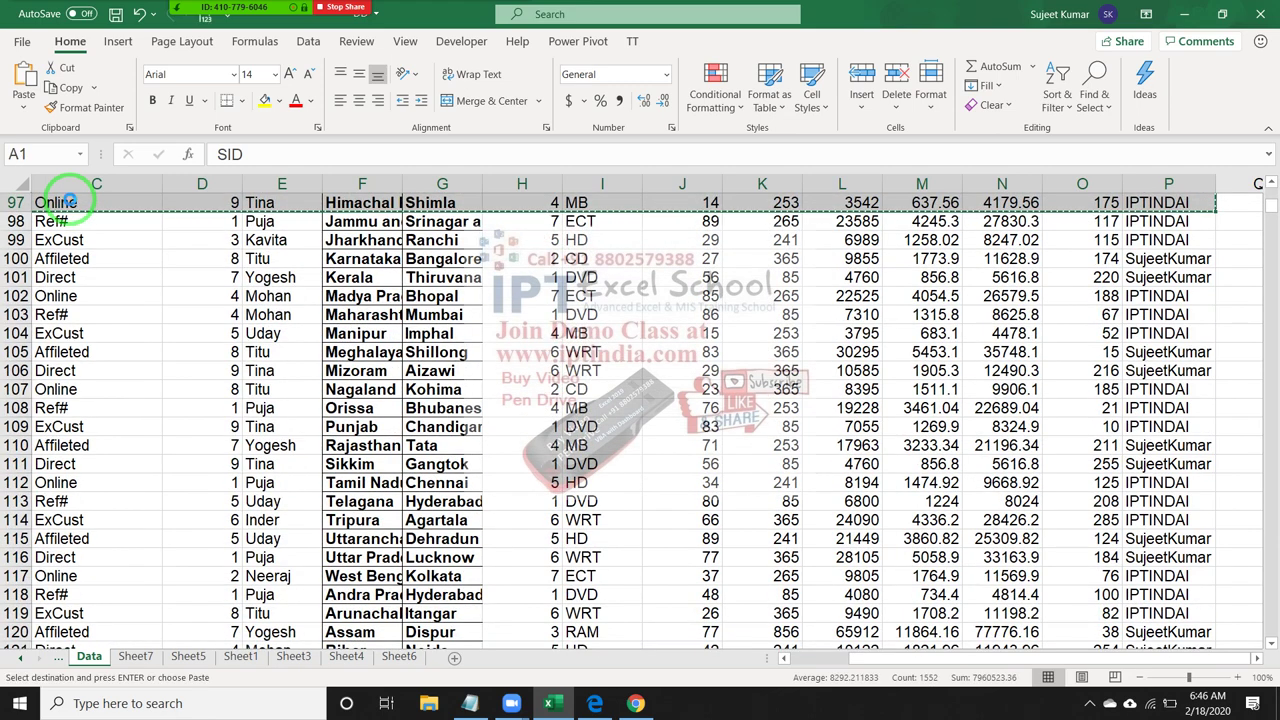
Paste the copied table into cell A1 of a new blank workbook.
key("ctrl+n")
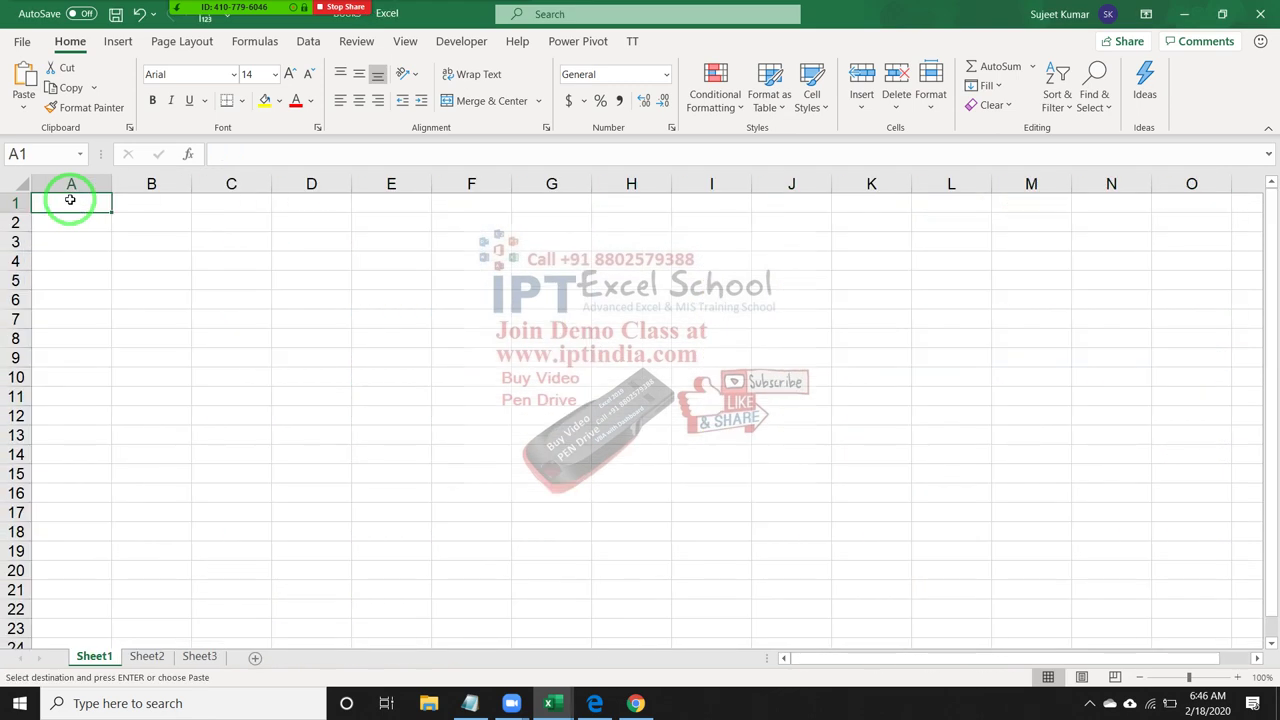
key("ctrl+v")
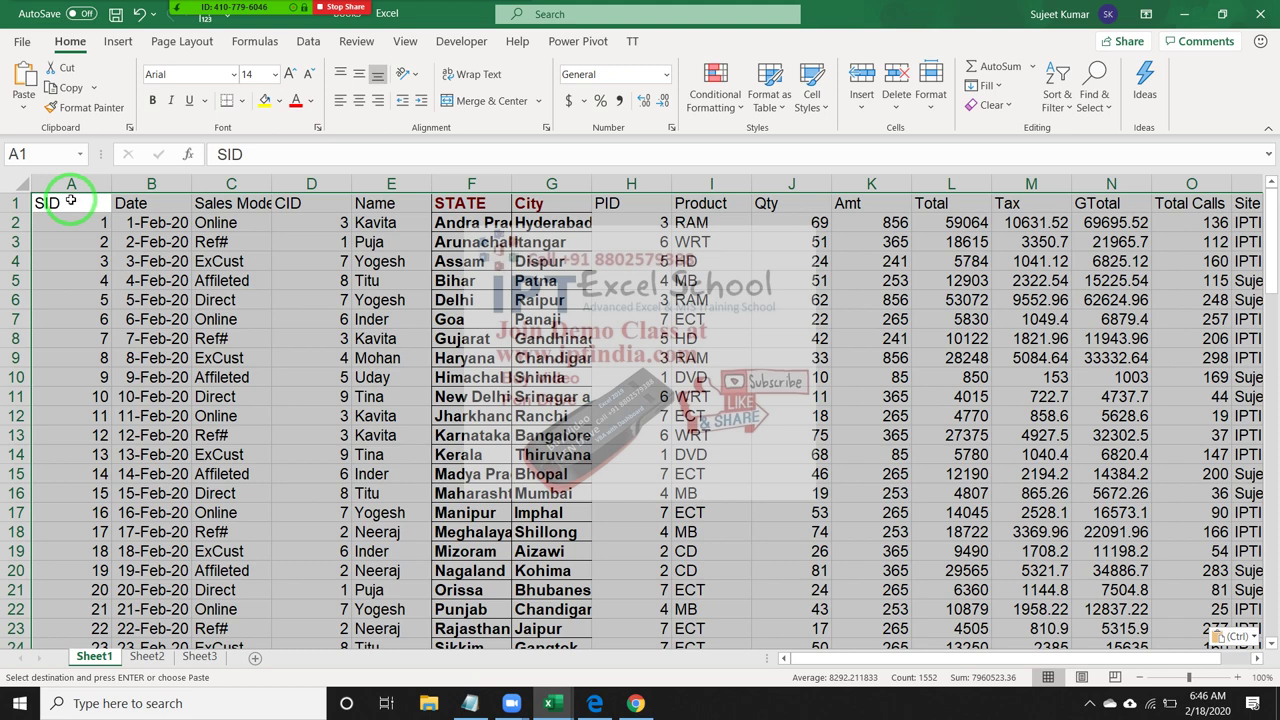
key("Right")
key("Right")
key("Right")
key("Right")
key("Right")
key("Right")
key("Right")
key("Right")
key("Right")
key("Right")
key("Right")
key("Left")
key("Left")
key("Left")
key("Left")
key("Left")
key("Left")
key("Left")
key("Down")
key("Down")
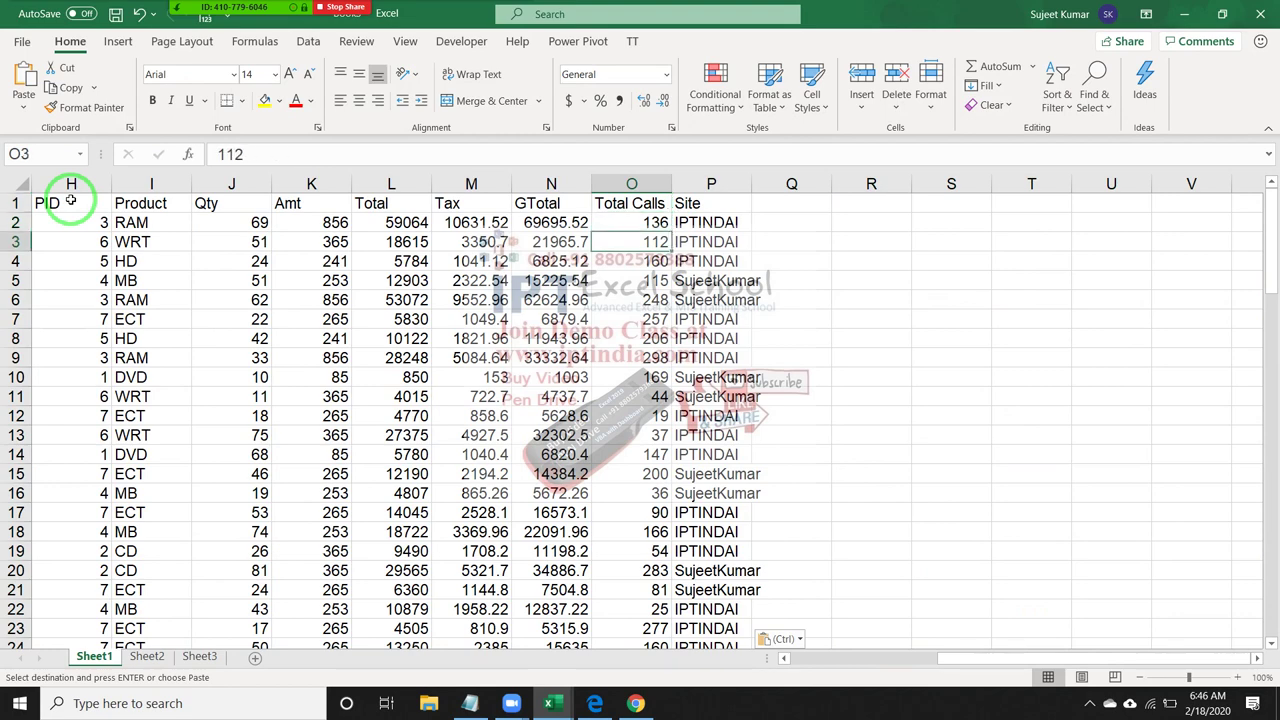
key("shift+space")
key("ctrl+shift+plus")
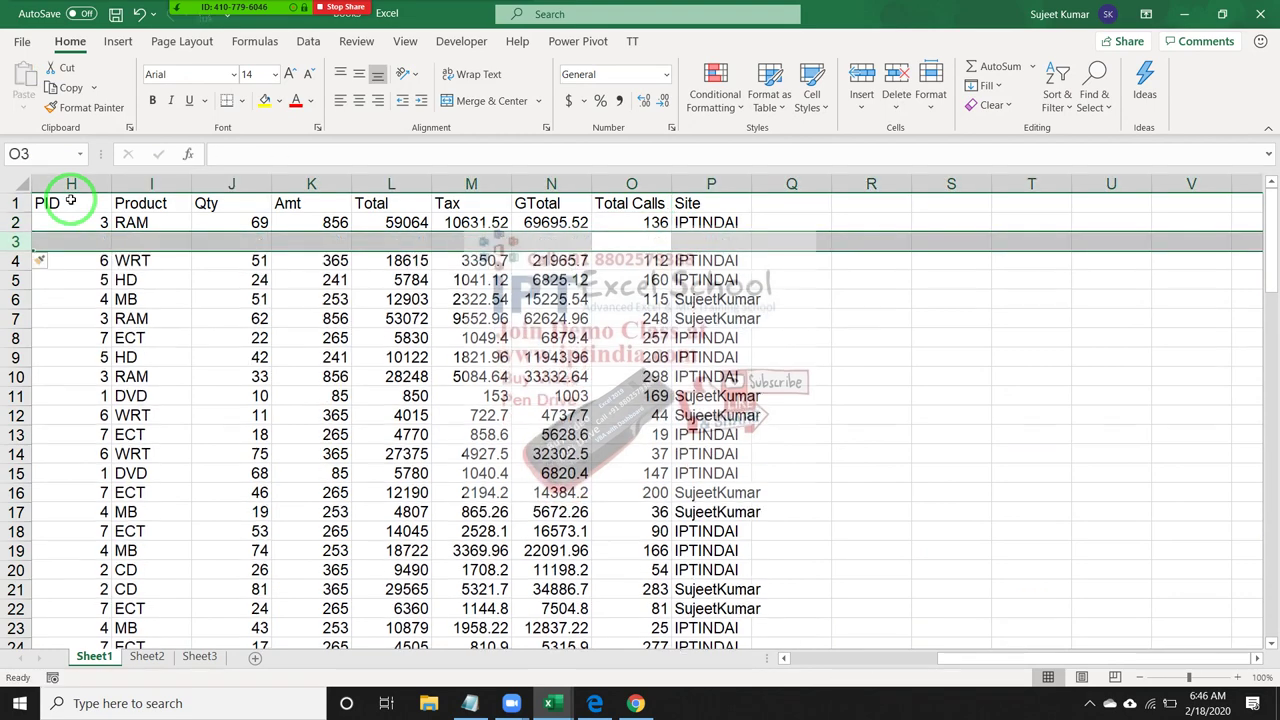
key("Down")
key("Down")
key("shift+space")
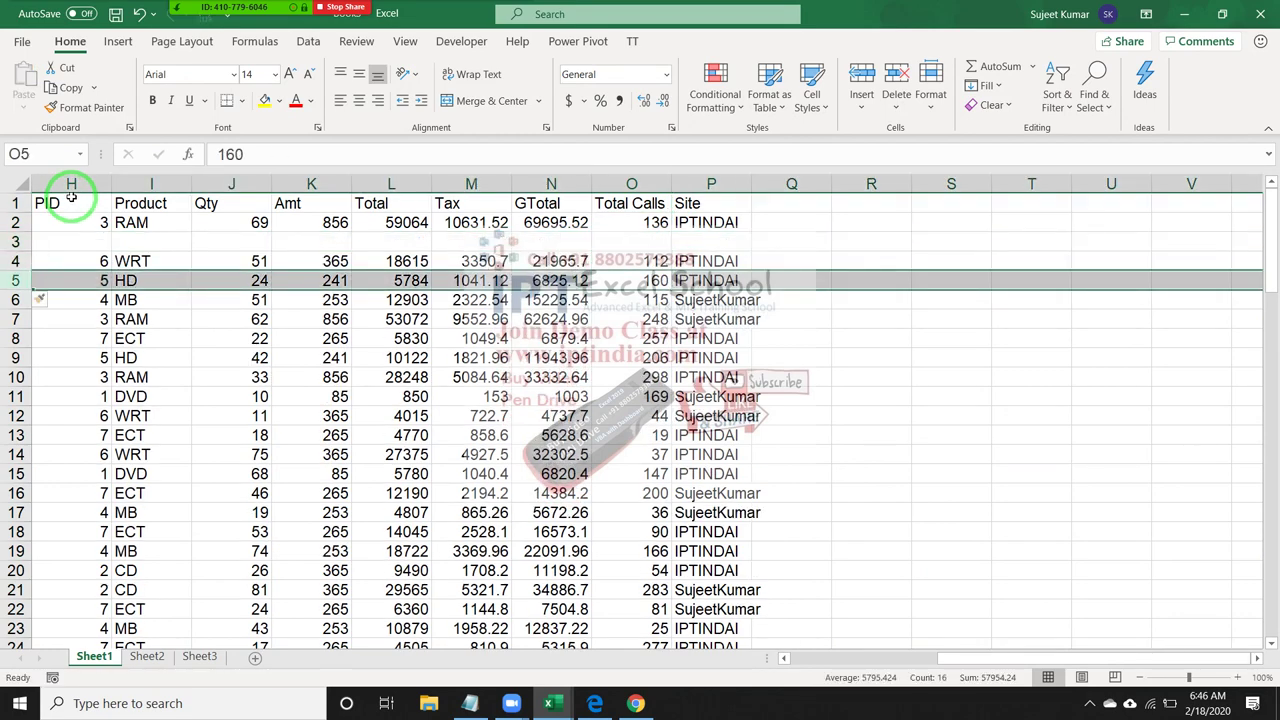
key("ctrl+shift+plus")
key("Down")
key("Down")
key("shift+space")
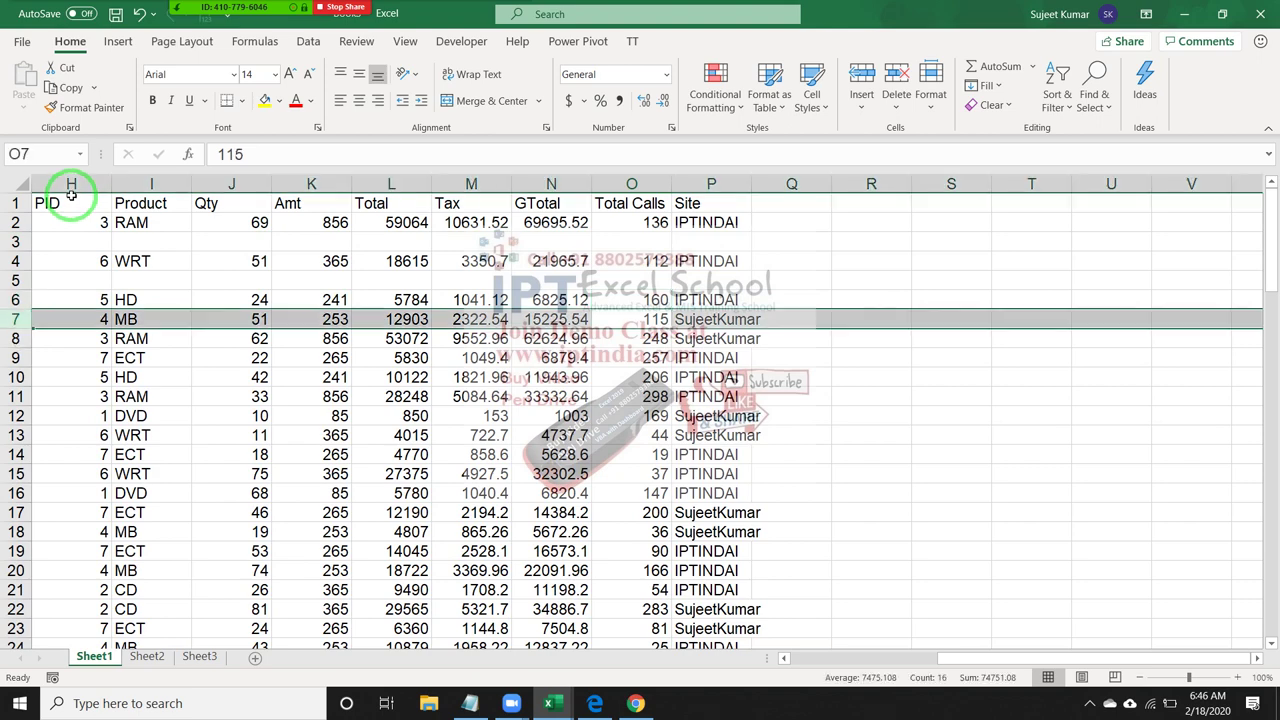
key("ctrl+shift+plus")
key("Down")
key("Down")
key("shift+space")
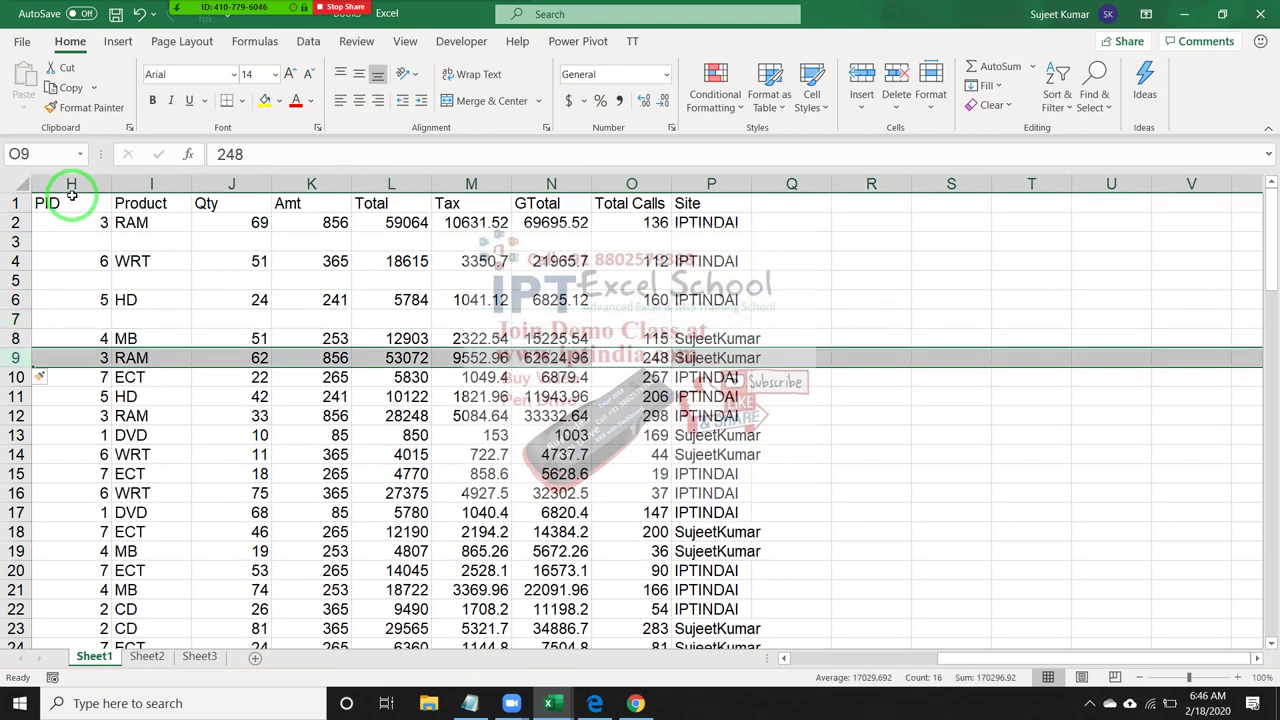
key("ctrl+shift+plus")
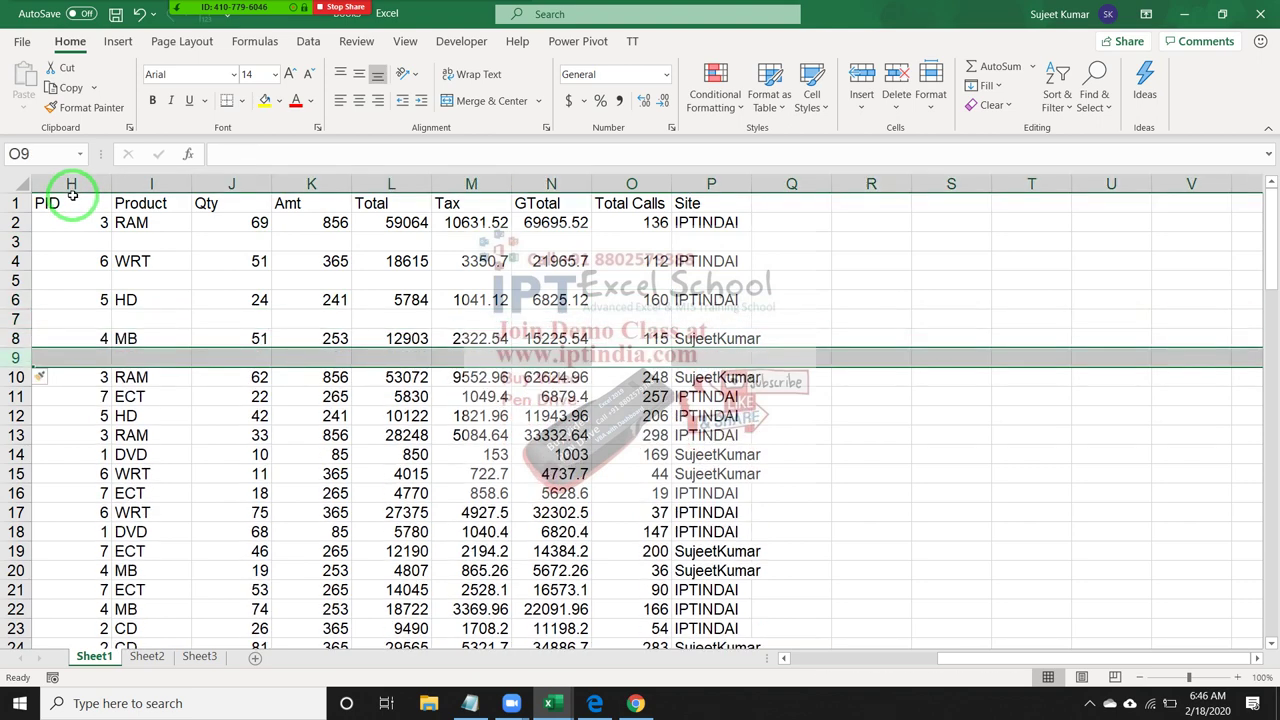
key("Up")
key("Up")
key("Up")
key("Up")
key("Up")
key("Up")
key("Up")
key("ctrl+z")
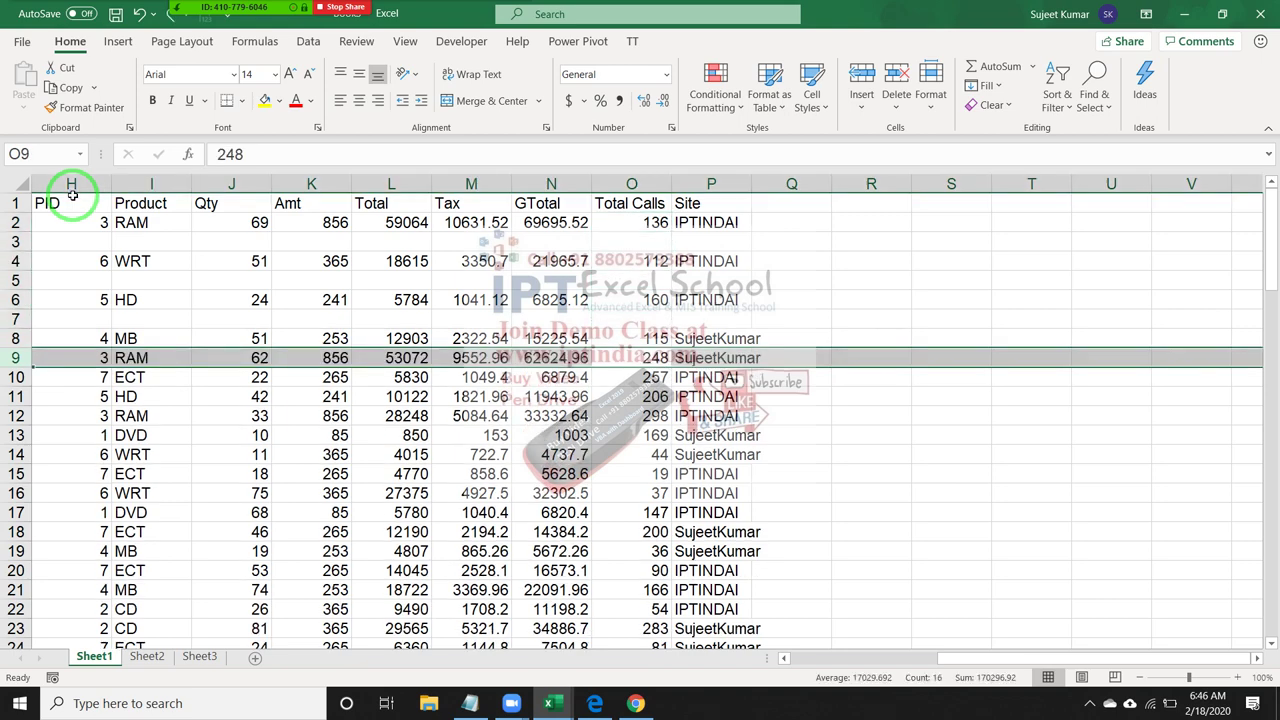
key("ctrl+z")
key("ctrl+z")
key("ctrl+z")
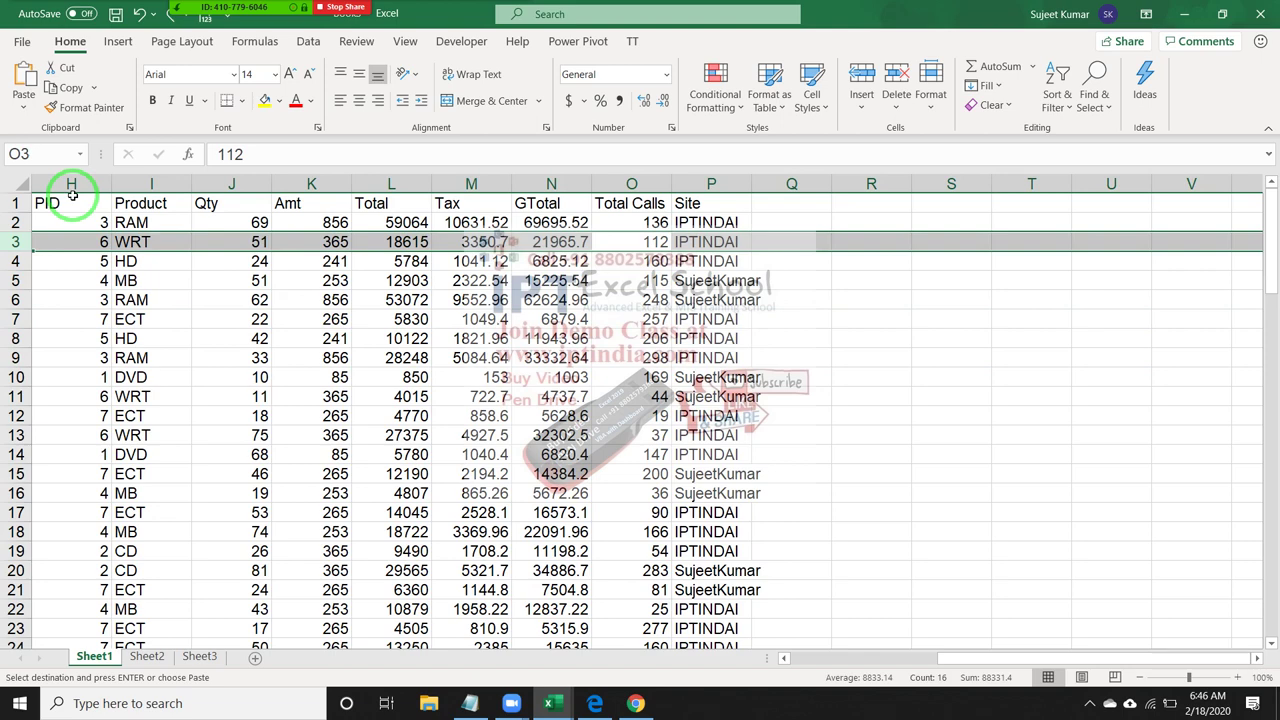
key("Right")
key("Up")
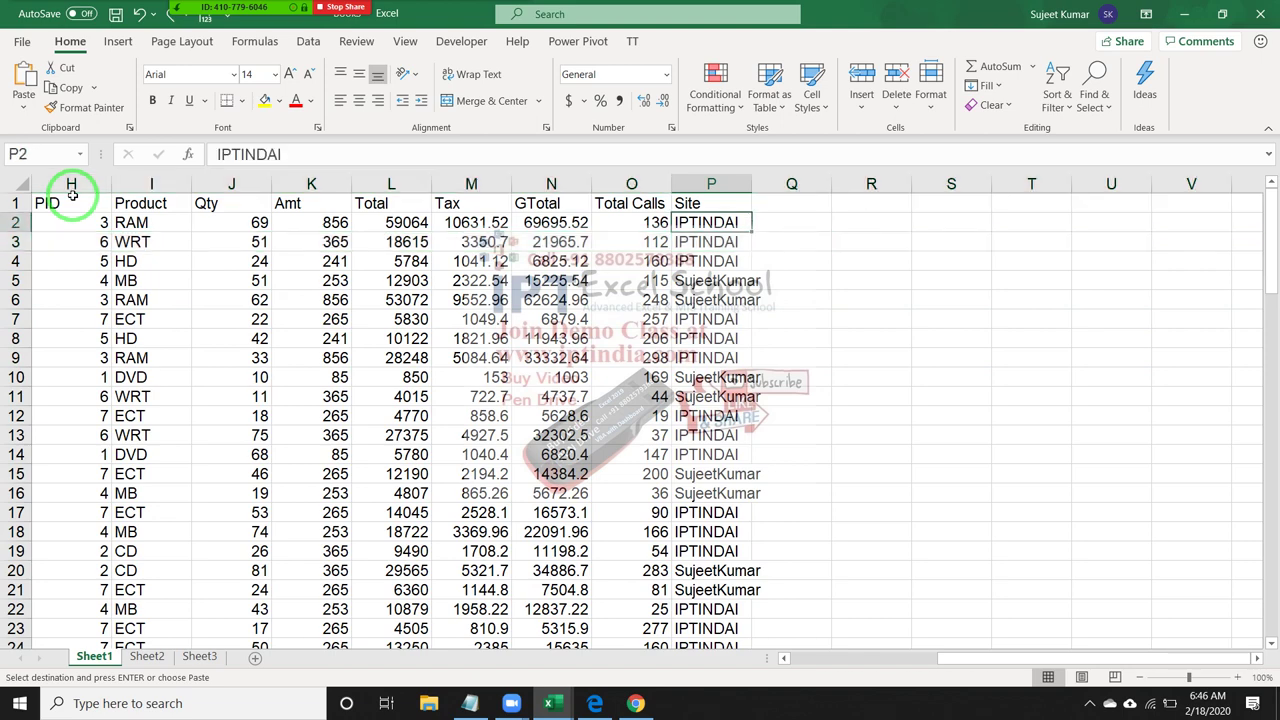
key("Right")
key("Up")
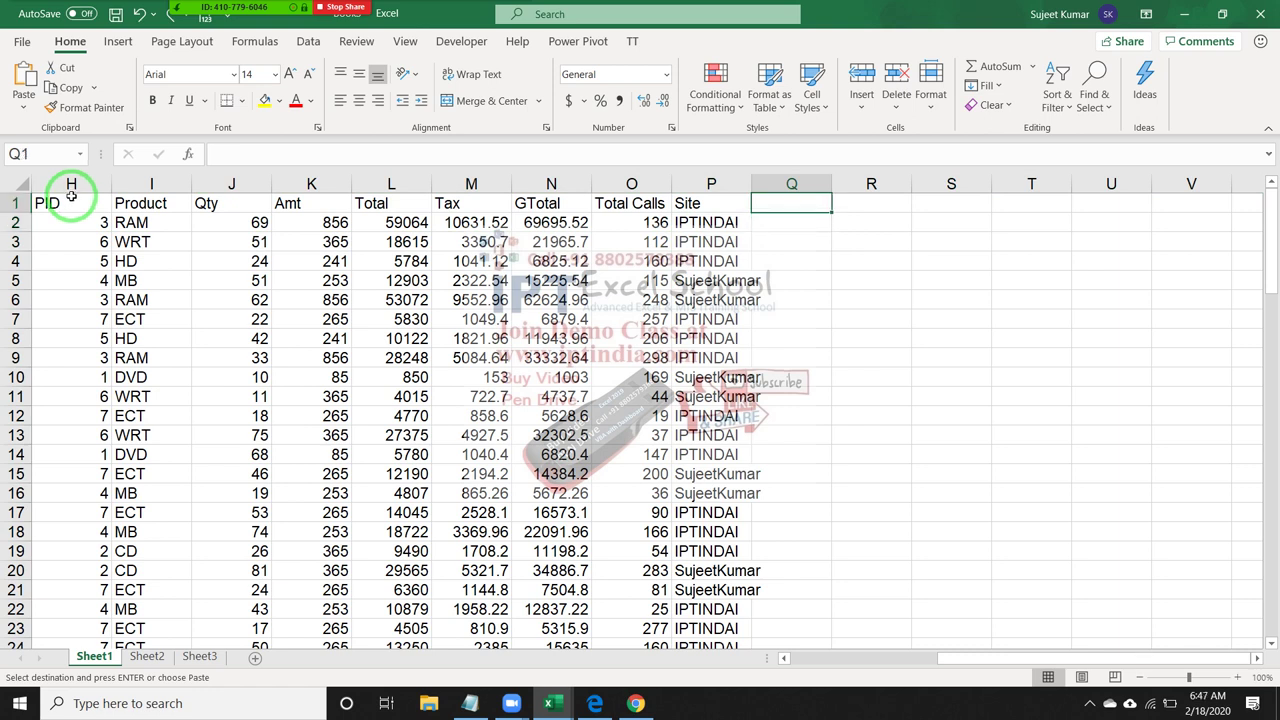
Head column Q 'Sr', enter 1 and 2 in Q2:Q3, and fill the series down the table.
type("Sr")
key("Return")
type("1")
key("Return")
type("2")
key("Return")
key("Up")
key("Up")
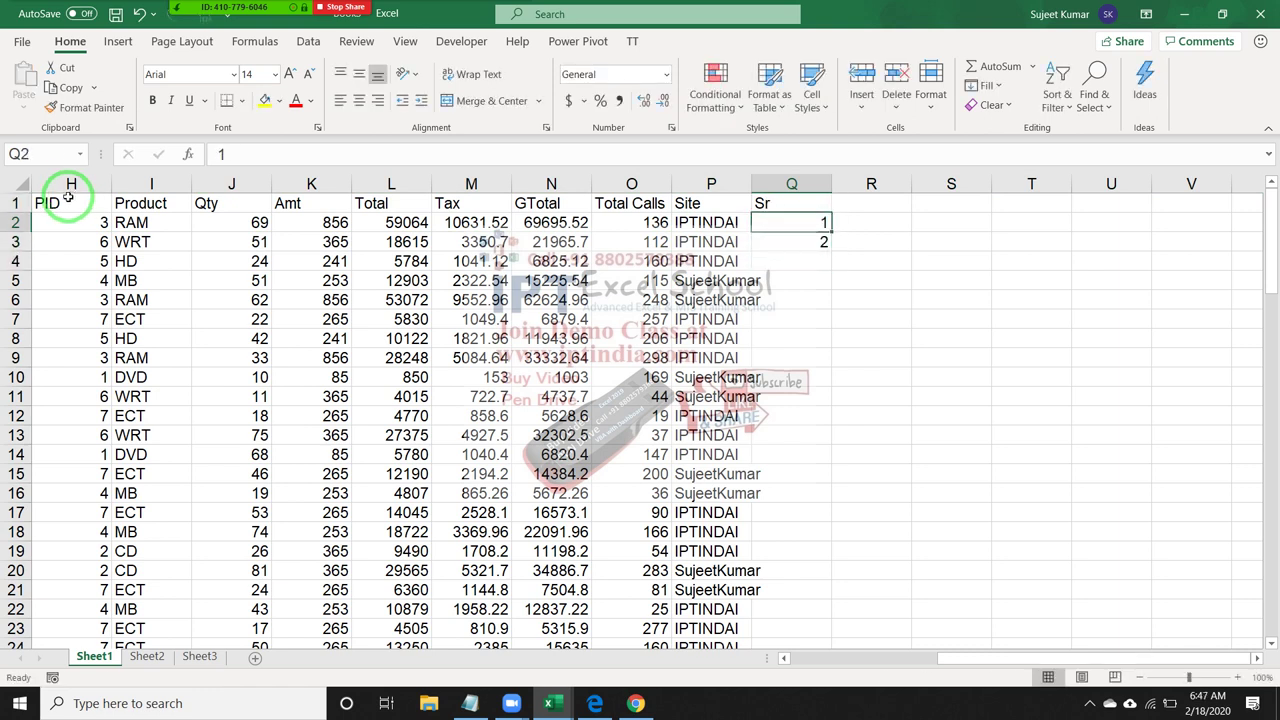
key("shift+Down")
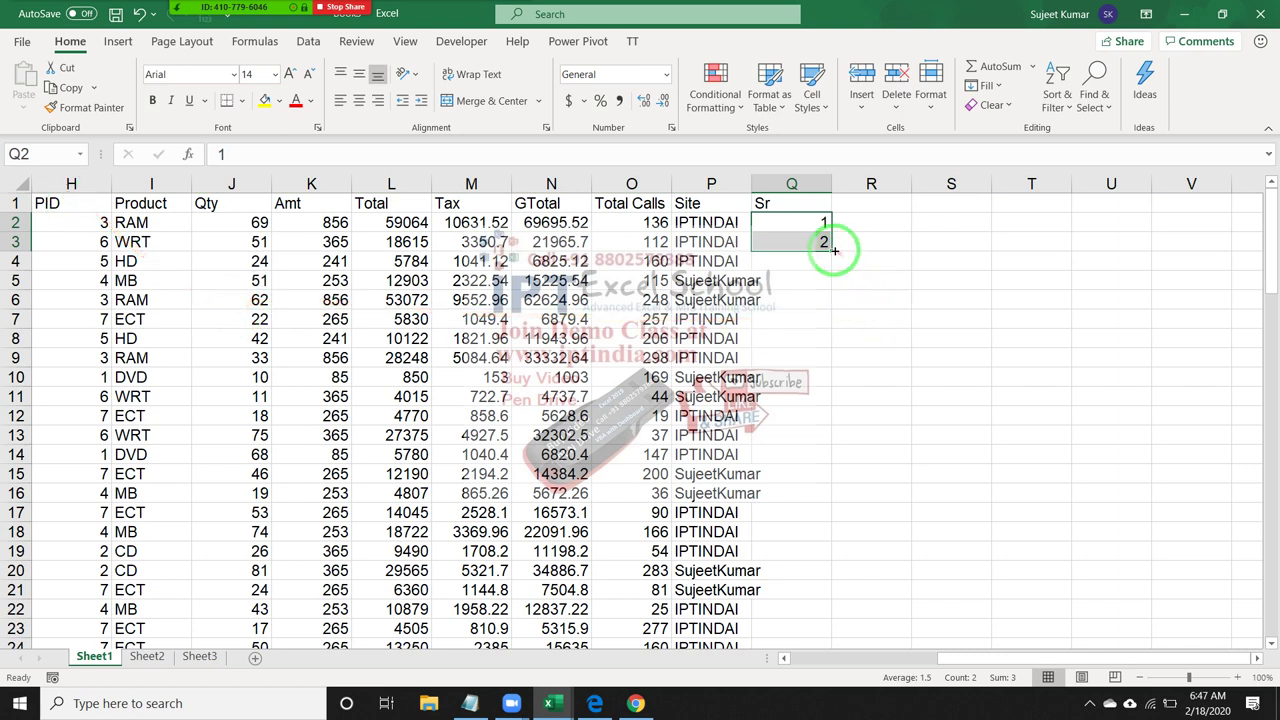
double_click(831, 250)
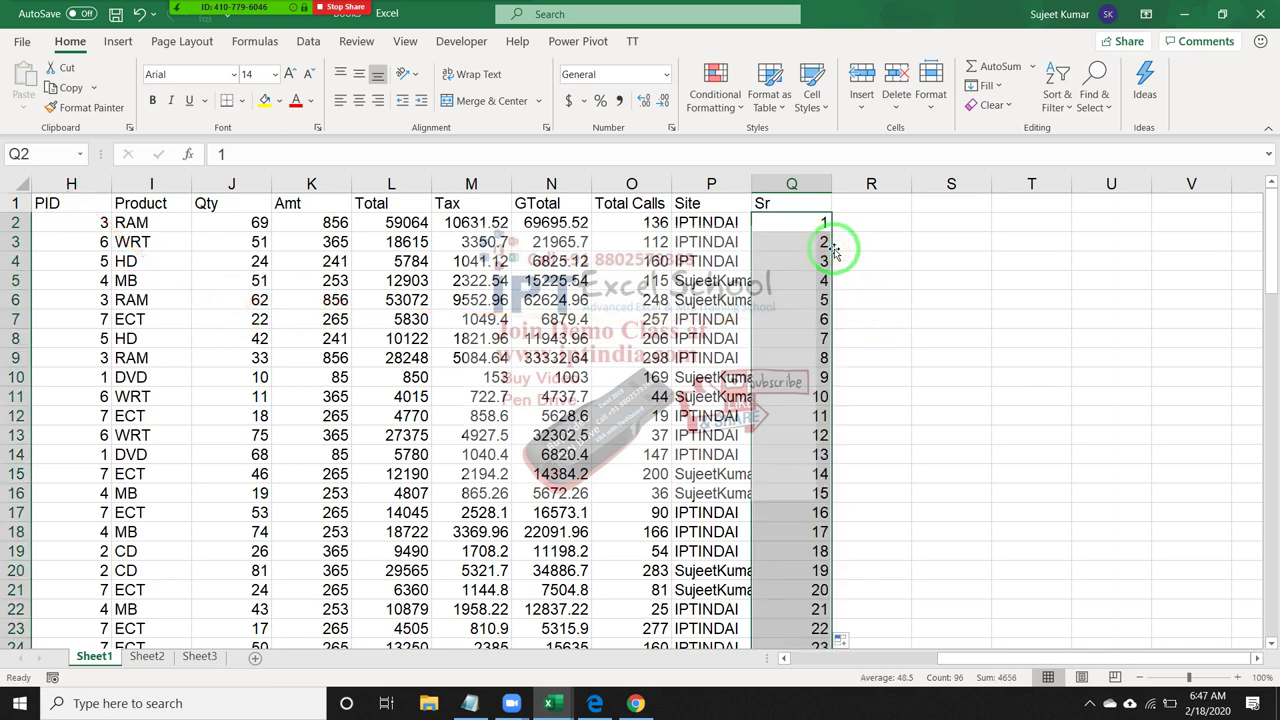
Check that the series ends at 96 in Q97, then return to the top of the sheet.
key("Up")
key("Down")
key("ctrl+Down")
key("ctrl+Up")
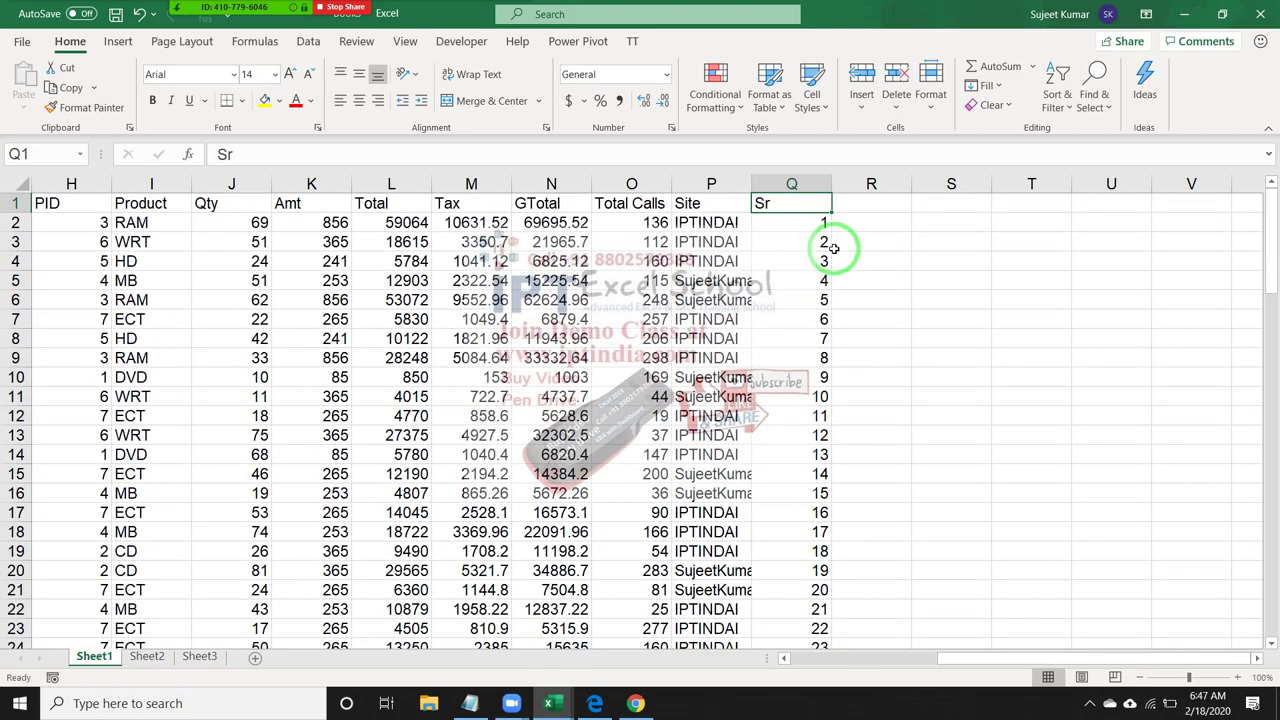
key("ctrl+Left")
key("ctrl+shift+Right")
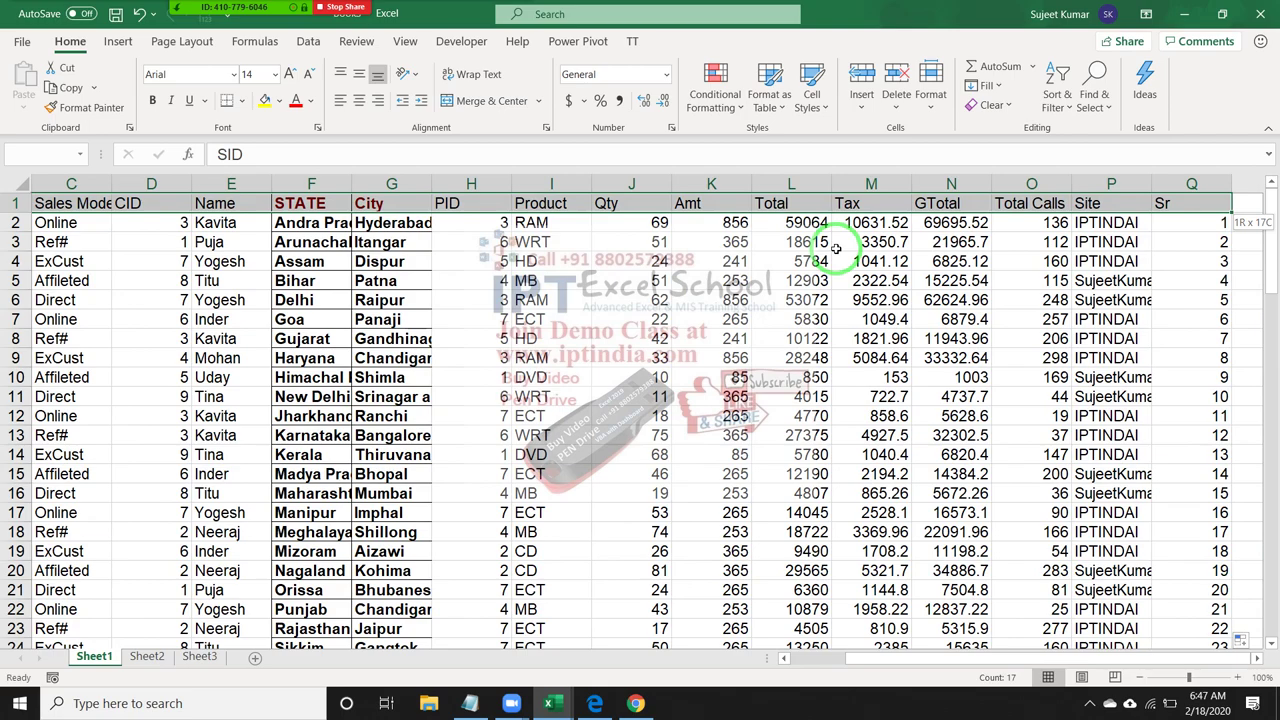
Copy the Sr numbers 1–96 and paste them again starting at Q98, below the data.
key("Left")
key("ctrl+Right")
key("Down")
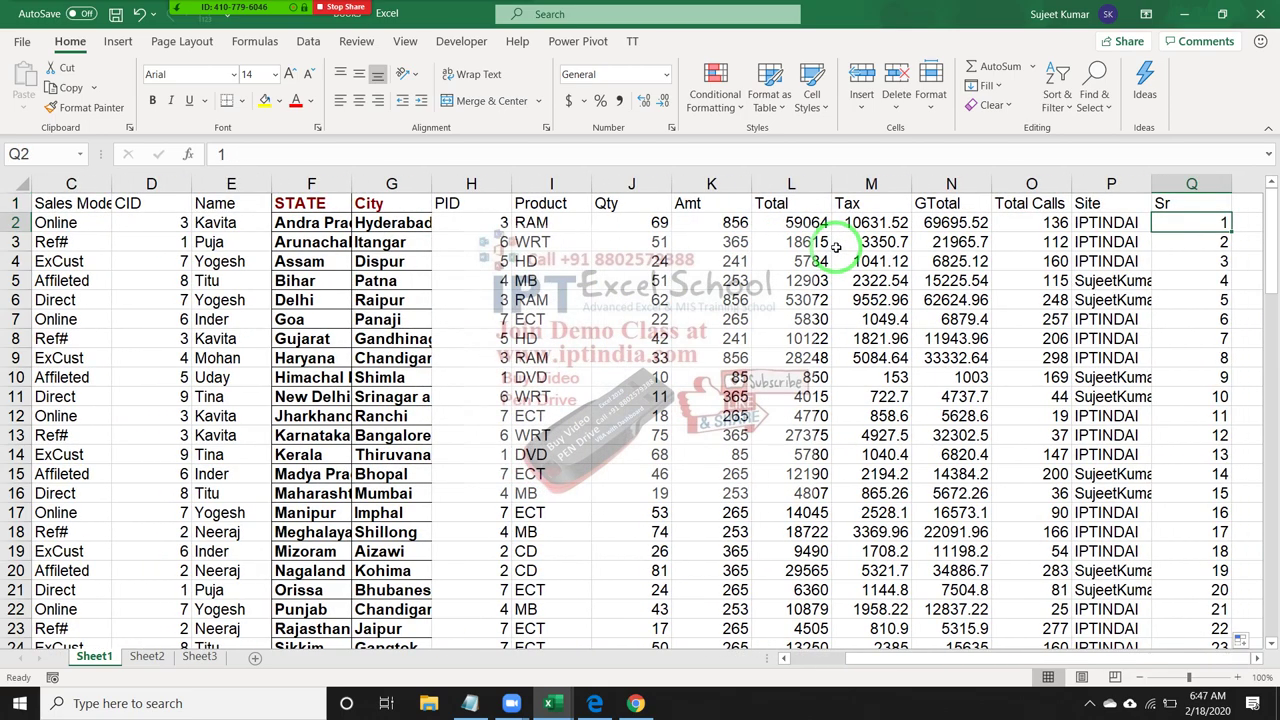
key("ctrl+shift+Down")
key("ctrl+c")
key("ctrl+BackSpace")
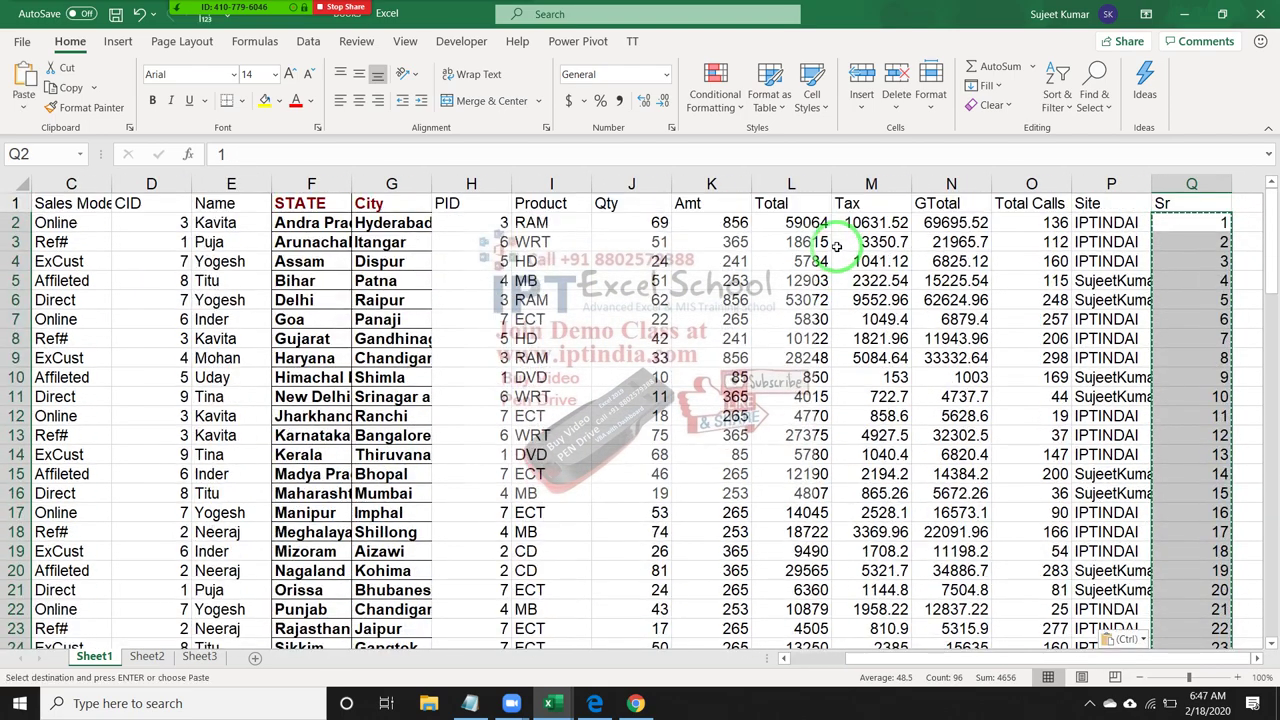
key("ctrl+Down")
key("Down")
key("Down")
key("Up")
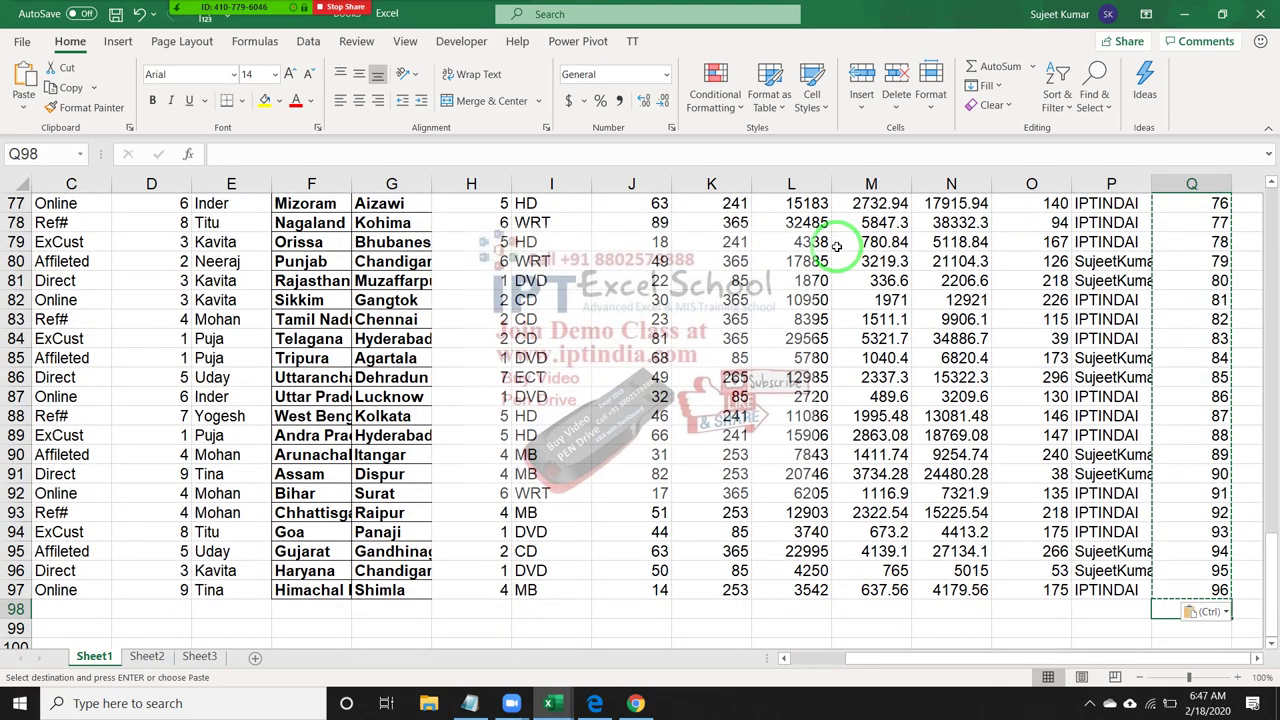
key("ctrl+v")
key("Return")
key("Down")
Move along the header row from Sr over to the Site column.
key("ctrl+Up")
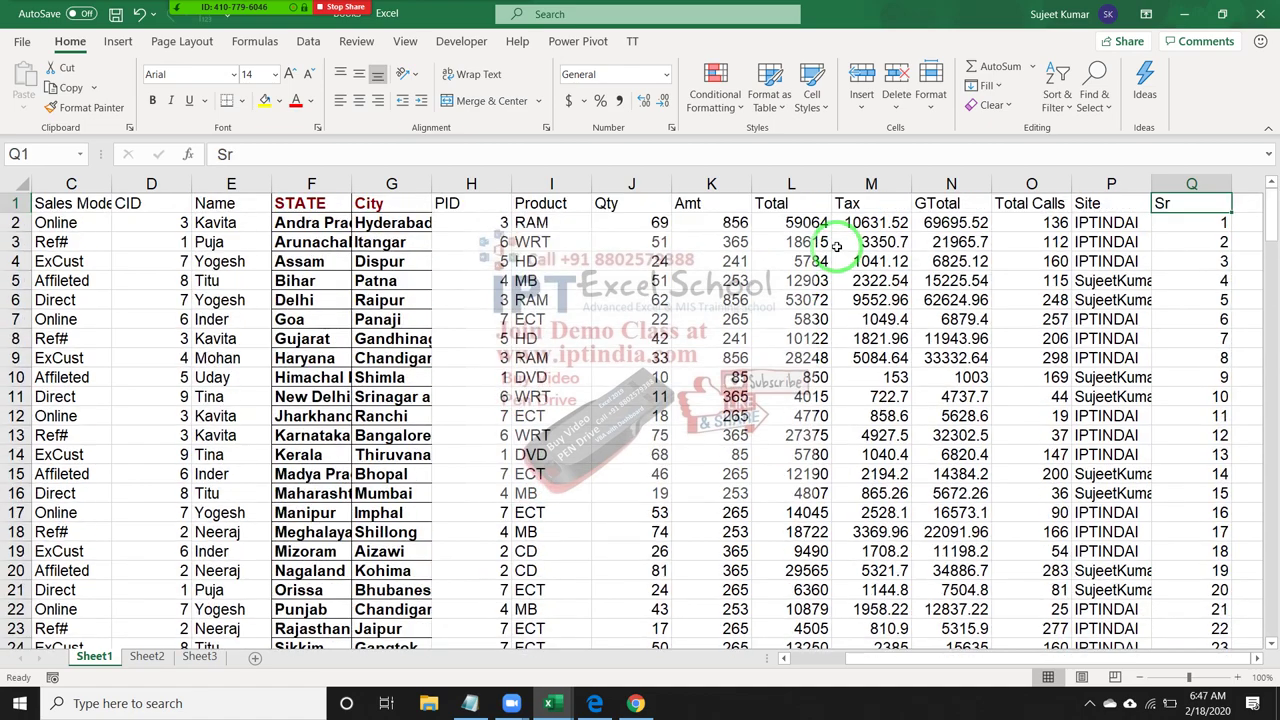
key("Right")
key("Right")
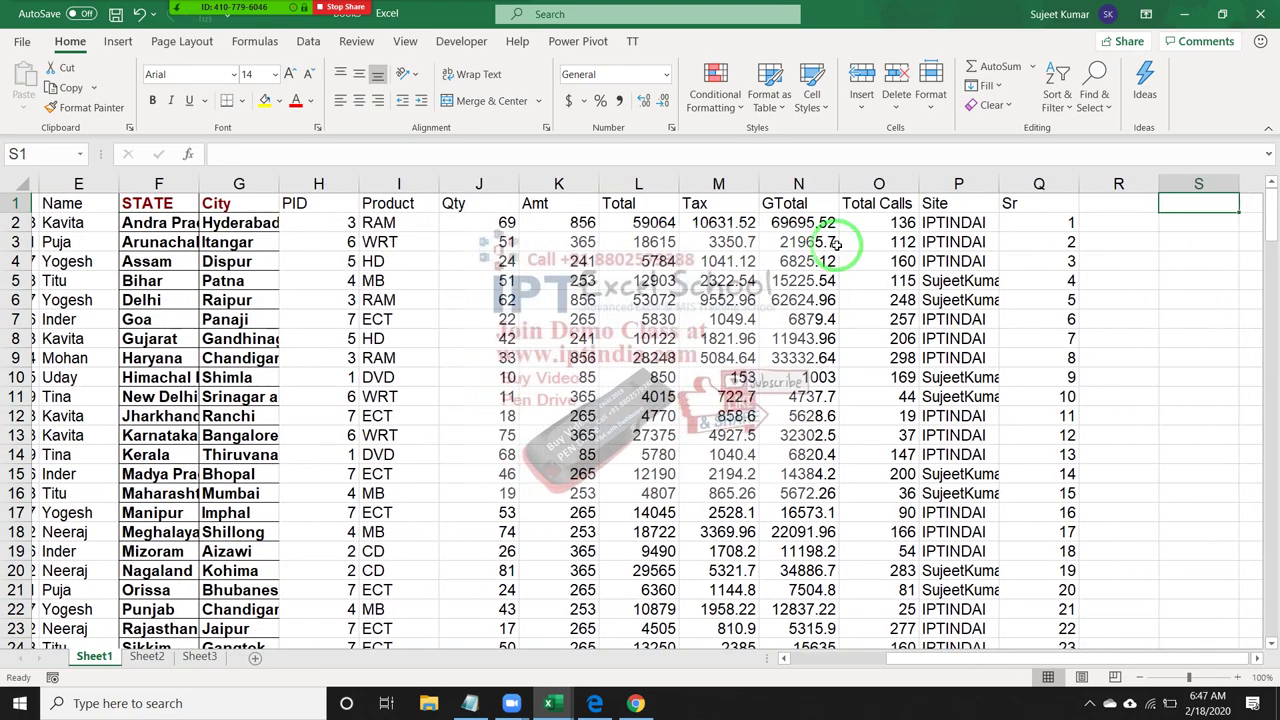
key("Right")
key("Right")
key("Right")
key("Left")
key("Left")
key("Left")
key("Left")
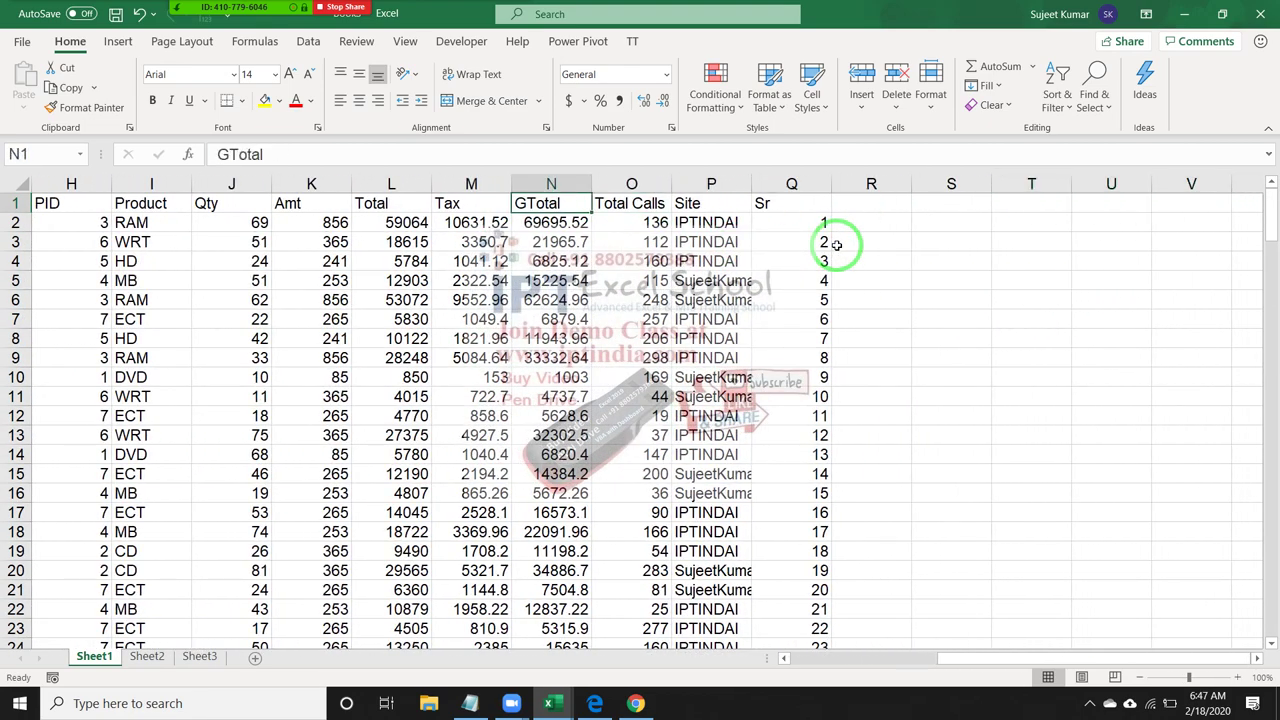
key("Right")
key("Right")
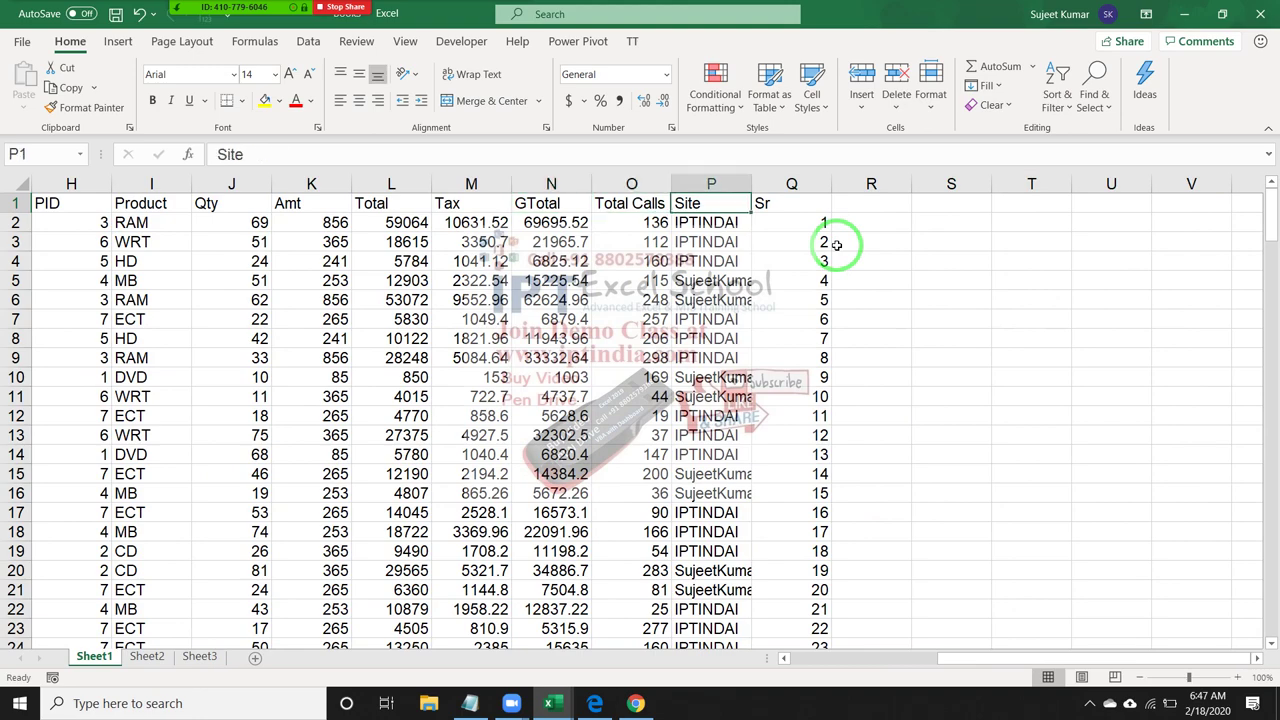
key("Right")
key("Down")
Select the empty row just below the last record, then go back to the top of the sheet.
key("Left")
key("ctrl+Down")
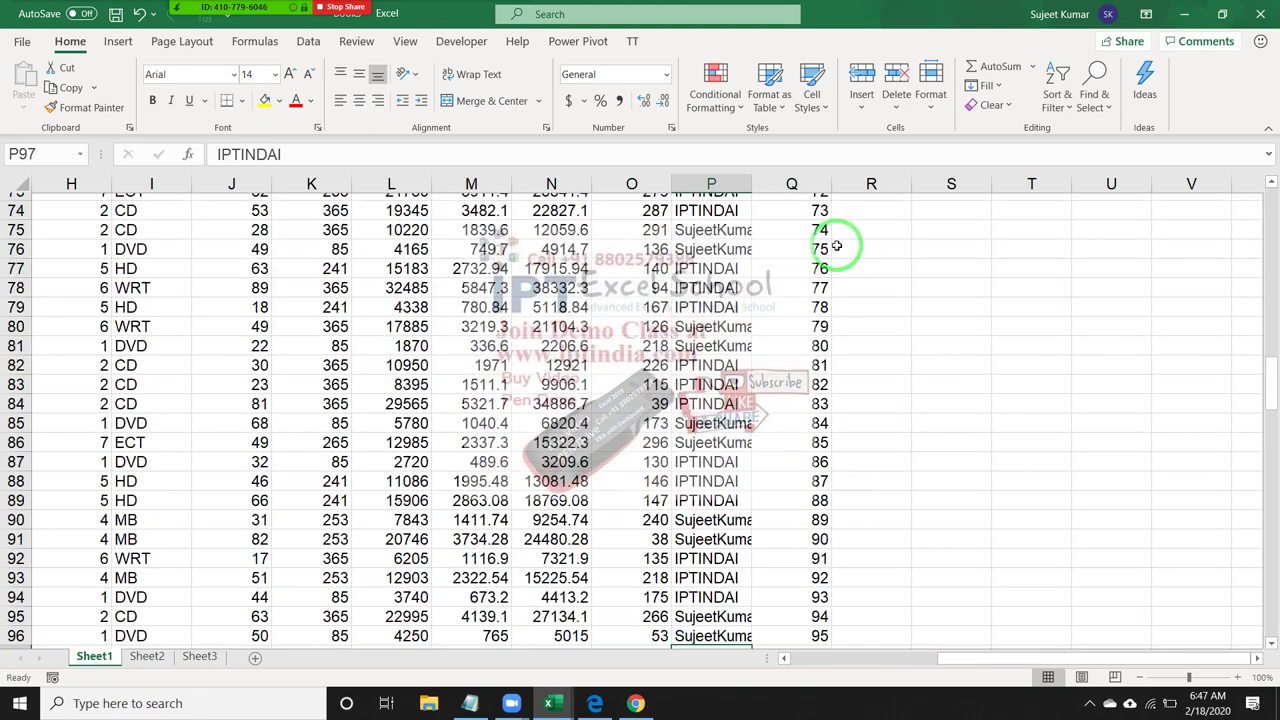
key("Down")
key("Right")
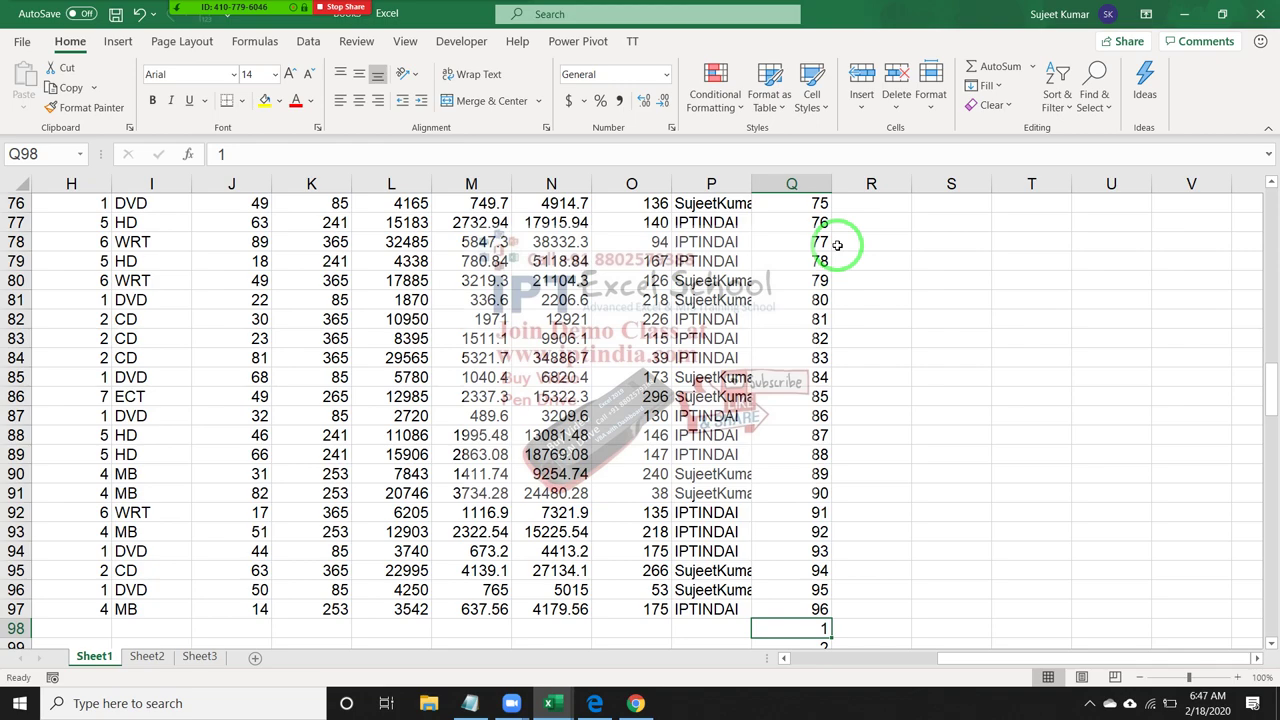
key("shift+space")
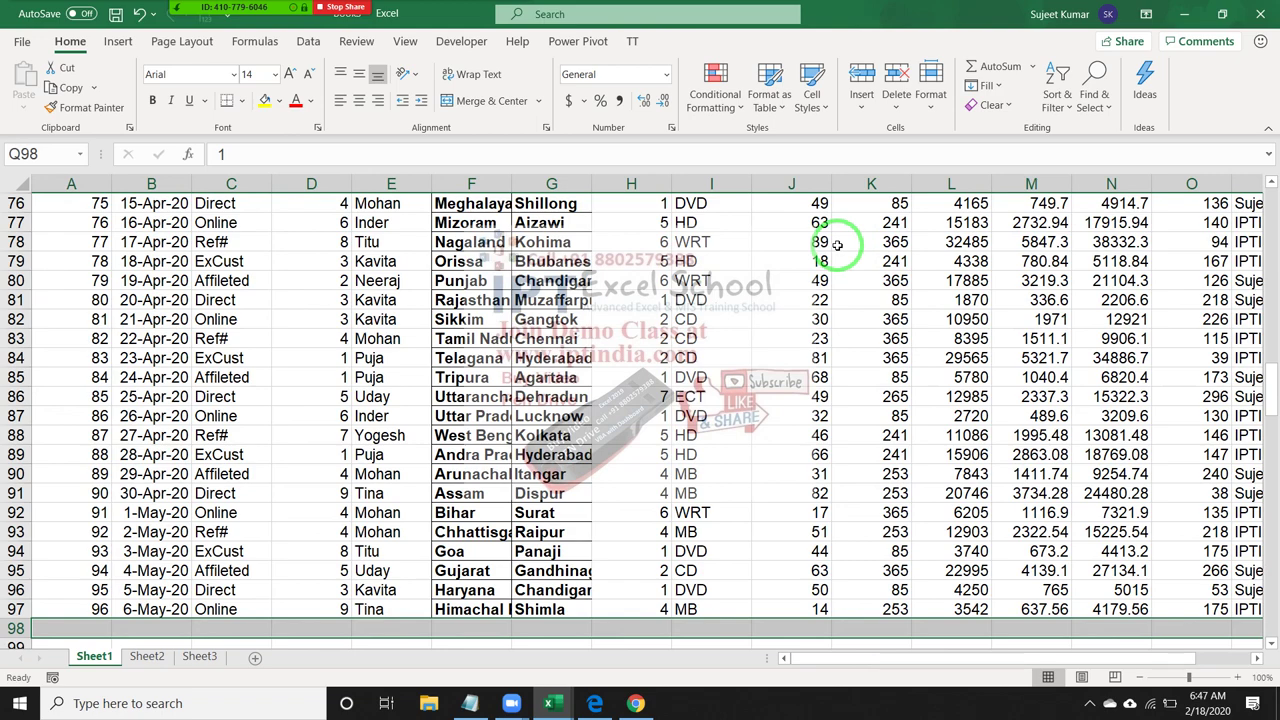
key("ctrl+Up")
key("Down")
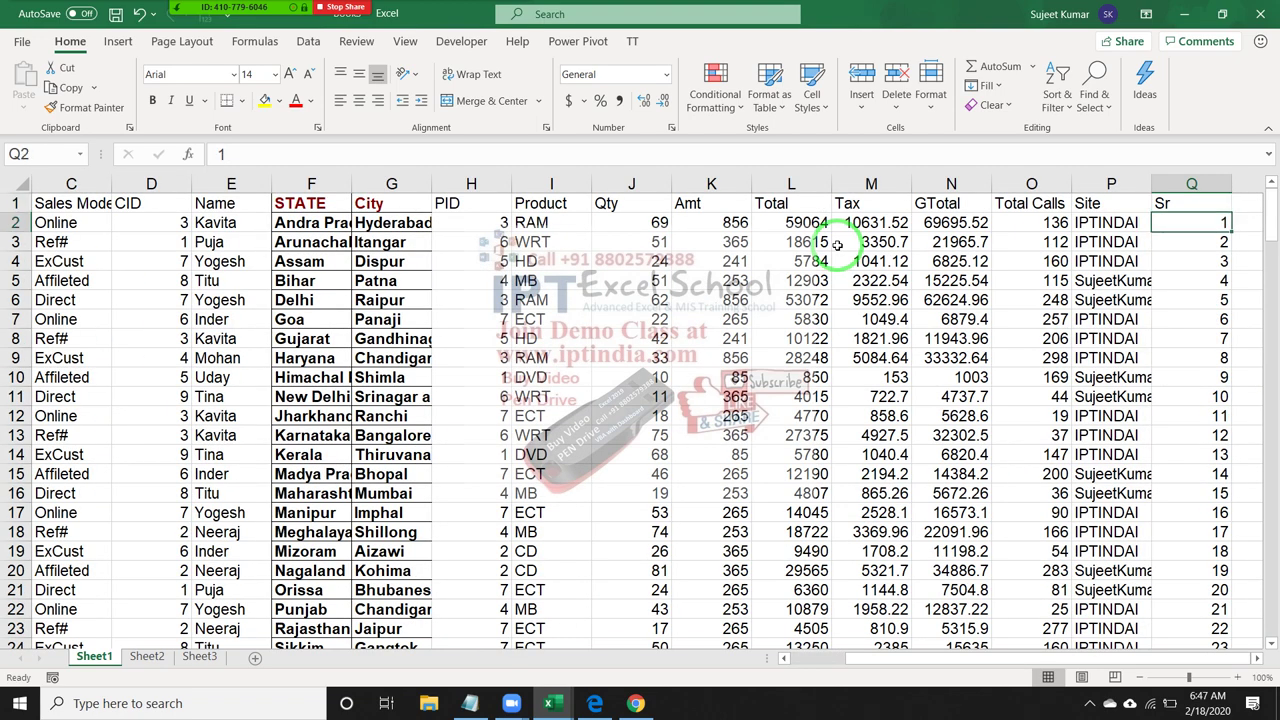
Insert a blank row at row 3 and give it Sr value 1.
key("Down")
key("shift+space")
key("ctrl+plus")
key("Right")
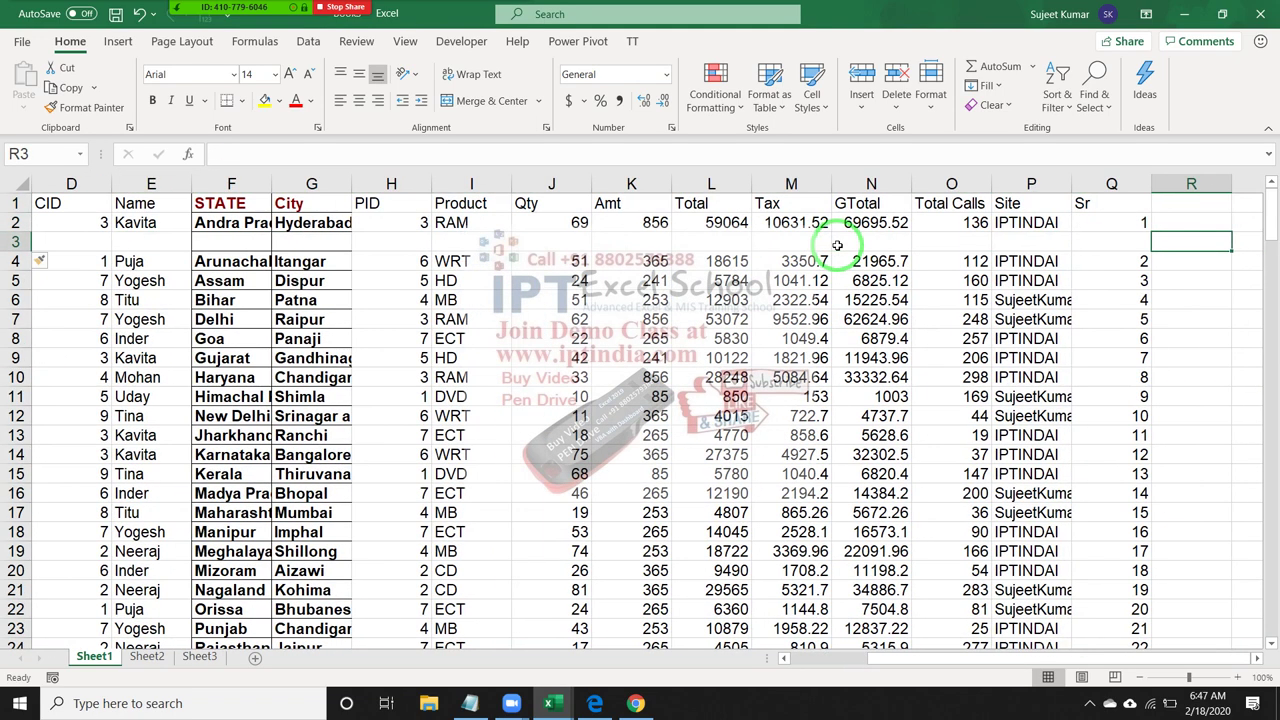
key("Left")
type("1")
key("Return")
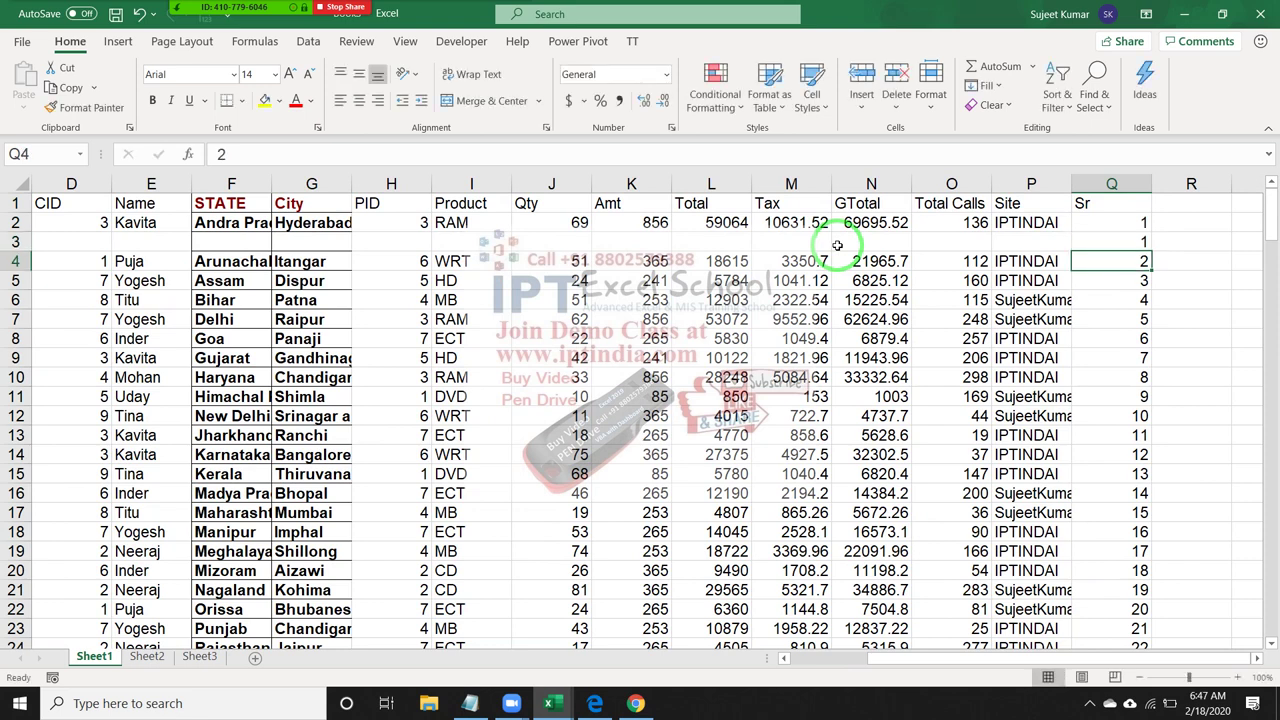
Insert a blank row at row 5 with Sr value 2, then delete that 2 again.
key("Down")
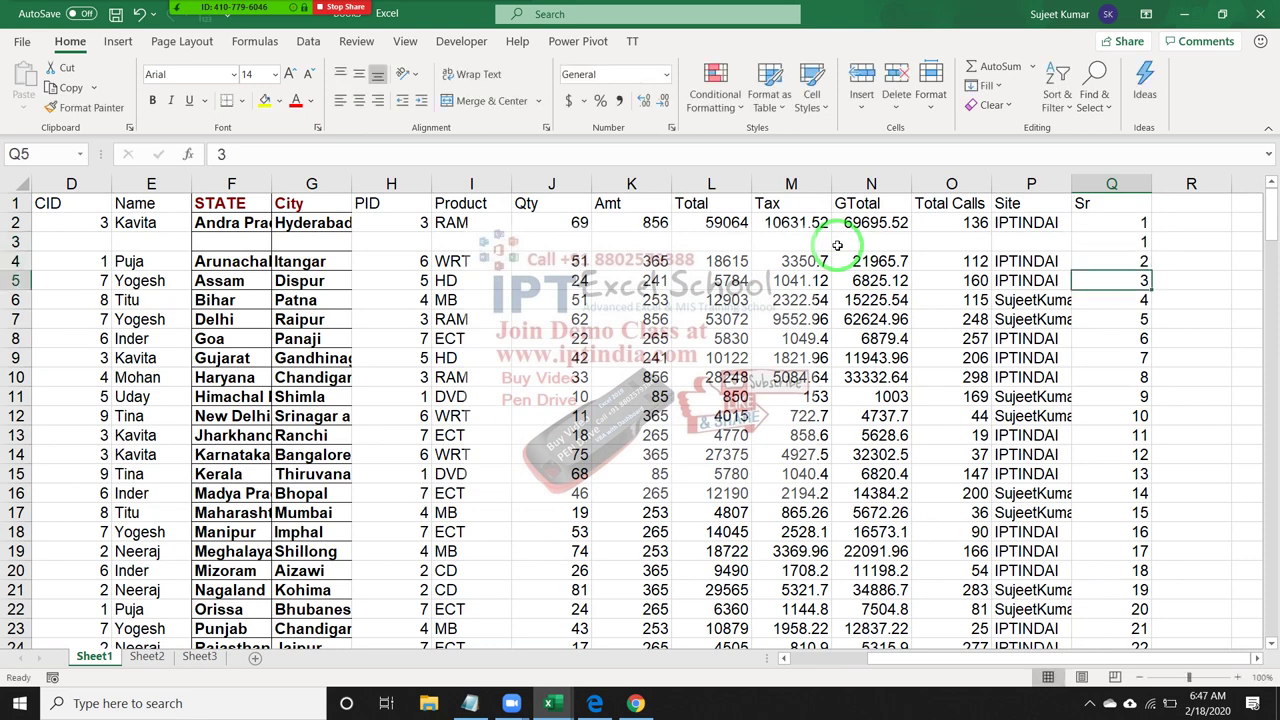
key("shift+space")
key("ctrl+plus")
key("Right")
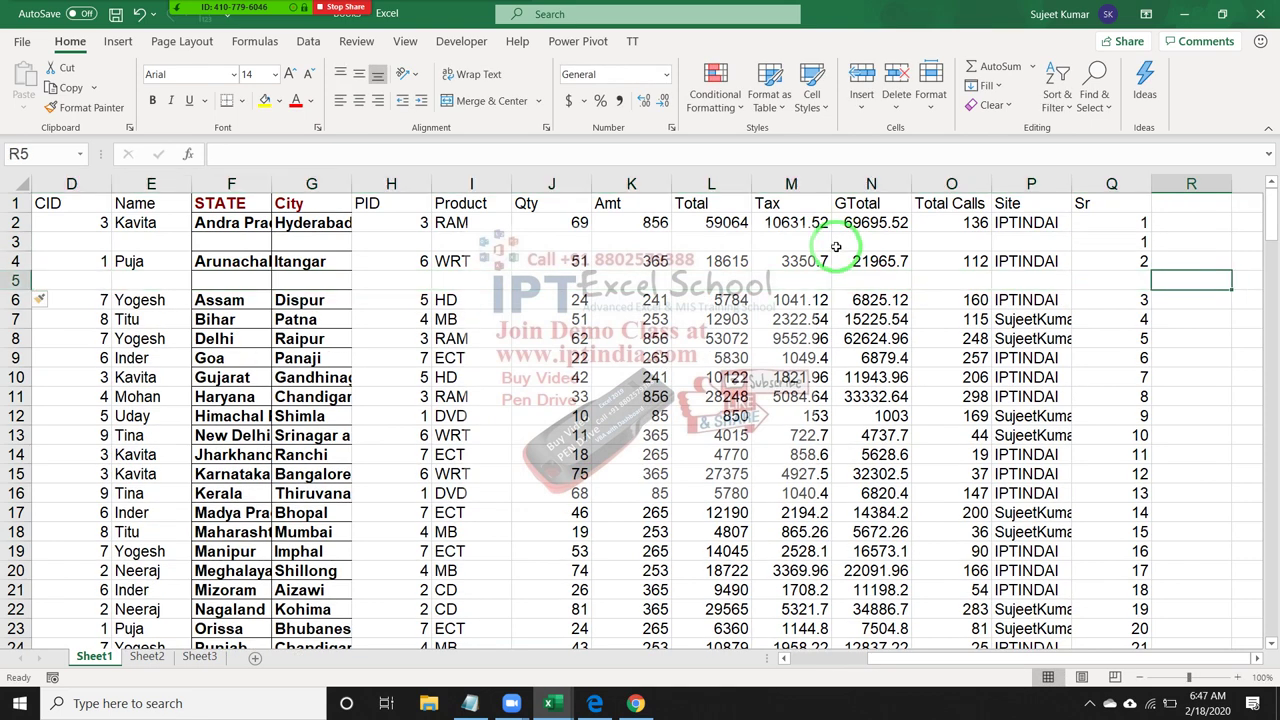
key("Left")
type("2")
key("Return")
key("Up")
key("Up")
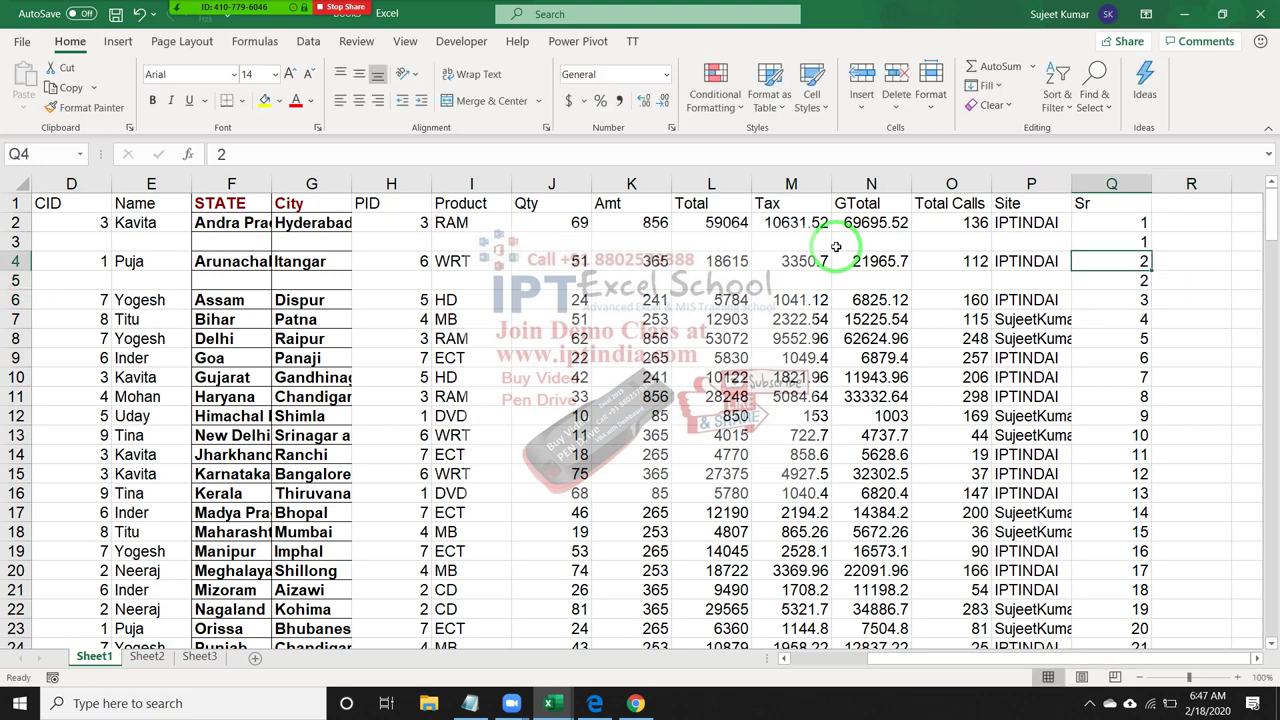
key("ctrl+shift+Down")
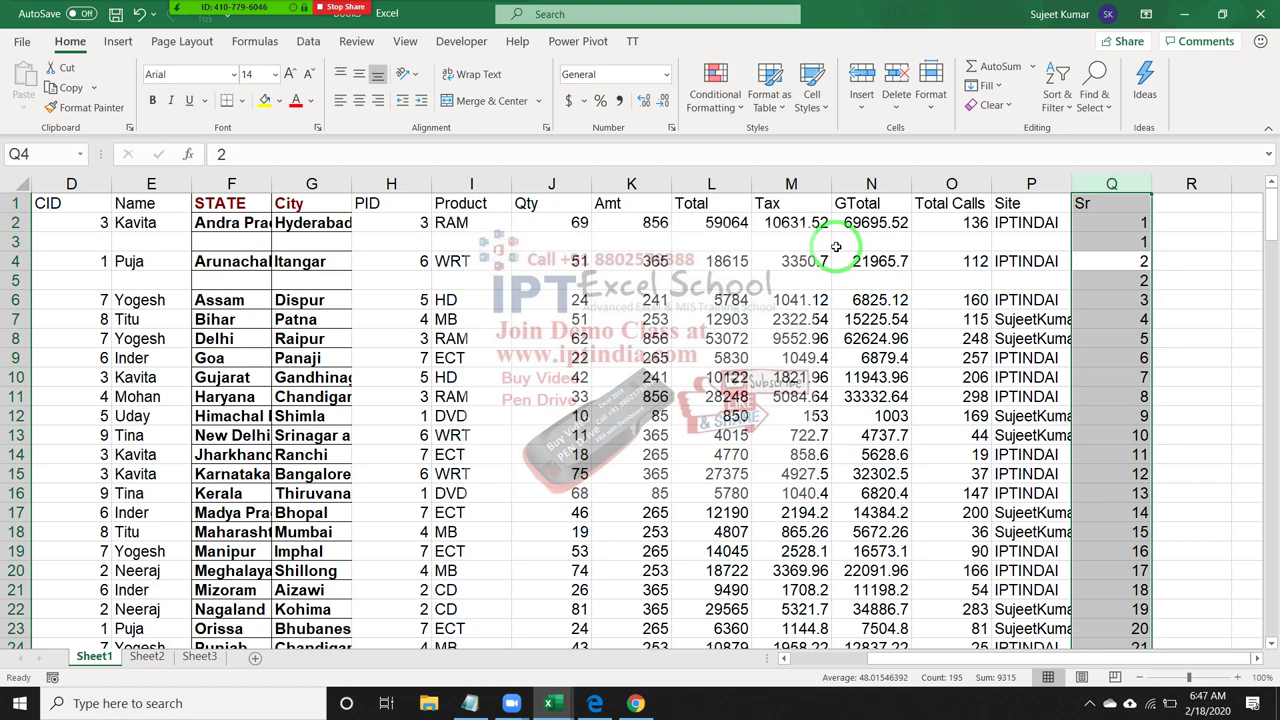
key("Down")
key("Delete")
Remove the manually inserted blank rows at rows 5 and 3 and their Sr values.
key("shift+space")
key("ctrl+minus")
key("Up")
key("Up")
key("Delete")
key("shift+space")
key("ctrl+minus")
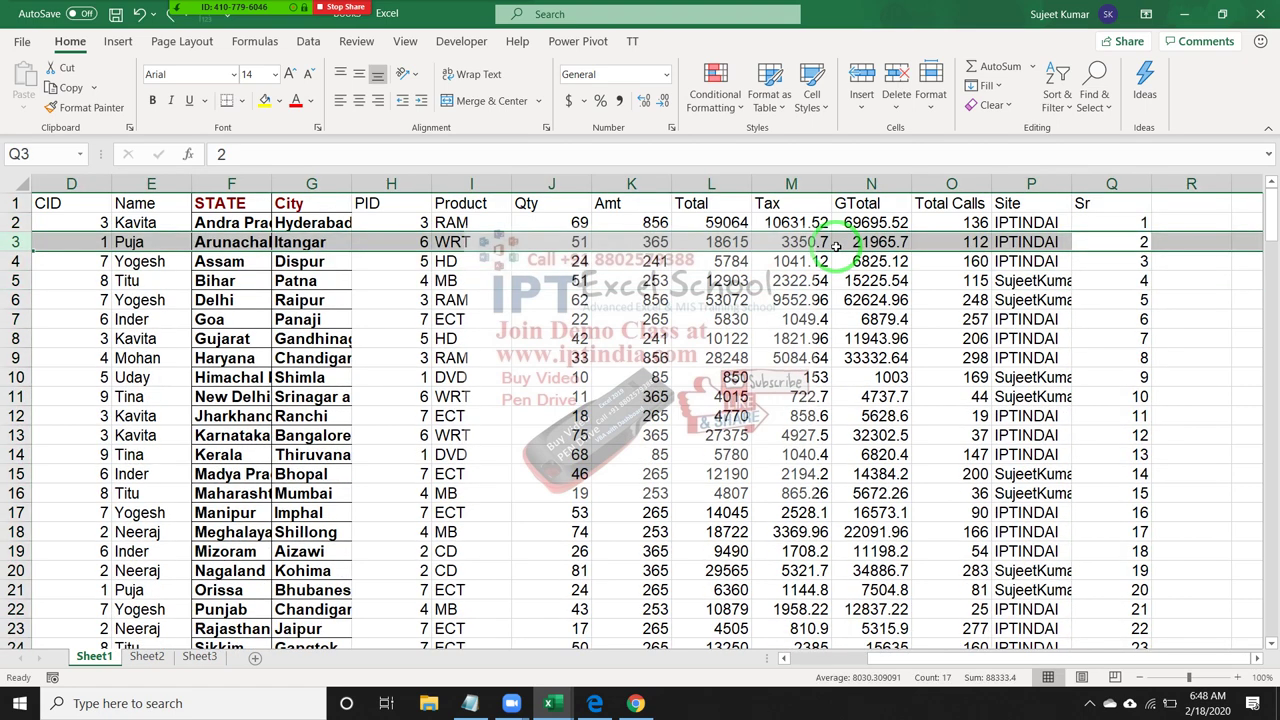
key("Up")
key("Up")
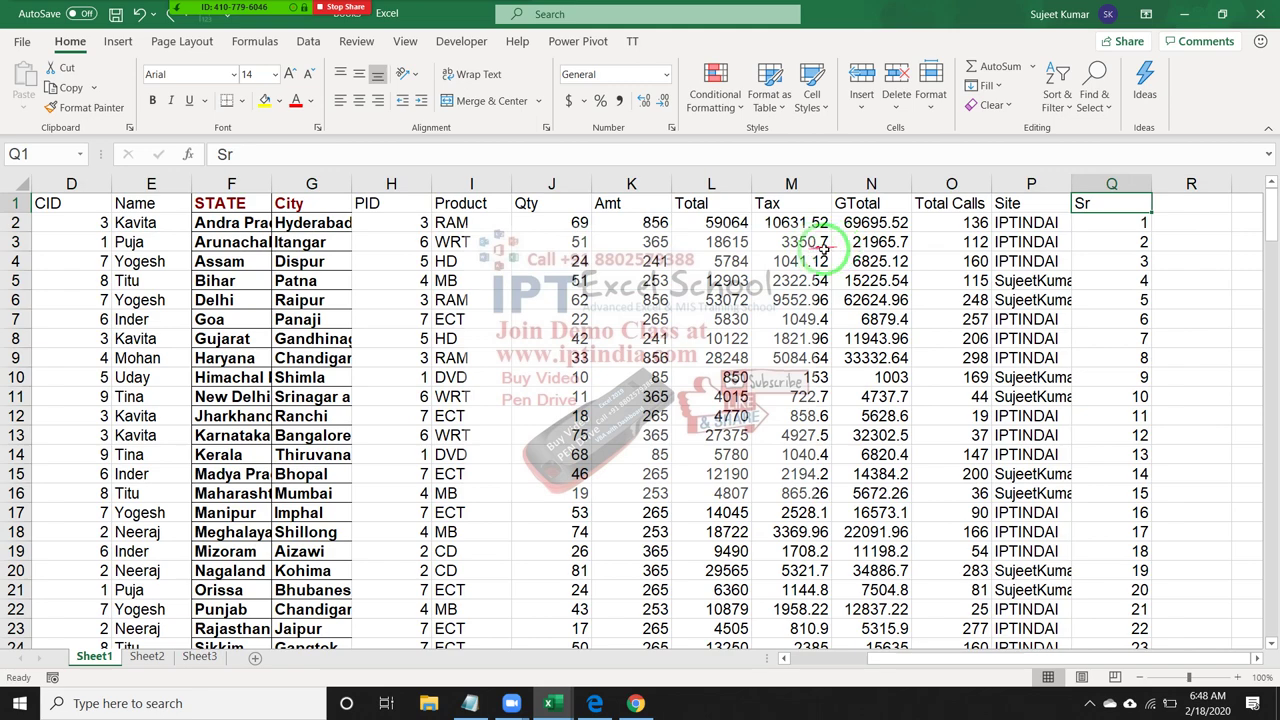
Custom-sort the data by Sr, smallest to largest.
left_click(1060, 100)
left_click(1100, 180)
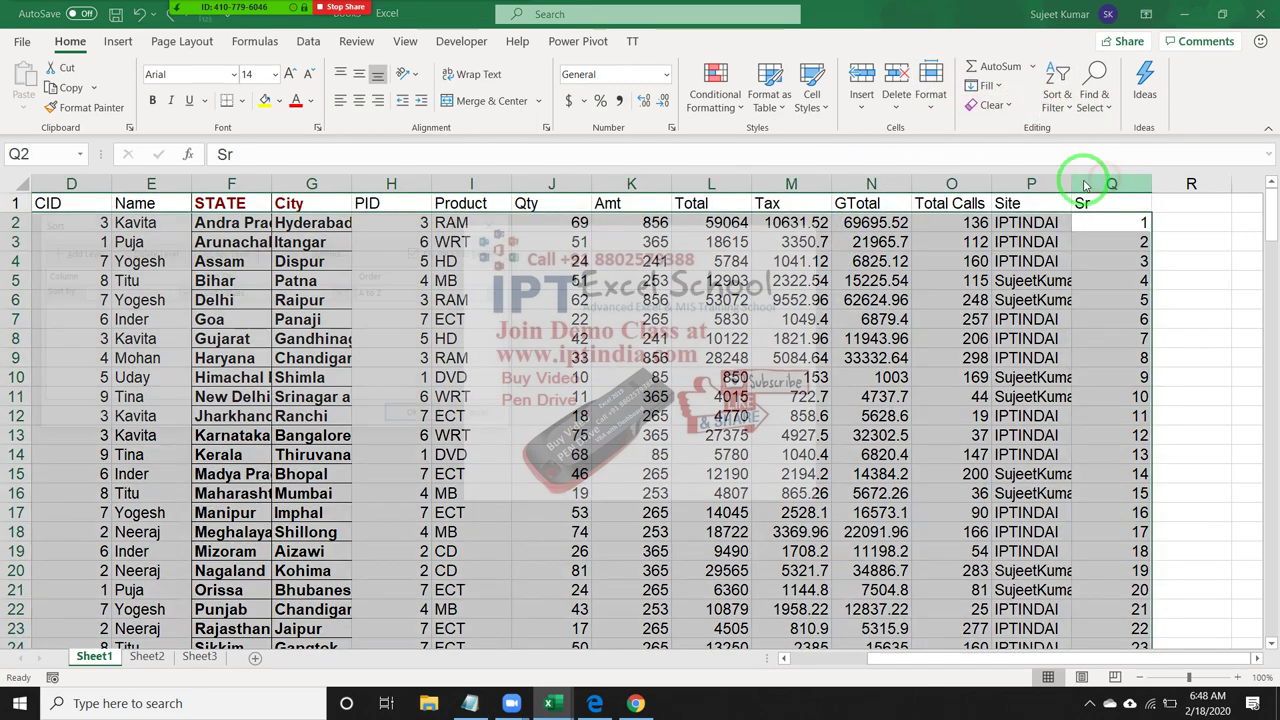
left_click(152, 293)
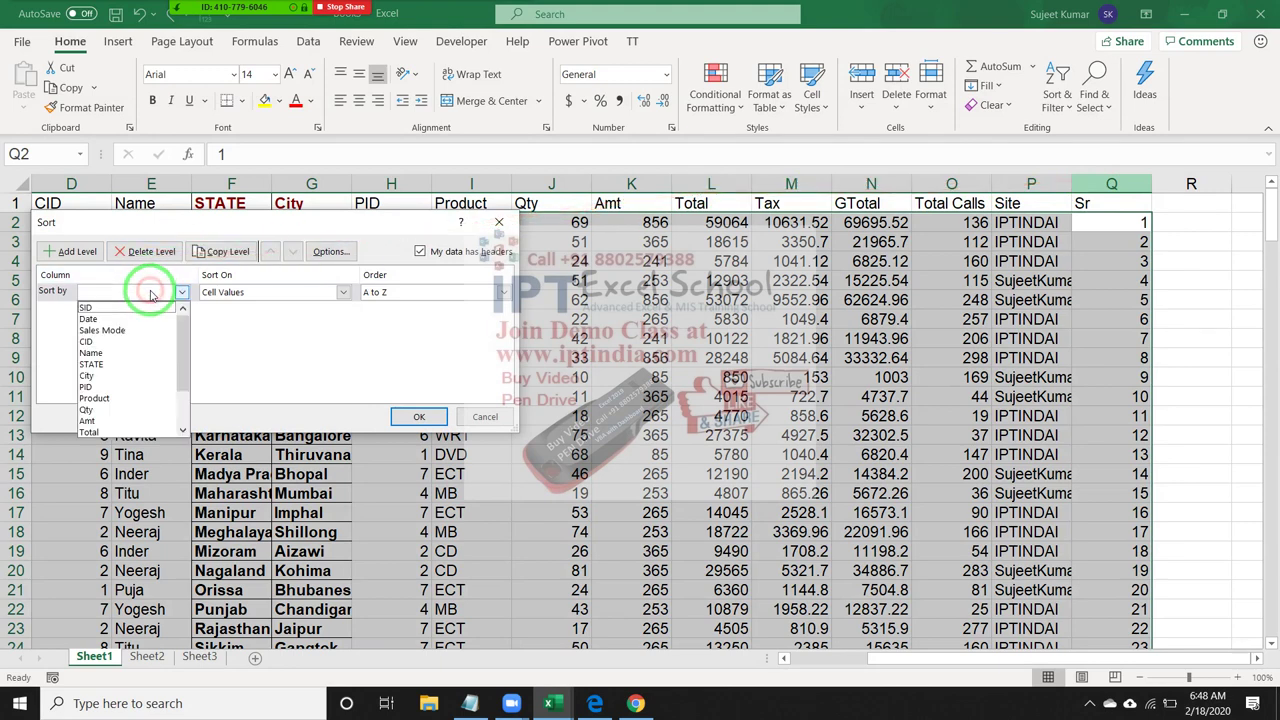
scroll(117, 450, "down", 2)
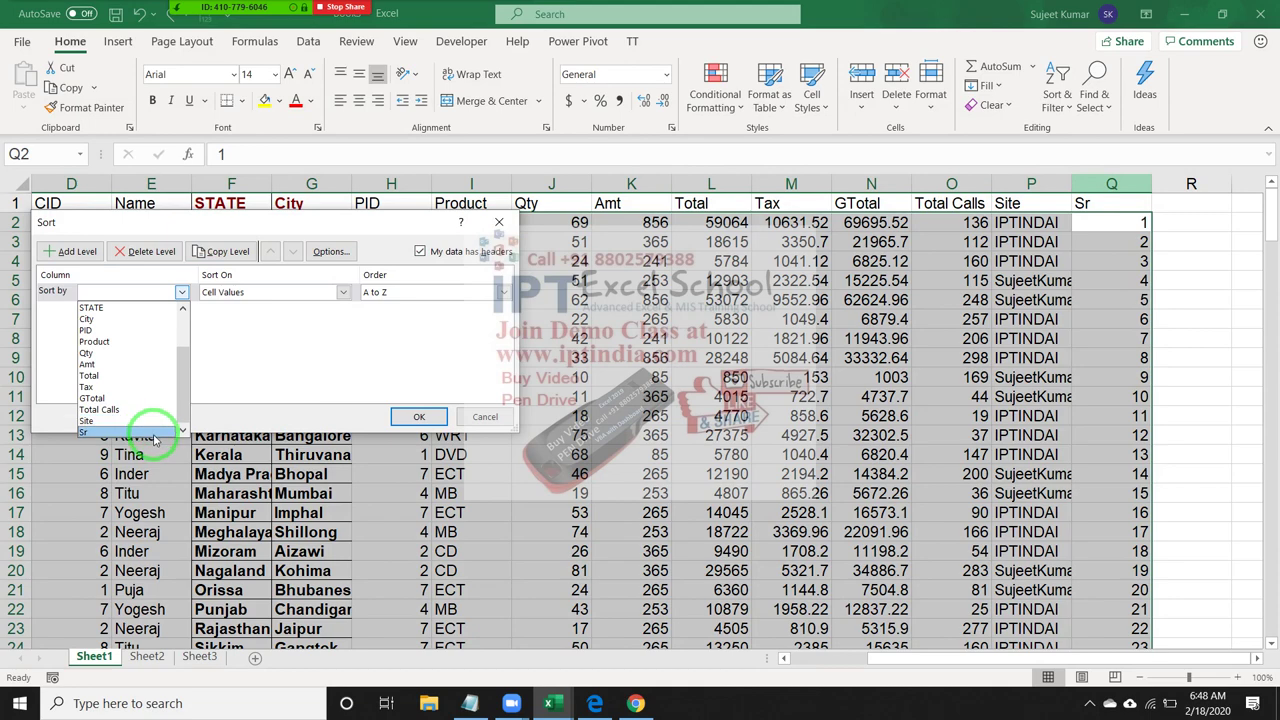
left_click(156, 431)
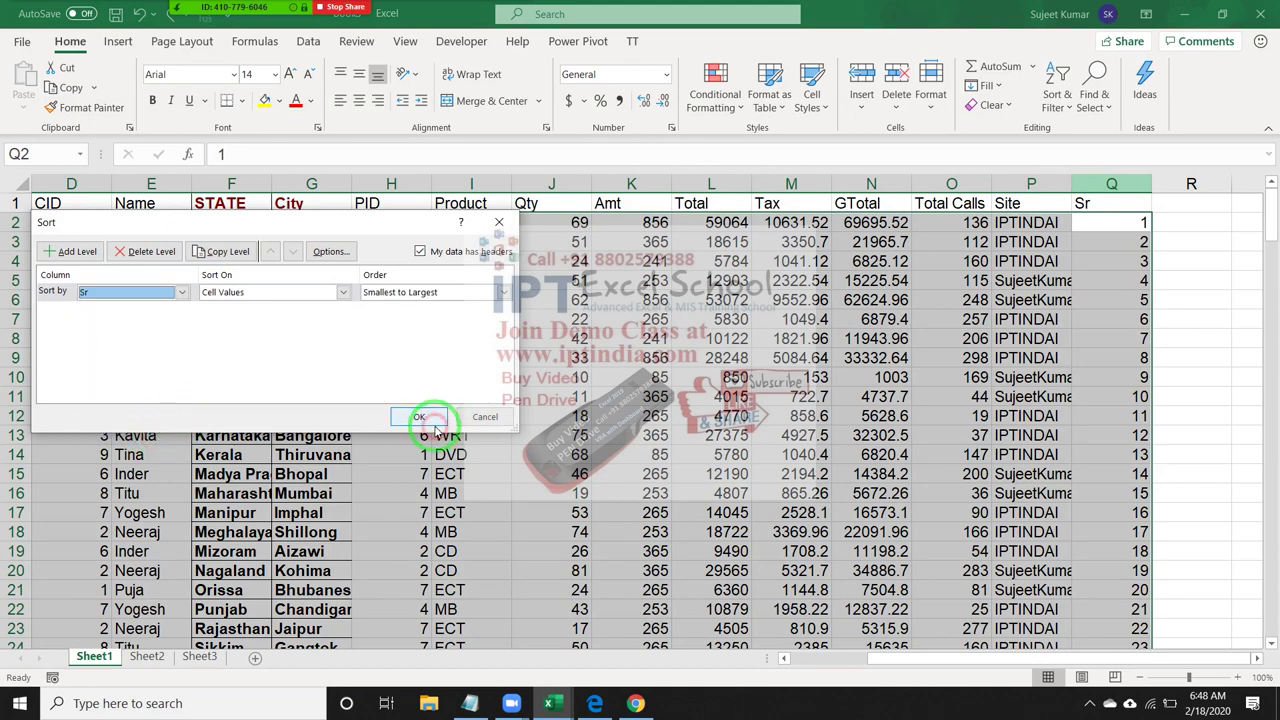
left_click(425, 418)
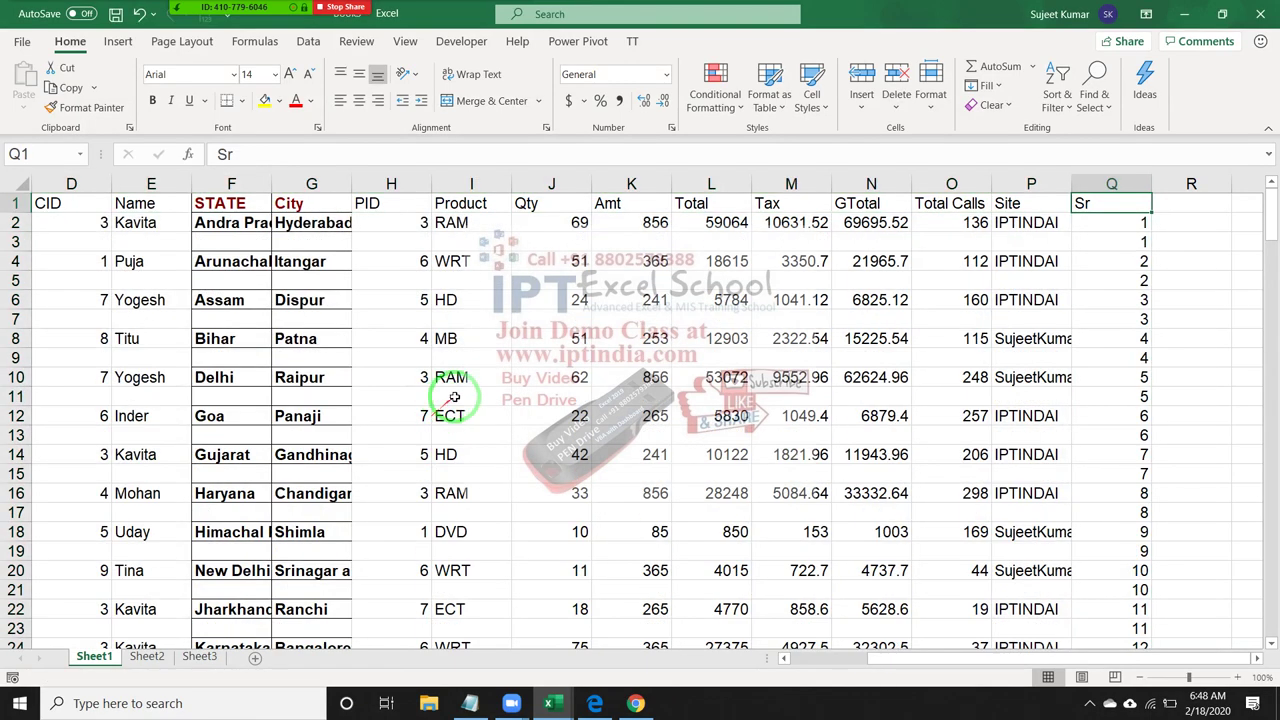
scroll(1008, 420, "down", 5)
scroll(1010, 480, "down", 13)
scroll(1010, 490, "down", 9)
scroll(1008, 488, "down", 8)
scroll(1006, 484, "down", 7)
scroll(1003, 480, "down", 9)
scroll(1002, 478, "down", 4)
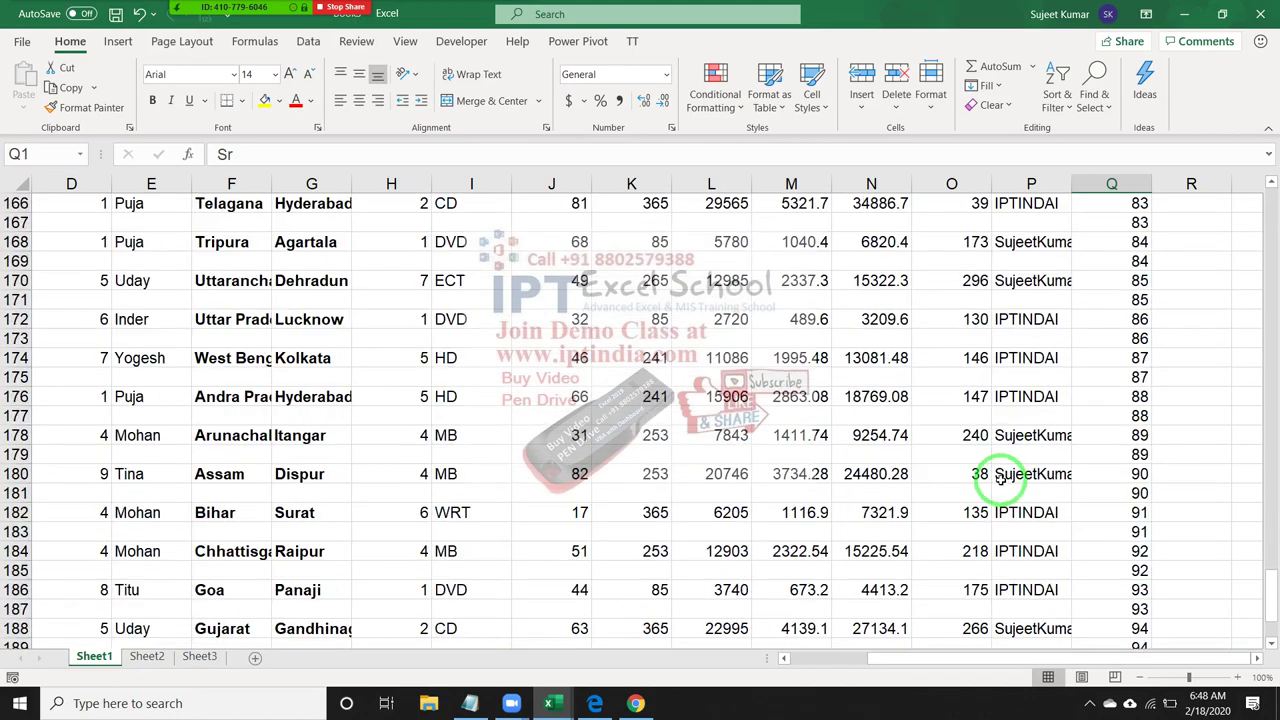
scroll(998, 474, "down", 7)
scroll(998, 473, "up", 2)
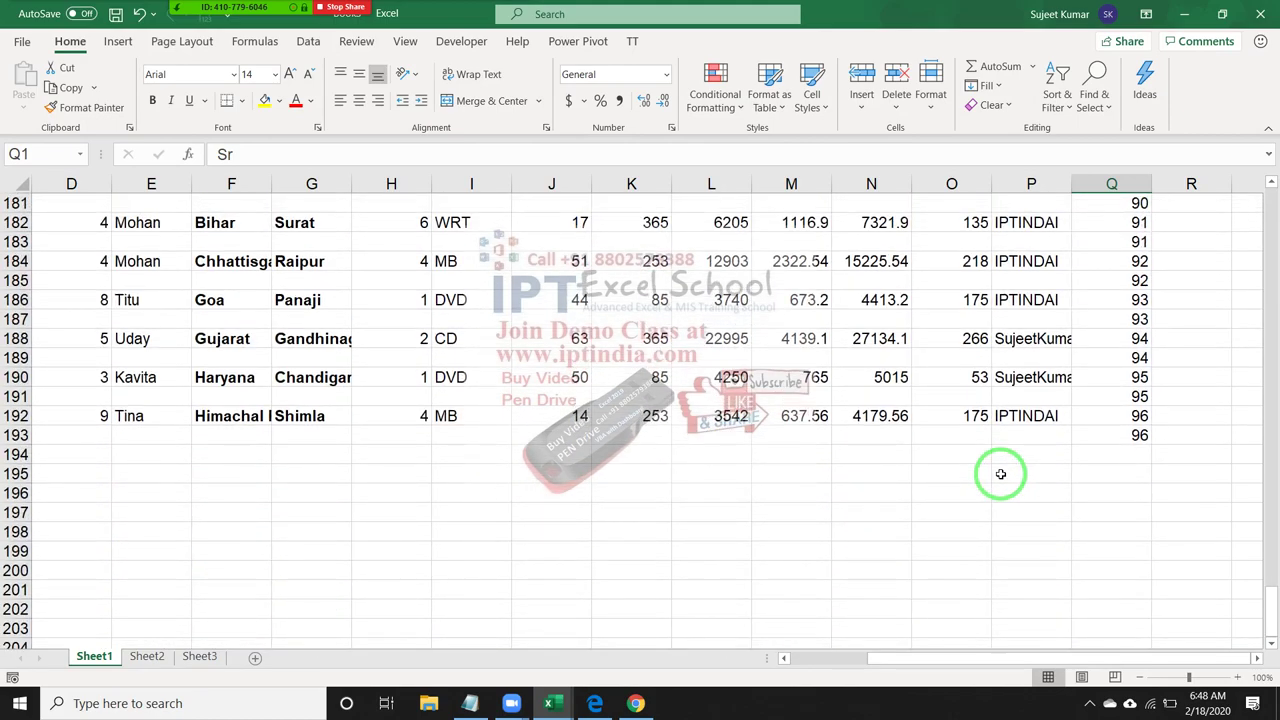
scroll(991, 466, "up", 3)
scroll(985, 453, "up", 5)
scroll(982, 450, "up", 3)
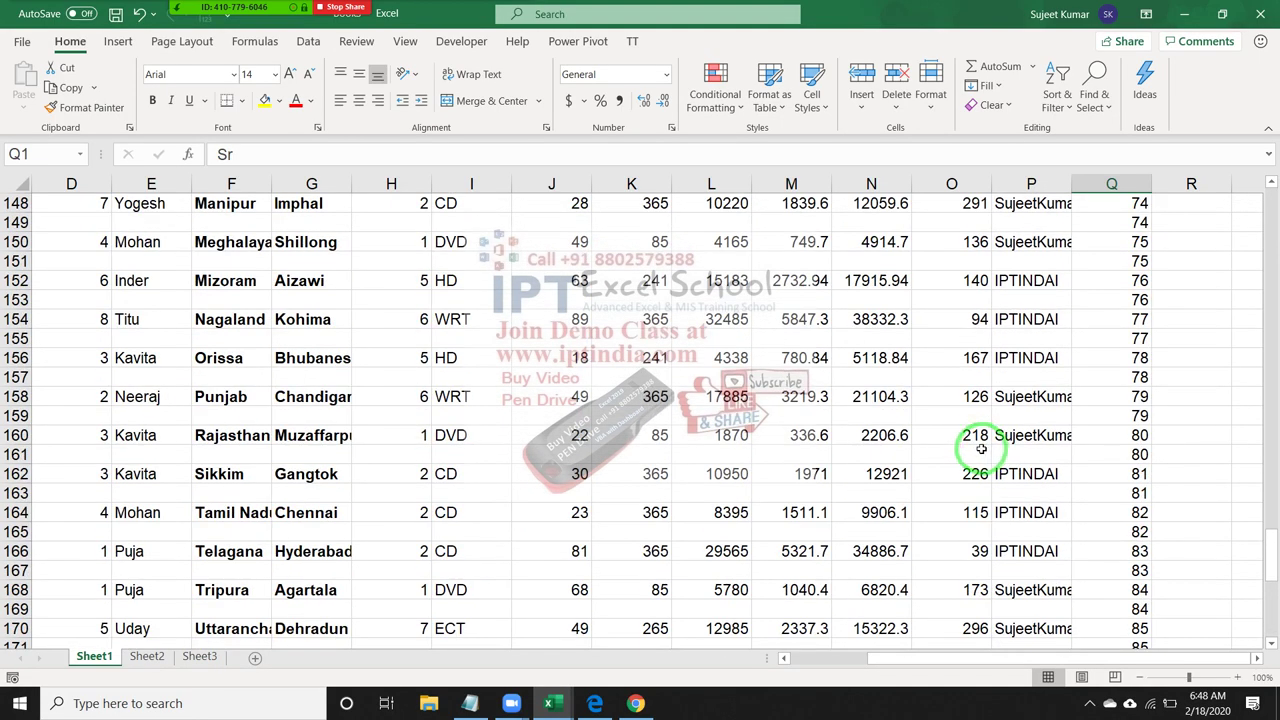
scroll(975, 451, "up", 5)
scroll(973, 451, "up", 1)
scroll(973, 451, "up", 9)
scroll(973, 451, "up", 14)
scroll(973, 453, "up", 6)
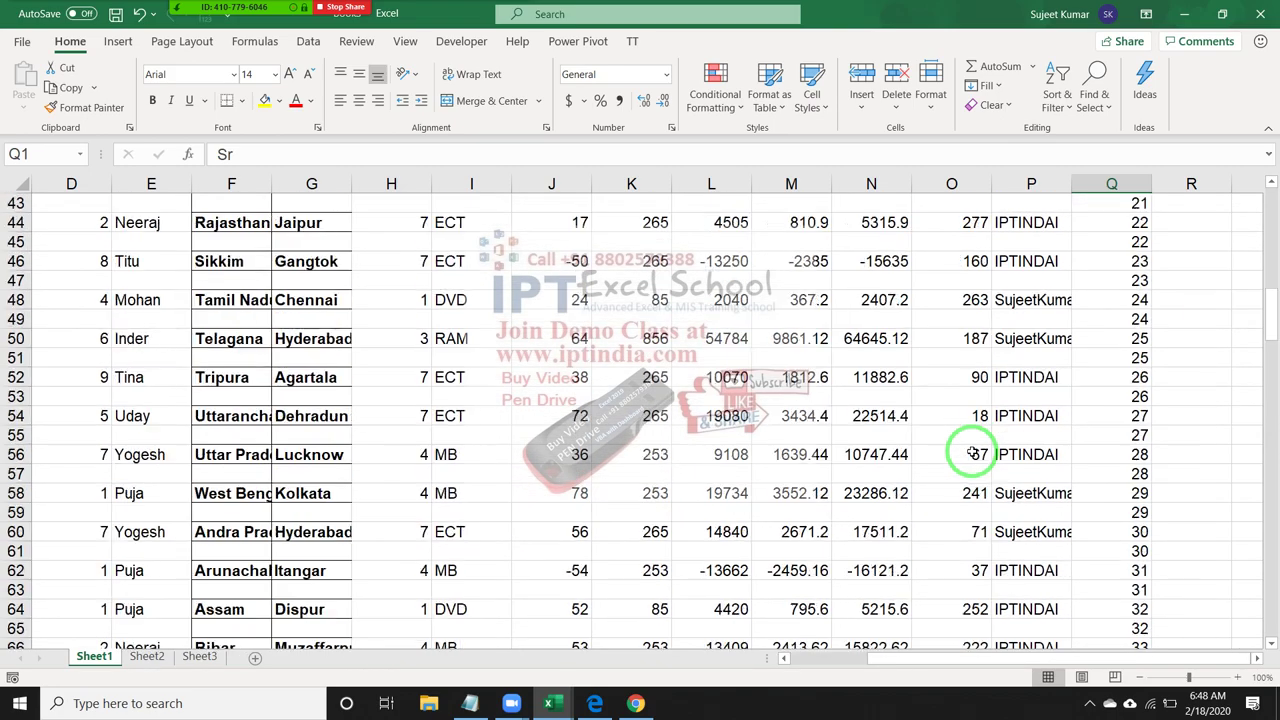
scroll(973, 453, "up", 6)
scroll(973, 453, "up", 6)
scroll(973, 453, "up", 3)
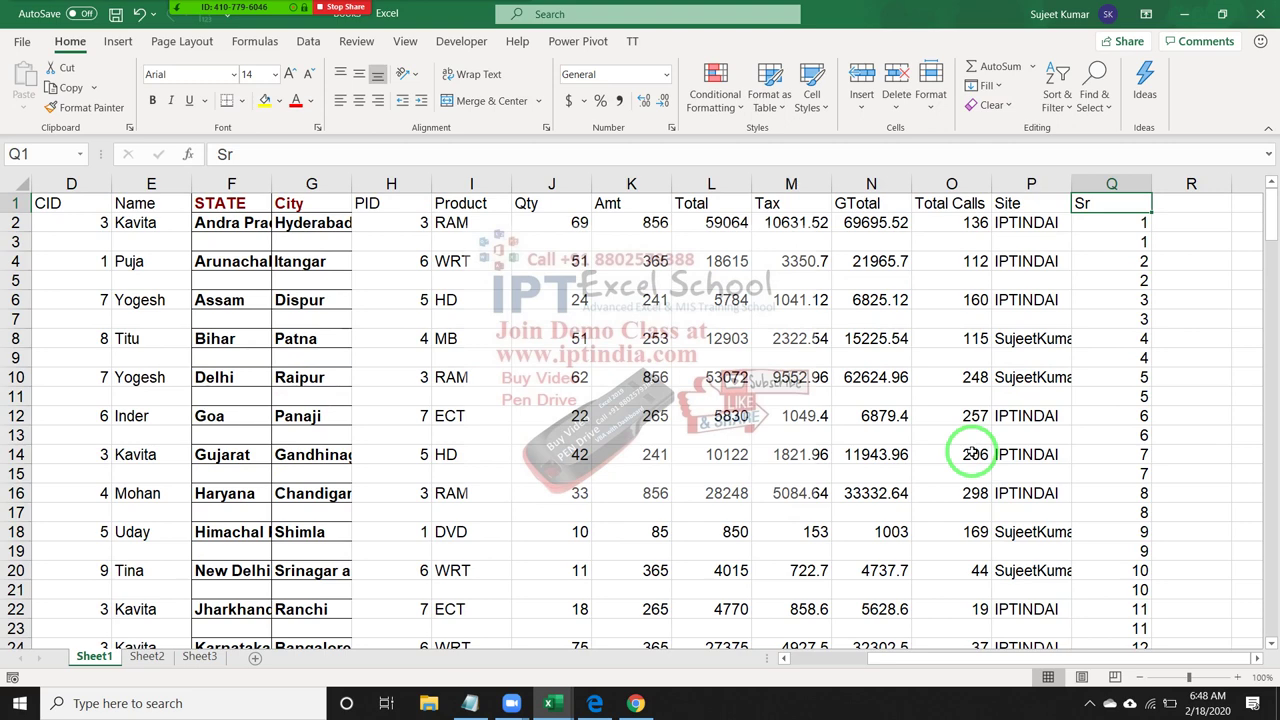
Clear the entire Sr helper column Q.
mouse_move(990, 500)
left_mouse_down()
mouse_move(1060, 490)
mouse_move(1125, 130)
left_mouse_up()
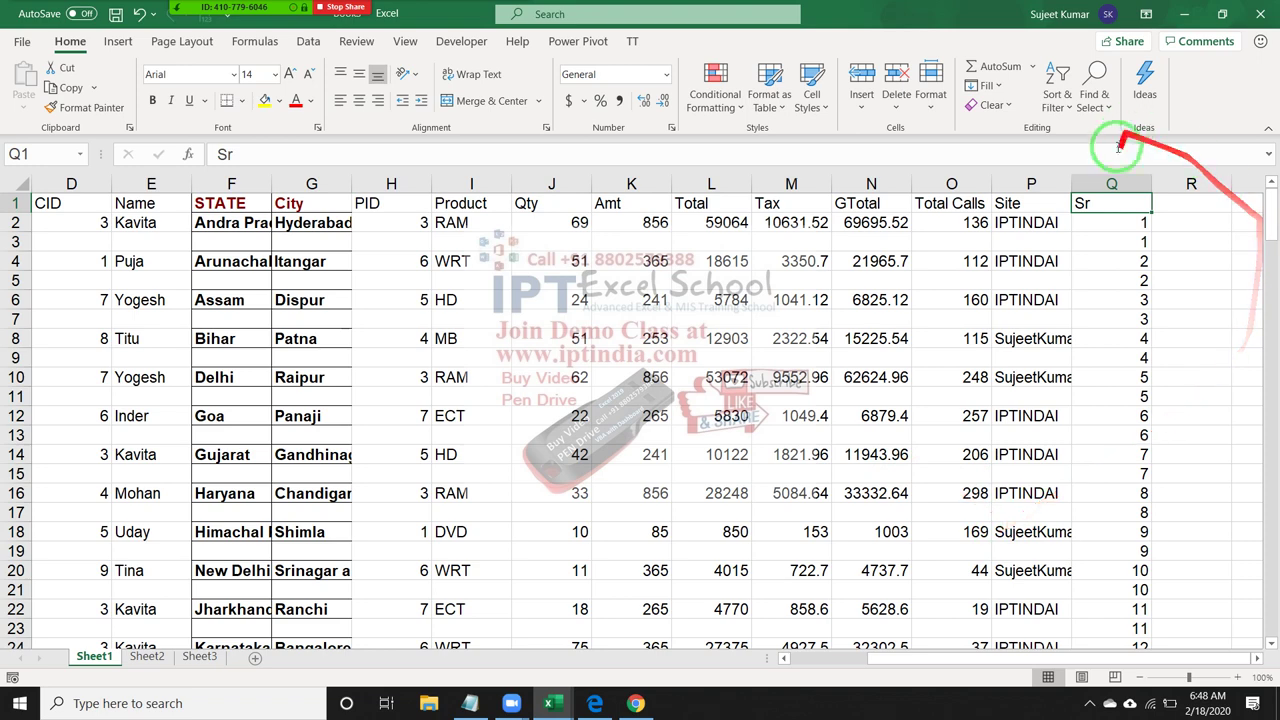
left_click(1124, 180)
key("Delete")
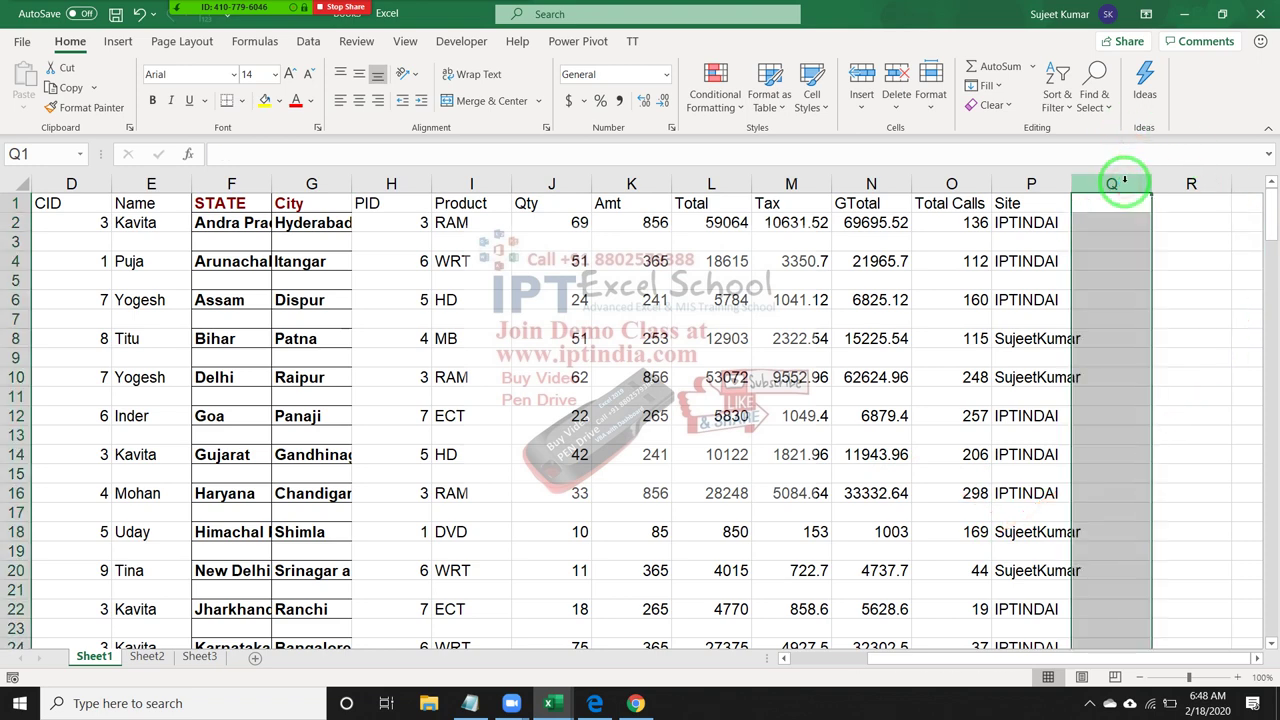
Select the table from A1 across all header columns and down through the data.
key("ctrl+Left")
key("ctrl+Left")
key("ctrl+Left")
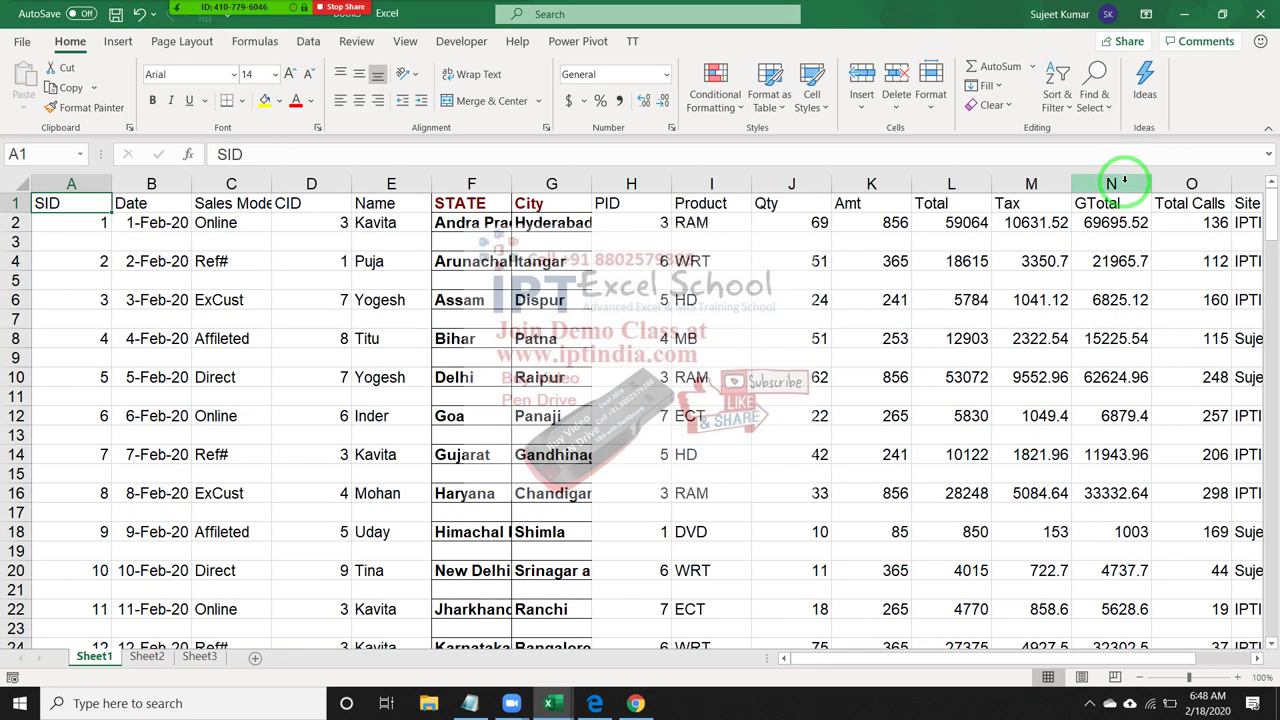
key("Down")
key("Down")
key("Down")
key("Down")
key("Down")
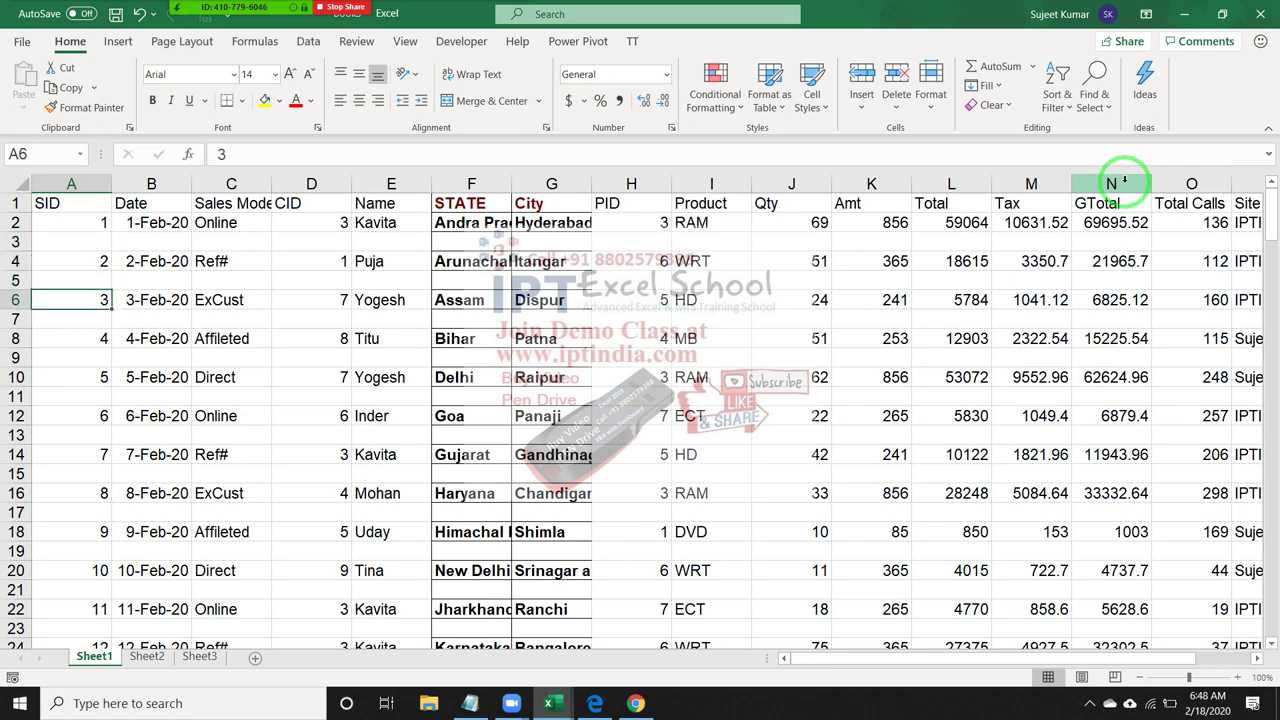
key("ctrl+Up")
key("ctrl+Up")
key("ctrl+Up")
key("ctrl+shift+Right")
key("shift+Down")
key("shift+Down")
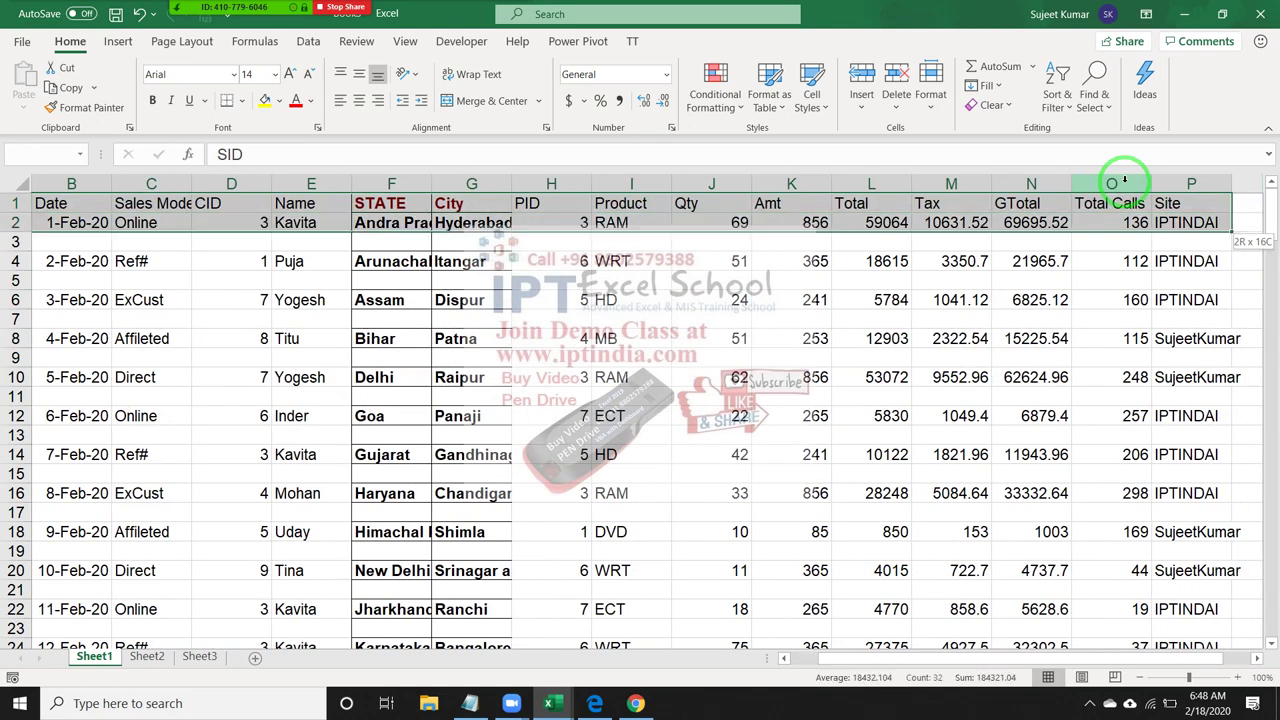
key("shift+Down")
key("shift+Down")
key("shift+Down")
key("shift+Down")
key("shift+Down")
key("shift+Down")
key("shift+Down")
key("shift+Down")
key("shift+Down")
key("shift+Down")
key("shift+Down")
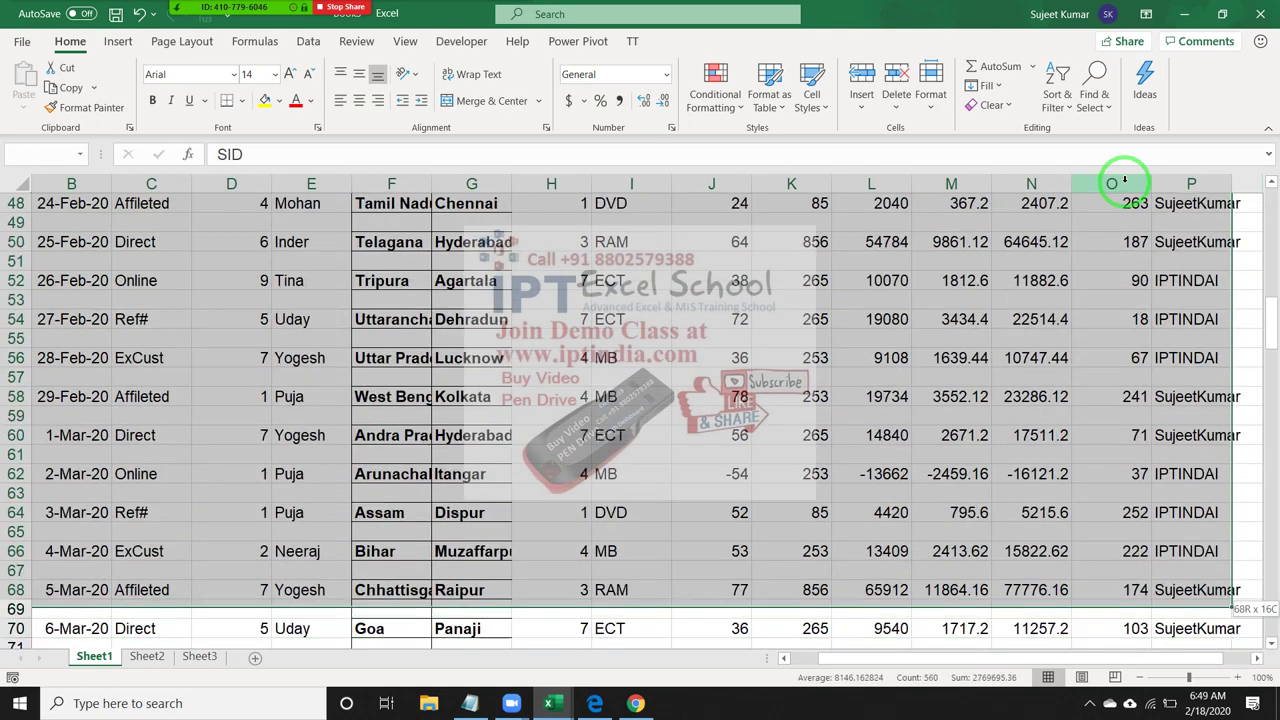
key("shift+Down")
key("shift+Down")
key("shift+Down")
key("shift+Down")
key("shift+Down")
key("shift+Down")
key("shift+Down")
key("shift+Down")
key("shift+Down")
key("shift+Down")
key("shift+Down")
key("shift+Down")
key("shift+Down")
key("shift+Down")
key("shift+Down")
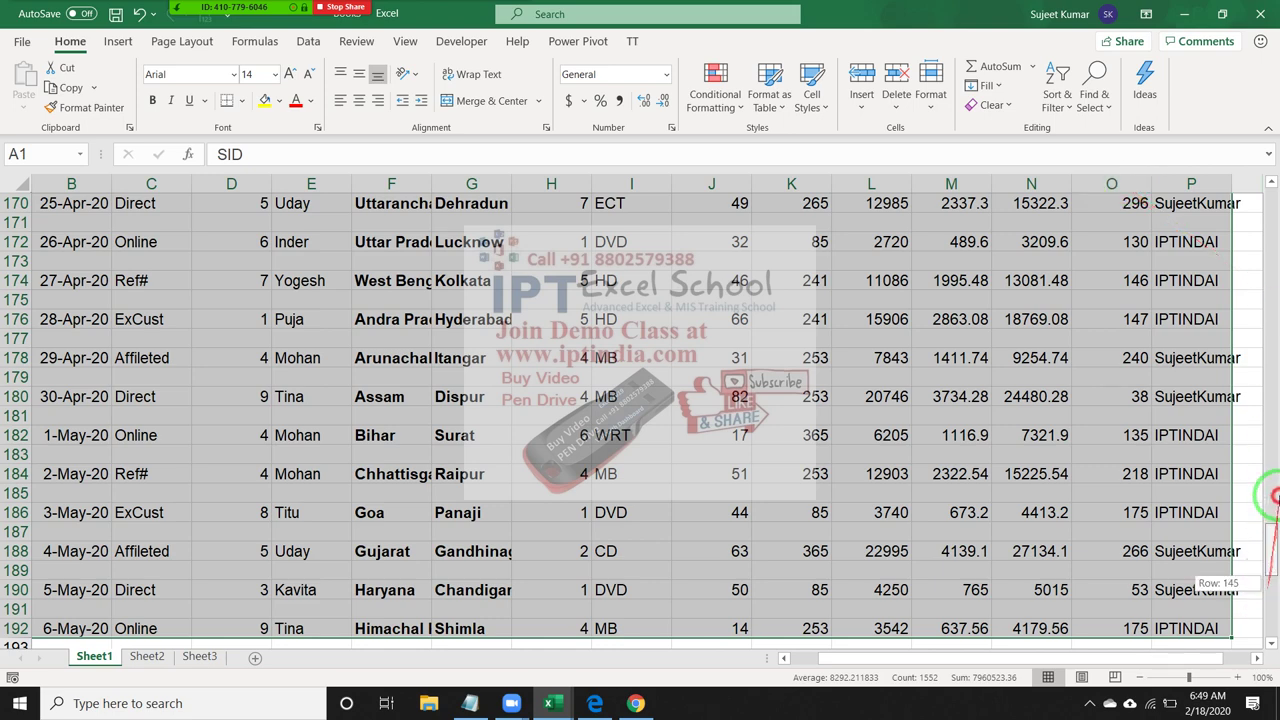
Turn on filters for the table's header row.
left_click_drag(1268, 597, 1270, 200)
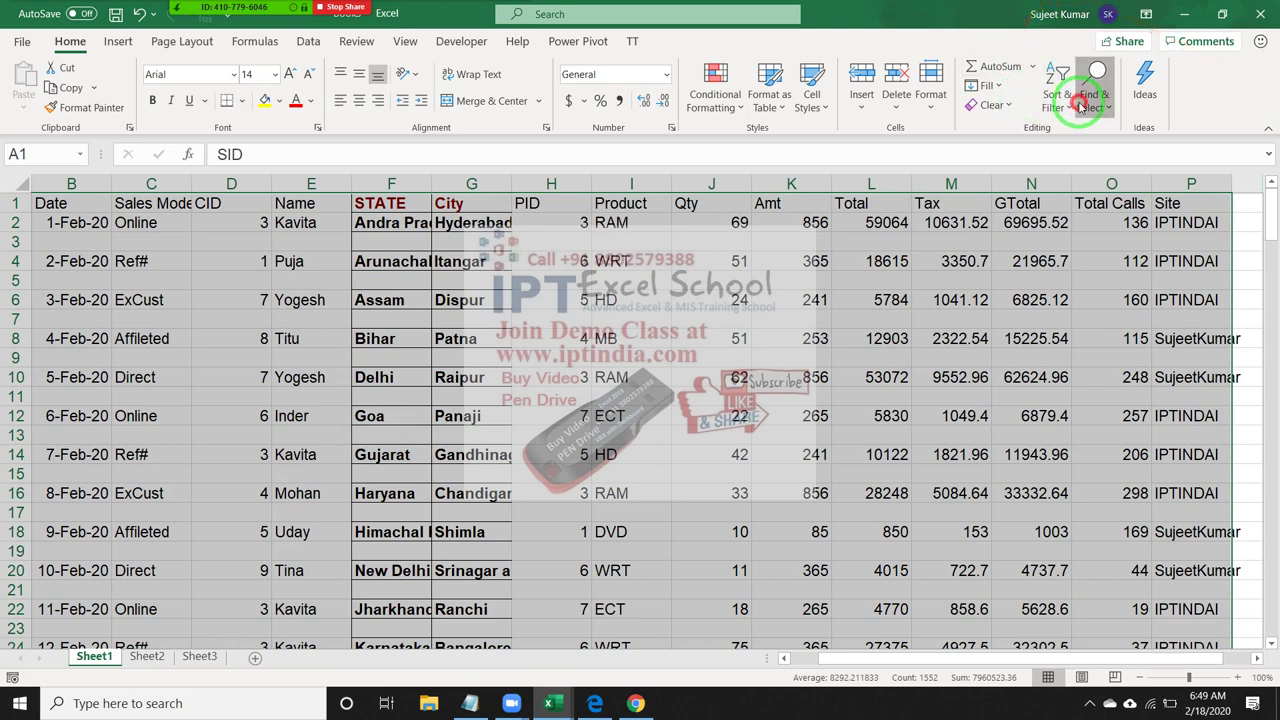
left_click(1082, 104)
left_click(1057, 98)
left_click(1070, 204)
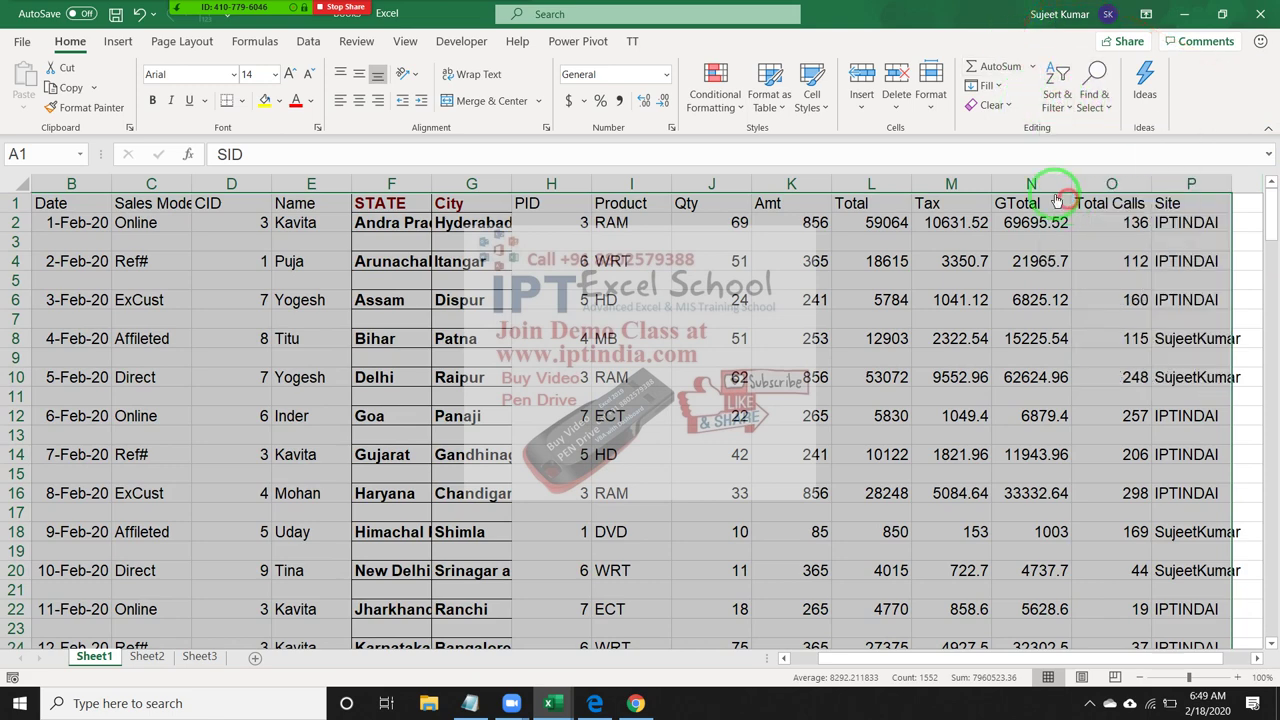
Filter SID to show only (Blanks), then select the visible blank rows at the top.
left_click(103, 204)
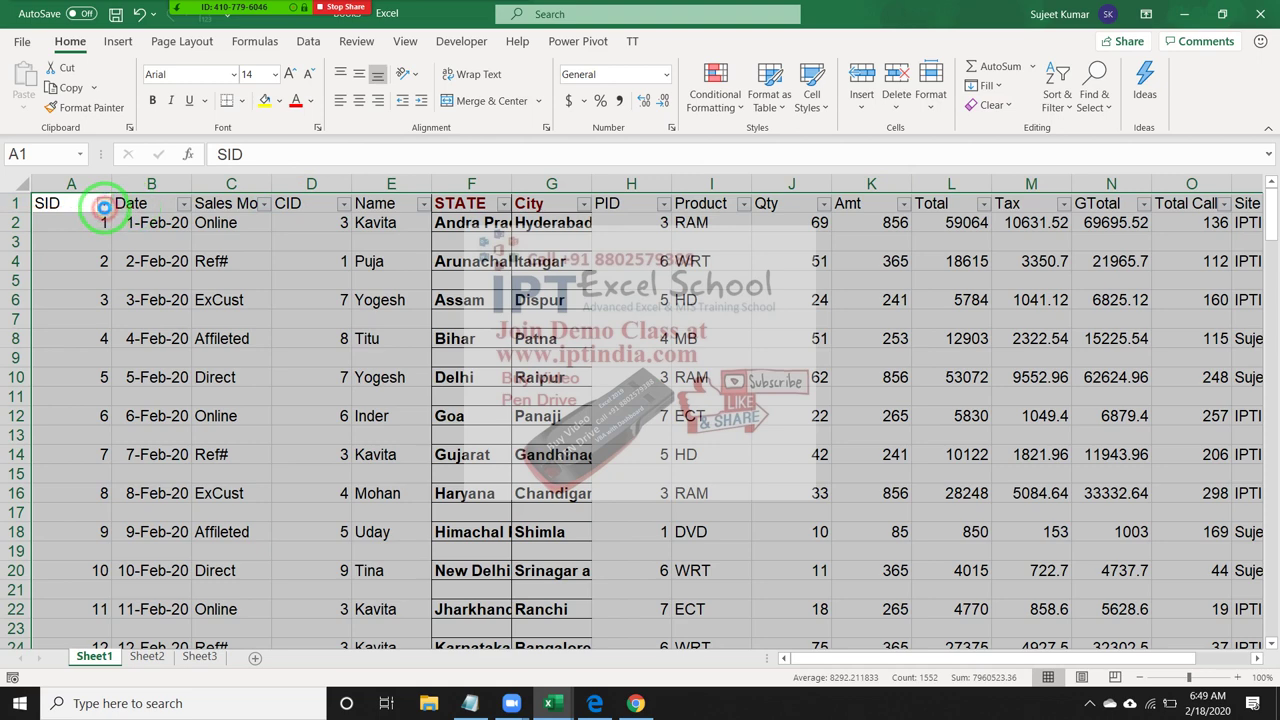
left_click(75, 380)
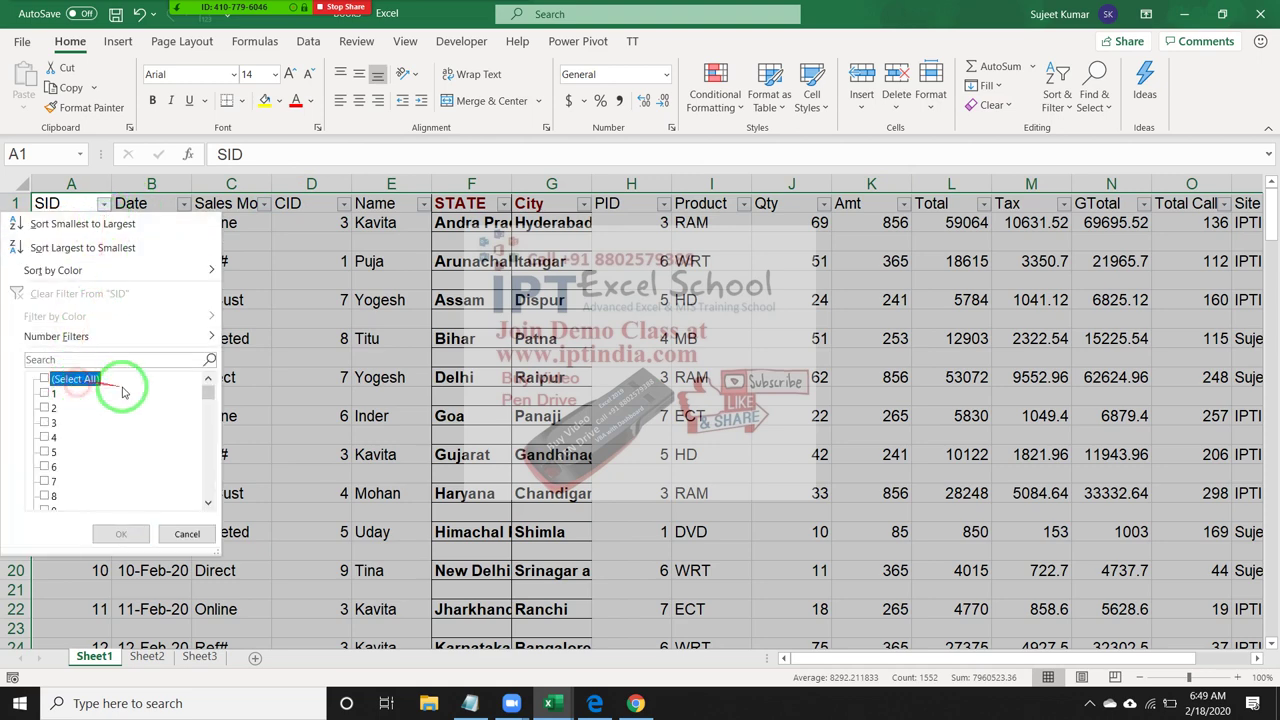
left_click_drag(206, 395, 190, 508)
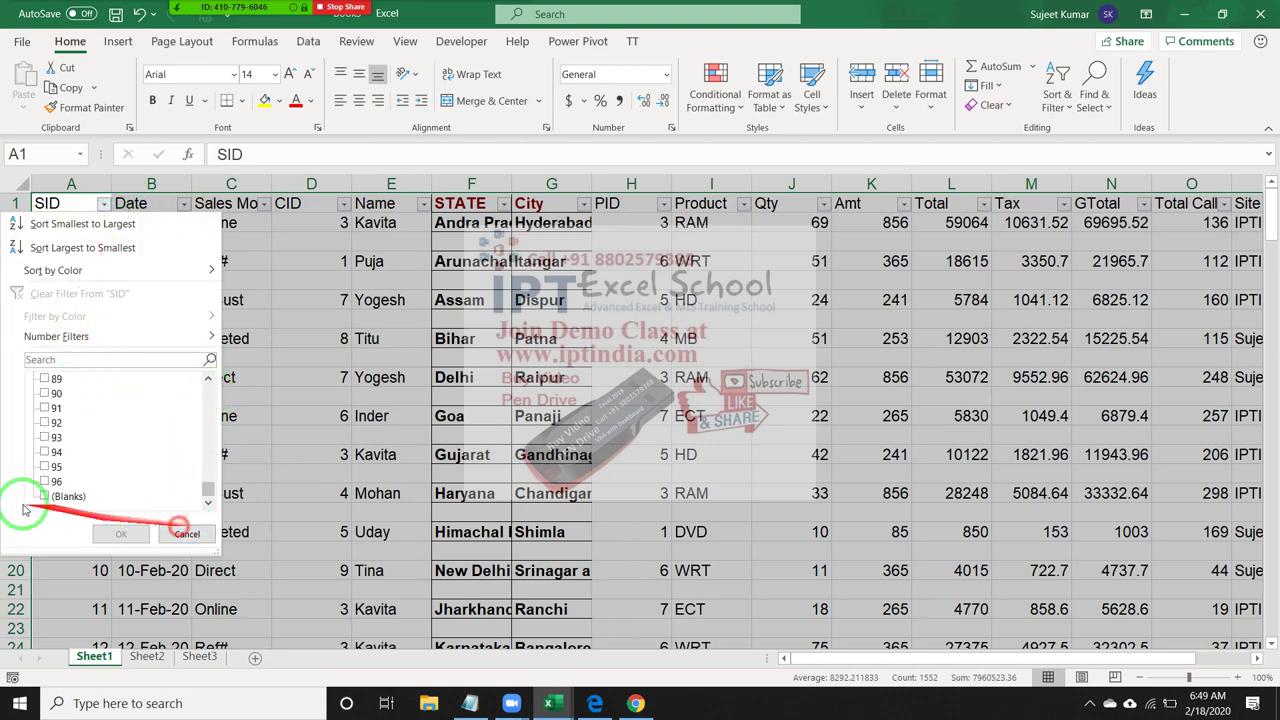
left_click(44, 496)
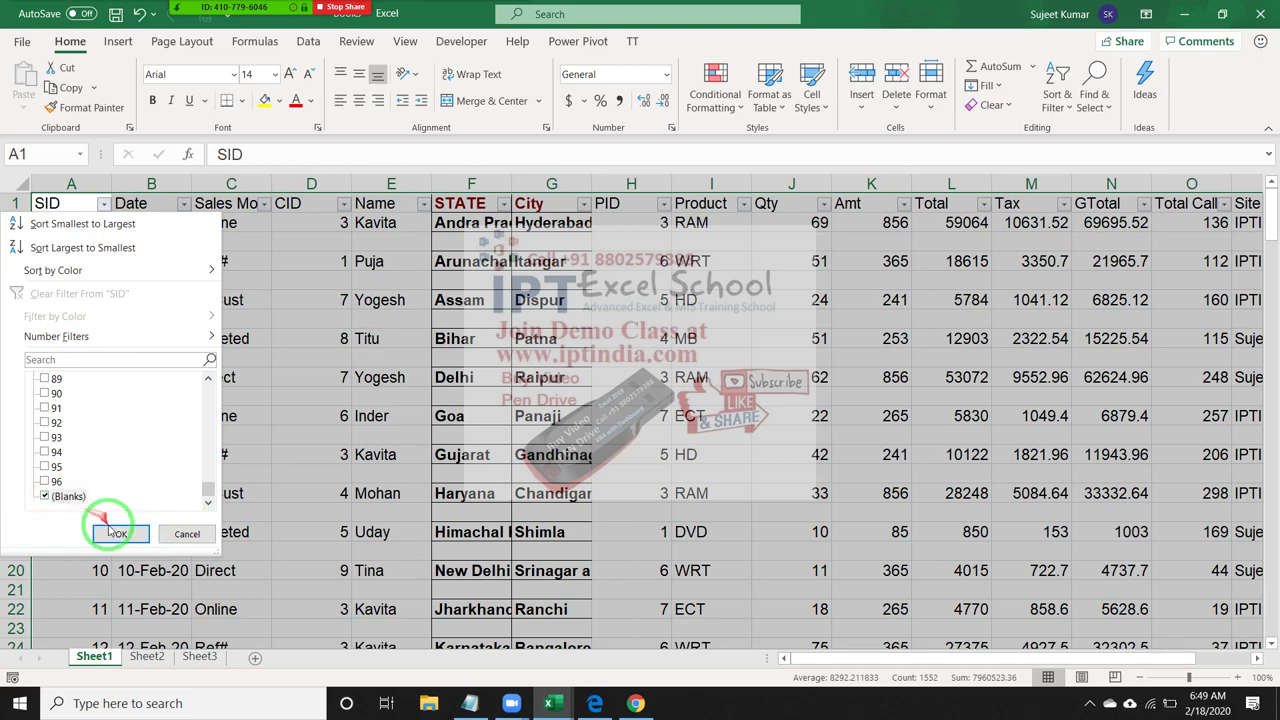
left_click(112, 534)
left_click(66, 376)
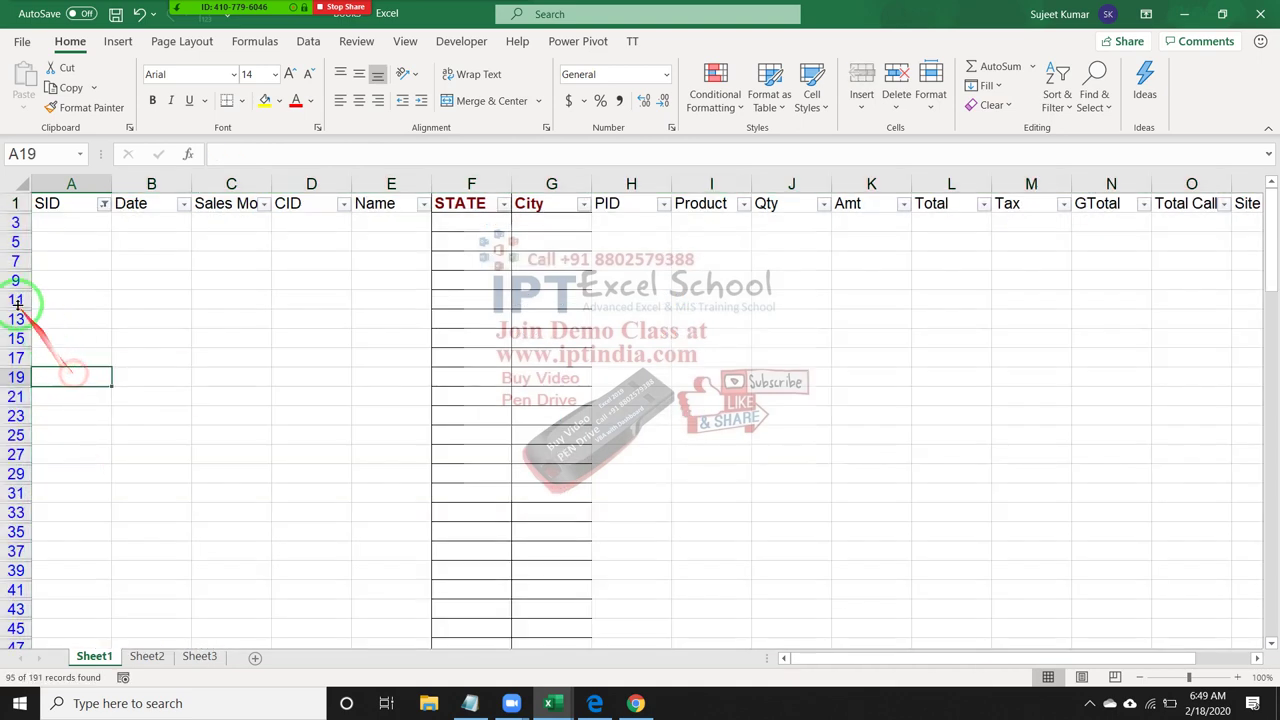
left_click_drag(15, 222, 20, 242)
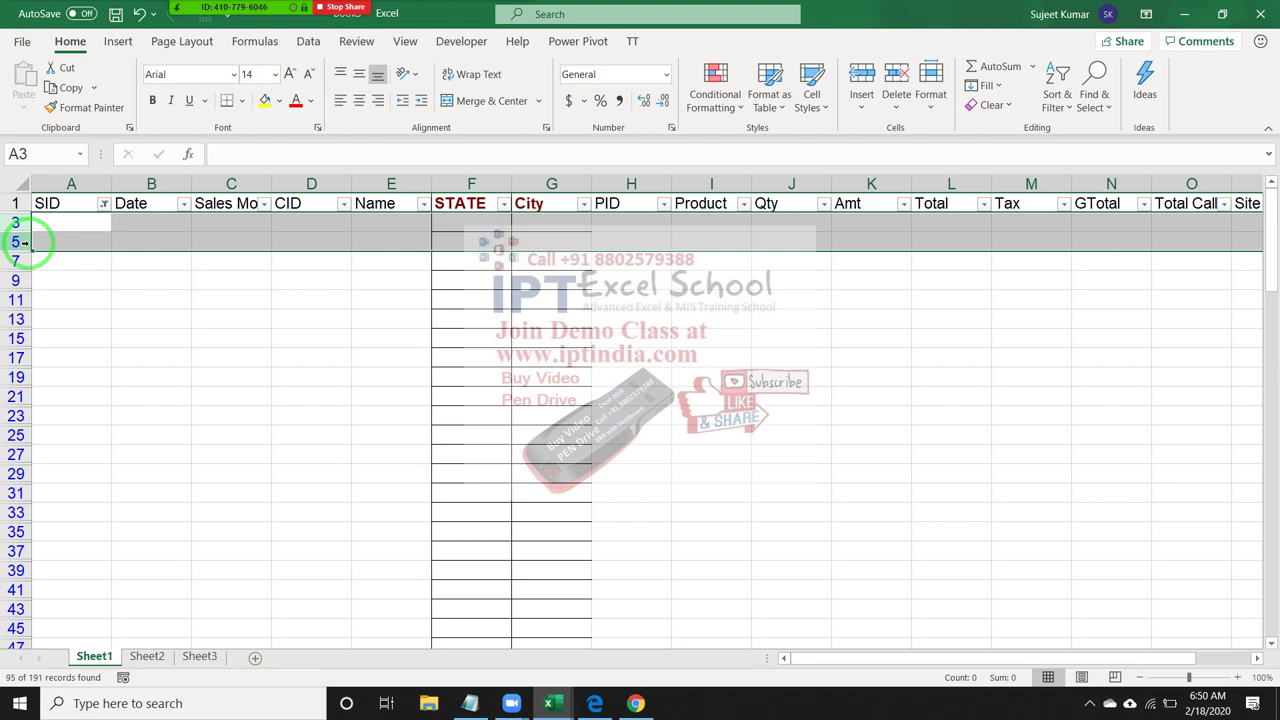
Remove the AutoFilter with Ctrl+Shift+L so every row shows again.
key("ctrl+shift+l")
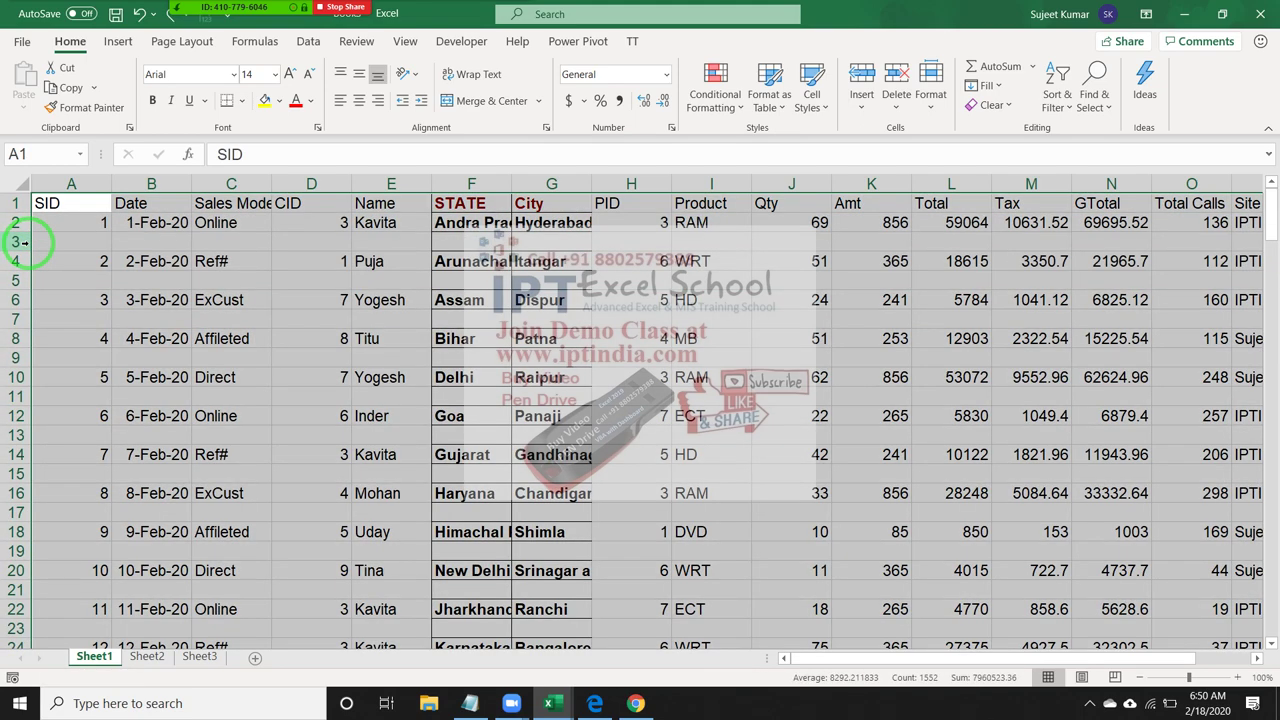
key("Down")
key("Down")
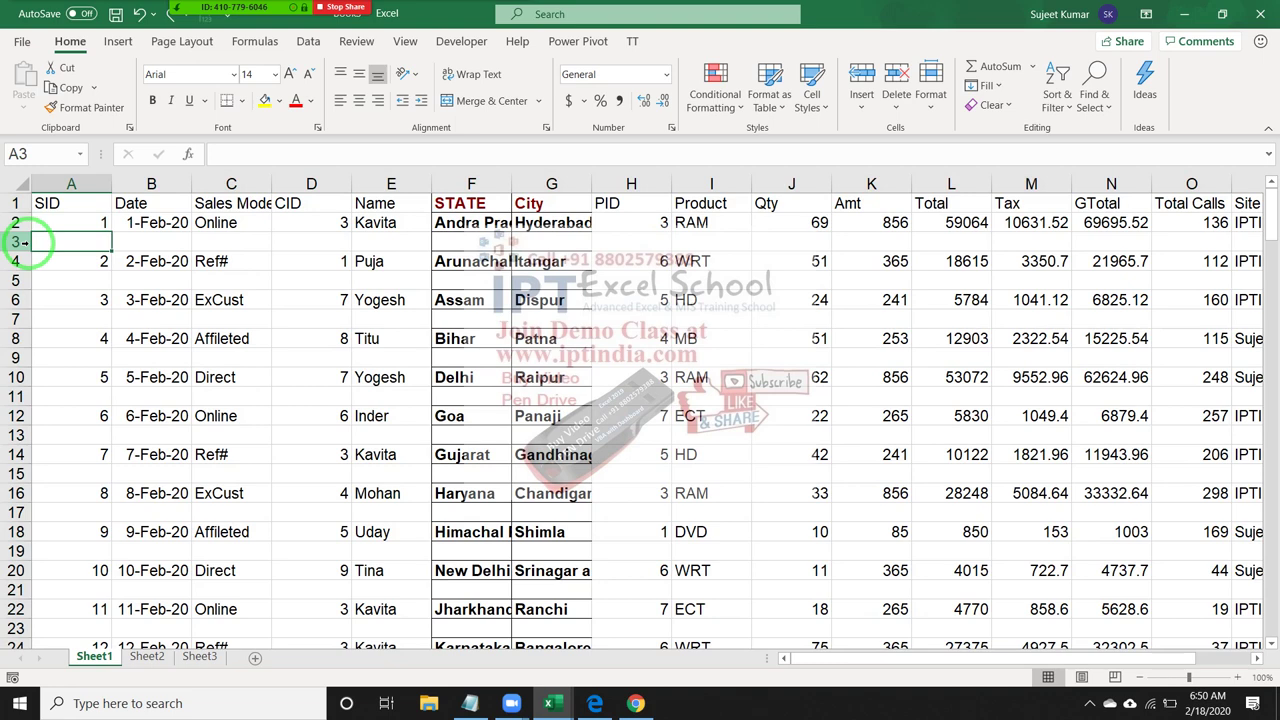
key("Down")
key("Down")
key("Down")
key("Down")
key("Up")
key("Up")
key("Up")
key("Up")
key("Up")
key("Up")
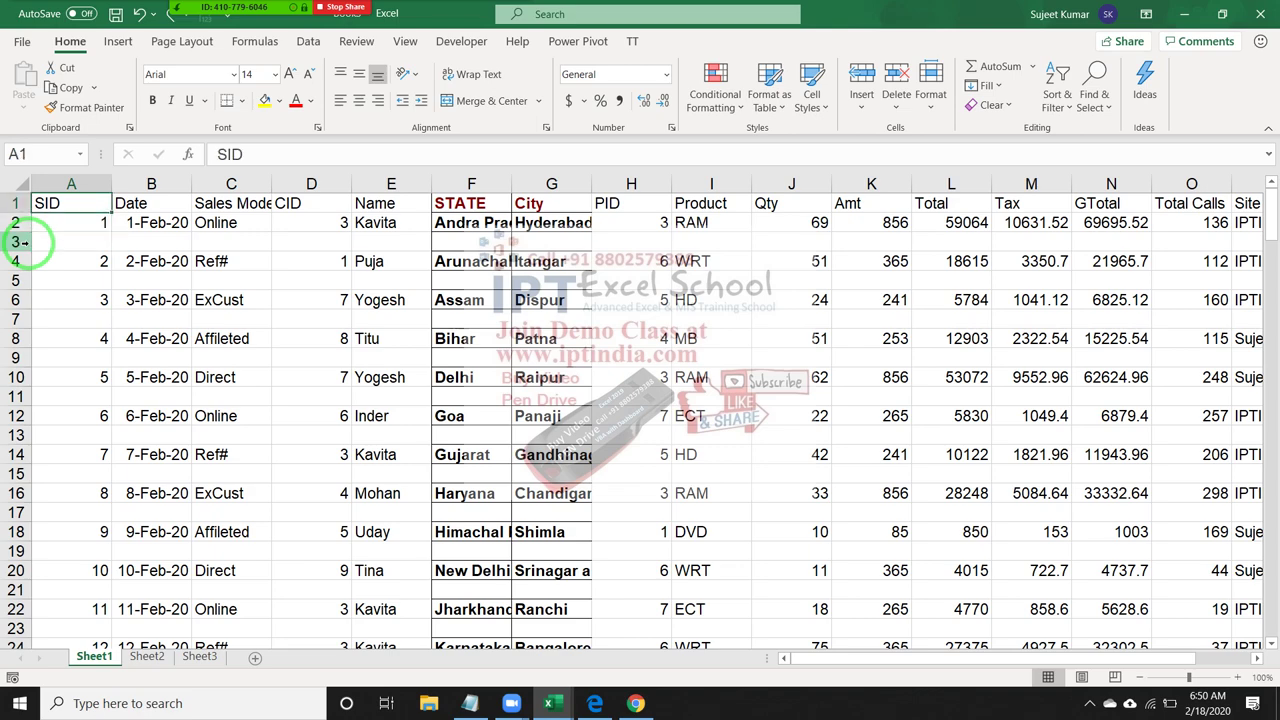
Select the header row across all columns and extend the selection down the data rows.
key("ctrl+shift+Right")
key("shift+Down")
key("shift+Down")
key("shift+Down")
key("shift+Down")
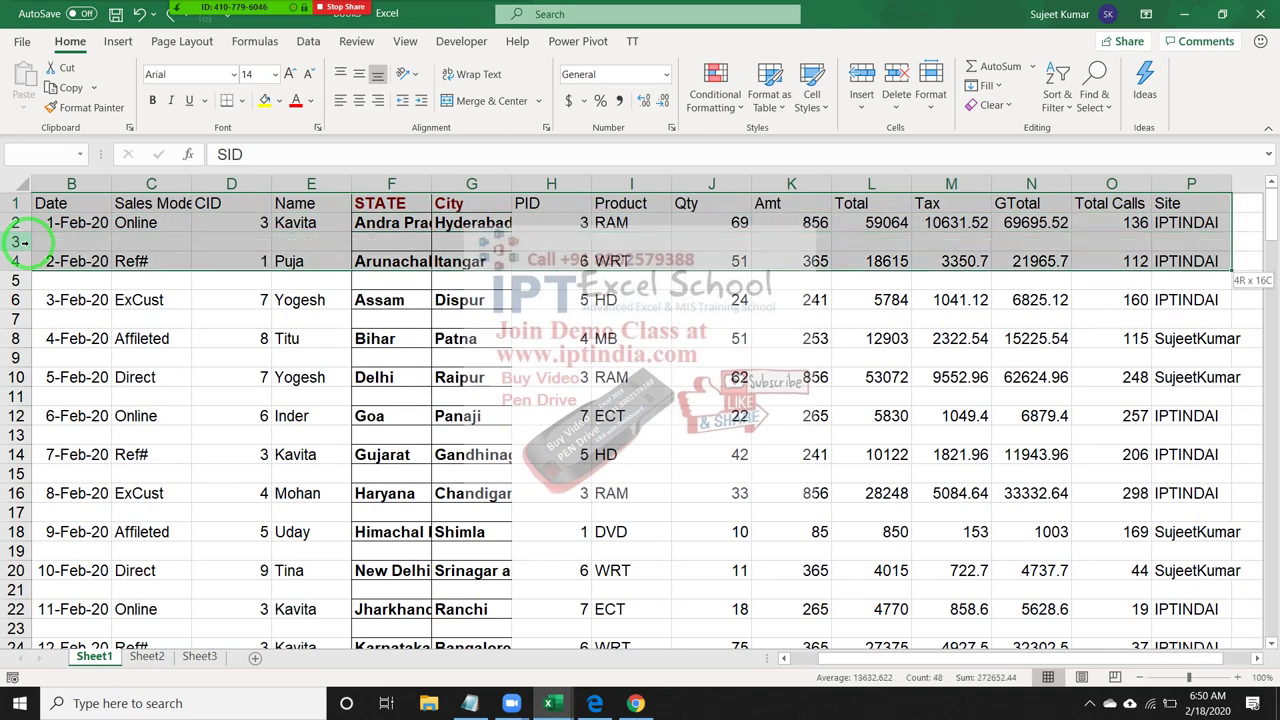
key("shift+Down")
key("shift+Down")
key("shift+Down")
key("shift+Down")
key("shift+Down")
key("shift+Down")
Extend the selection to the end of the data and turn filtering back on.
key("shift+Down")
key("shift+Down")
key("shift+Down")
key("shift+Down")
key("shift+Down")
key("shift+Down")
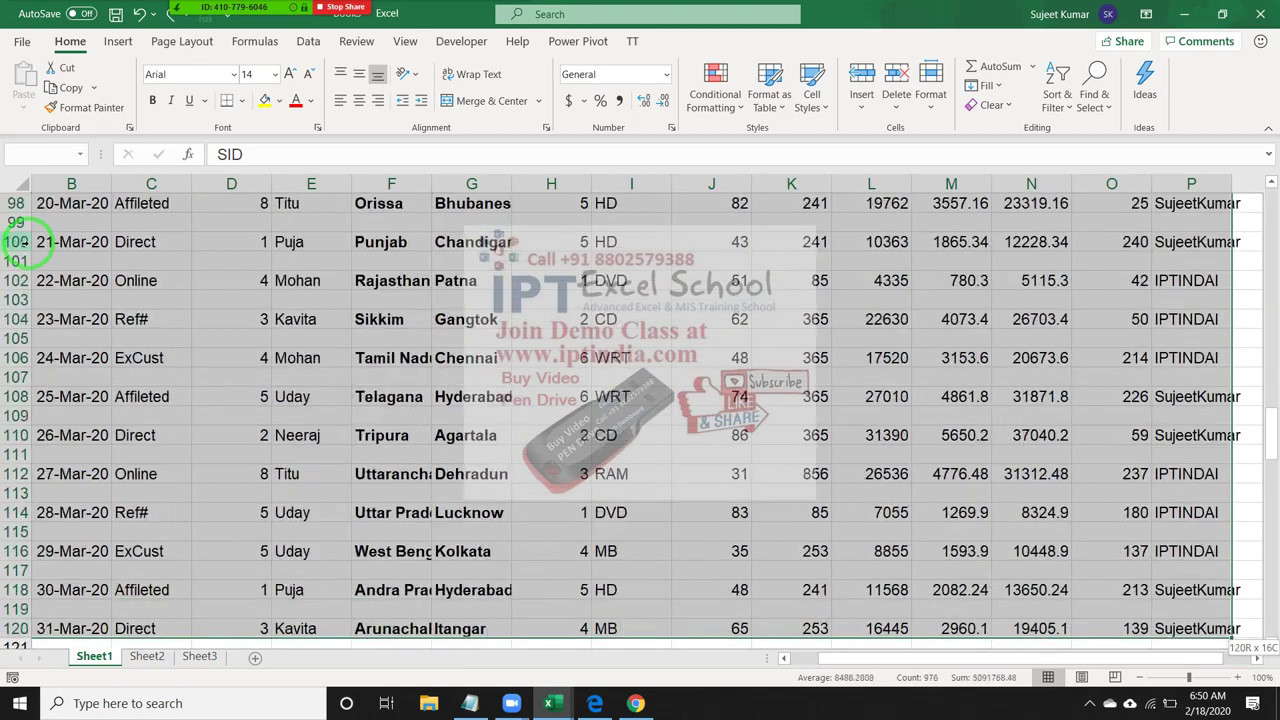
key("shift+Down")
key("shift+Down")
key("shift+Down")
key("shift+Down")
key("shift+Down")
key("shift+Down")
key("shift+Down")
key("shift+Down")
key("shift+Down")
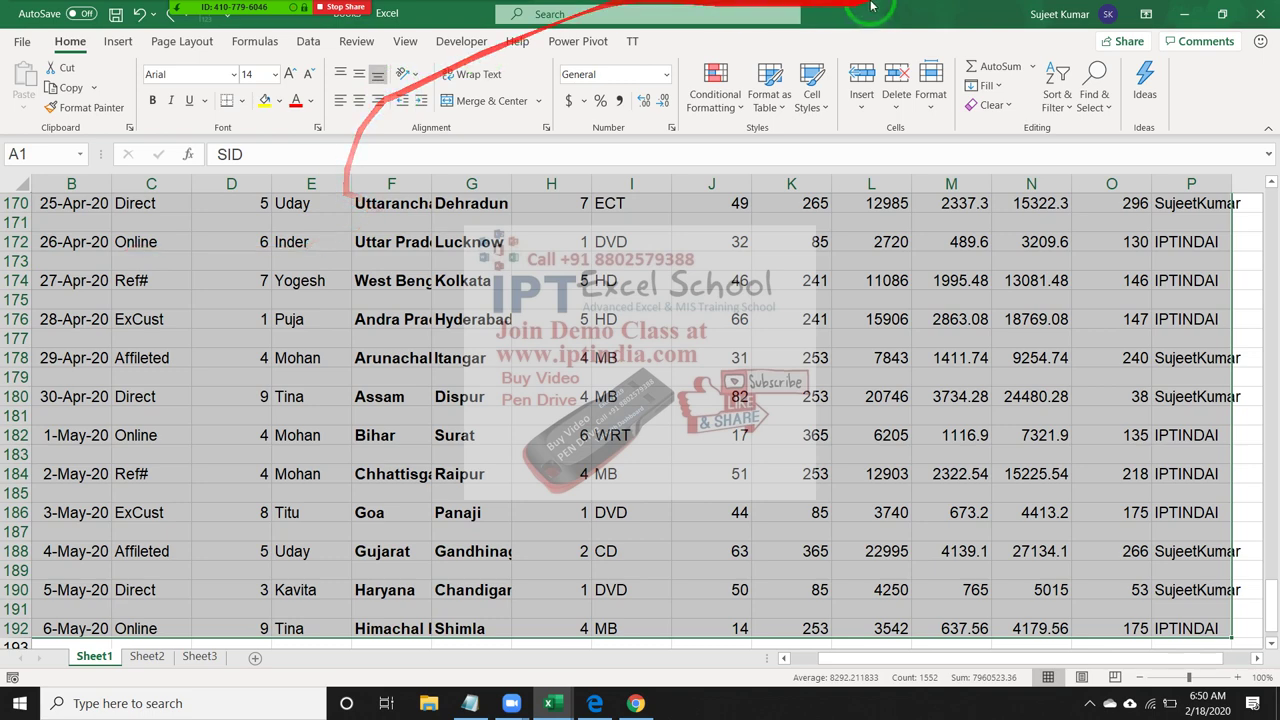
left_click(1068, 95)
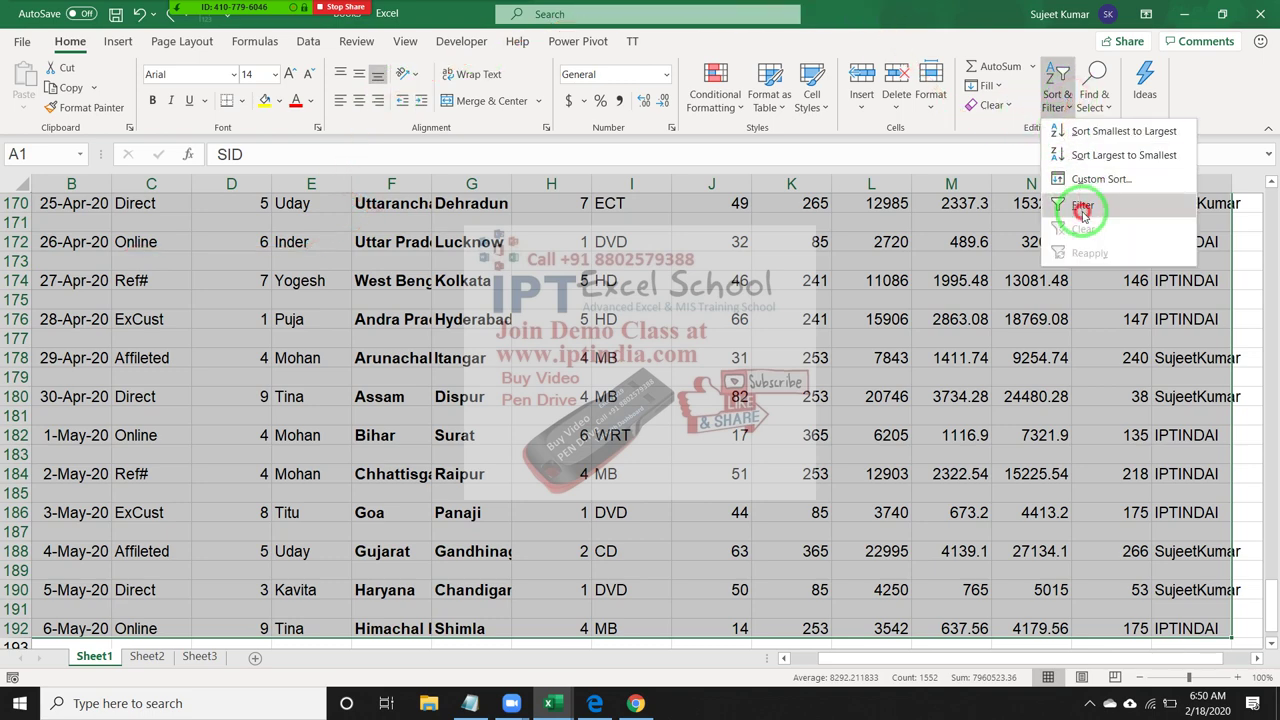
left_click(1082, 205)
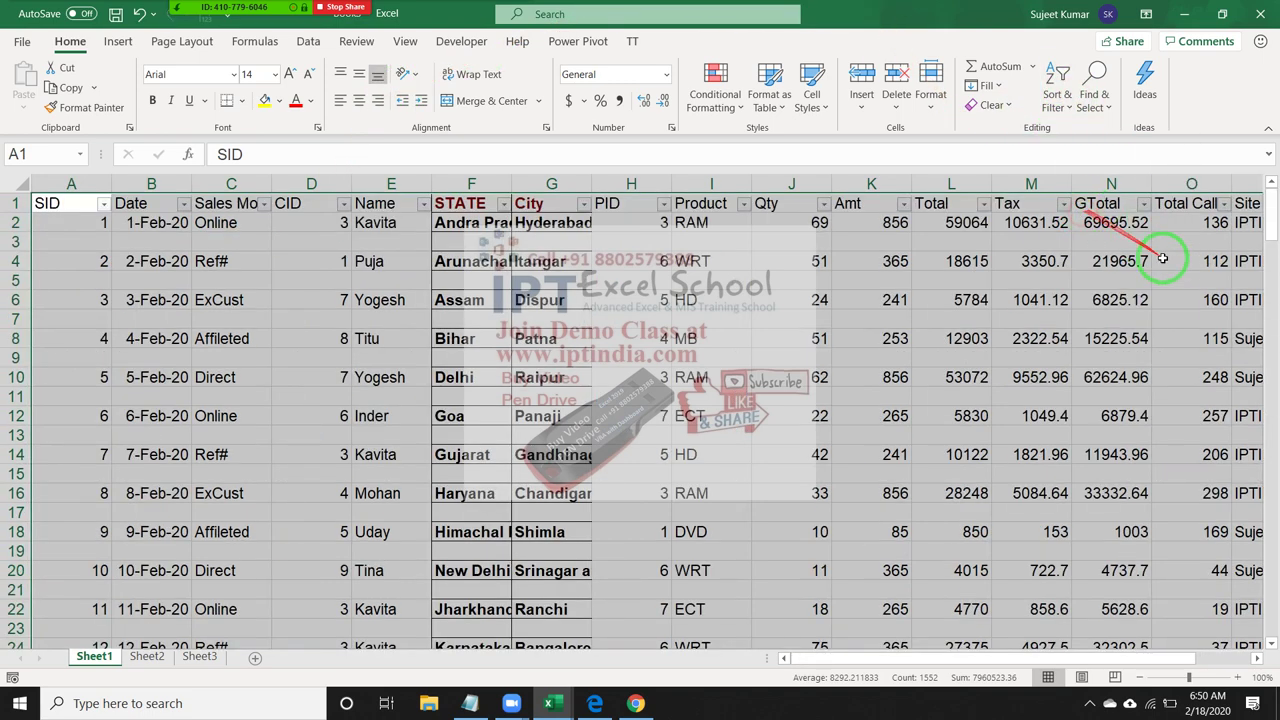
Filter SID to (Blanks) only, then select the filtered blank rows 3 to 5.
left_click(103, 204)
left_click(44, 379)
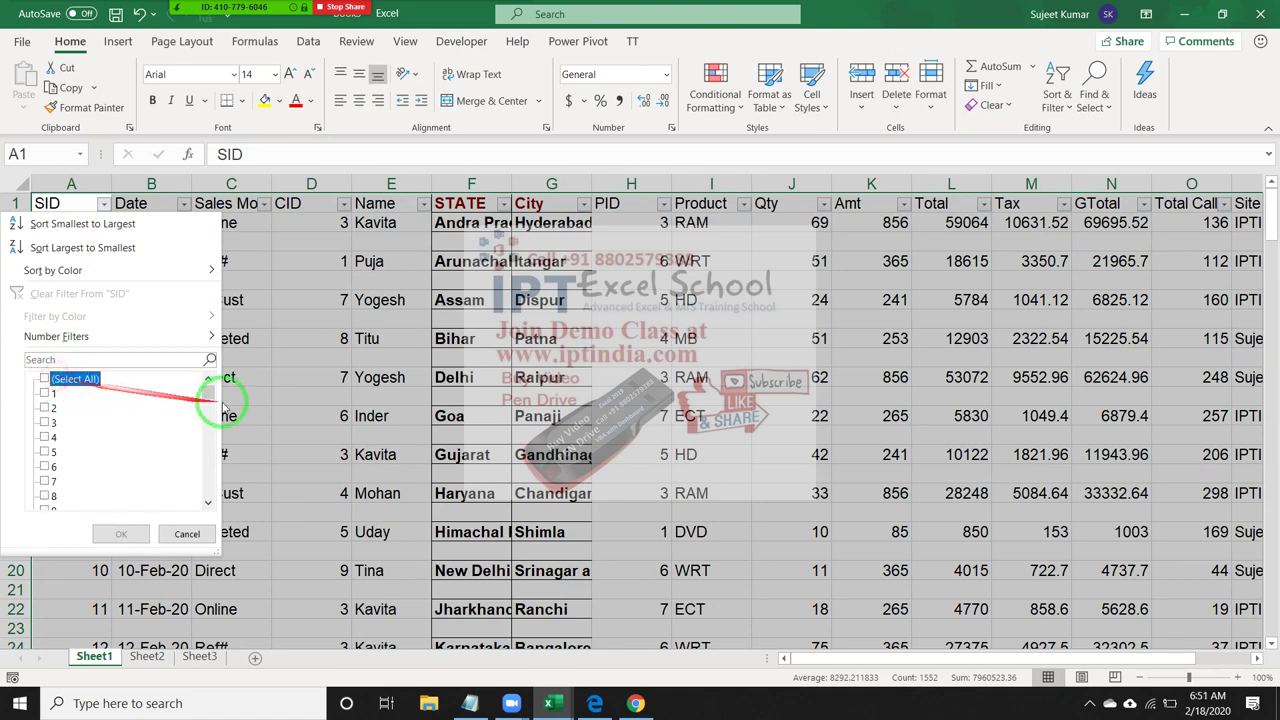
left_click_drag(214, 396, 210, 490)
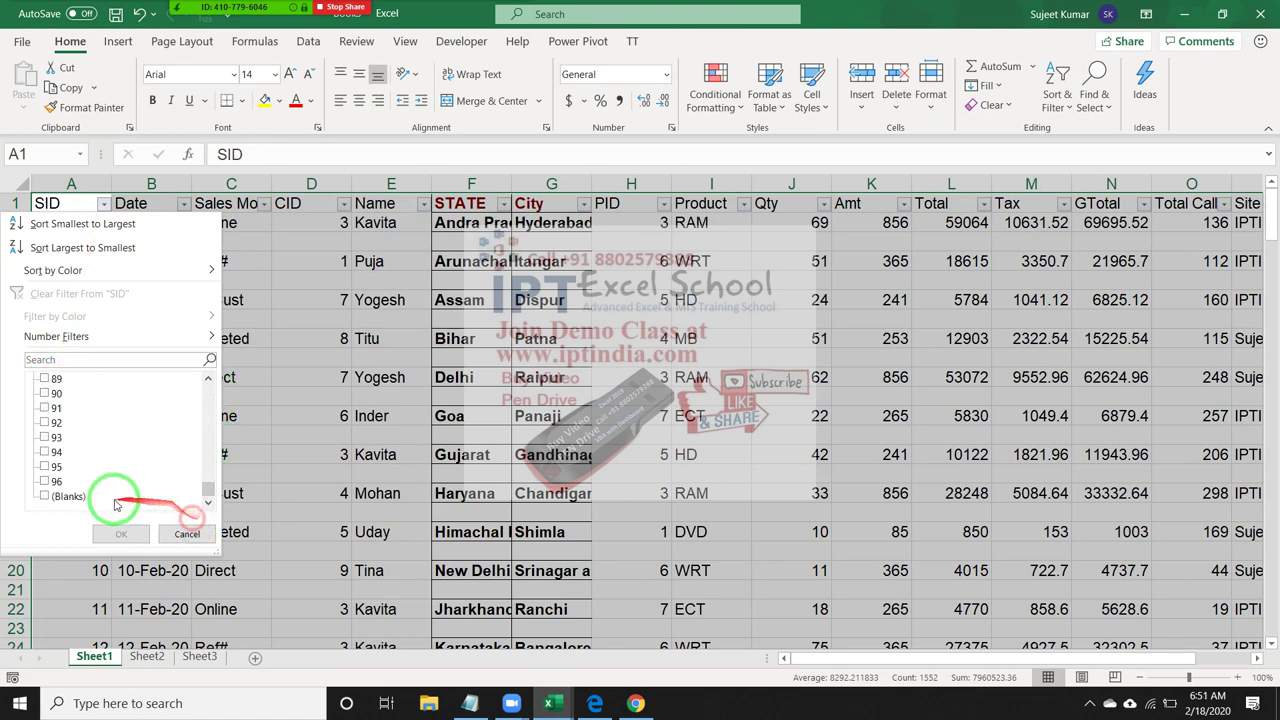
left_click(64, 496)
left_click(120, 534)
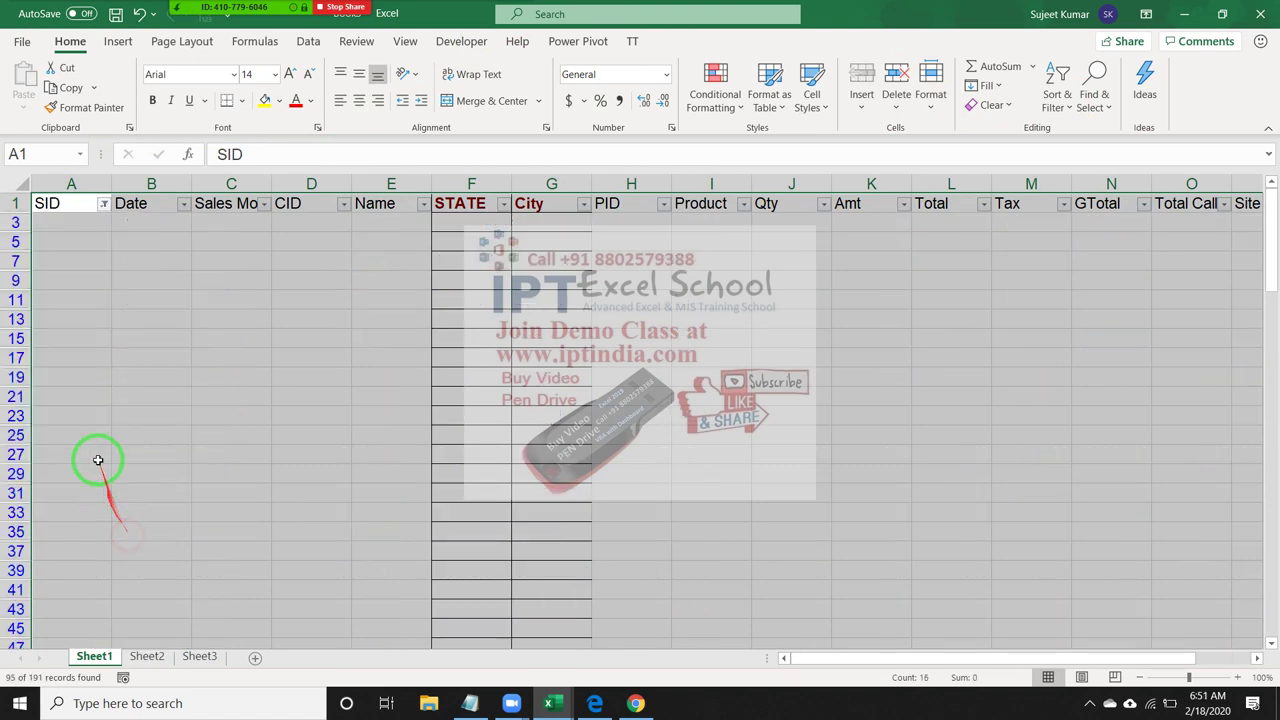
left_click(75, 377)
left_click_drag(15, 222, 17, 340)
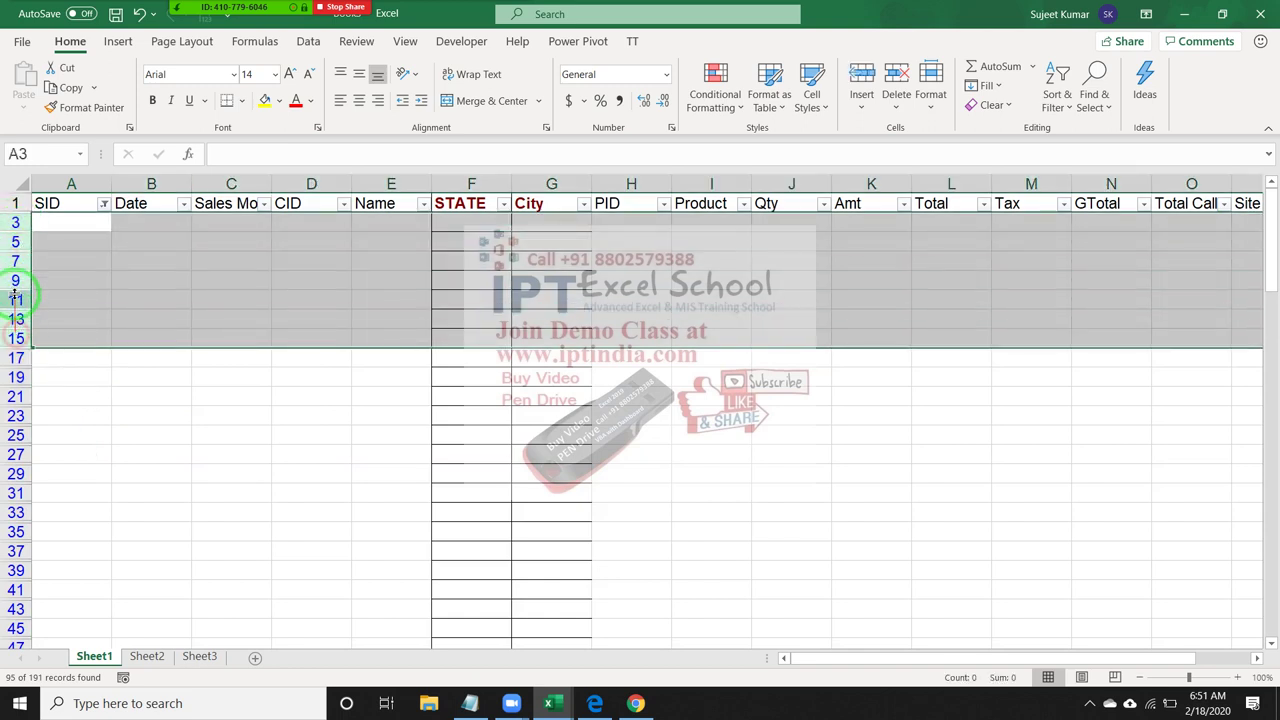
left_click_drag(12, 226, 14, 241)
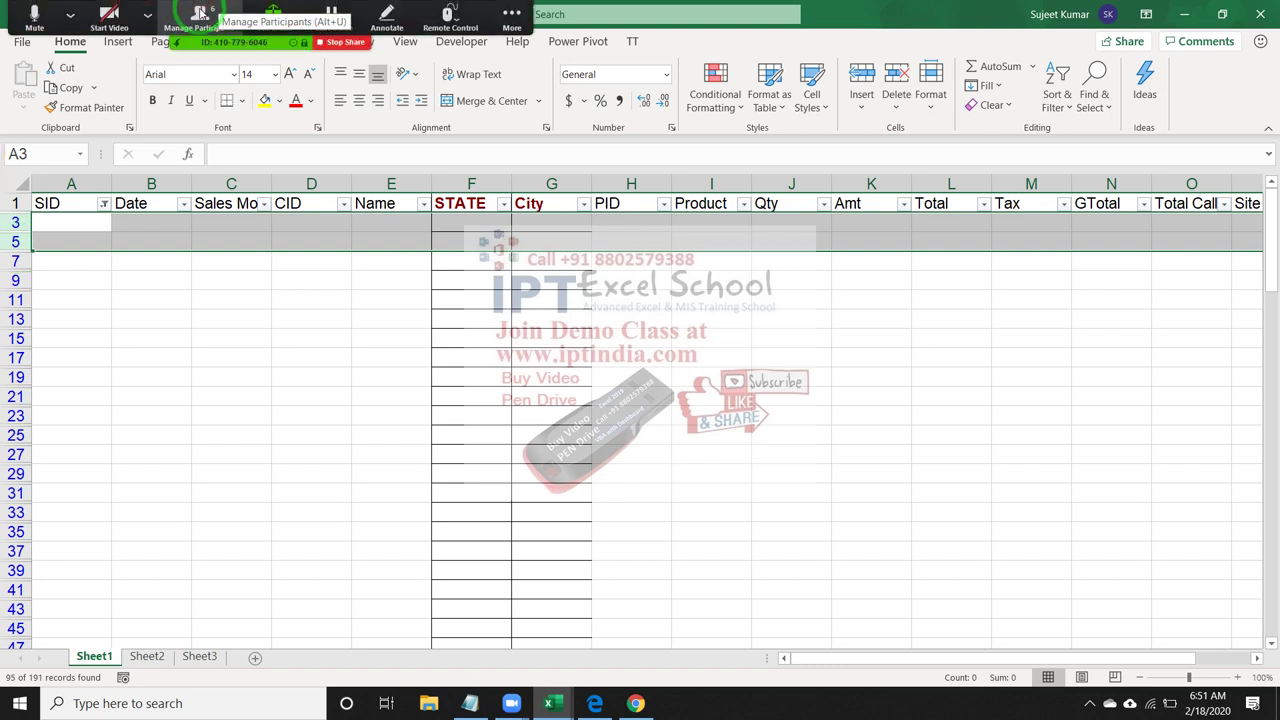
Check the Zoom meeting participants, then clear the SID filter in Excel so all rows show.
left_click(200, 12)
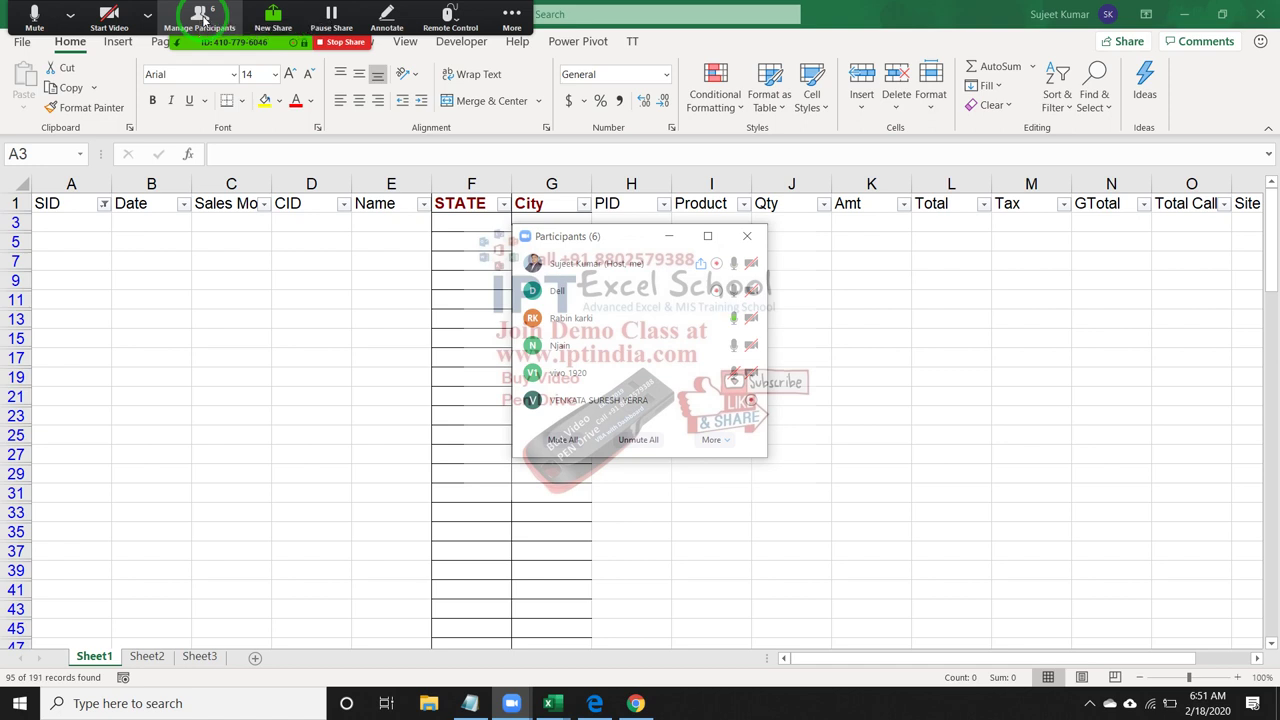
left_click(147, 250)
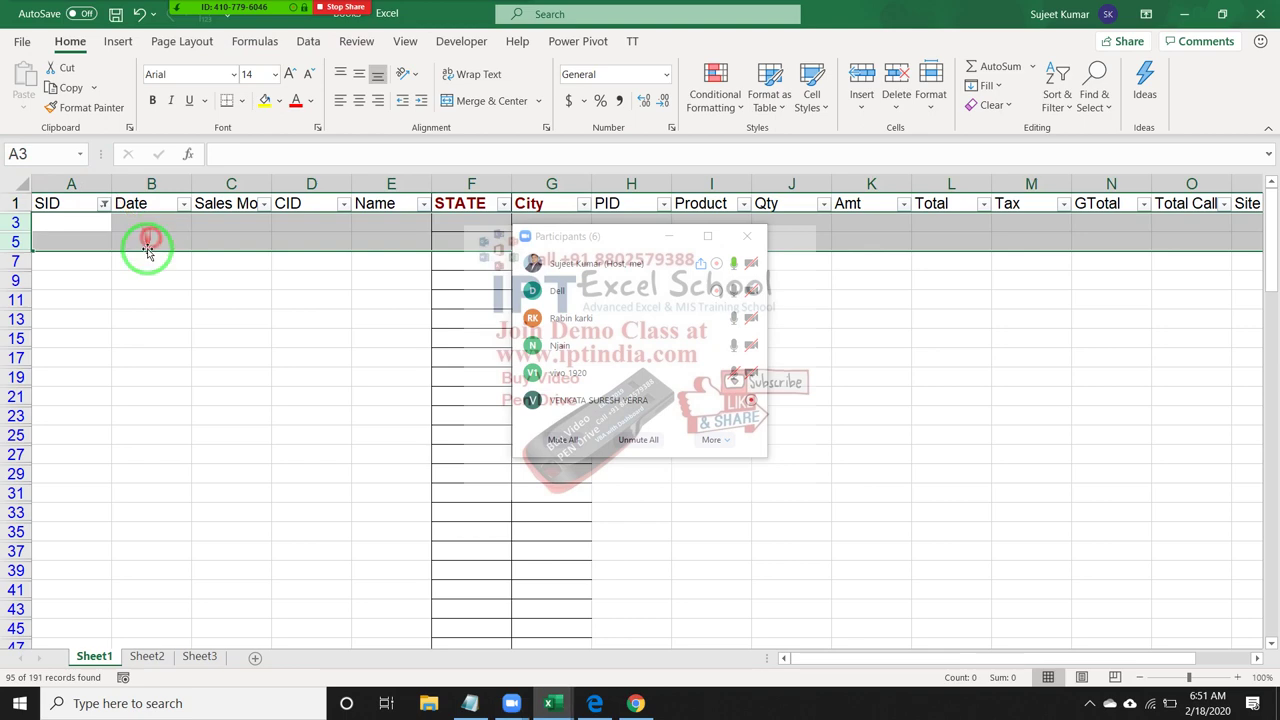
key("ctrl+shift+l")
key("Up")
key("Up")
Select the data range across all its columns down to the bottom rows.
key("ctrl+shift+Right")
key("shift+Down")
key("shift+Down")
key("shift+Down")
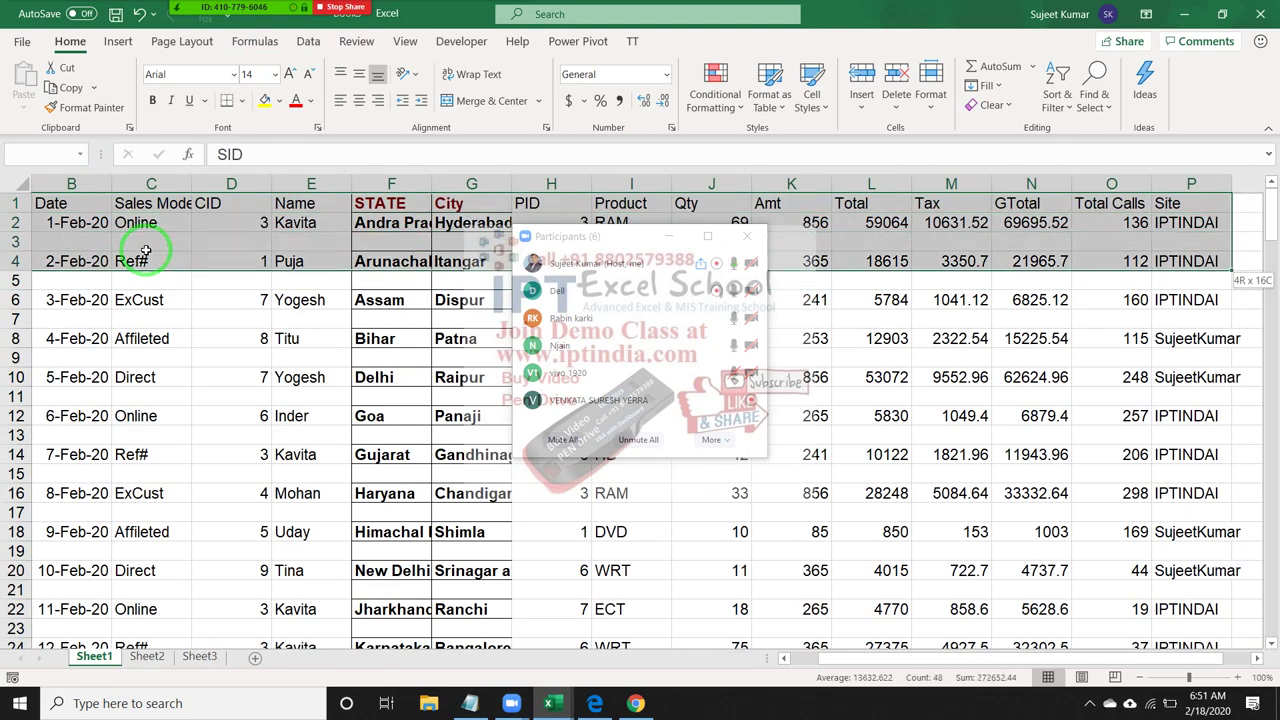
key("shift+Down")
key("shift+Down")
key("shift+Down")
key("shift+Down")
key("shift+Down")
key("shift+Down")
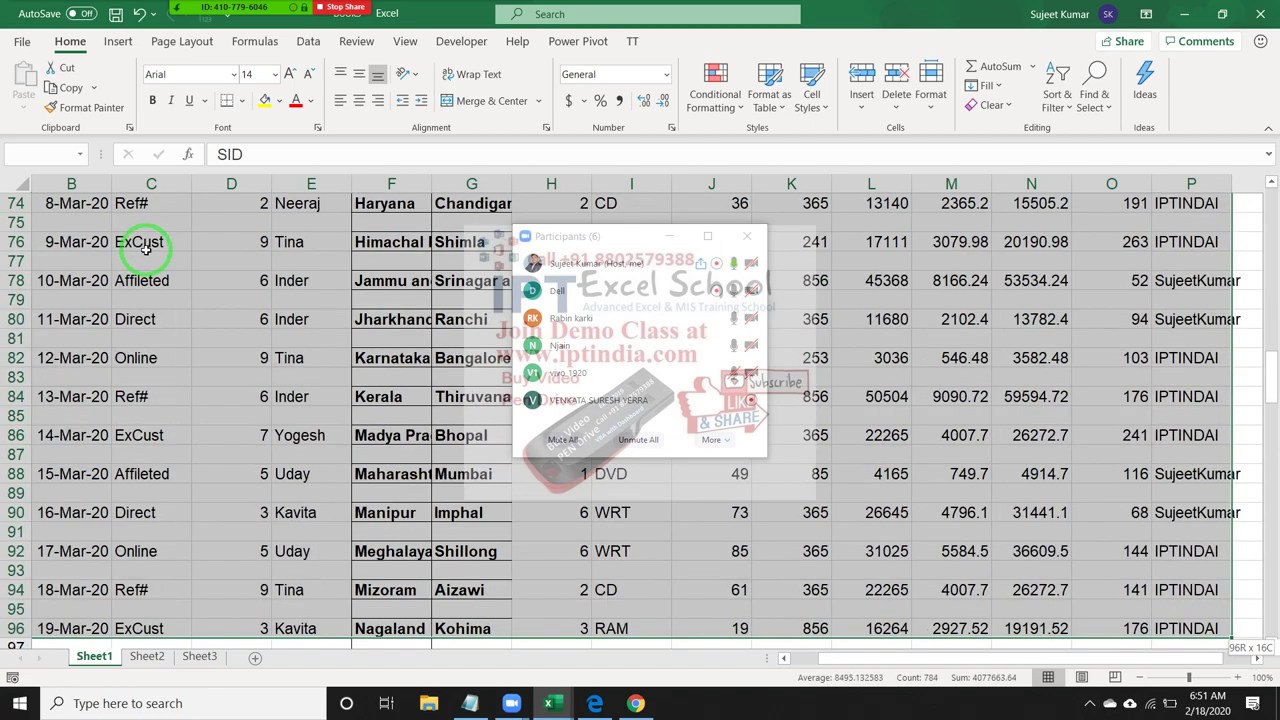
key("shift+Down")
key("shift+Down")
key("shift+Down")
key("shift+Down")
key("shift+Down")
key("shift+Down")
key("shift+Down")
key("shift+Down")
key("shift+Down")
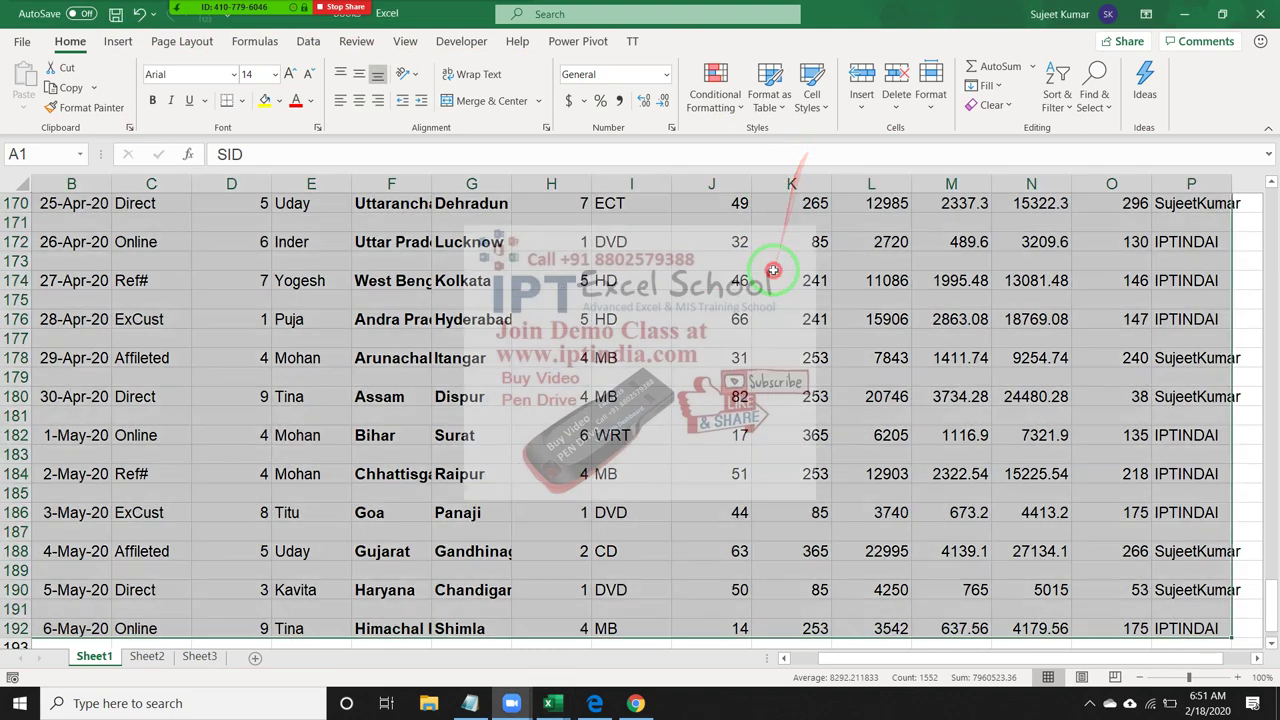
Custom-sort the records on the SID column, smallest to largest.
left_click(1057, 97)
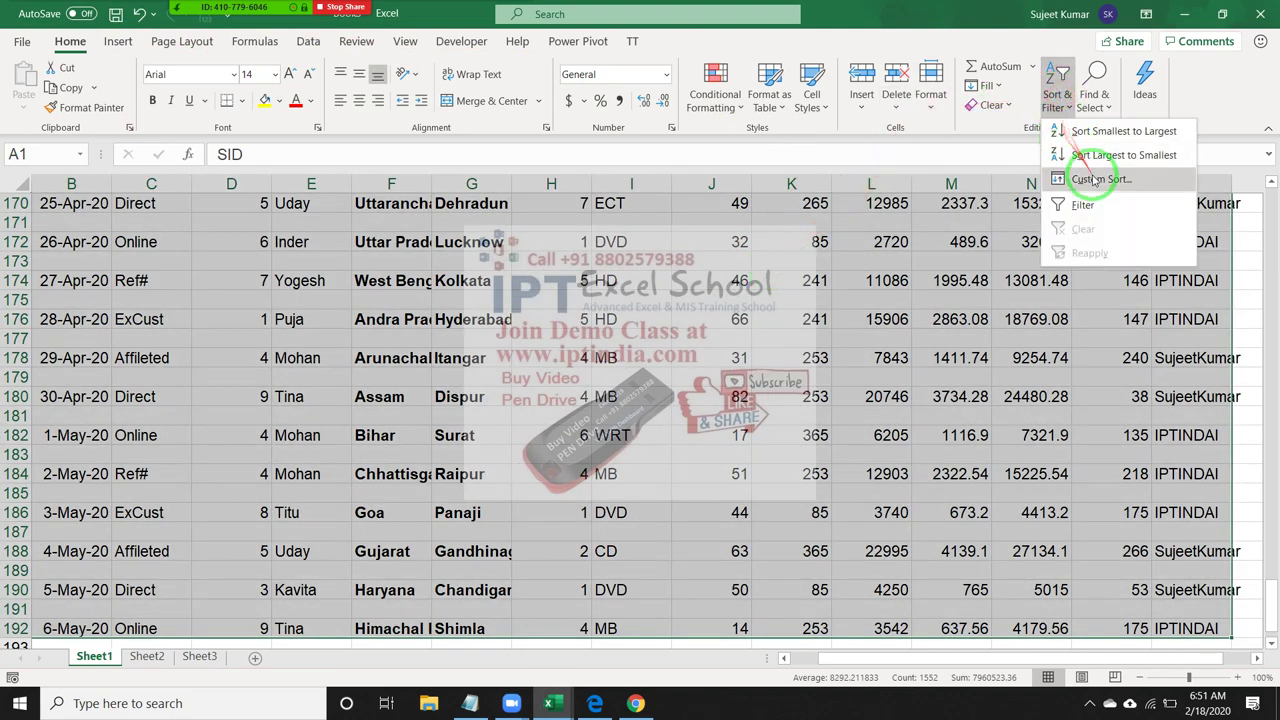
left_click(1094, 180)
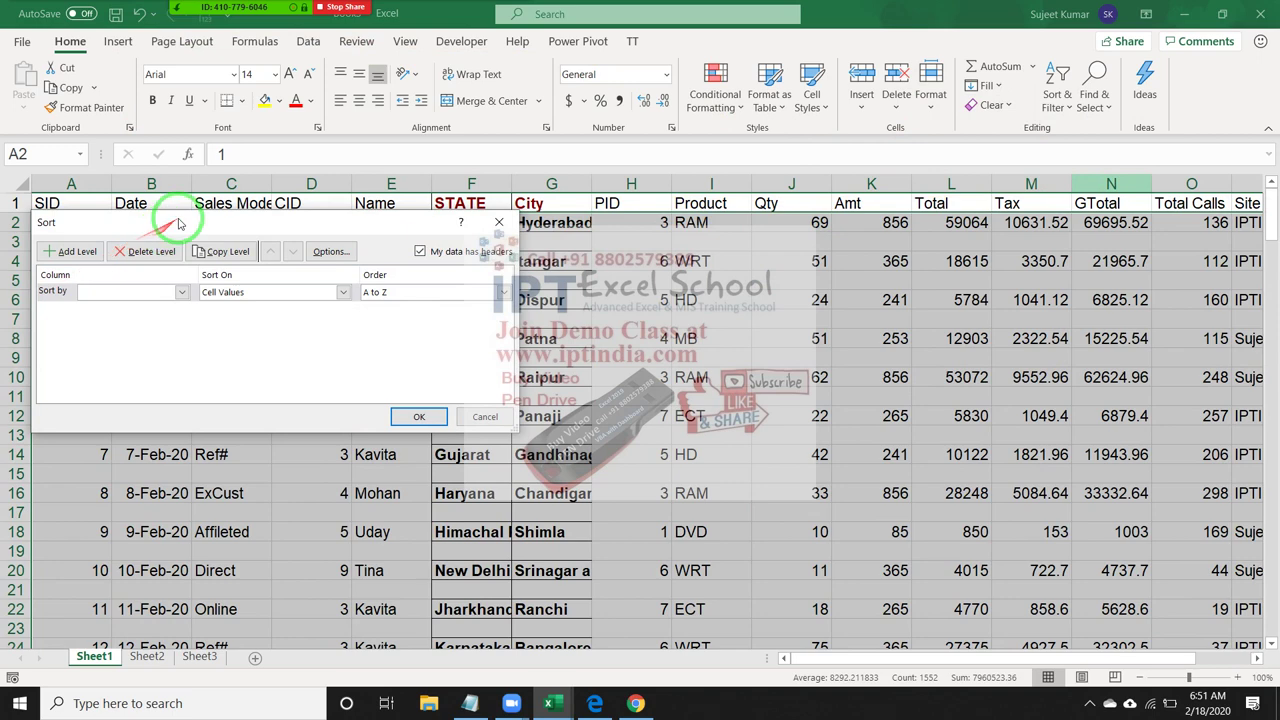
left_click_drag(178, 224, 664, 238)
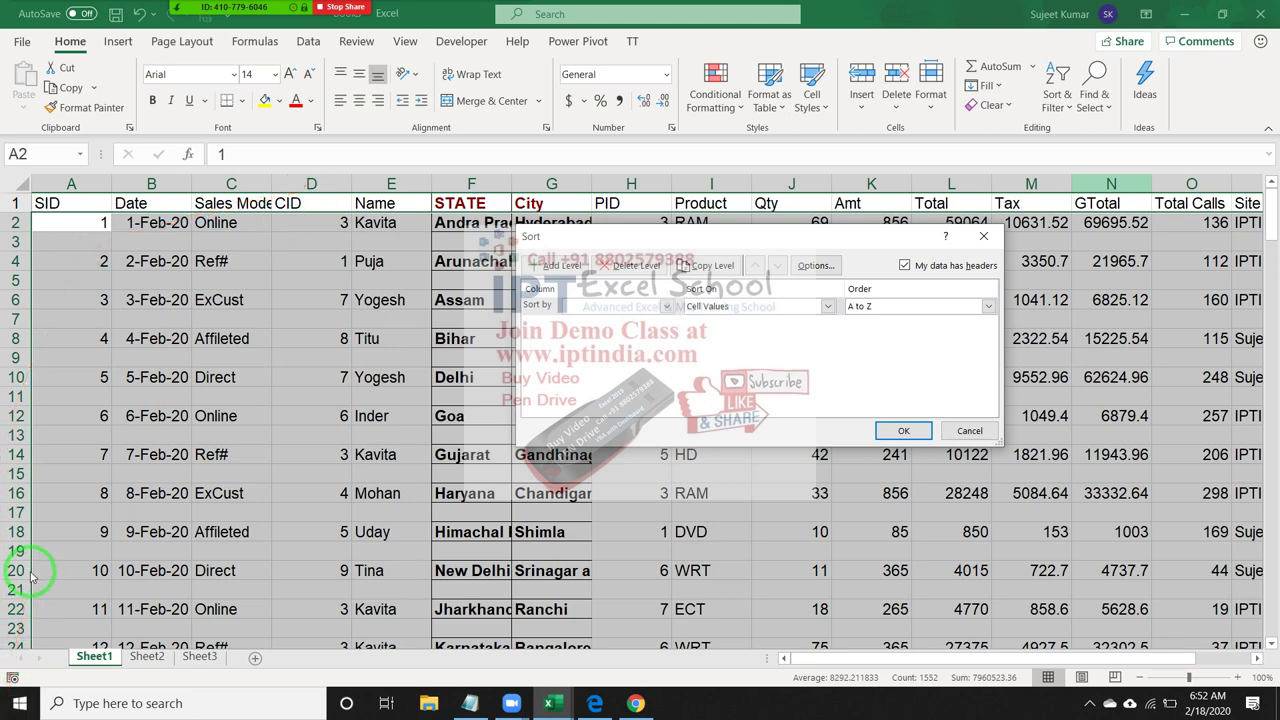
left_click(617, 306)
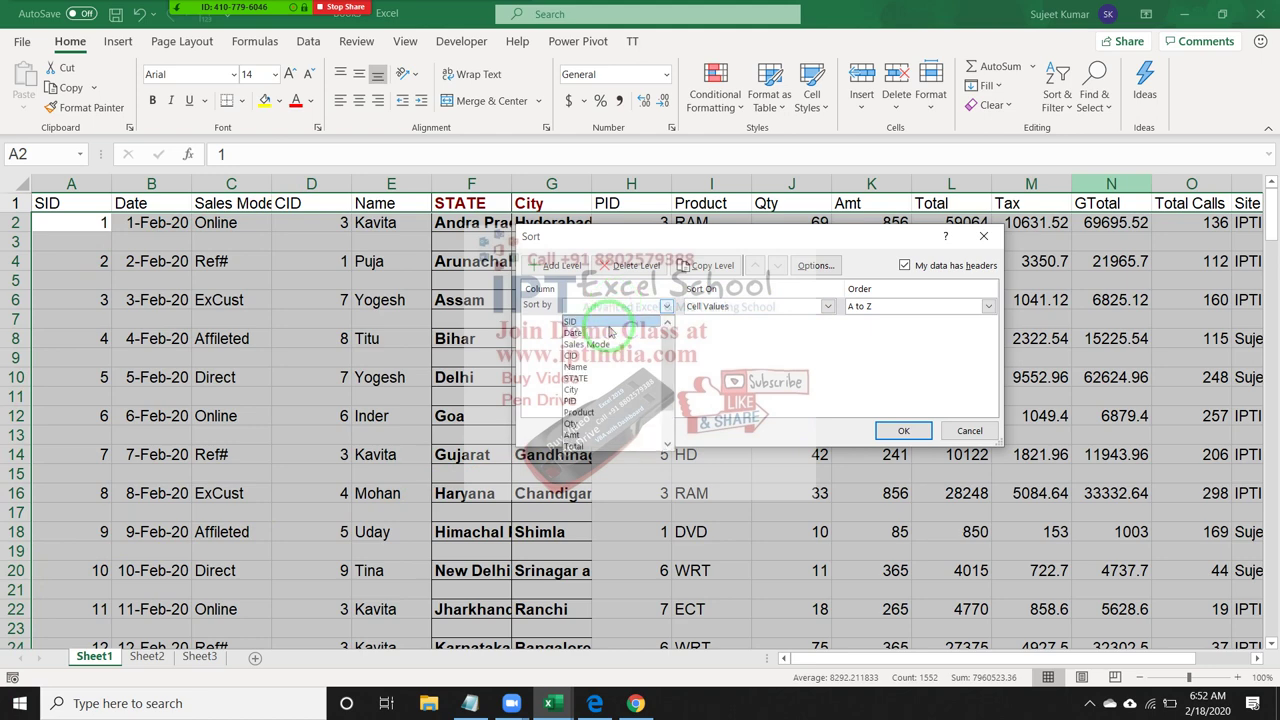
left_click(609, 326)
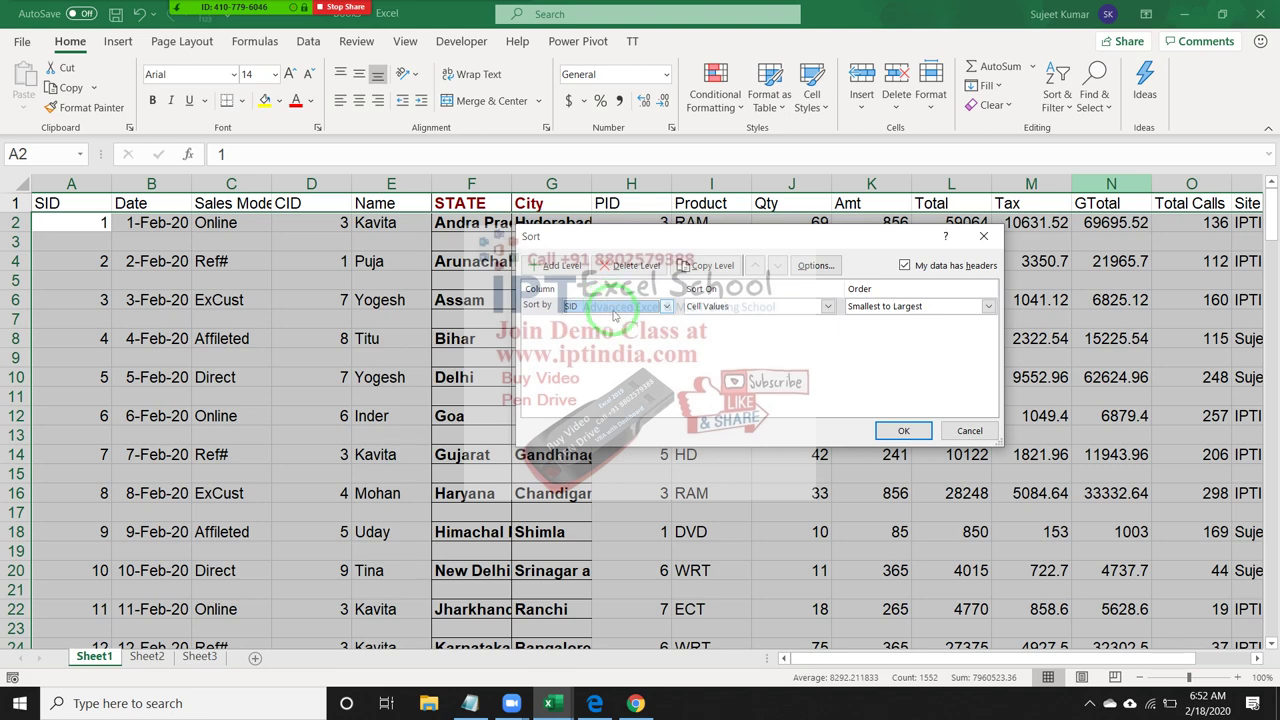
left_click(905, 431)
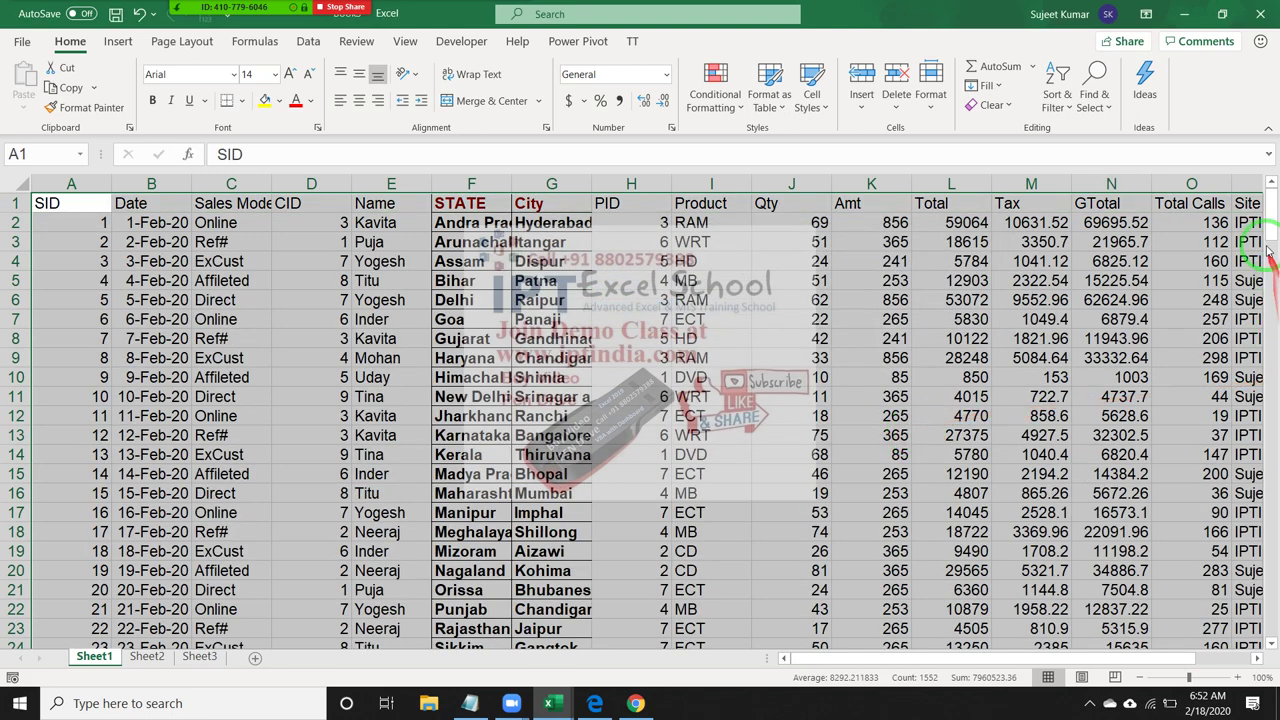
mouse_move(1271, 224)
left_mouse_down()
mouse_move(1272, 474)
mouse_move(1272, 424)
left_mouse_up()
left_click_drag(1274, 422, 1272, 428)
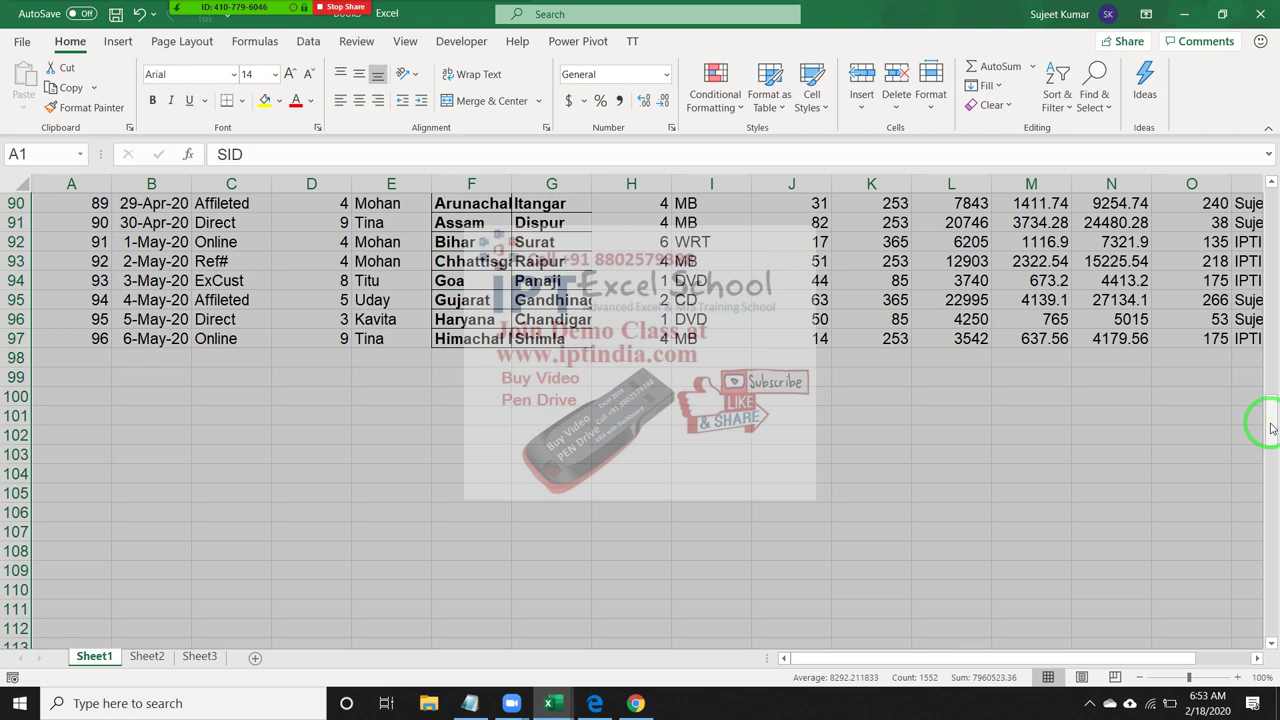
left_click(622, 706)
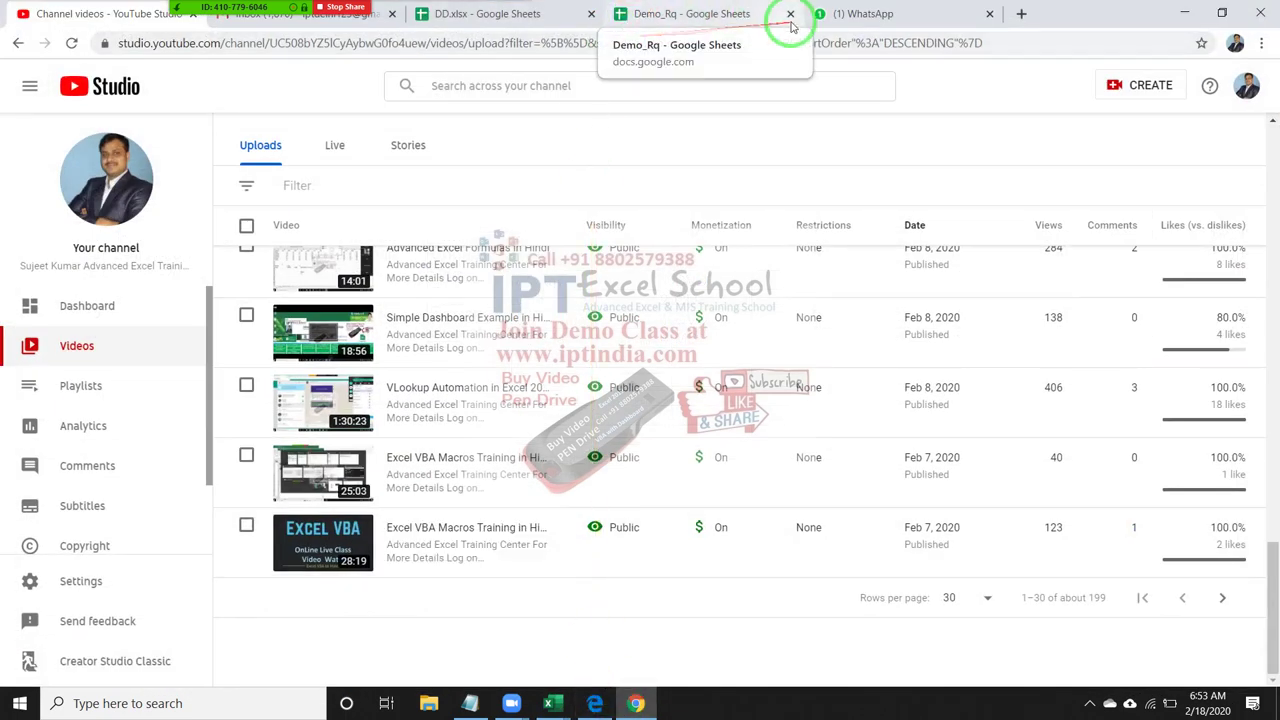
Look through the WhatsApp chats, then minimize everything with Win+D to show the desktop.
left_click(835, 16)
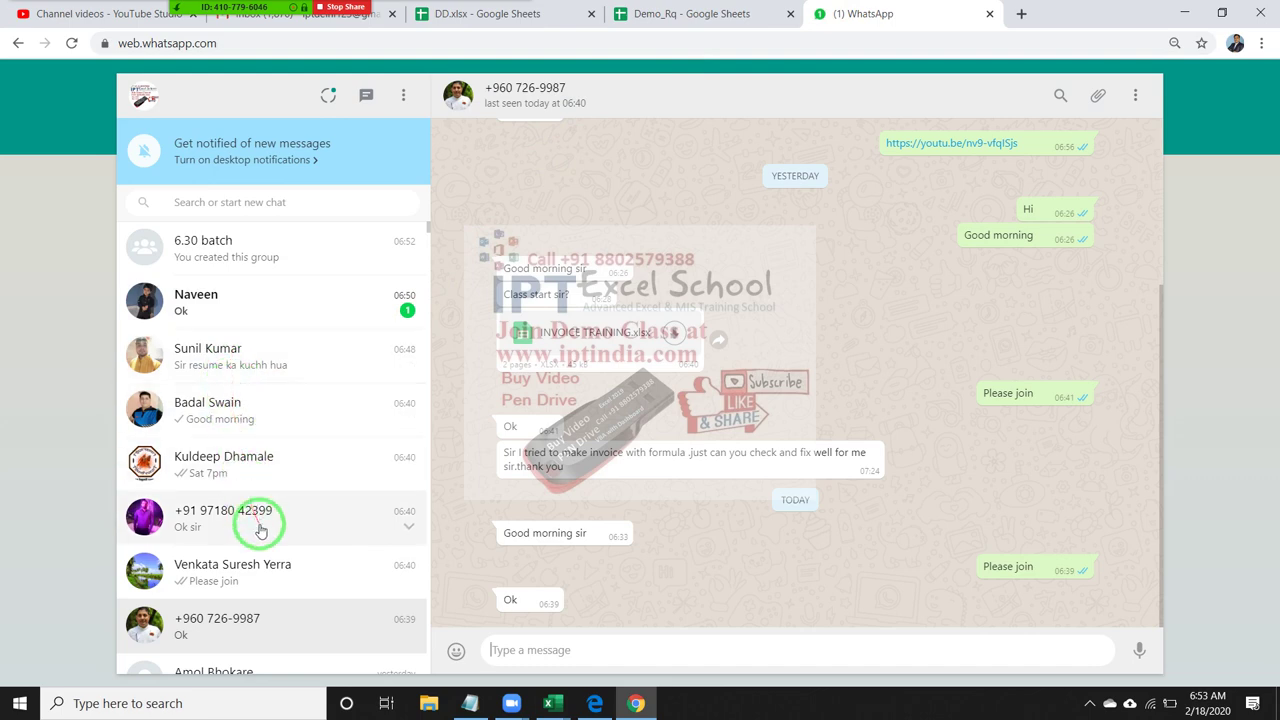
scroll(266, 534, "down", 1)
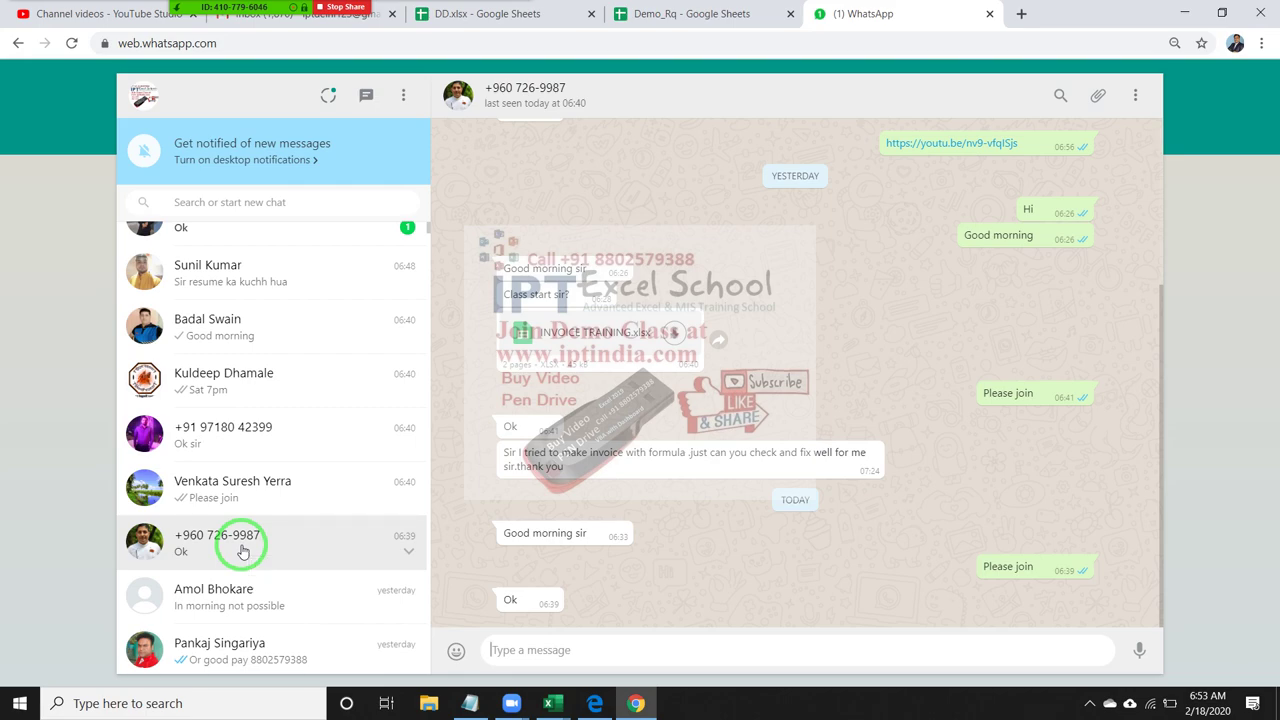
key("super+d")
mouse_move(212, 11)
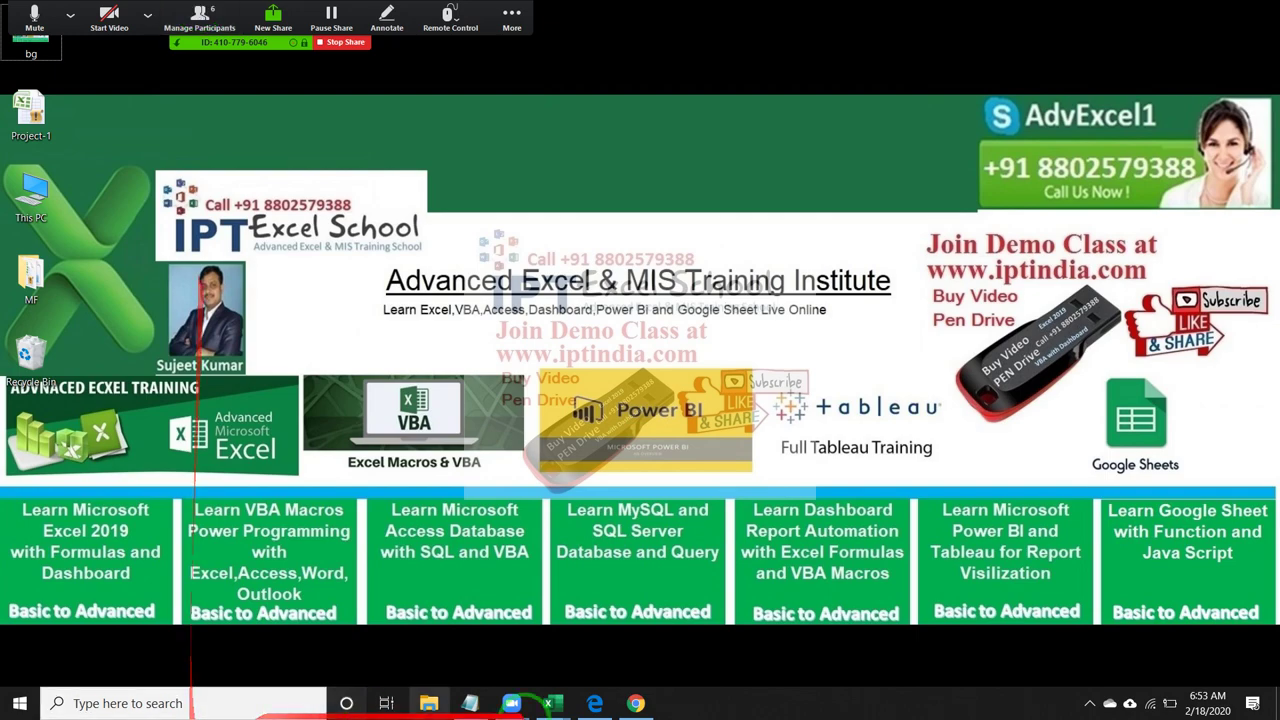
Bring the Book3 workbook to the front and move to the STATE heading at the top.
mouse_move(558, 701)
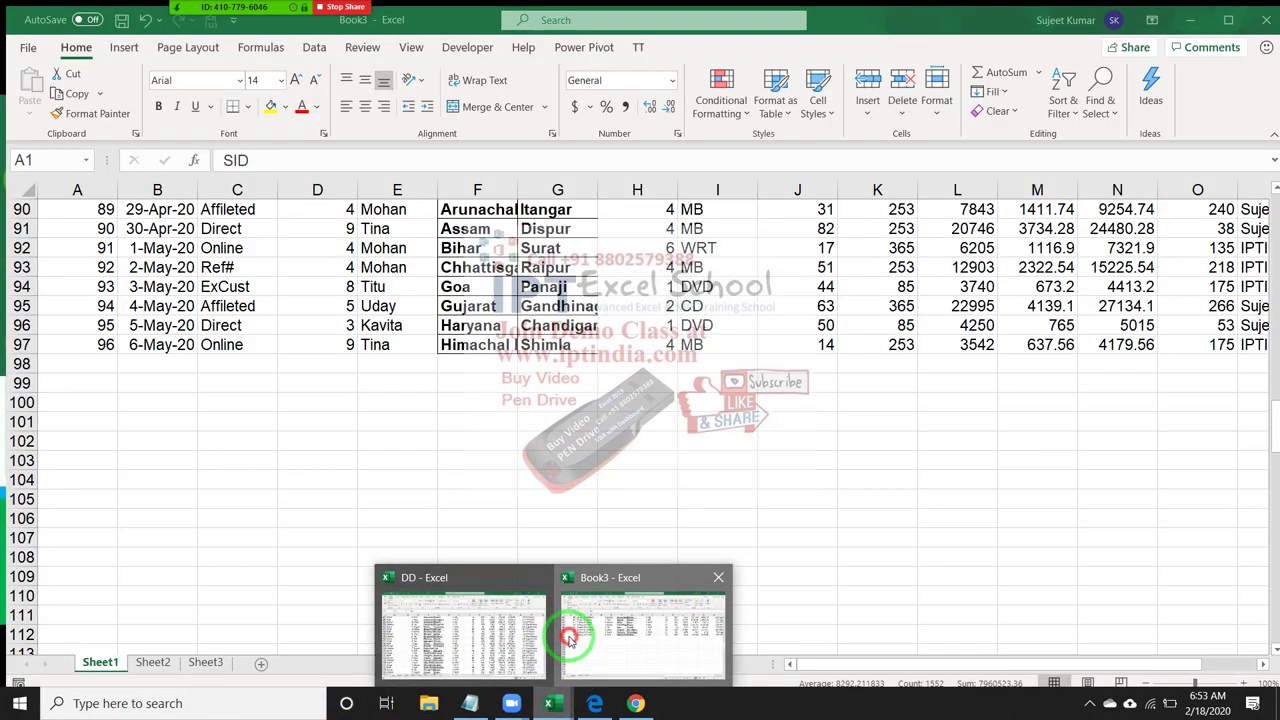
left_click(580, 630)
left_click(428, 308)
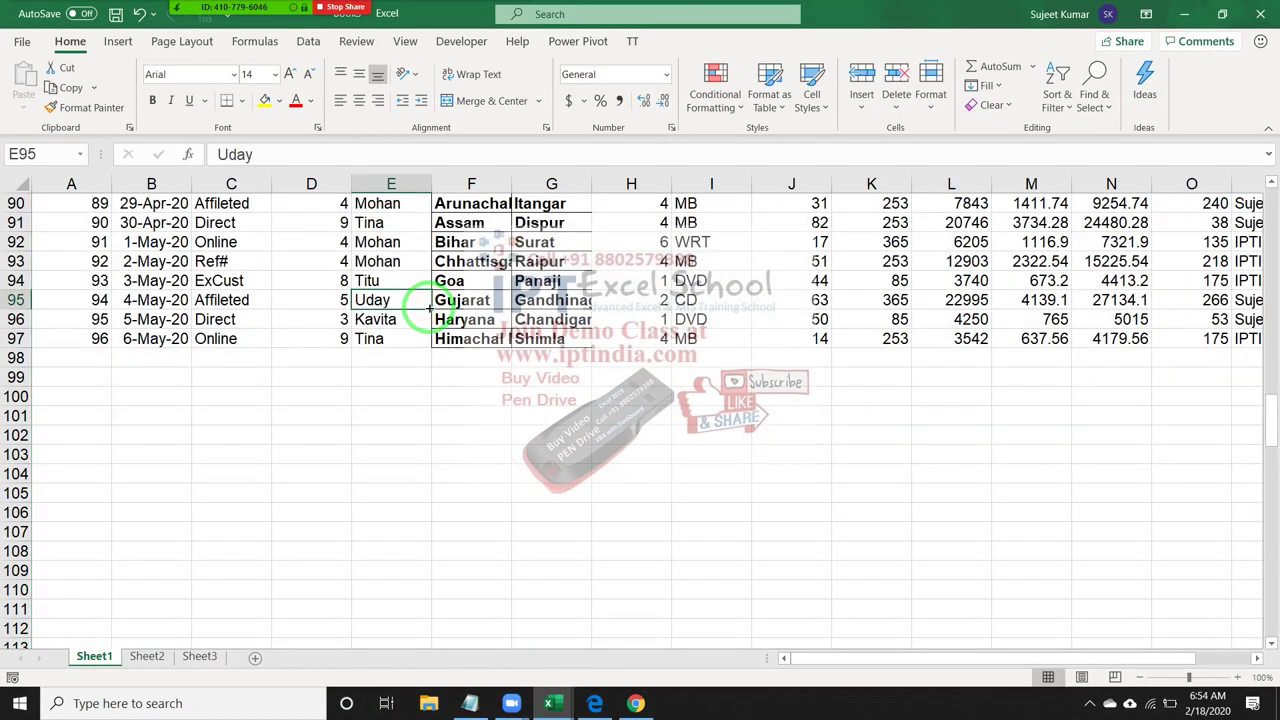
key("ctrl+Up")
key("Right")
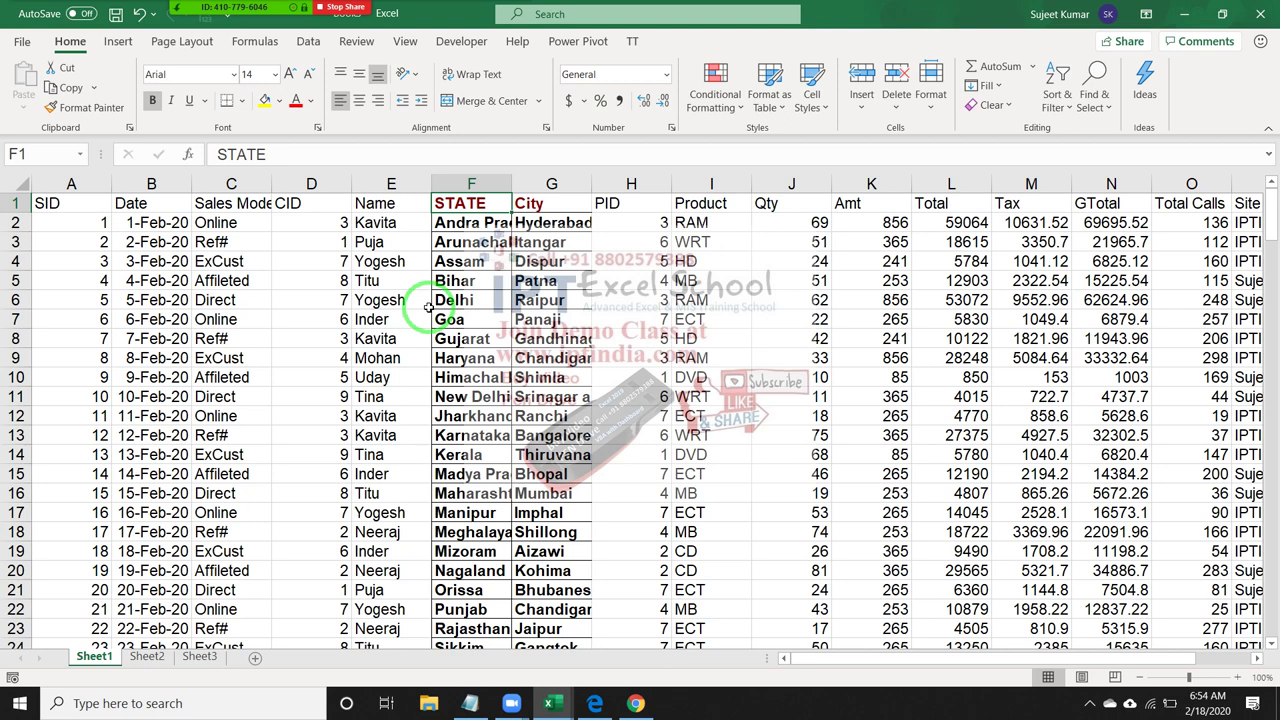
Add an Sr heading in Q1, the first empty header cell after Site.
left_click_drag(440, 425, 1150, 235)
left_click(1150, 235)
key("Up")
key("Right")
key("Right")
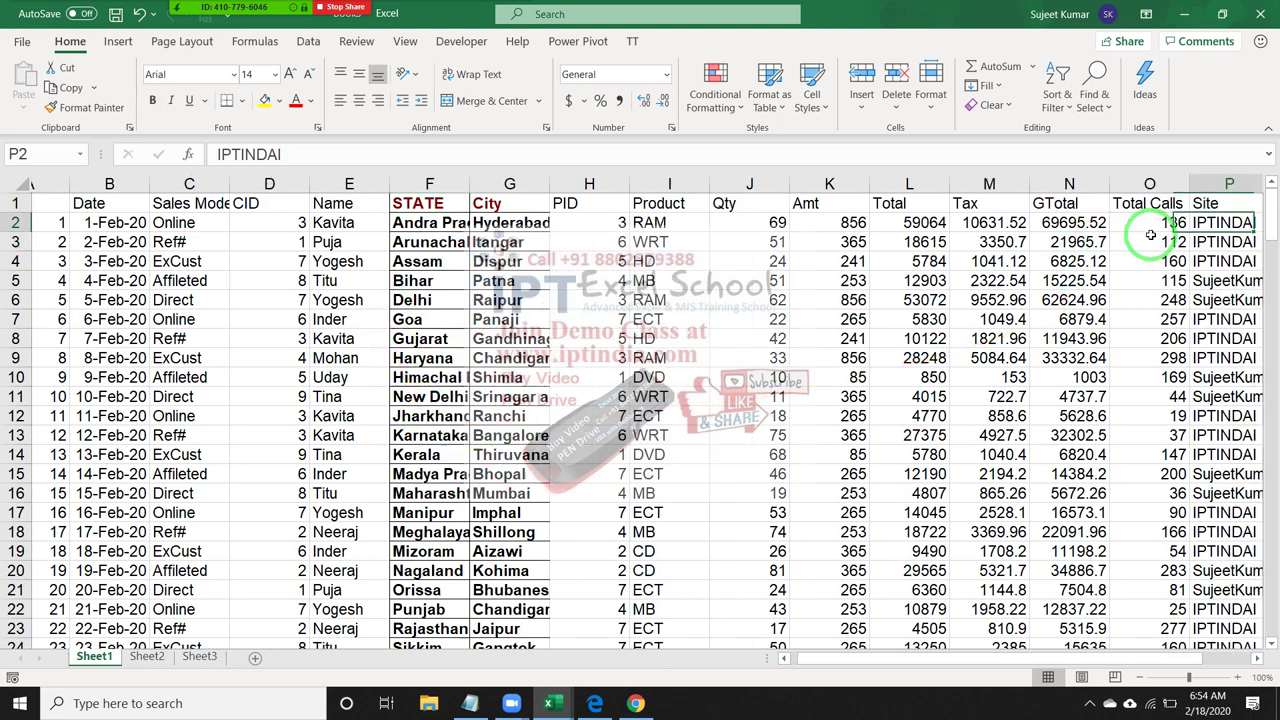
key("Right")
key("Right")
key("Up")
key("Left")
type("Sr")
key("Return")
Put 1 in Q2:Q4 and the formula =Q2+1 in Q5.
type("1")
key("Return")
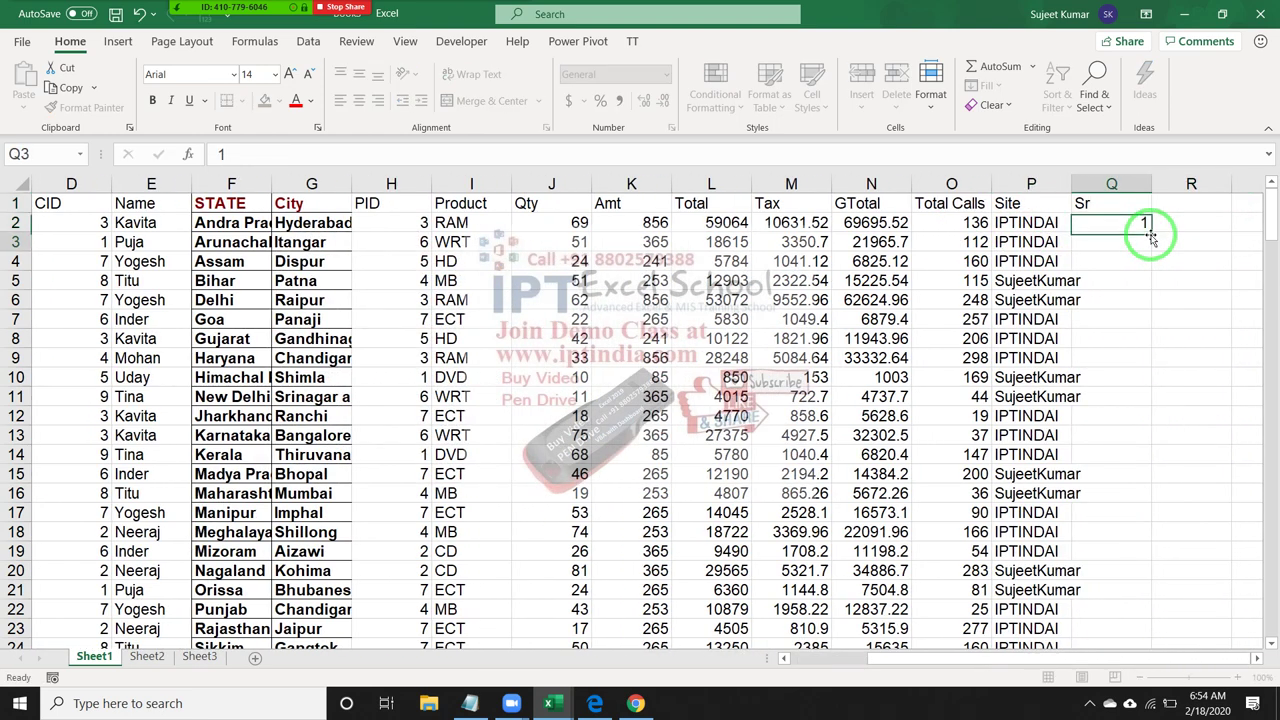
key("Up")
key("shift+Down")
key("shift+Down")
key("ctrl+d")
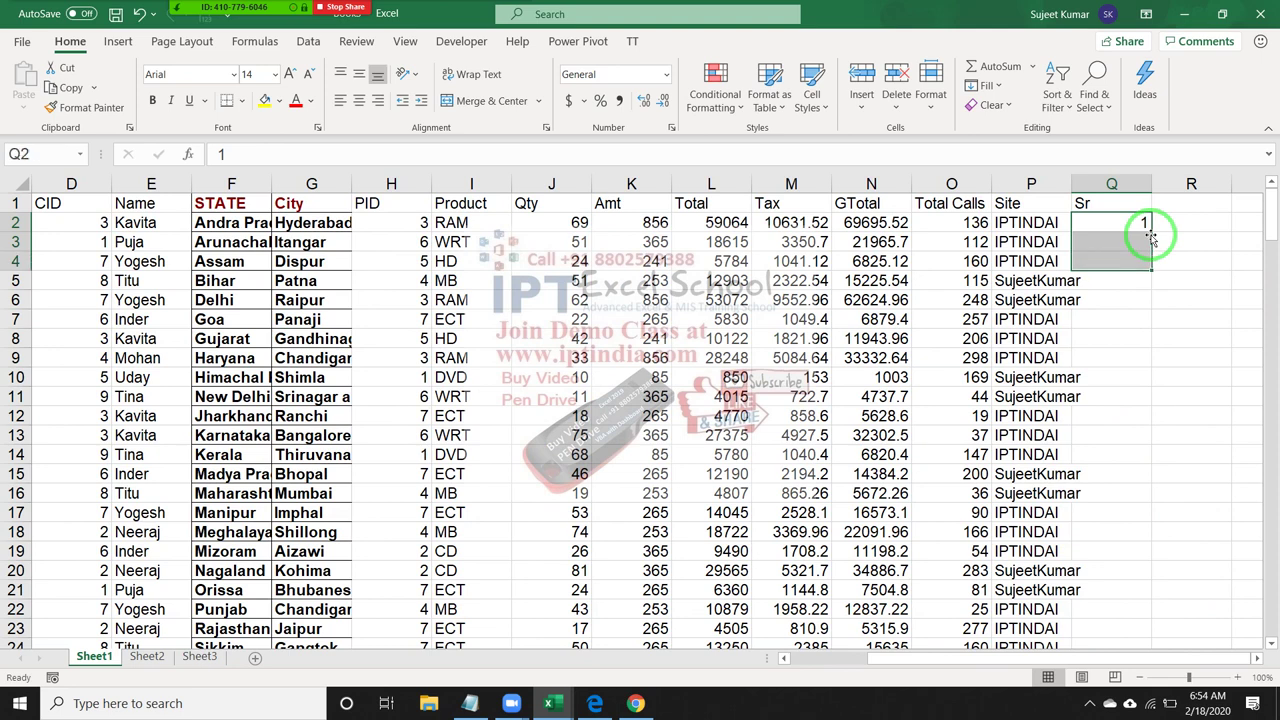
key("Down")
key("Down")
key("Down")
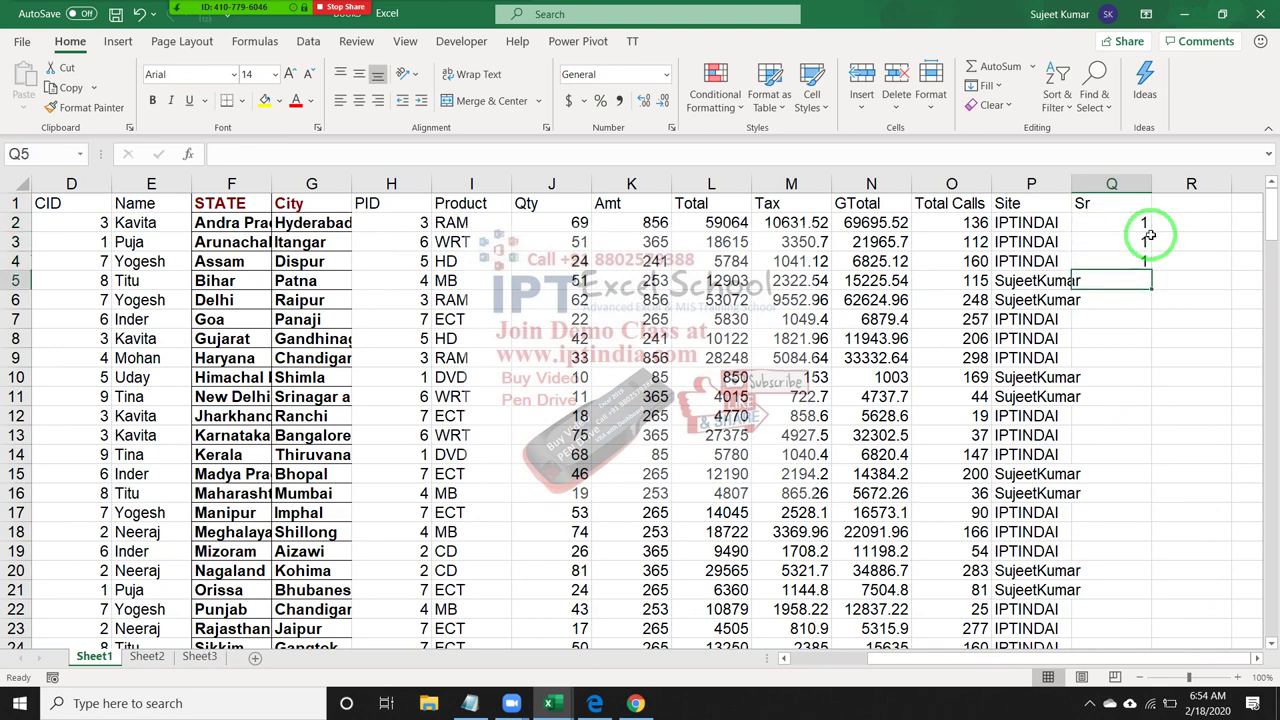
type("=")
key("Up")
key("Up")
key("Up")
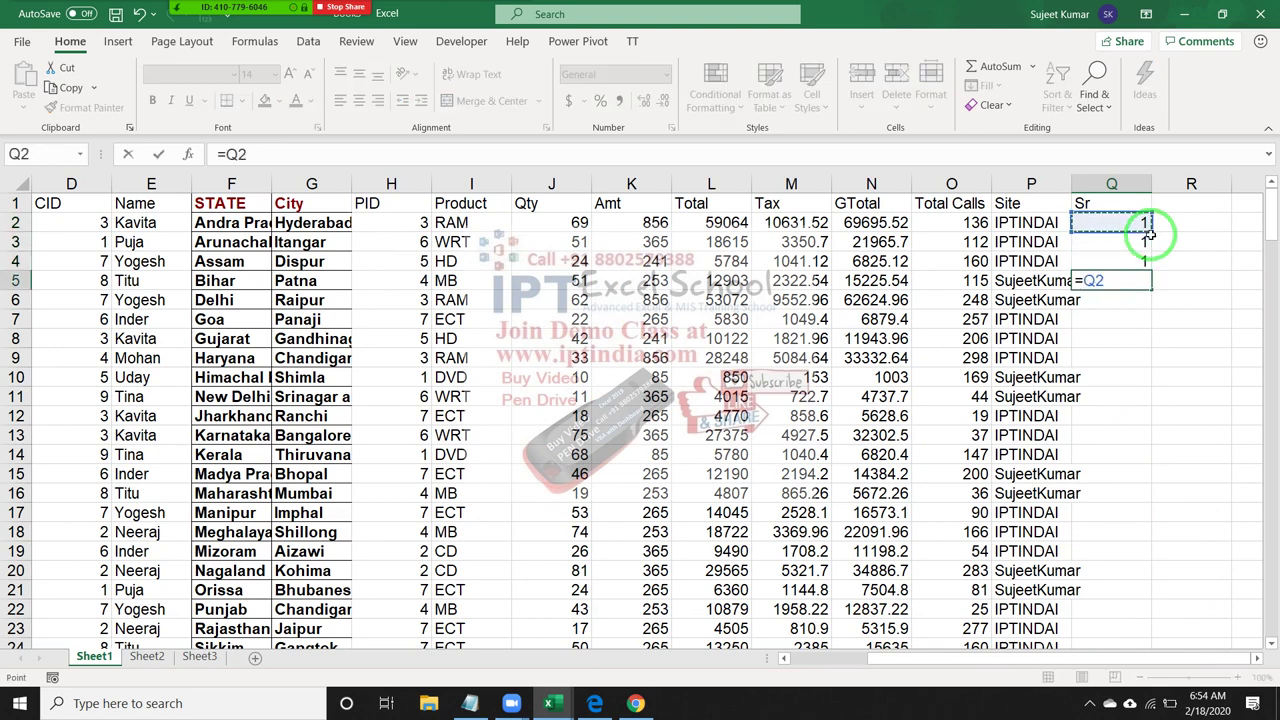
type("+1")
key("Return")
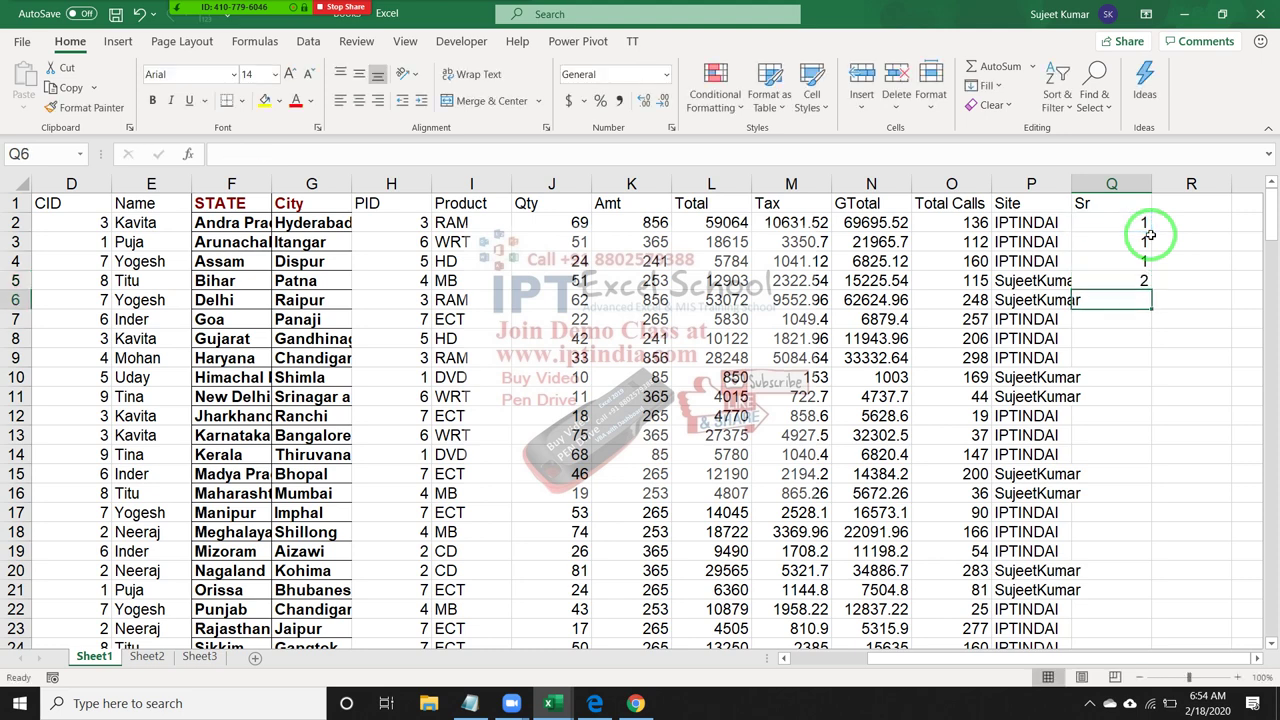
Fill the =Q2+1 formula down the whole Sr column.
left_click(1135, 280)
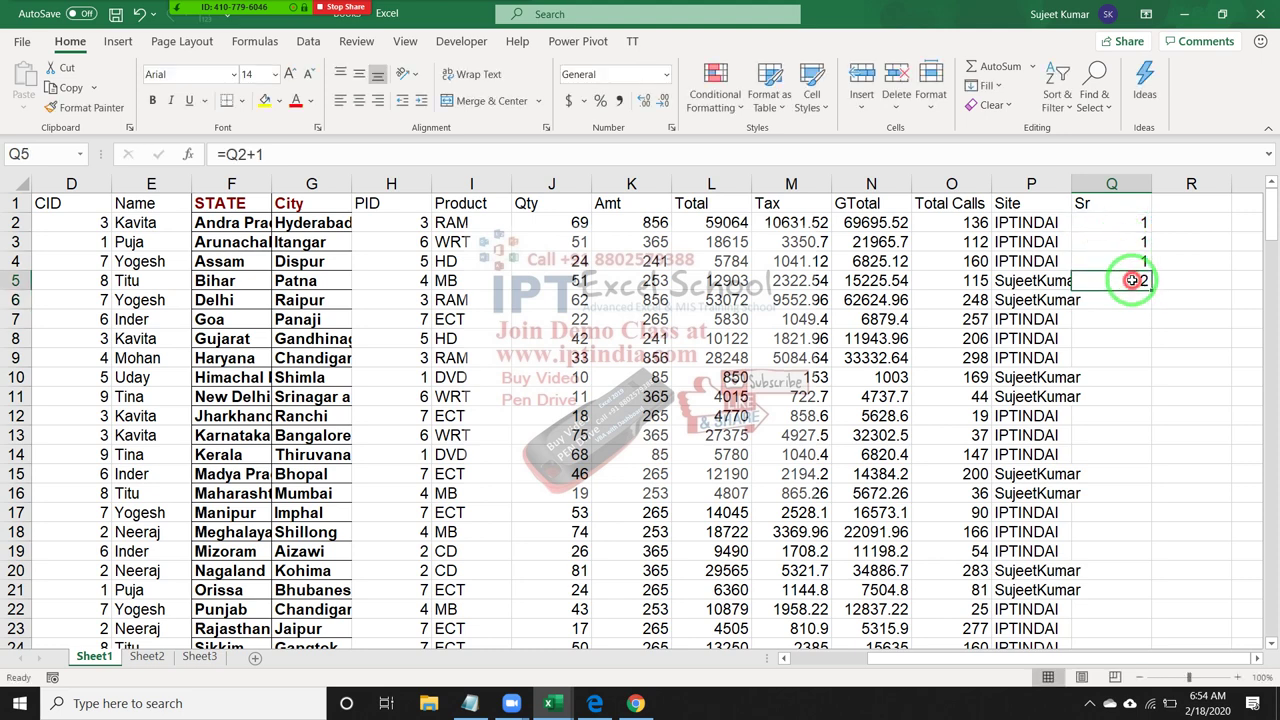
double_click(1151, 291)
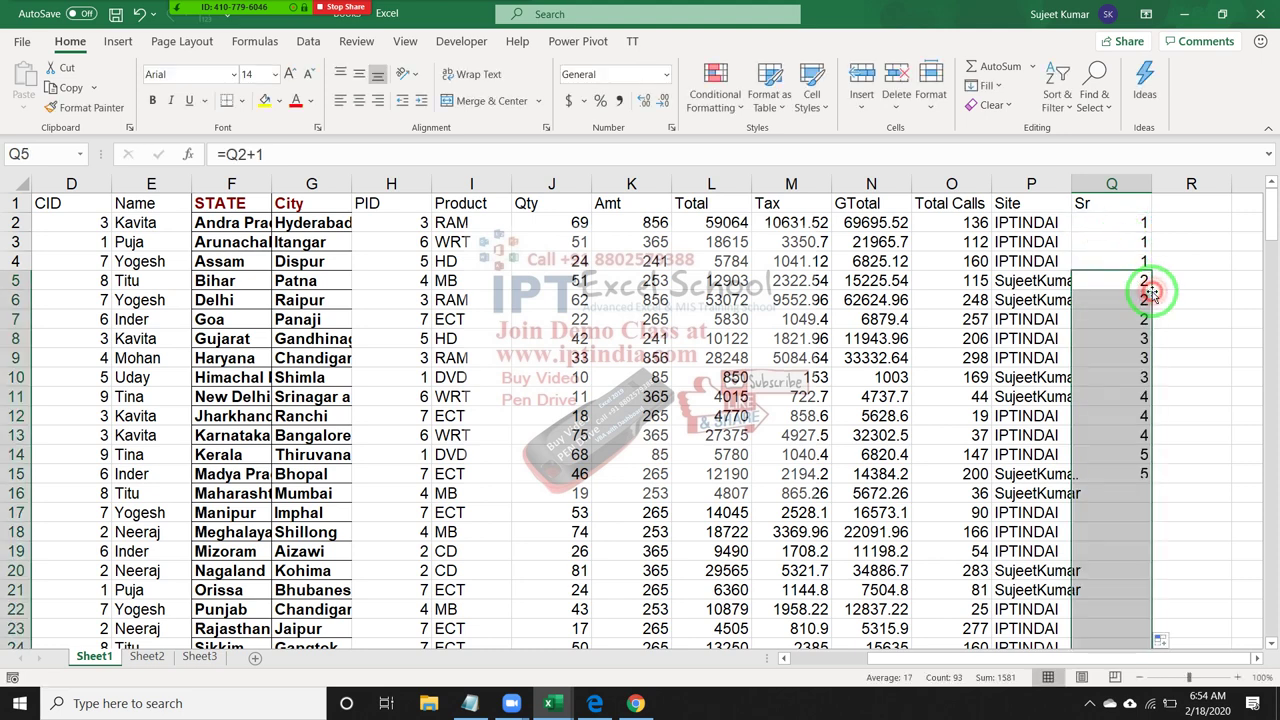
left_click(1145, 312)
left_click_drag(1141, 222, 1139, 261)
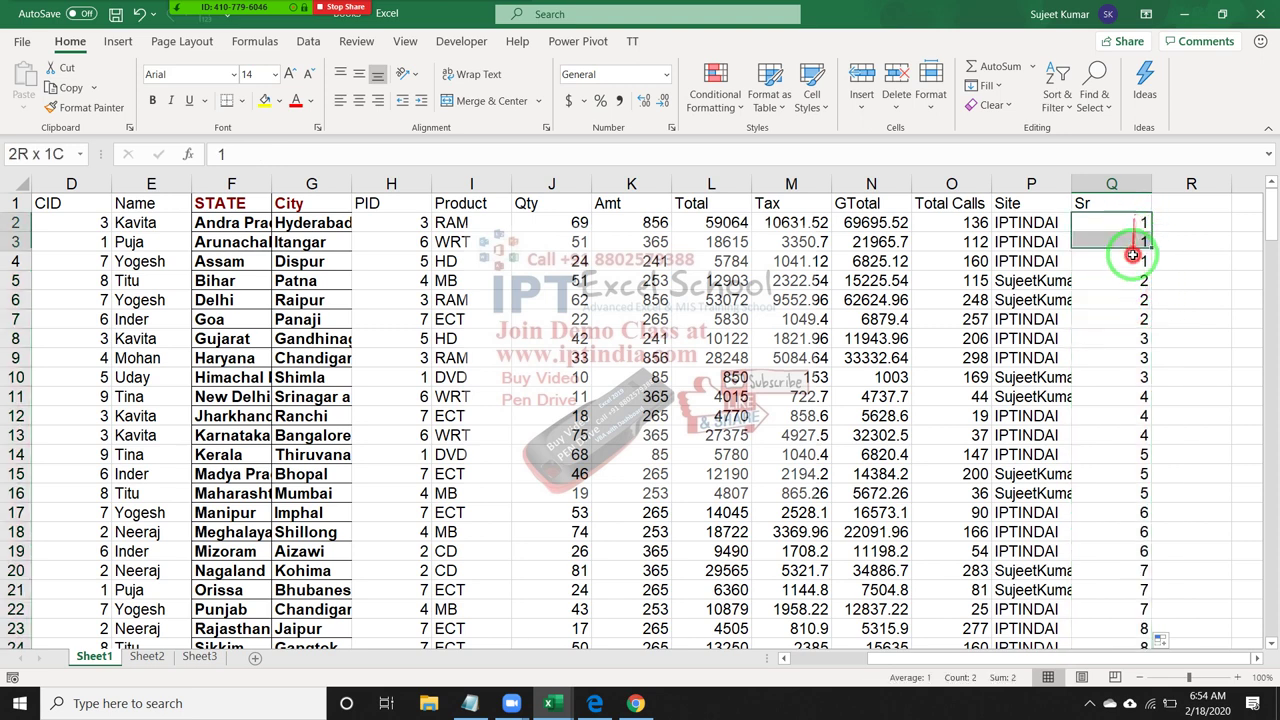
left_click(1135, 284)
left_click_drag(1135, 284, 1143, 433)
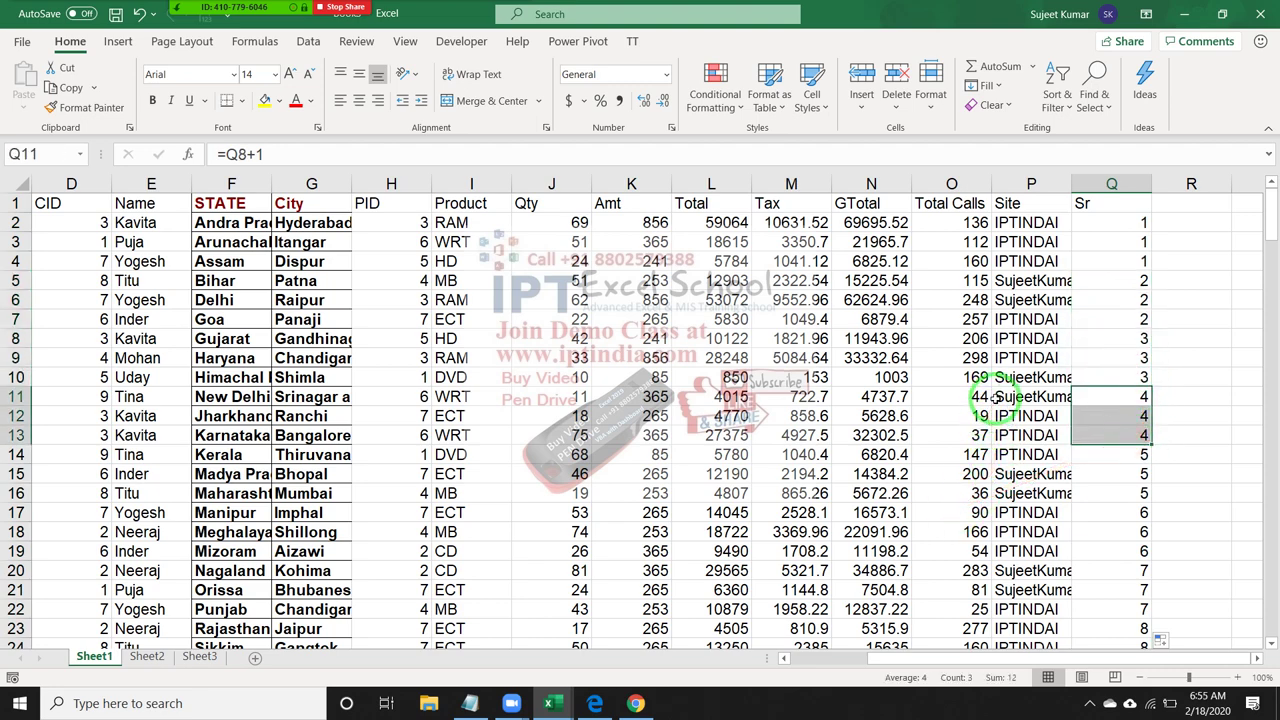
Enter 1 and 2 in Q98 and Q99, just below the data.
key("ctrl+Down")
key("Down")
type("1")
key("Return")
type("2")
key("Return")
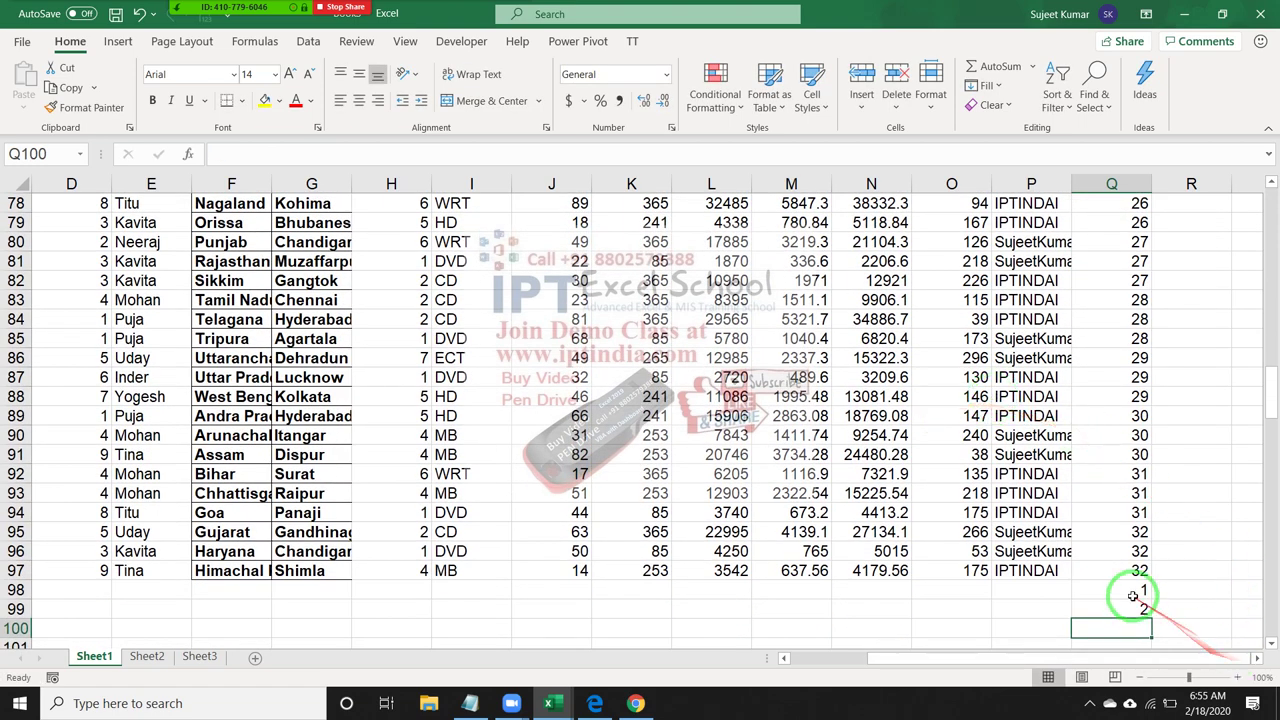
Fill the 1, 2 series down column Q to row 129, ending at 32.
left_click_drag(1133, 592, 1137, 609)
scroll(1150, 620, "down", 2)
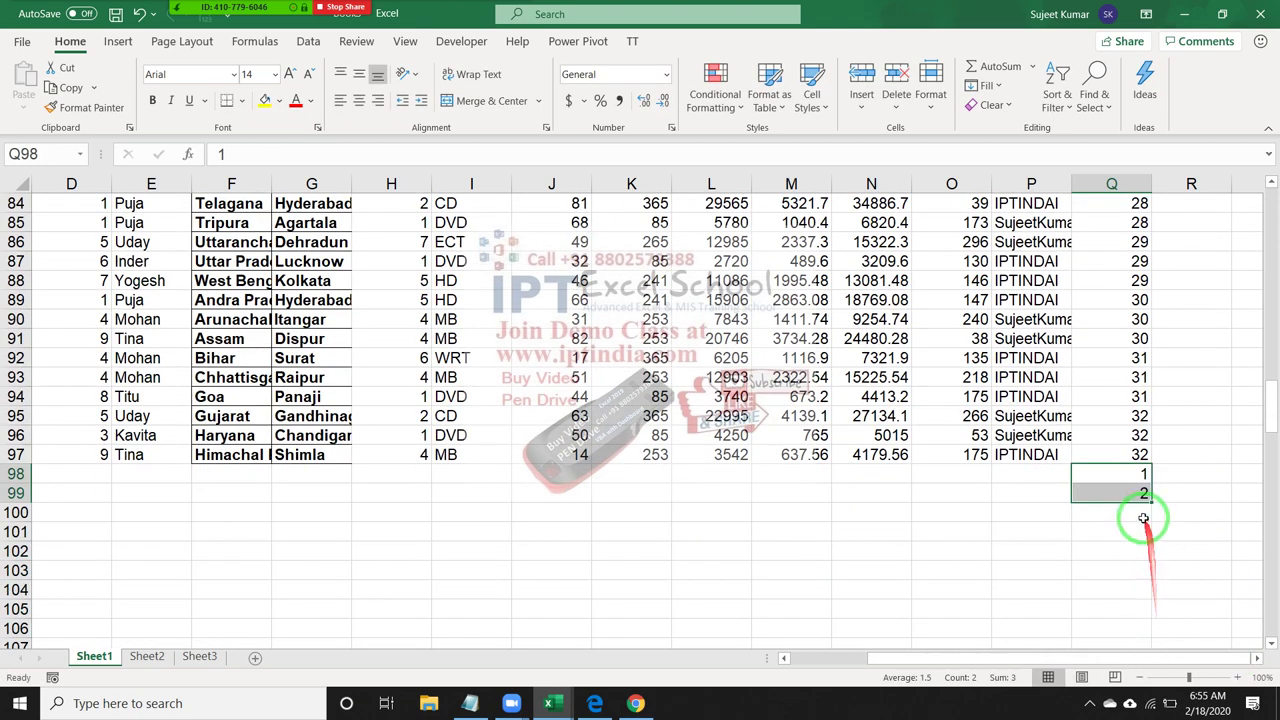
mouse_move(1151, 502)
left_mouse_down()
mouse_move(1161, 663)
mouse_move(1136, 607)
left_mouse_up()
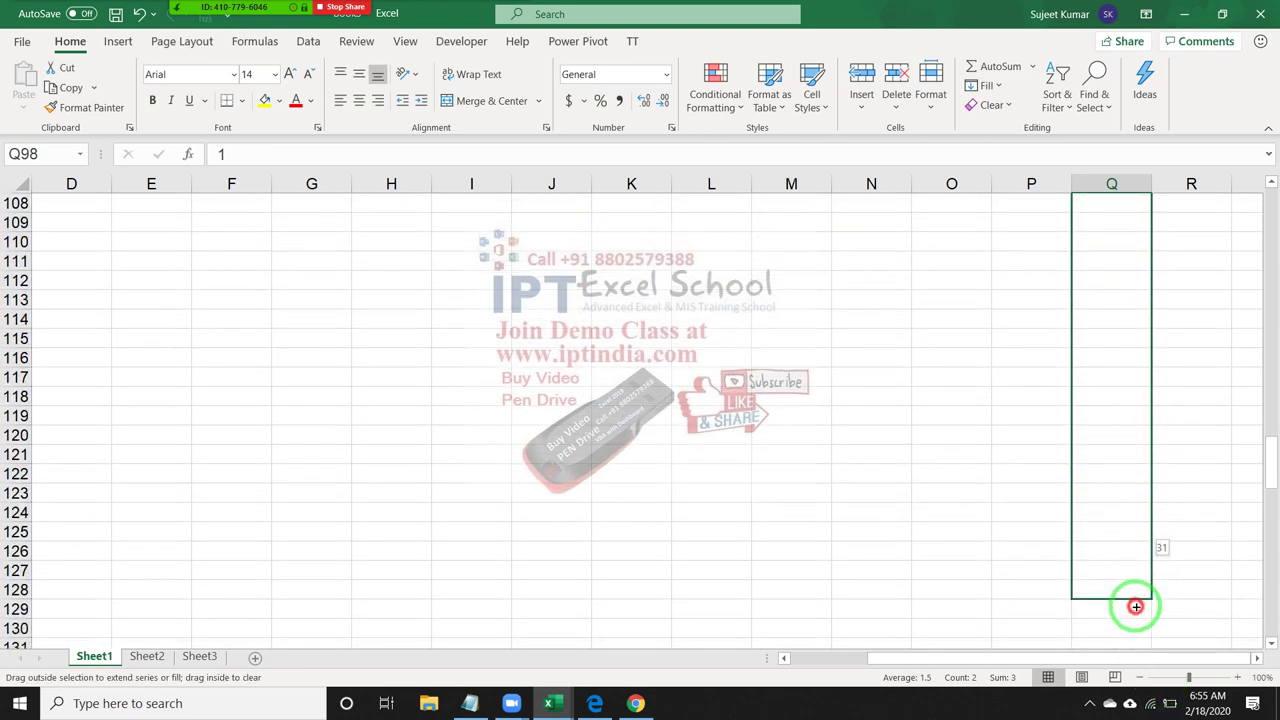
left_click_drag(1136, 607, 1137, 608)
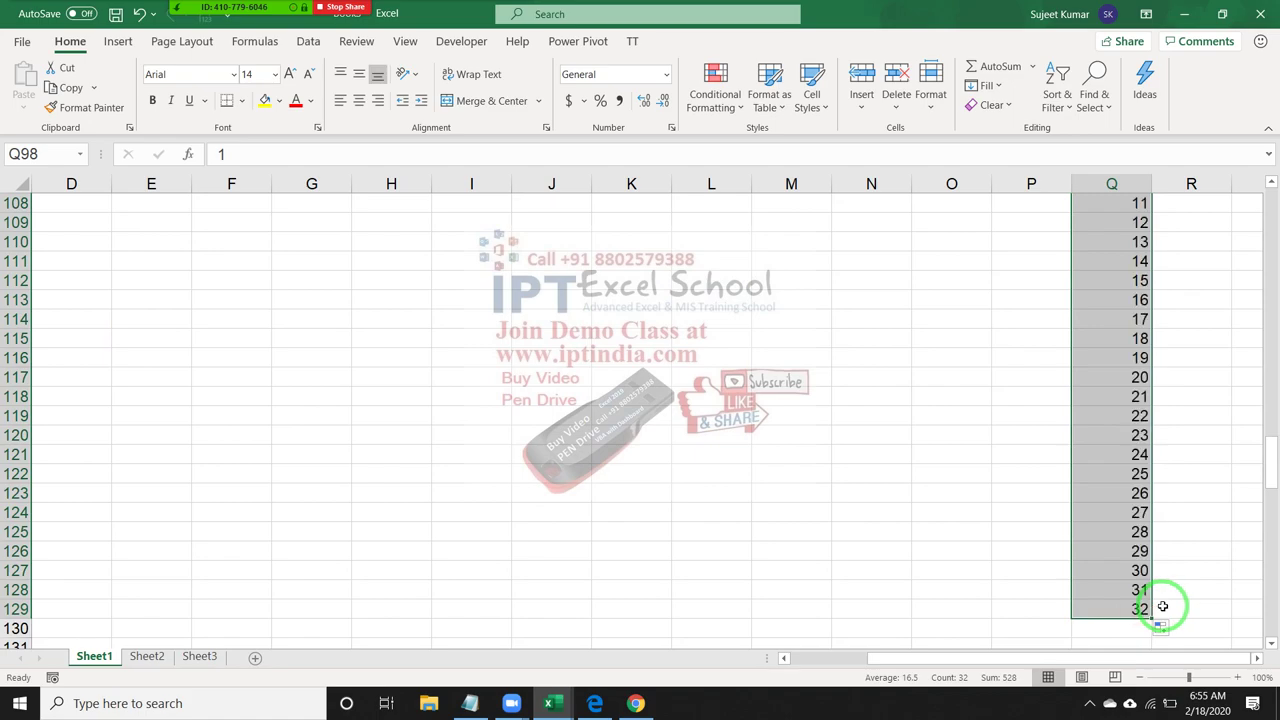
Check the Sr values down column Q and move to Q98 below the data.
key("ctrl+Up")
key("Down")
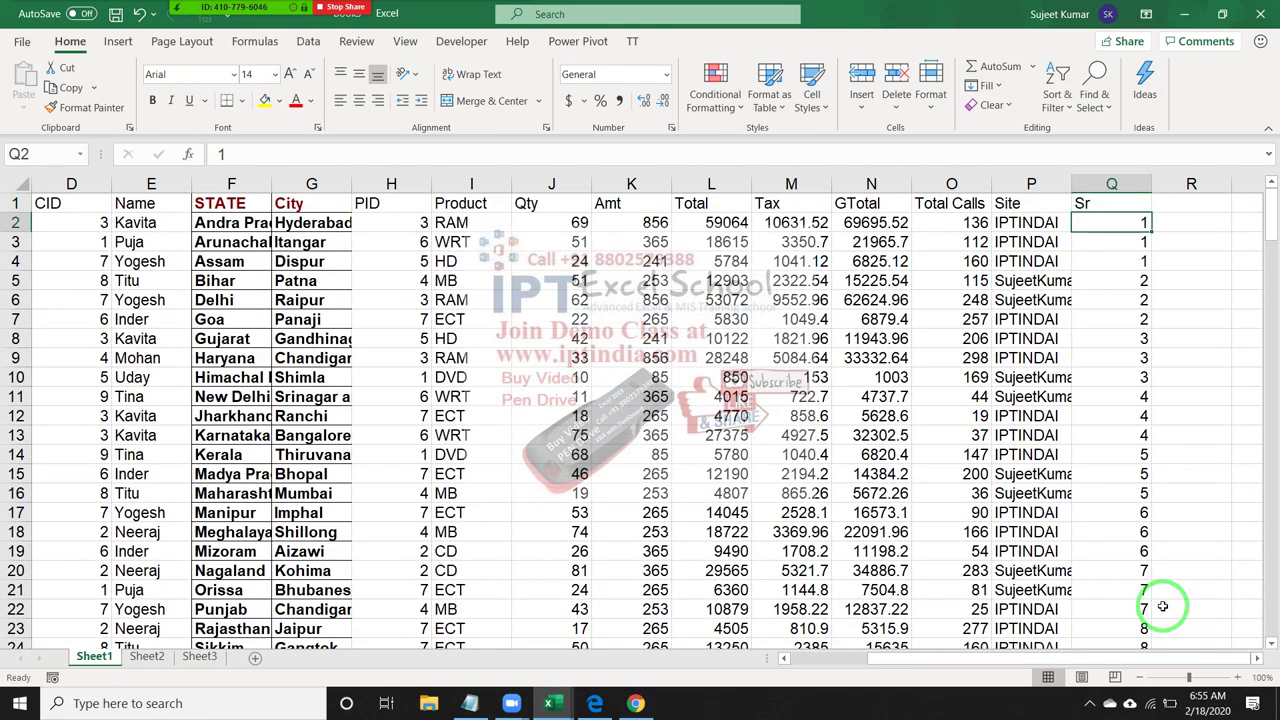
key("Down")
key("Down")
key("Down")
key("Left")
key("ctrl+Down")
key("Down")
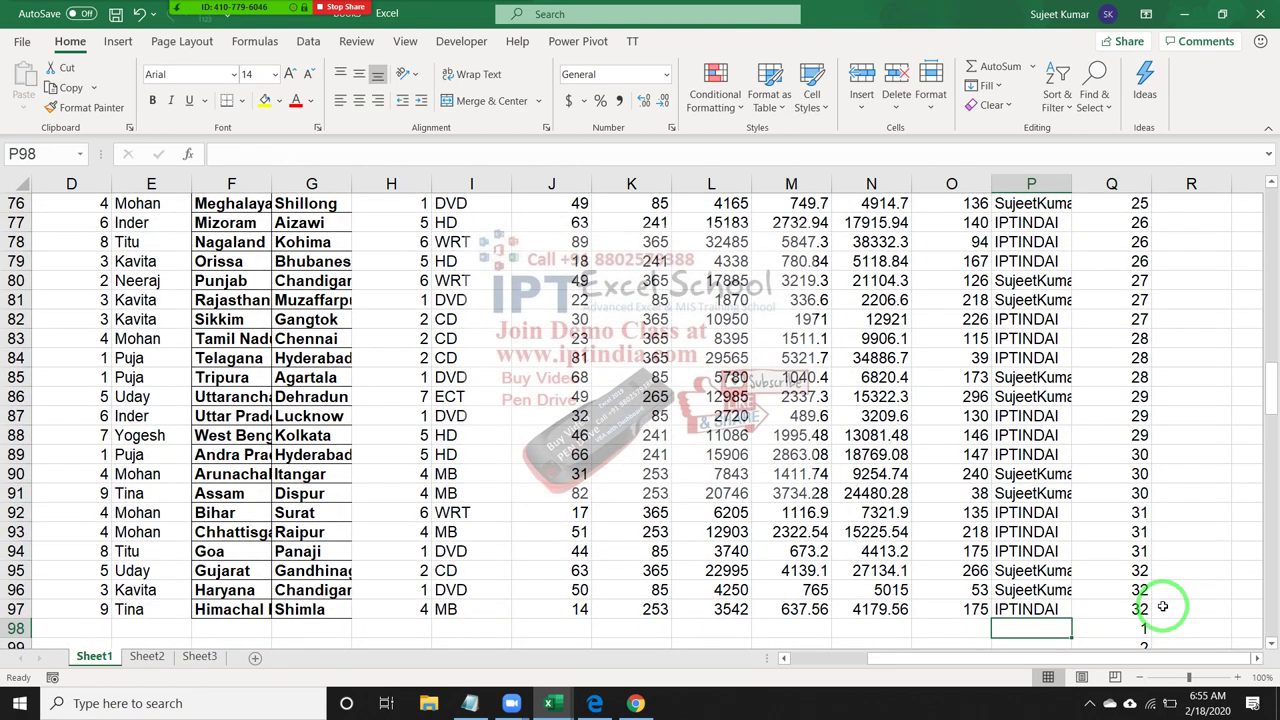
key("Right")
Begin selecting the table, extending from the Sr heading in Q1 left to column A.
key("shift+Left")
key("shift+Left")
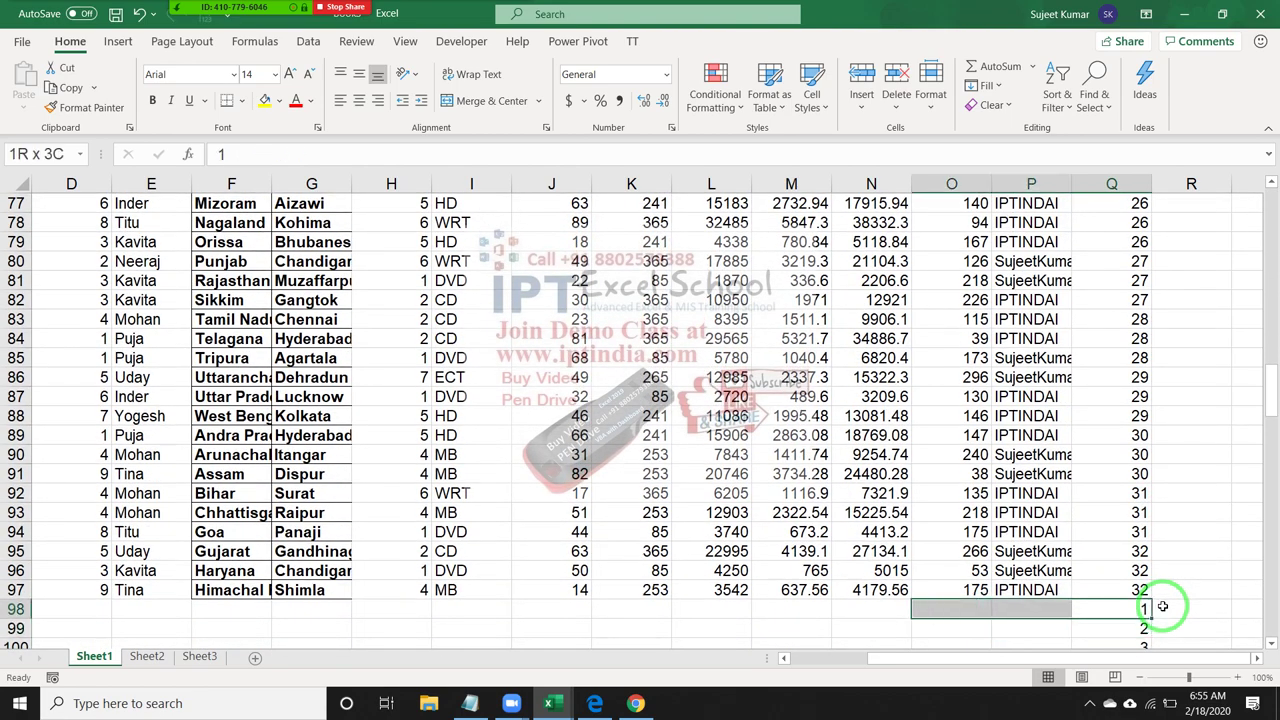
key("ctrl+shift+Left")
key("ctrl+Up")
key("ctrl+Up")
key("Down")
key("Down")
key("Up")
key("Up")
key("ctrl+shift+Left")
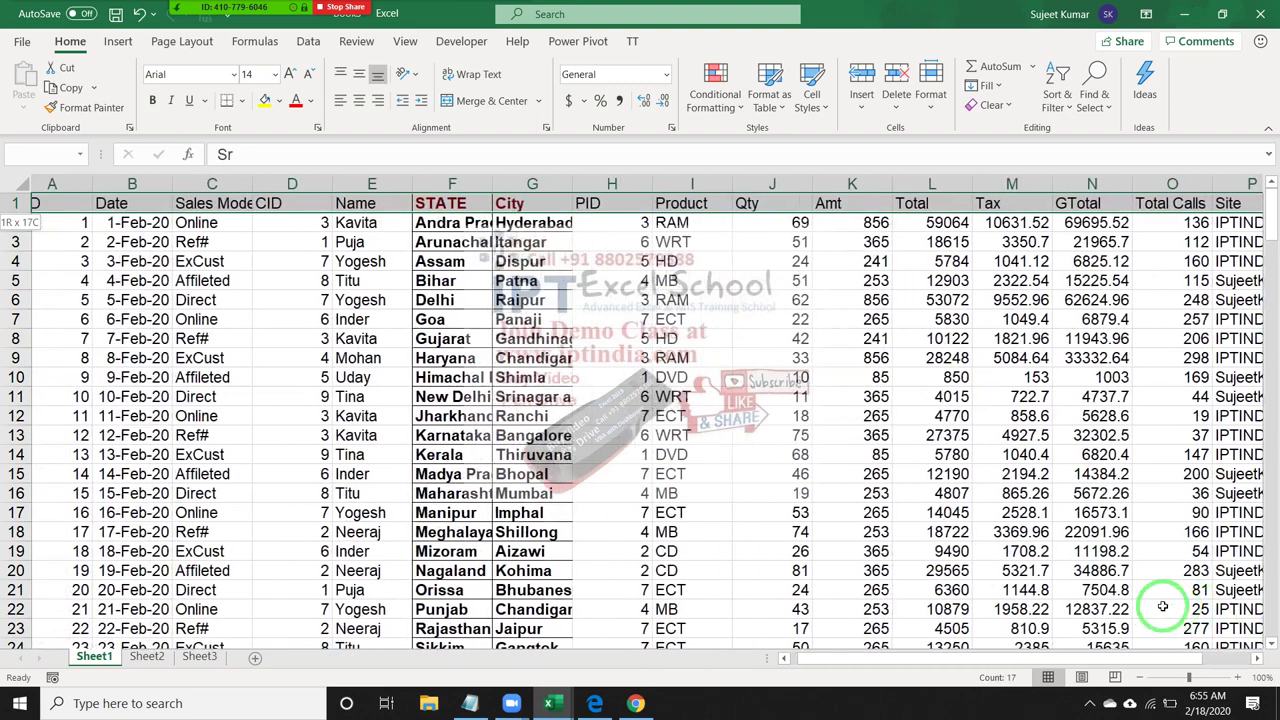
Extend the selection through row 129 and custom-sort it by Sr, smallest to largest.
key("ctrl+shift+Down")
key("shift+Down")
key("shift+Down")
key("shift+Down")
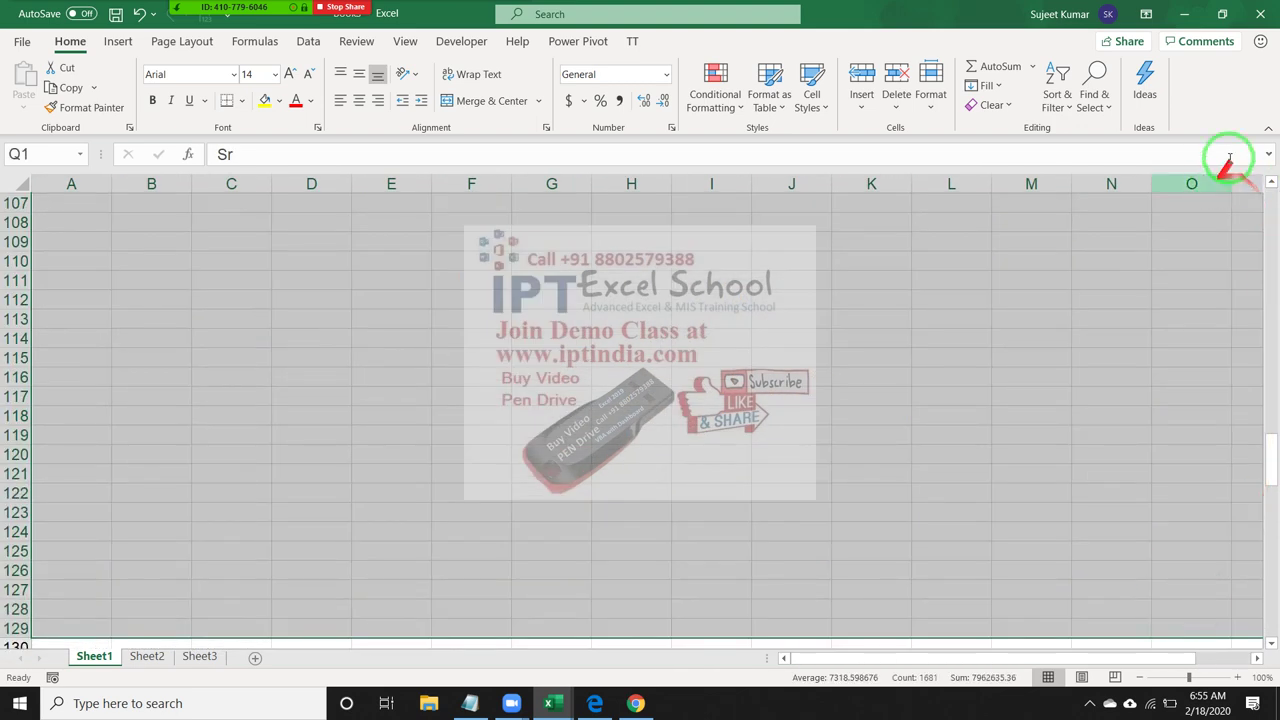
left_click(1072, 110)
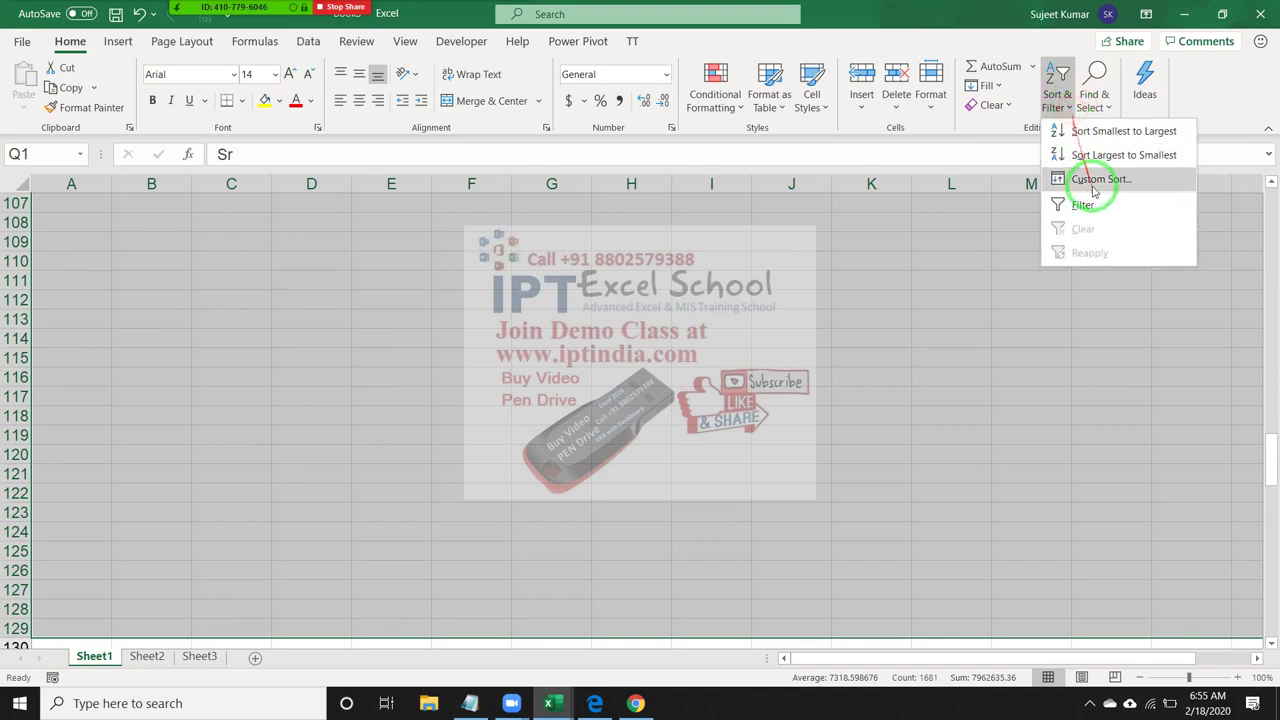
left_click(1095, 182)
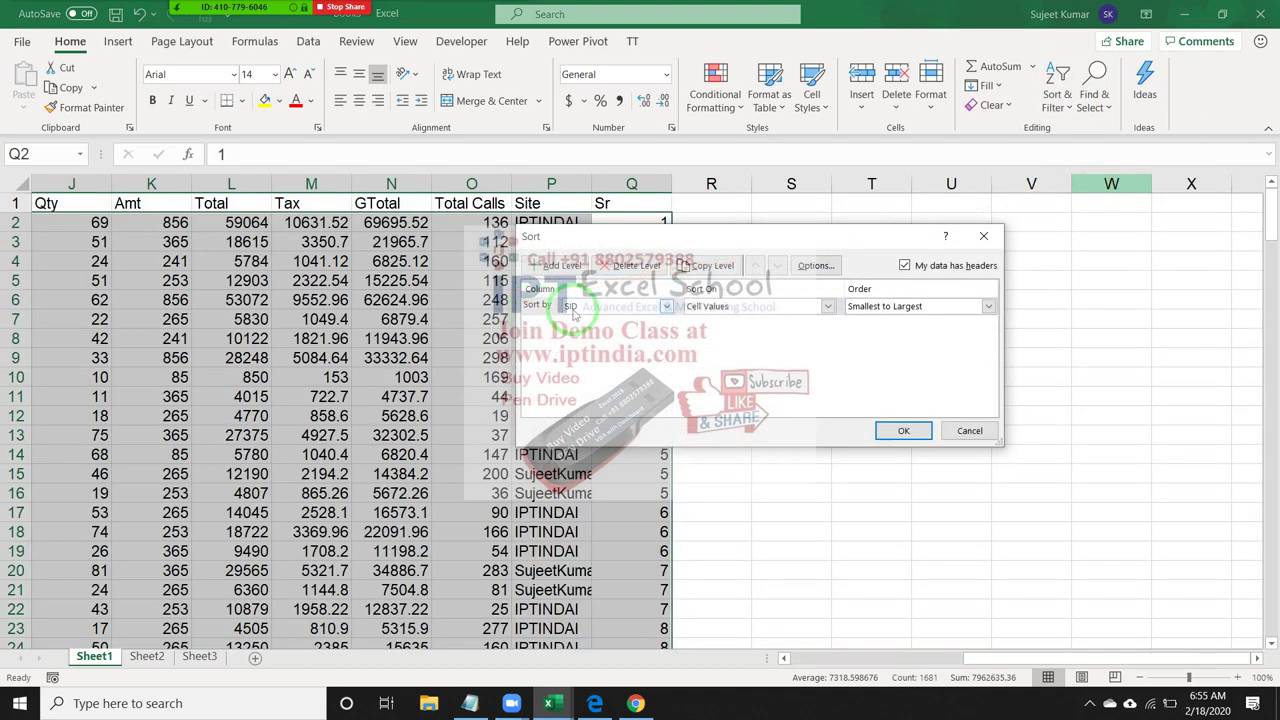
left_click(575, 306)
scroll(595, 420, "down", 2)
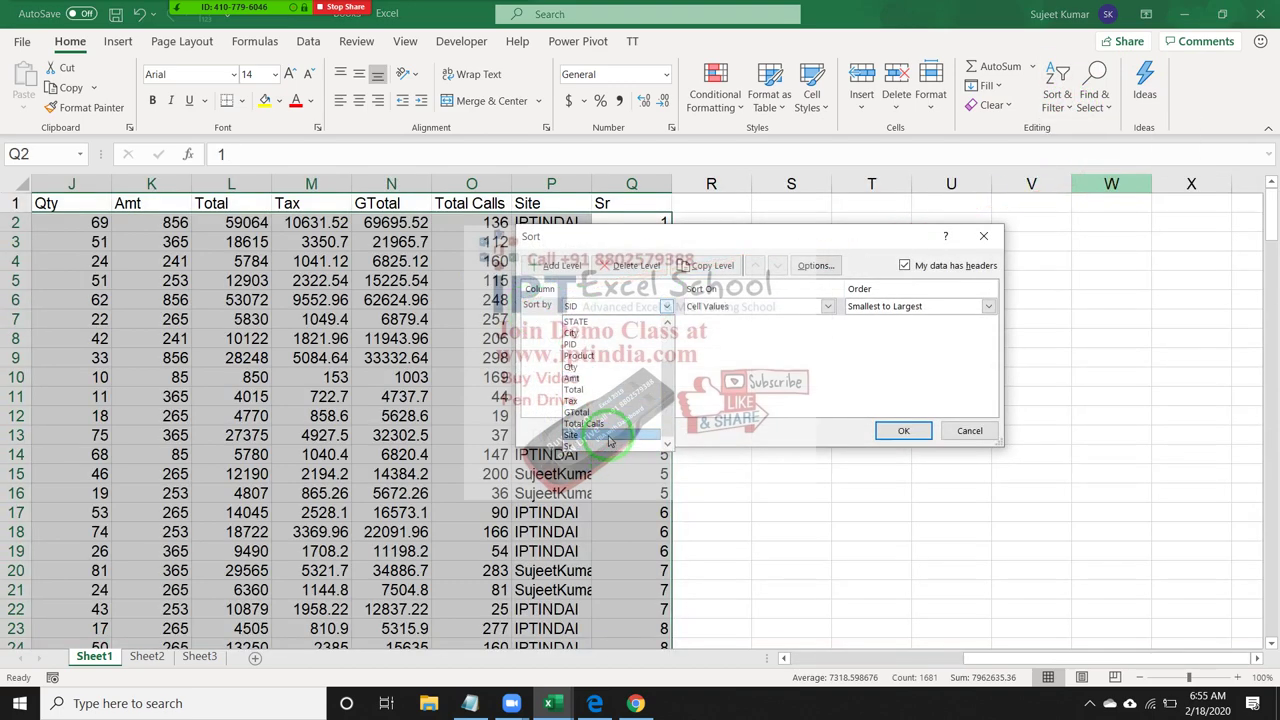
left_click(608, 445)
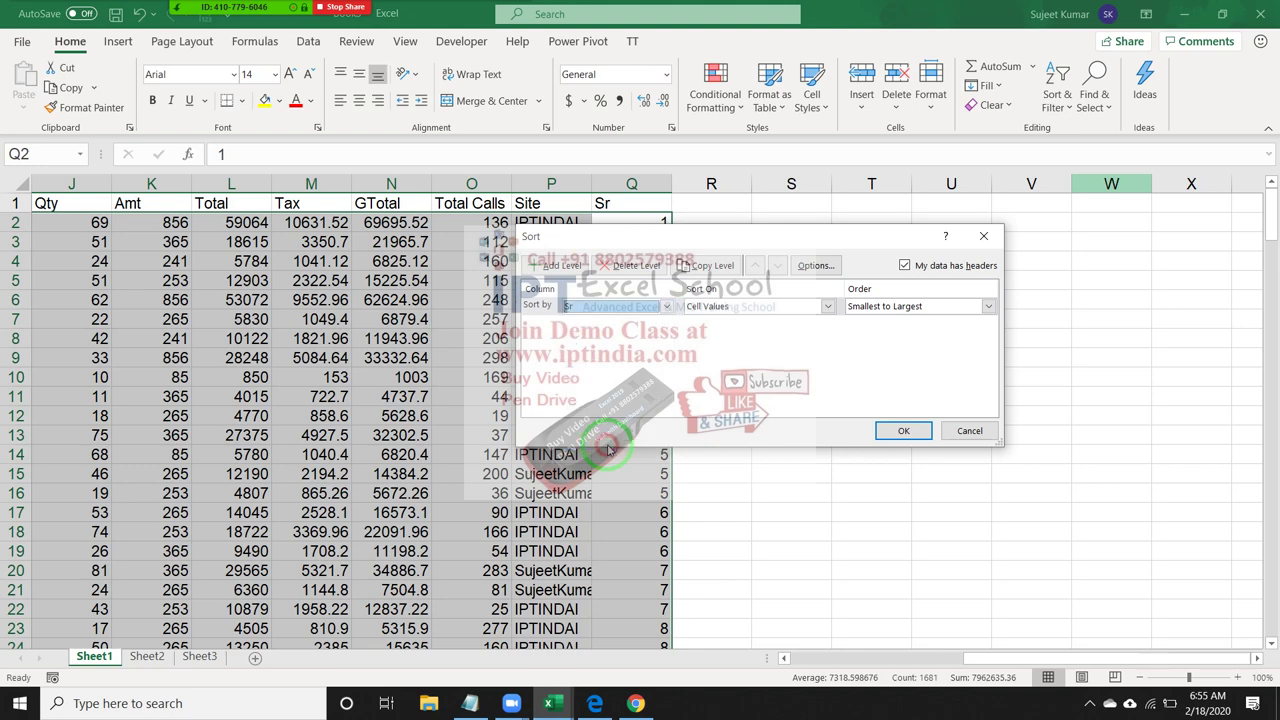
left_click(905, 431)
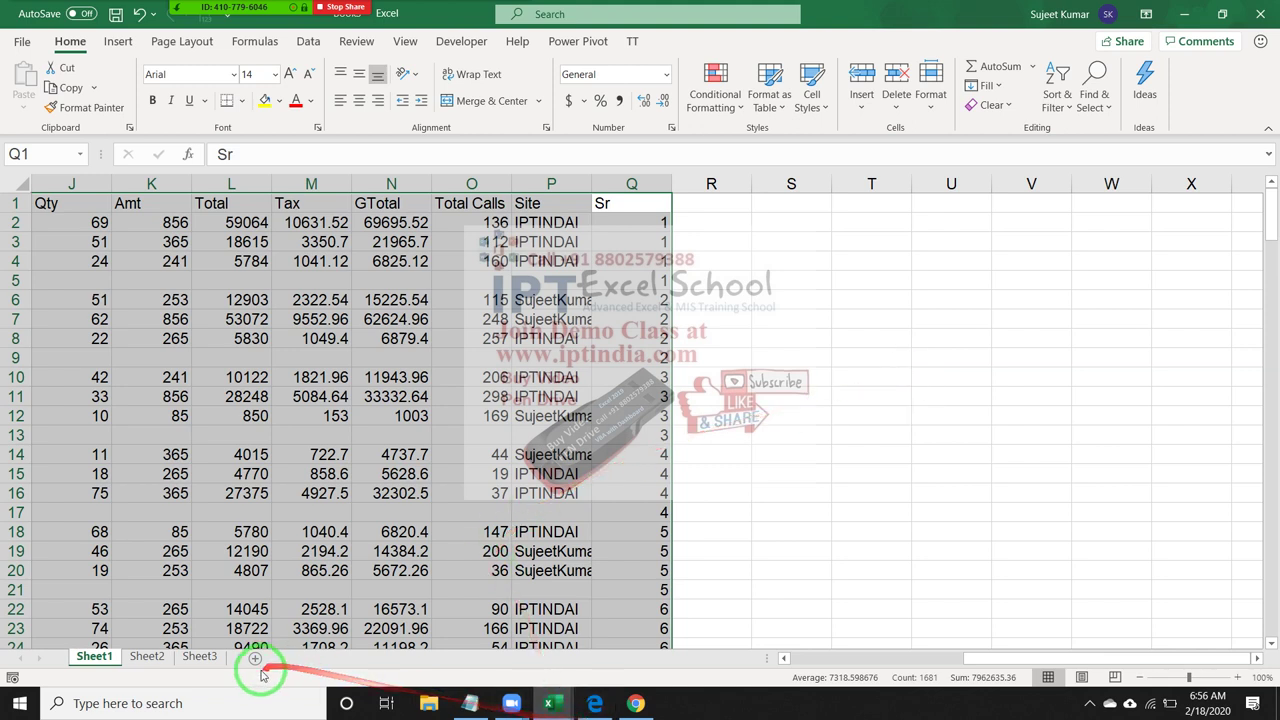
Move Sheet3 between Sheet1 and Sheet2 and start typing 'Name' in A1.
left_click_drag(180, 667, 172, 657)
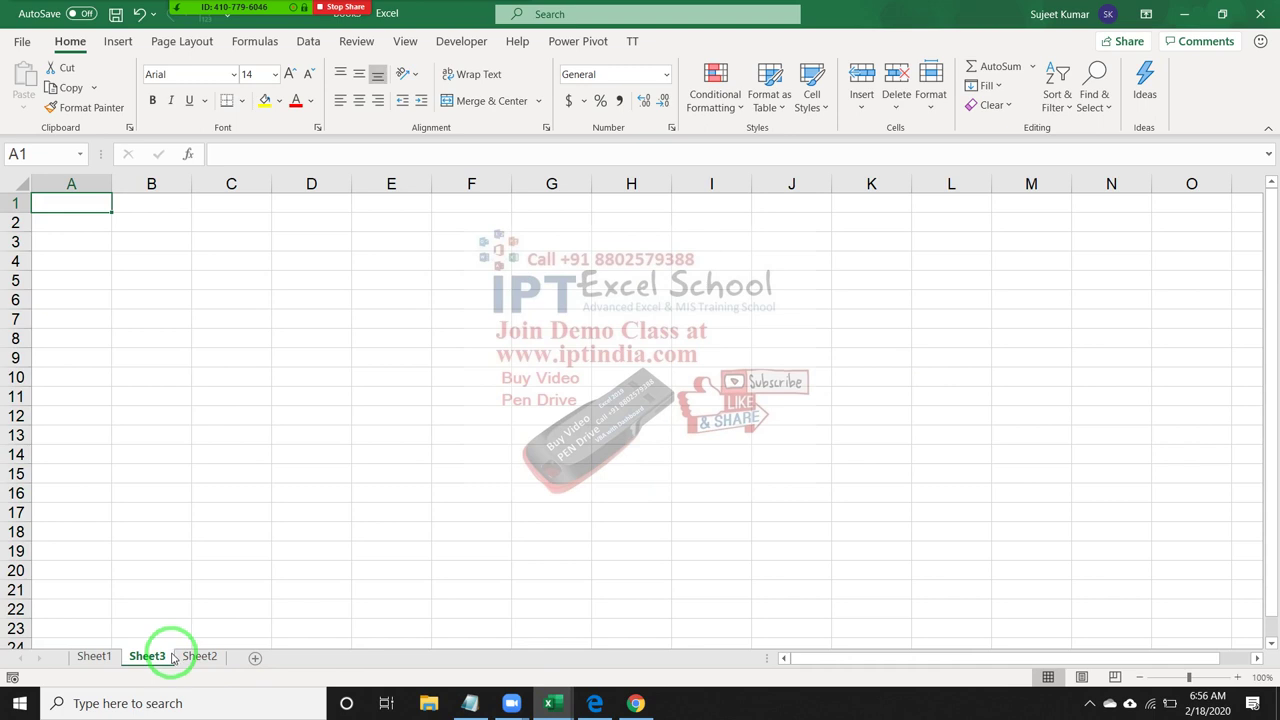
type("N")
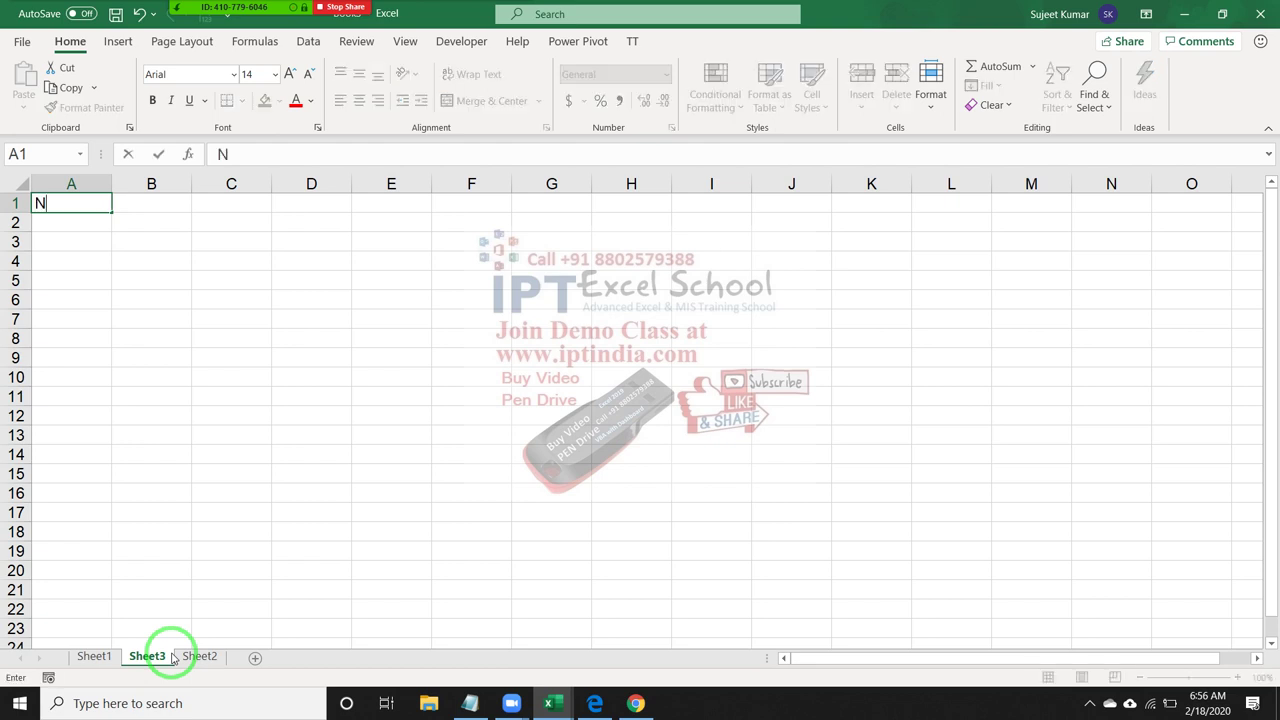
type("ame")
Confirm the Name heading, enter the first student's name in A2 and fill names down to A14.
key("Return")
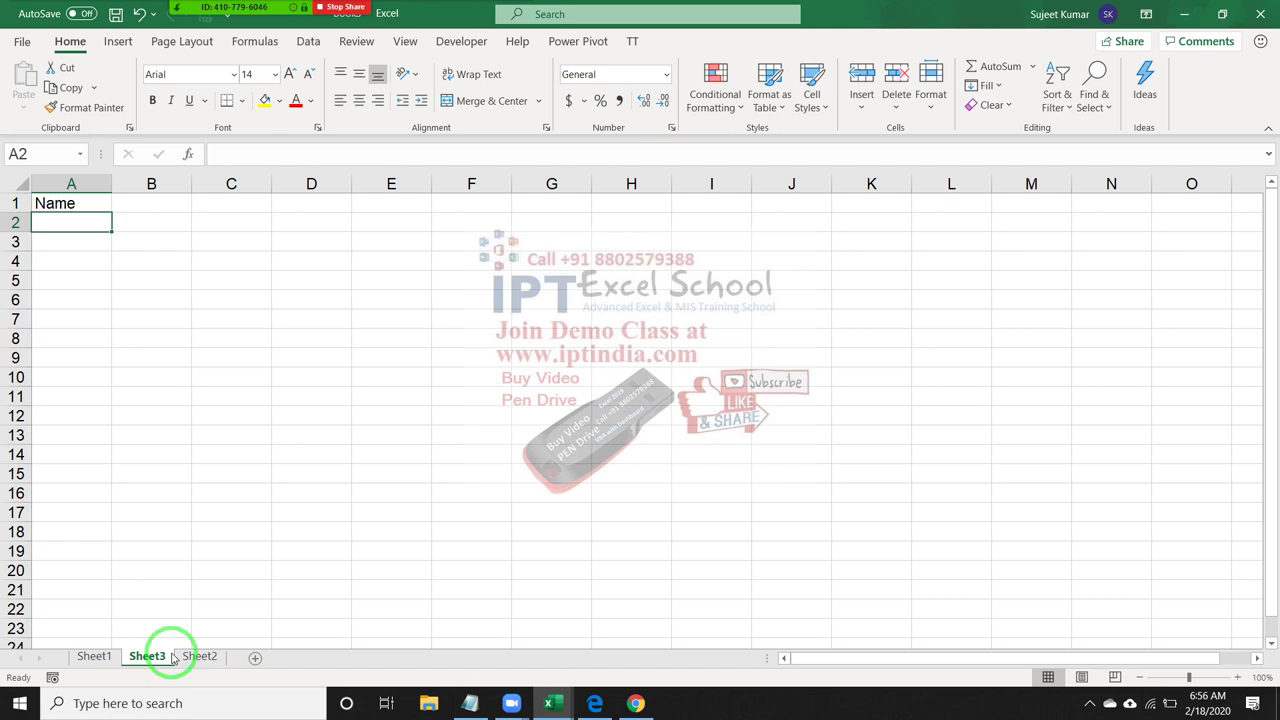
key("Up")
key("Down")
type("Puj")
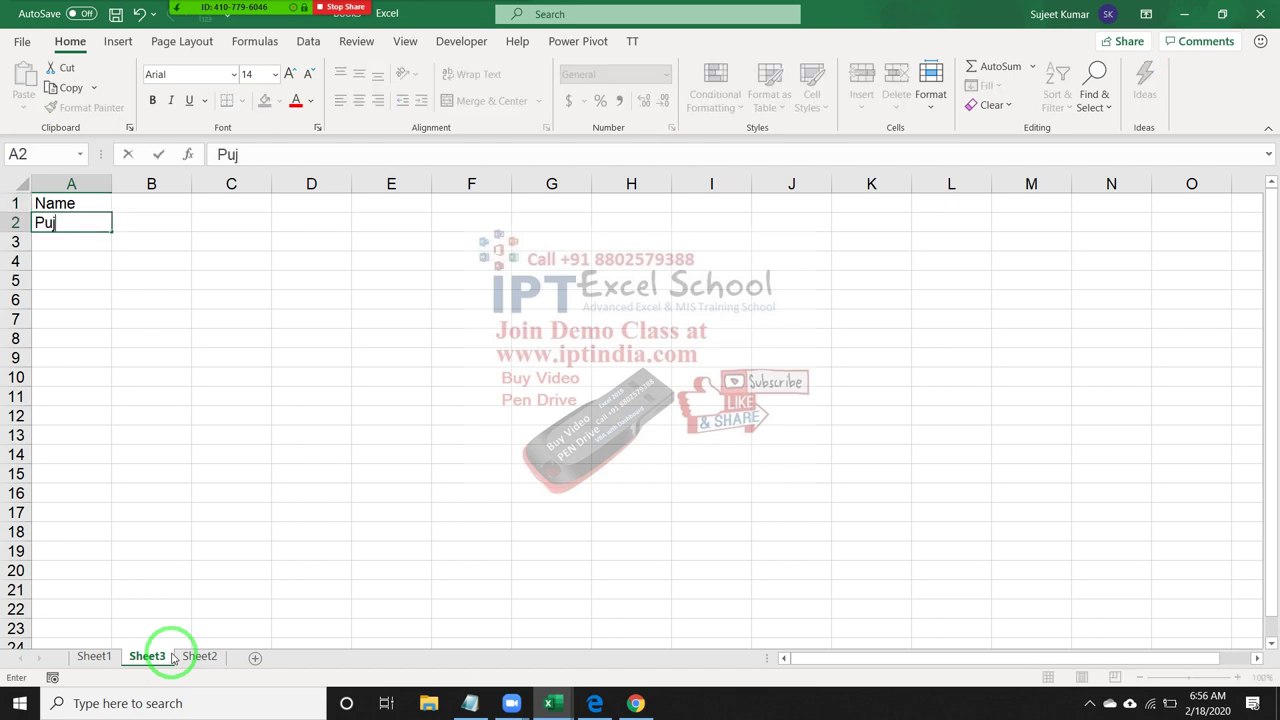
type("a")
key("Return")
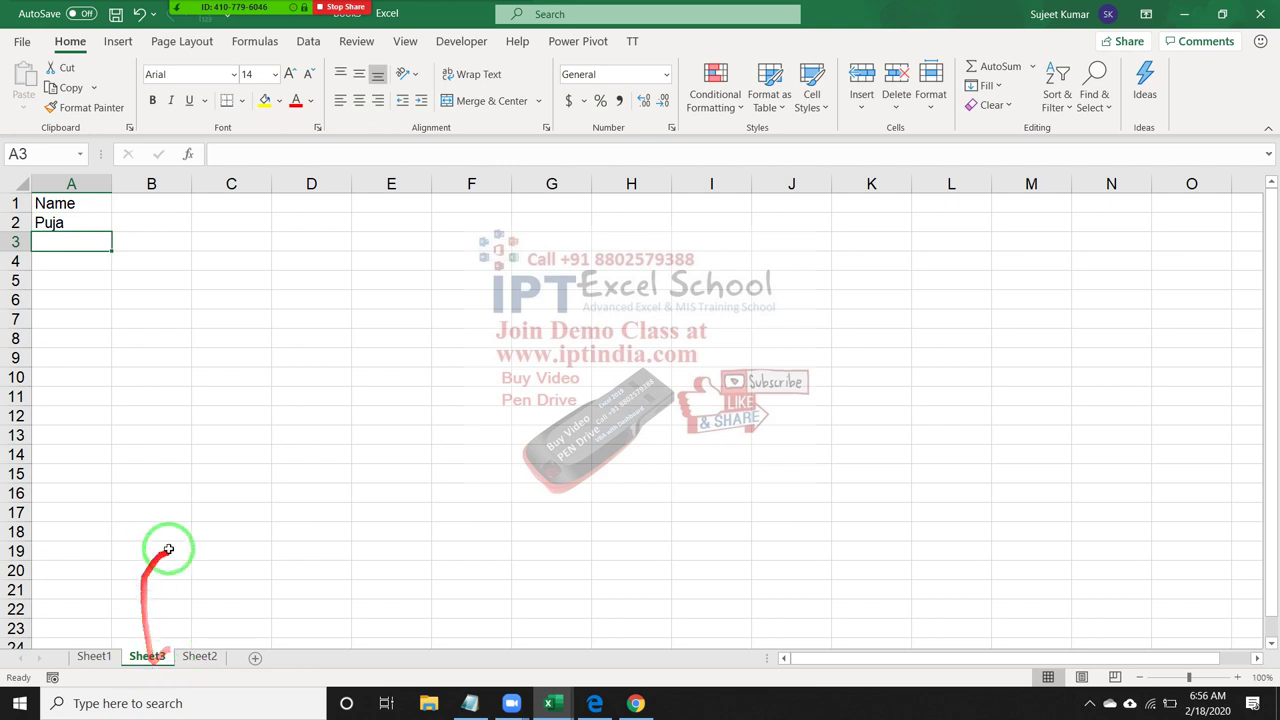
left_click(68, 223)
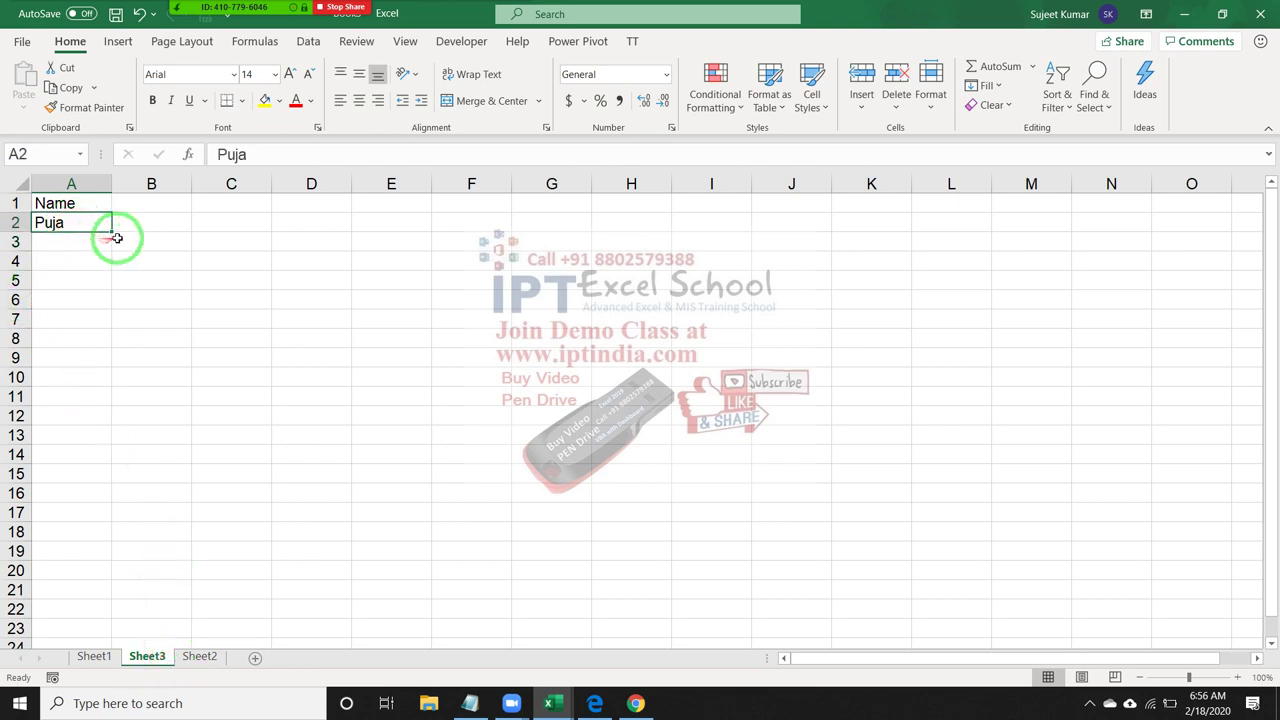
left_click_drag(111, 232, 110, 467)
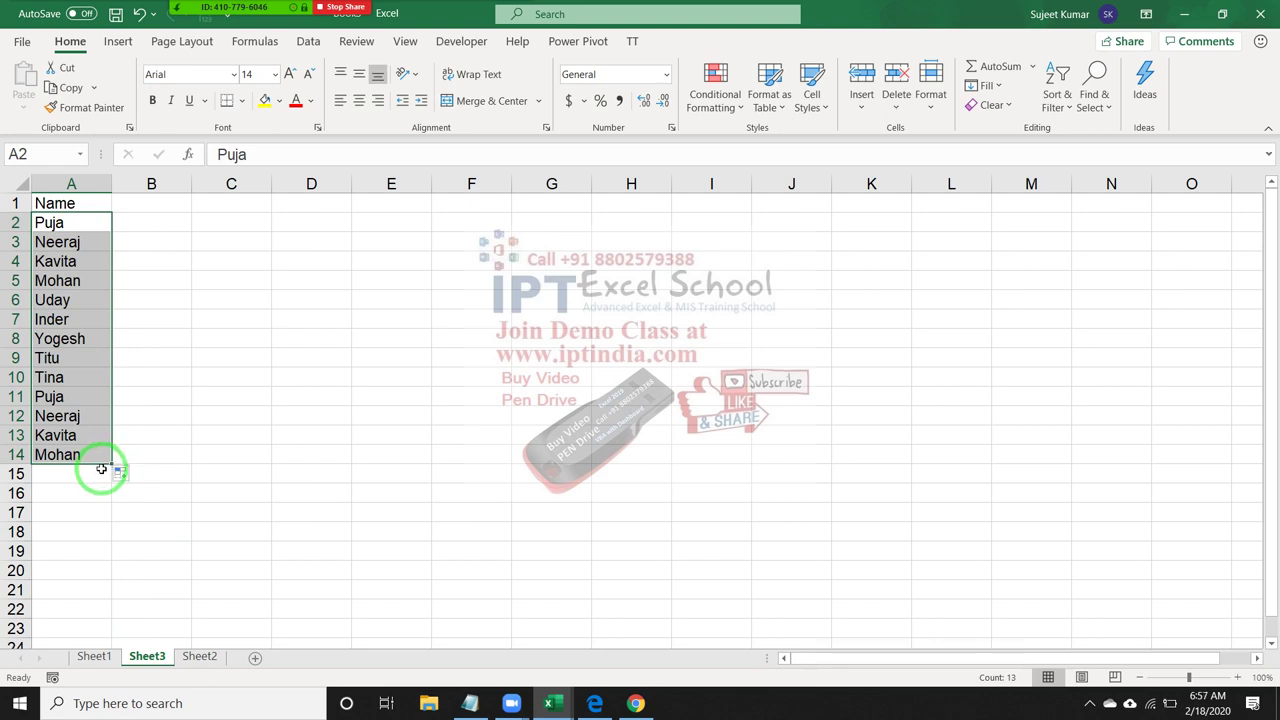
left_click(145, 208)
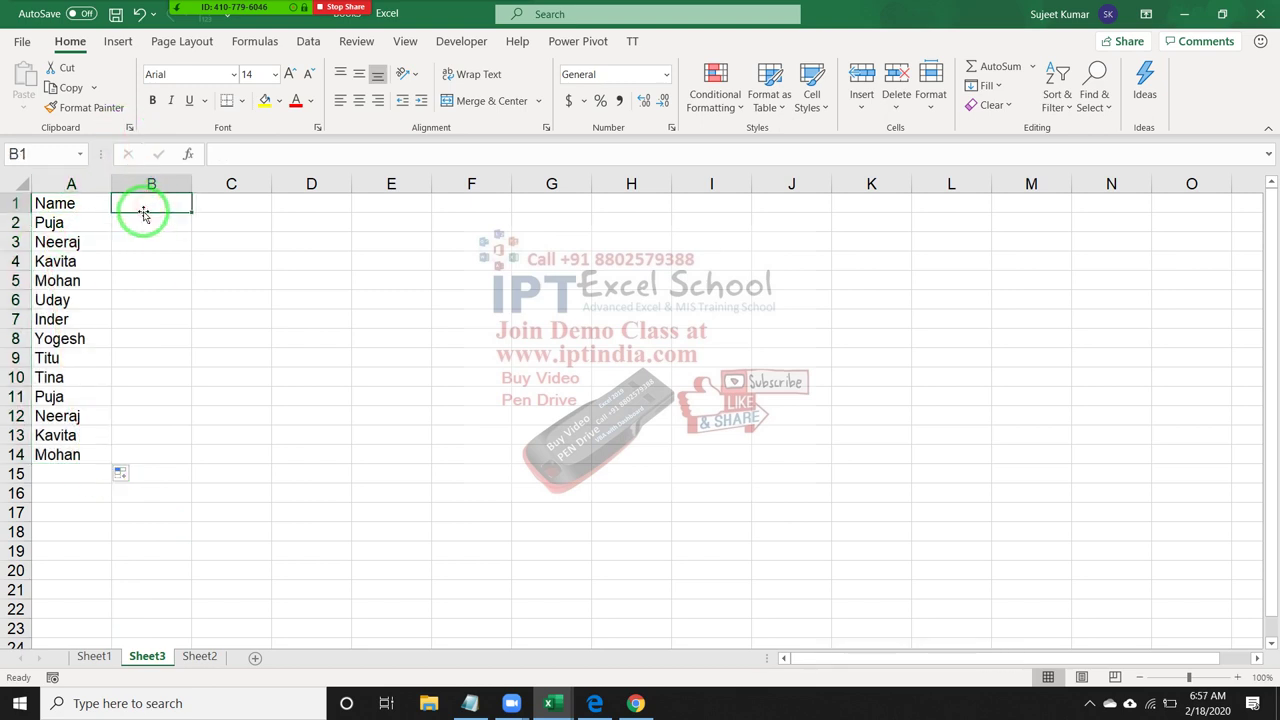
Enter P-1 in B1 and fill it right to create P-1 through P-33 ending in AH1.
type("P-1")
key("Return")
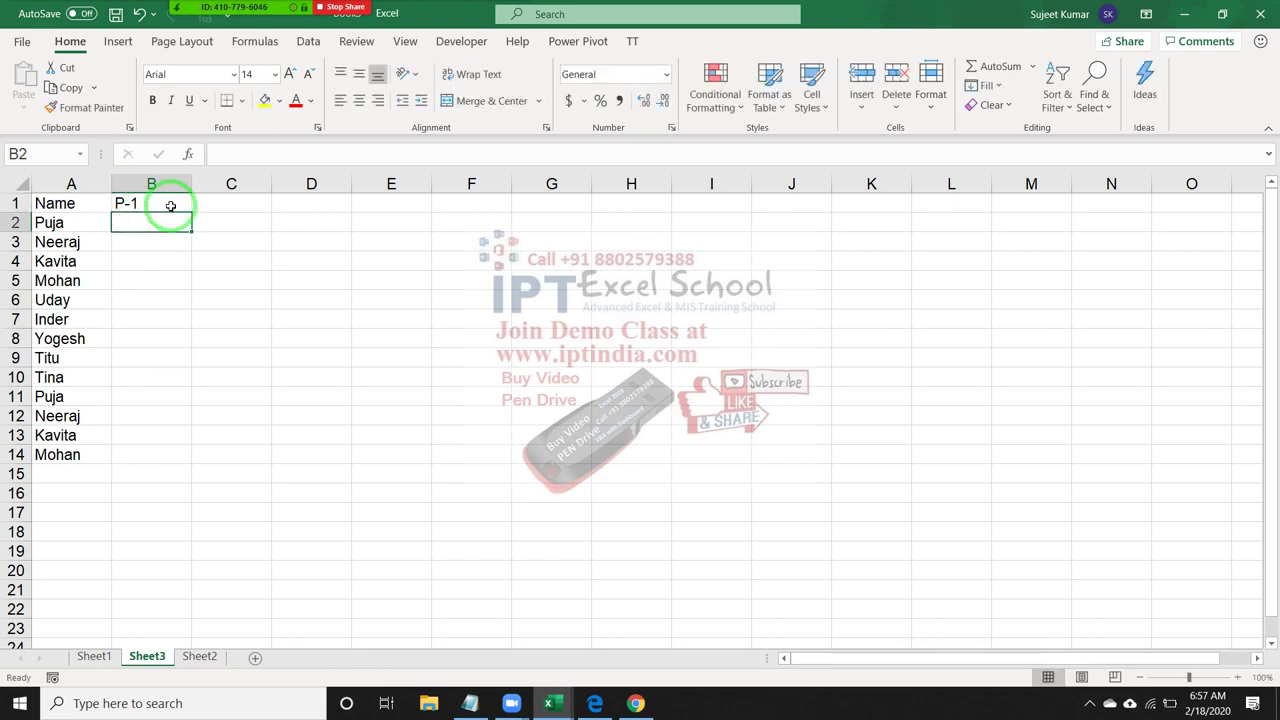
left_click(183, 206)
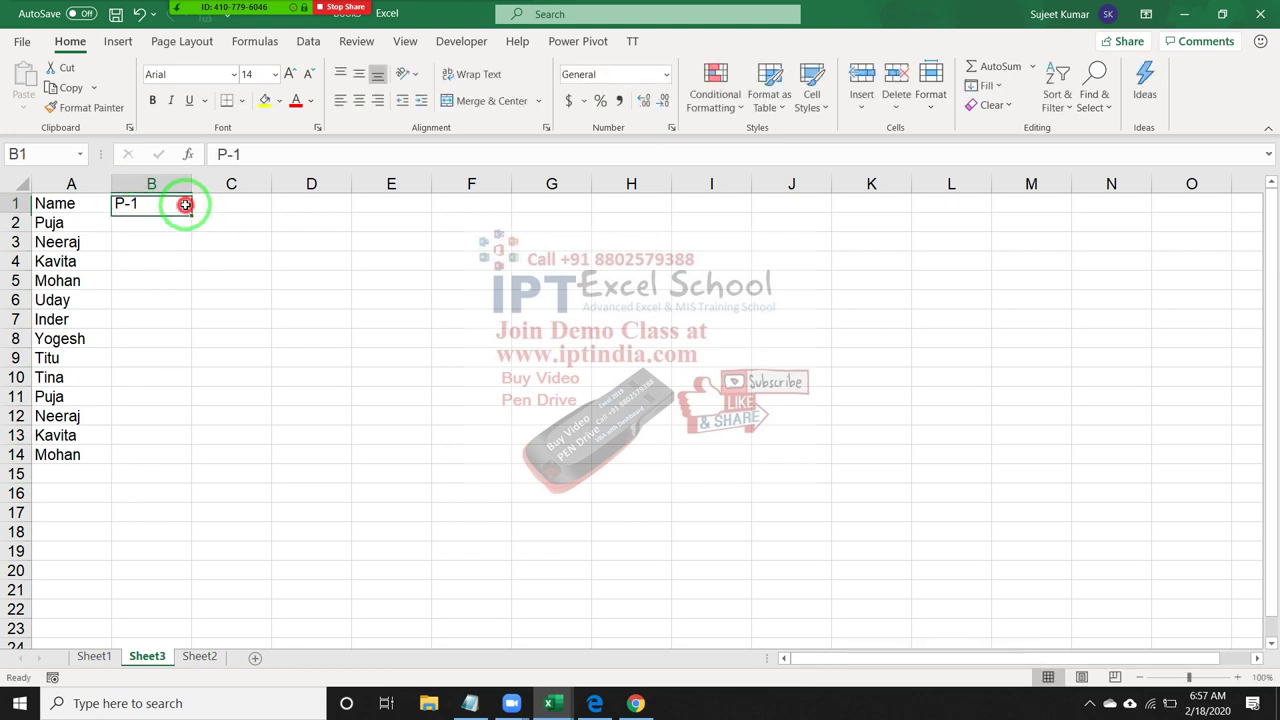
left_click_drag(193, 213, 1273, 140)
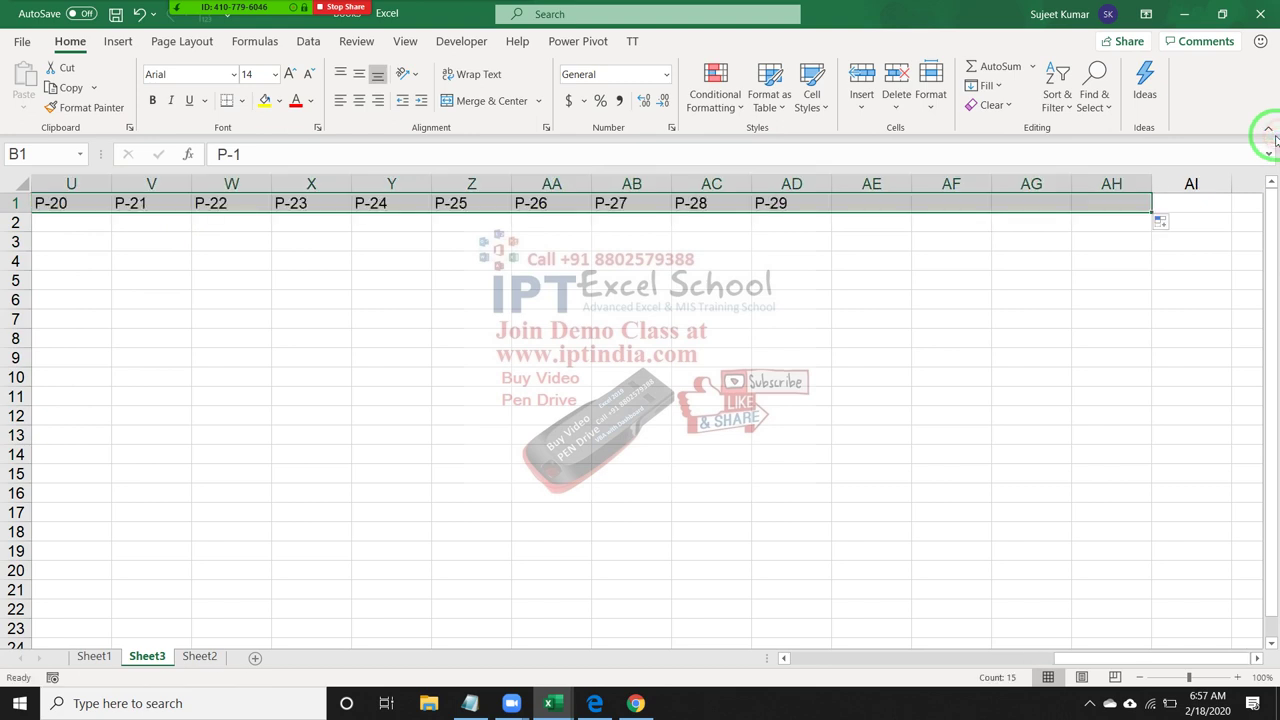
left_click(1108, 203)
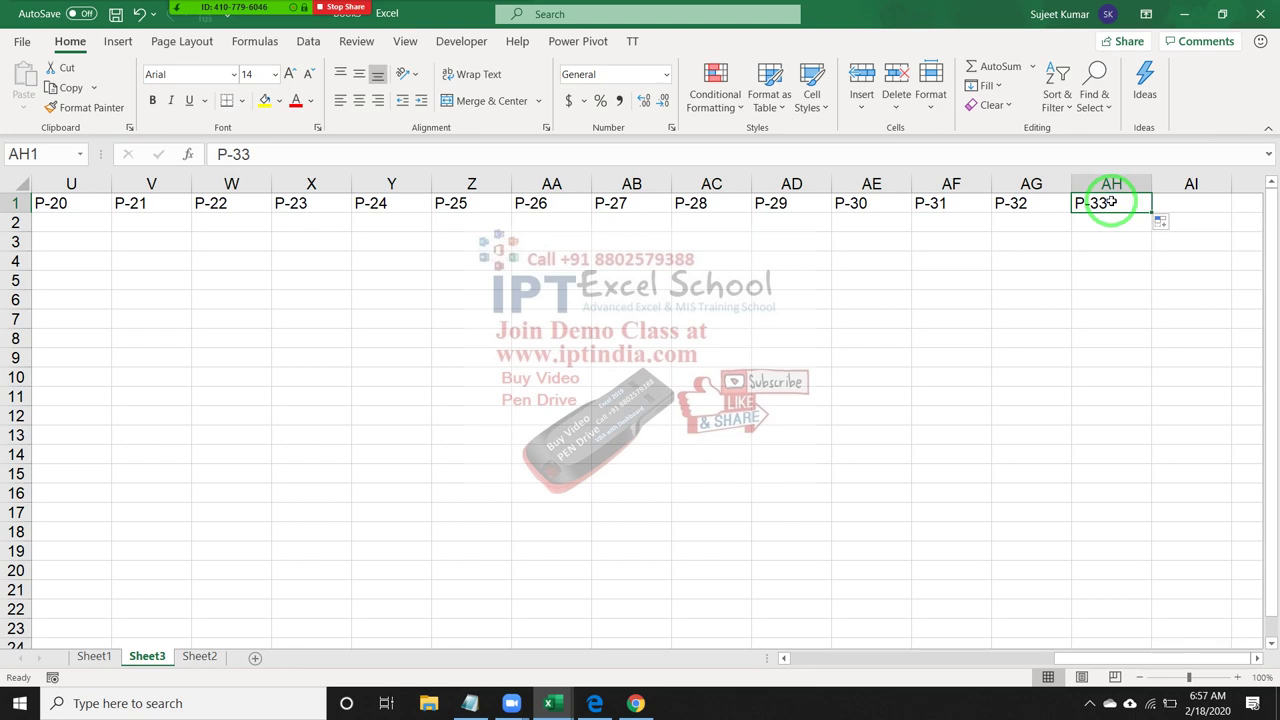
left_click(1151, 237)
left_click(1015, 241)
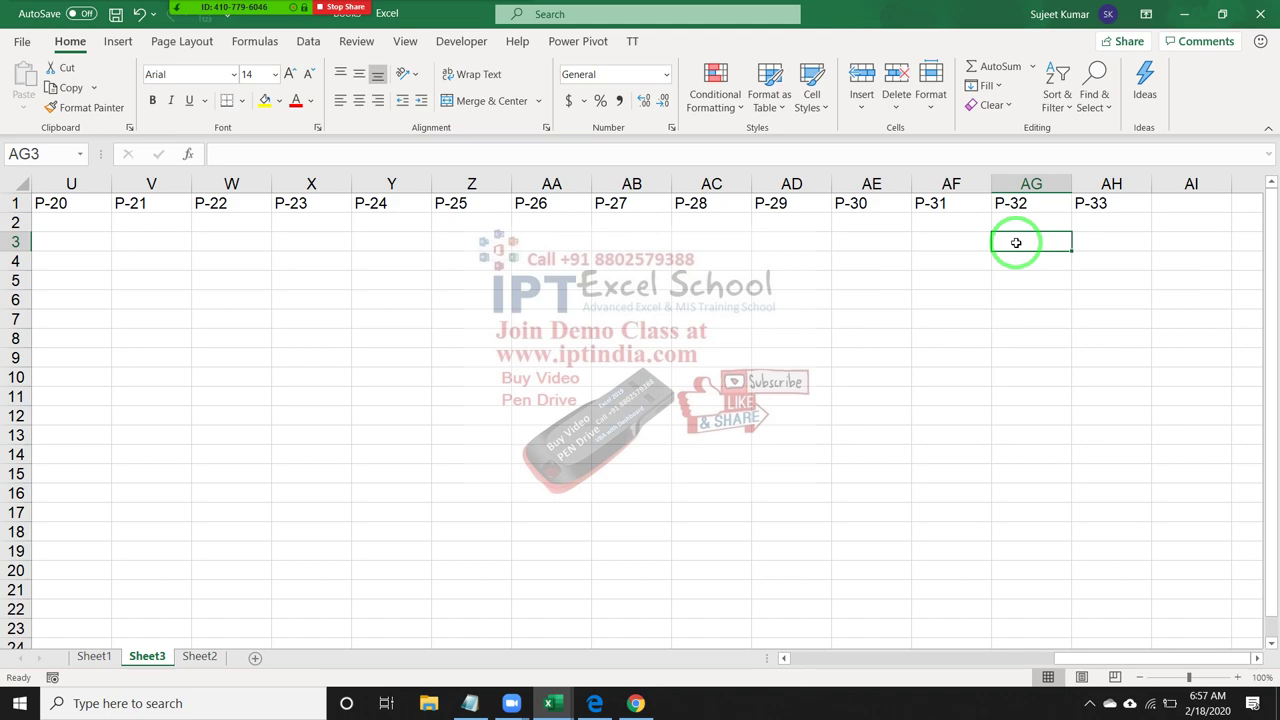
left_click(549, 703)
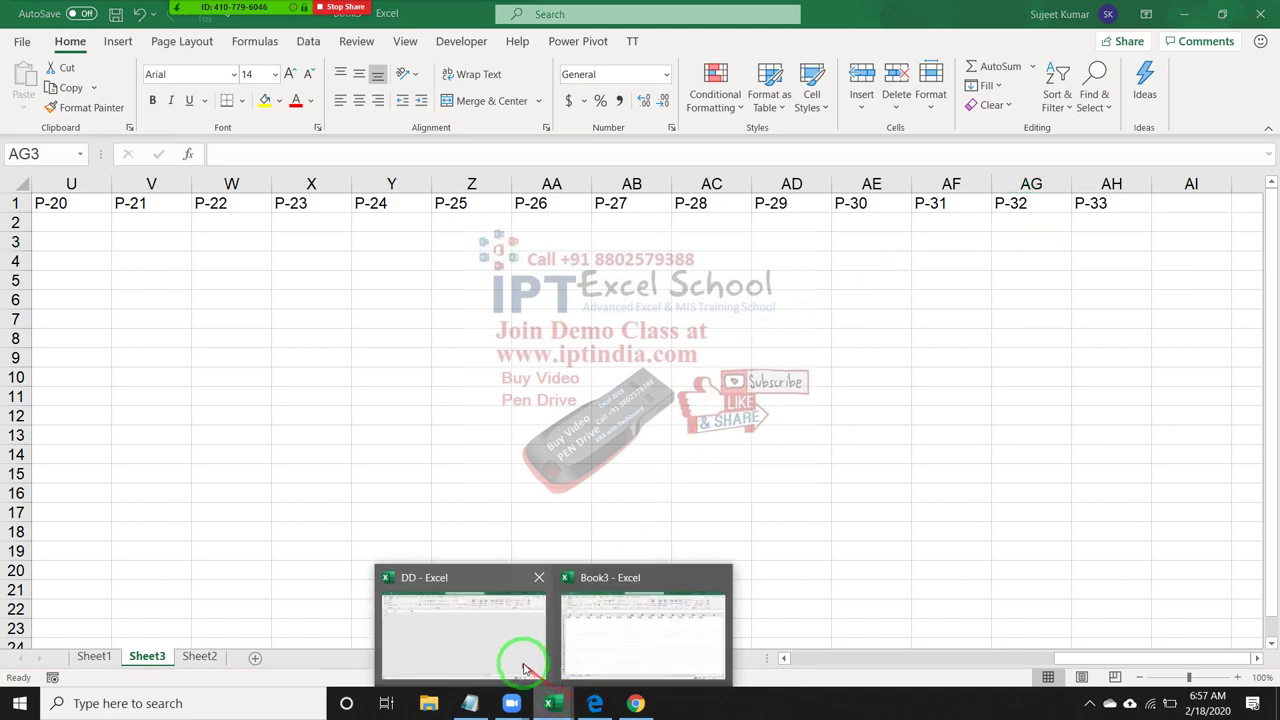
left_click(523, 668)
double_click(490, 440)
key("Return")
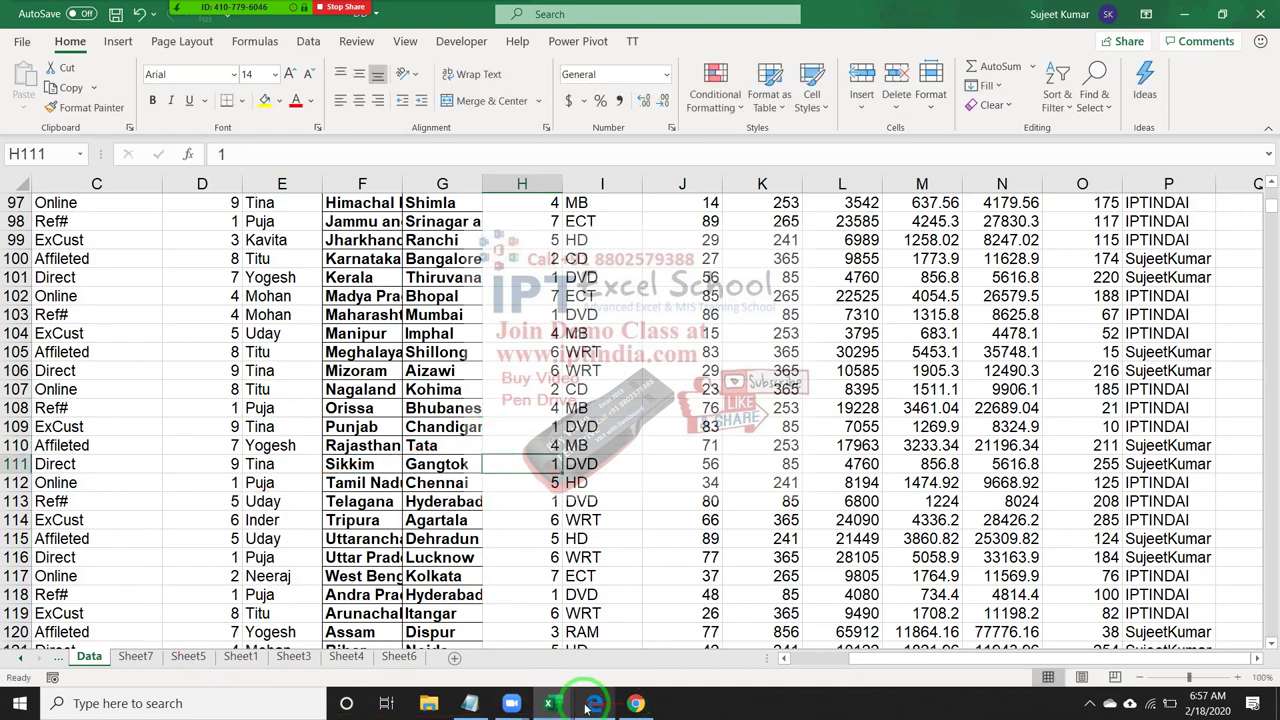
left_click(549, 703)
left_click(643, 627)
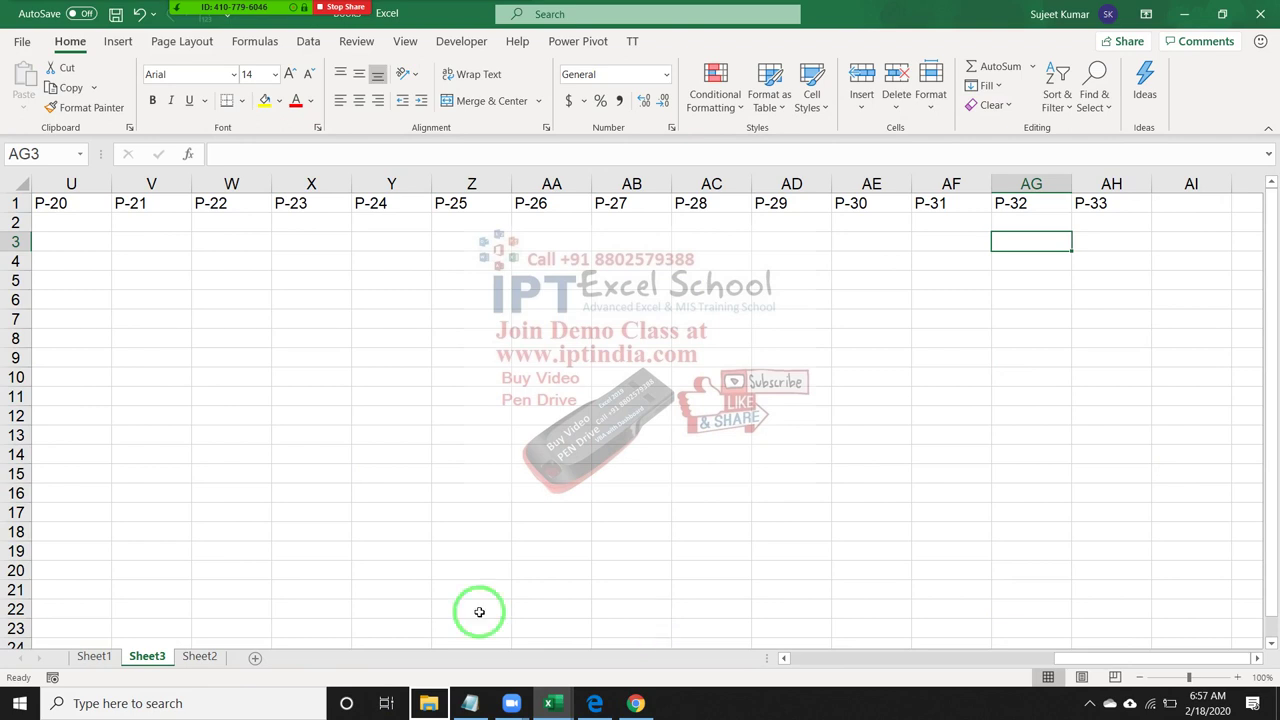
key("Up")
key("ctrl+Left")
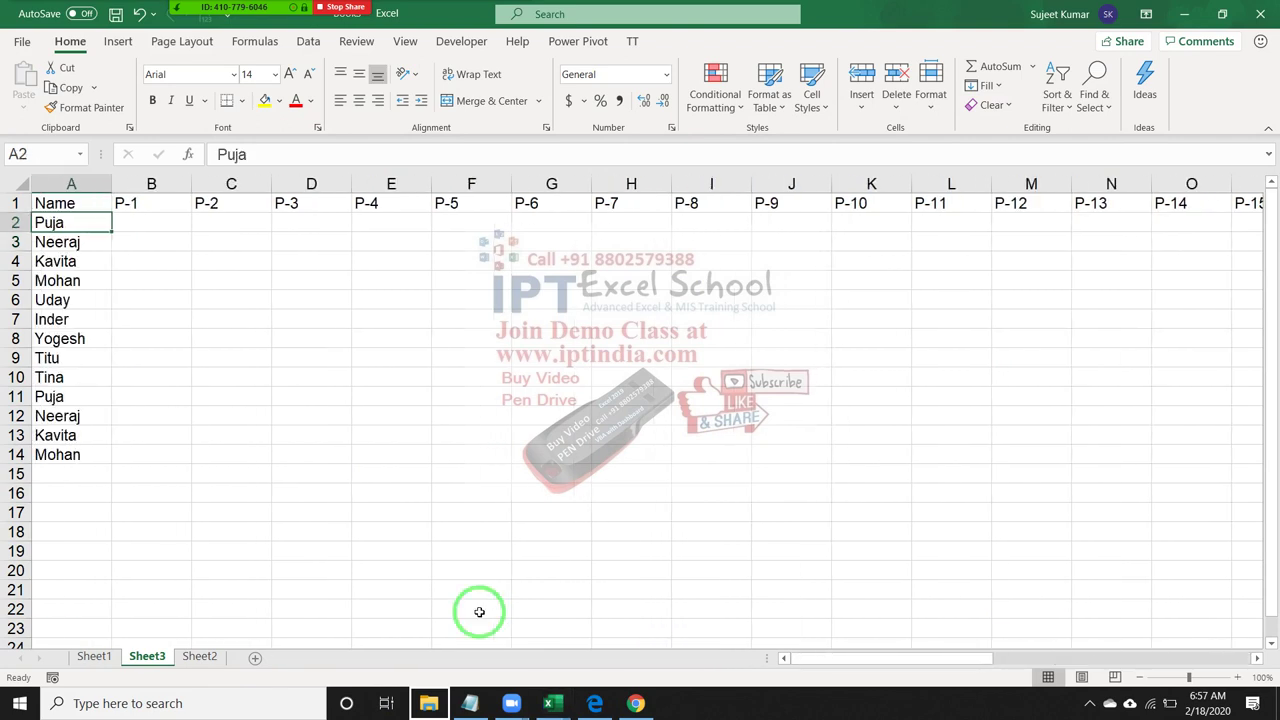
Enter =RANDBETWEEN(10,90) in cell B2.
key("Right")
type("=ra")
key("Down")
key("Down")
key("Down")
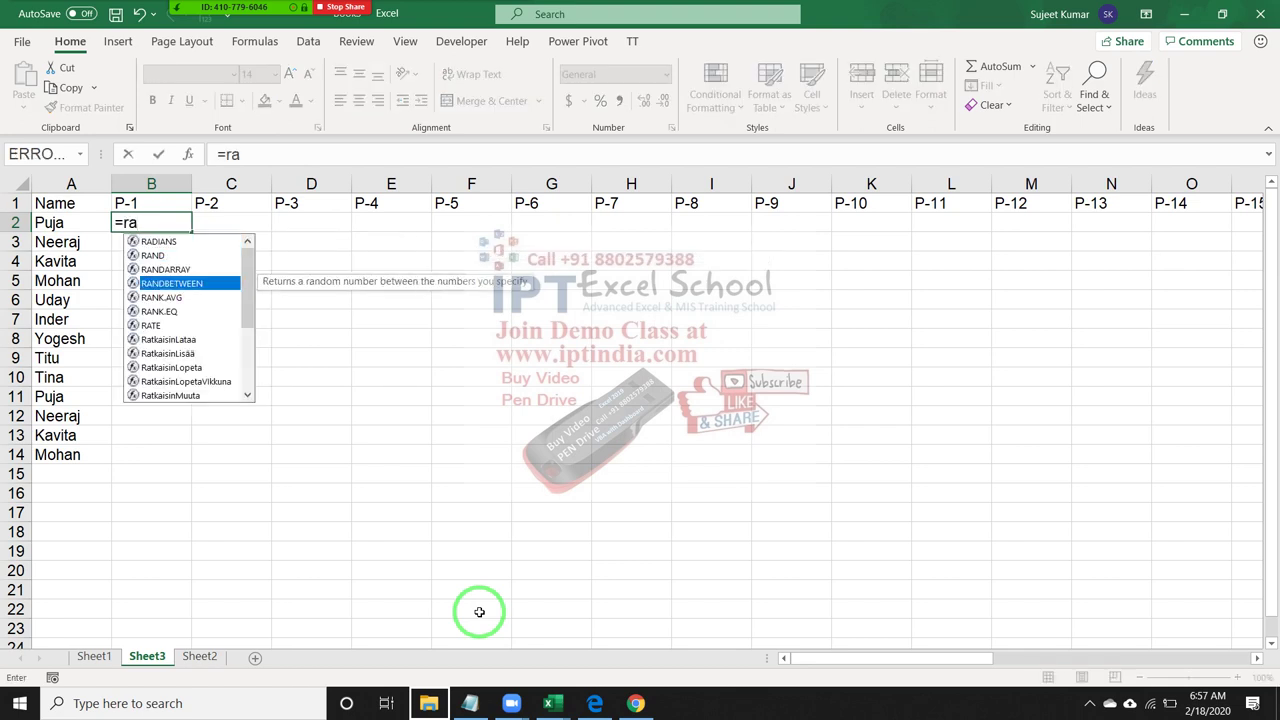
key("Tab")
type("10, 90")
key("ctrl+Return")
Select B2:AH14 and fill the RANDBETWEEN formula across and down the range.
key("Up")
key("ctrl+Right")
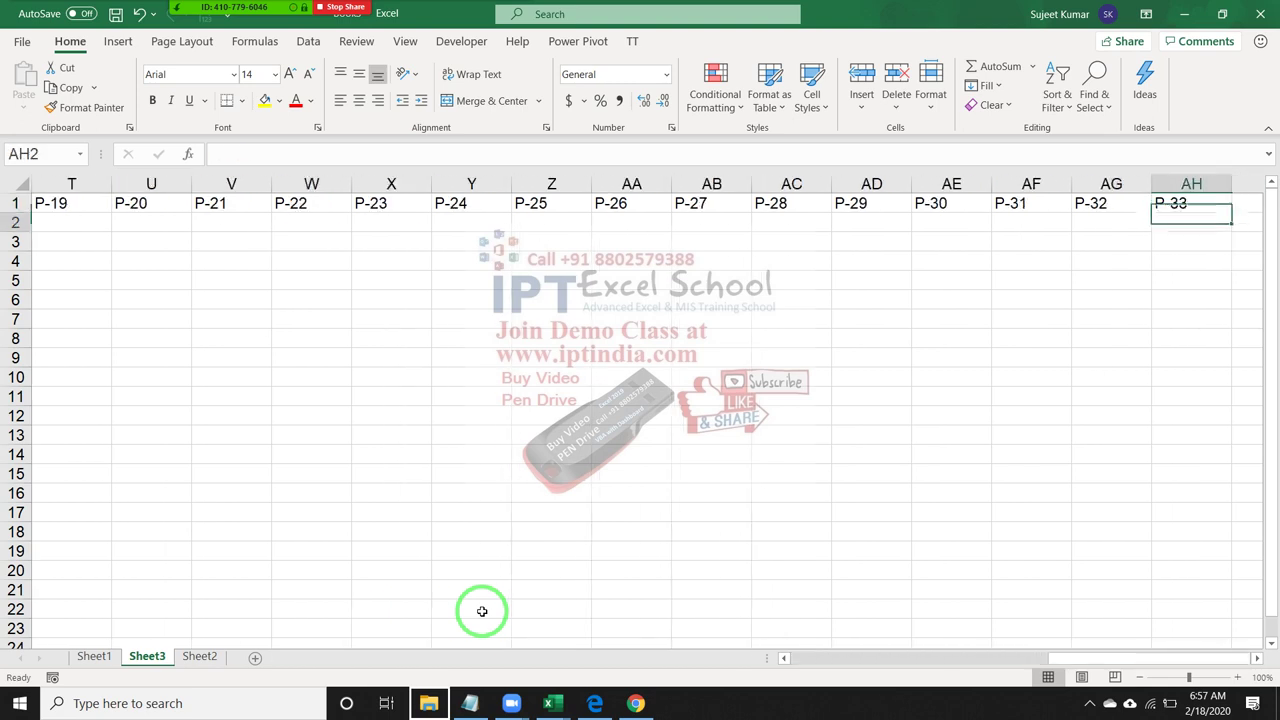
key("Down")
key("ctrl+shift+Left")
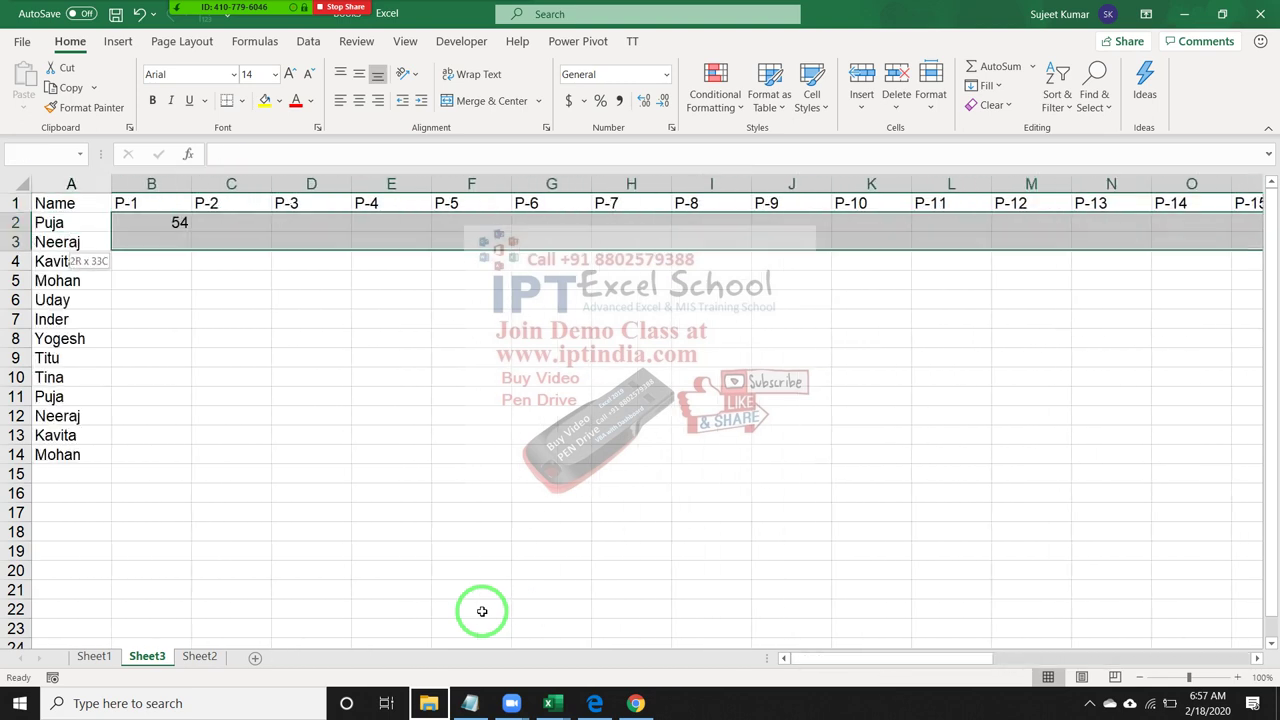
key("shift+Down")
key("shift+Down")
key("shift+Down")
key("shift+Down")
key("shift+Down")
key("shift+Down")
key("shift+Down")
key("shift+Down")
key("shift+Down")
key("shift+Down")
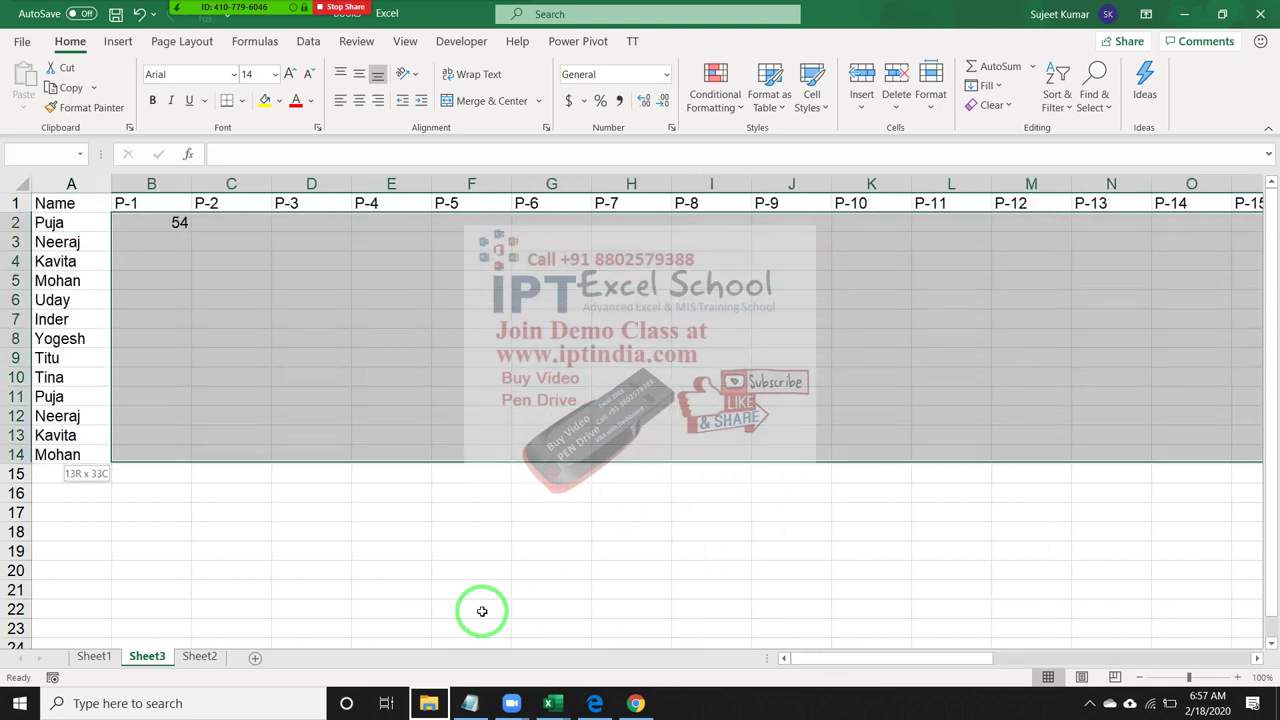
key("ctrl+r")
key("ctrl+d")
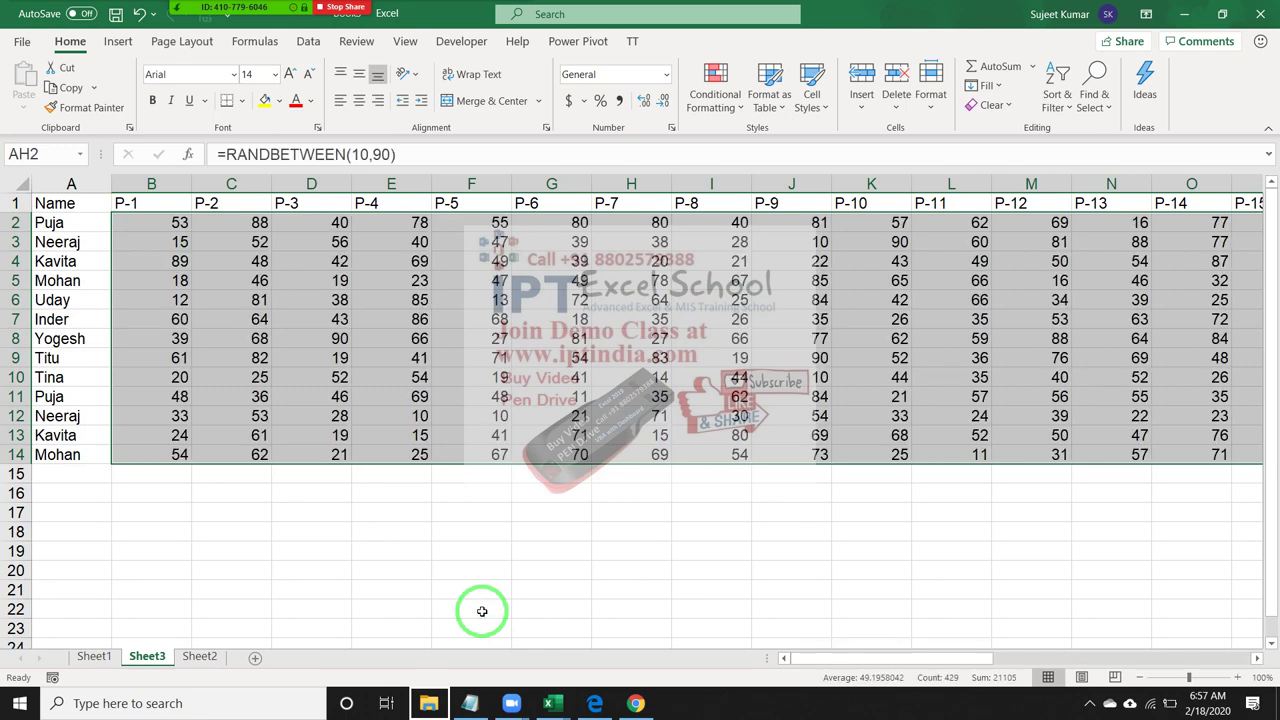
Copy the random scores and paste them back as plain values.
key("ctrl+c")
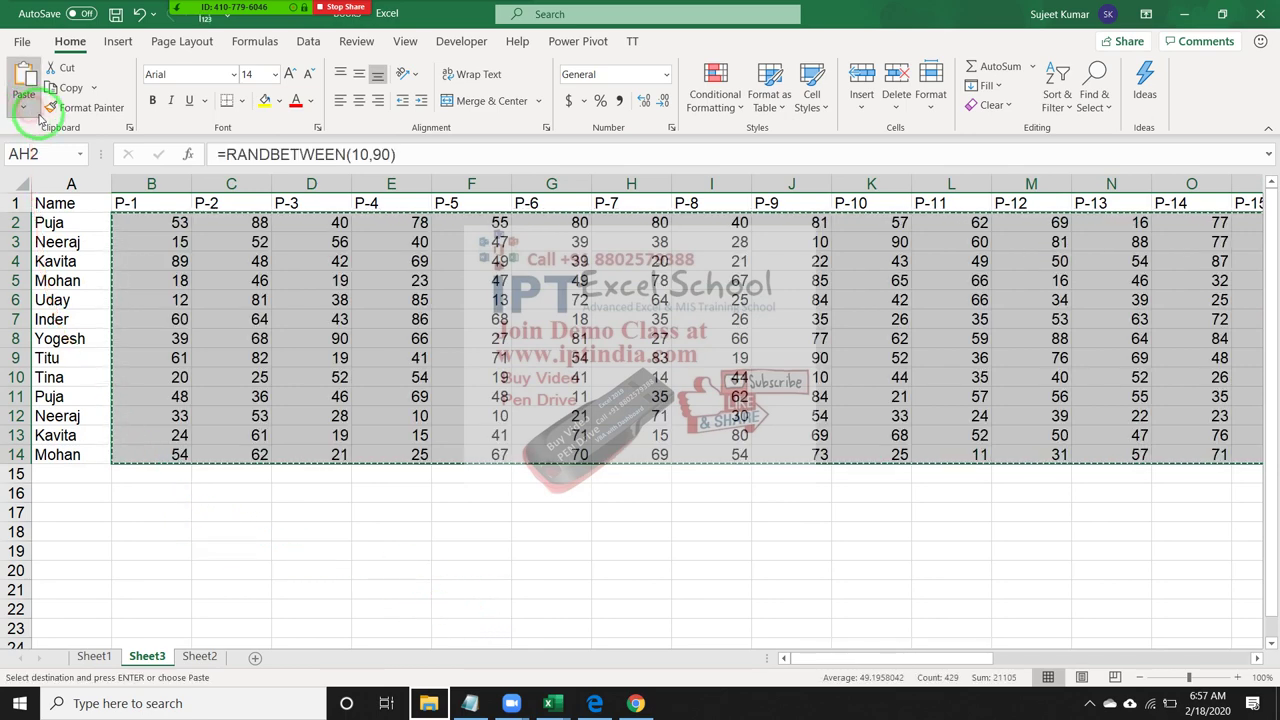
left_click(28, 108)
left_click(22, 230)
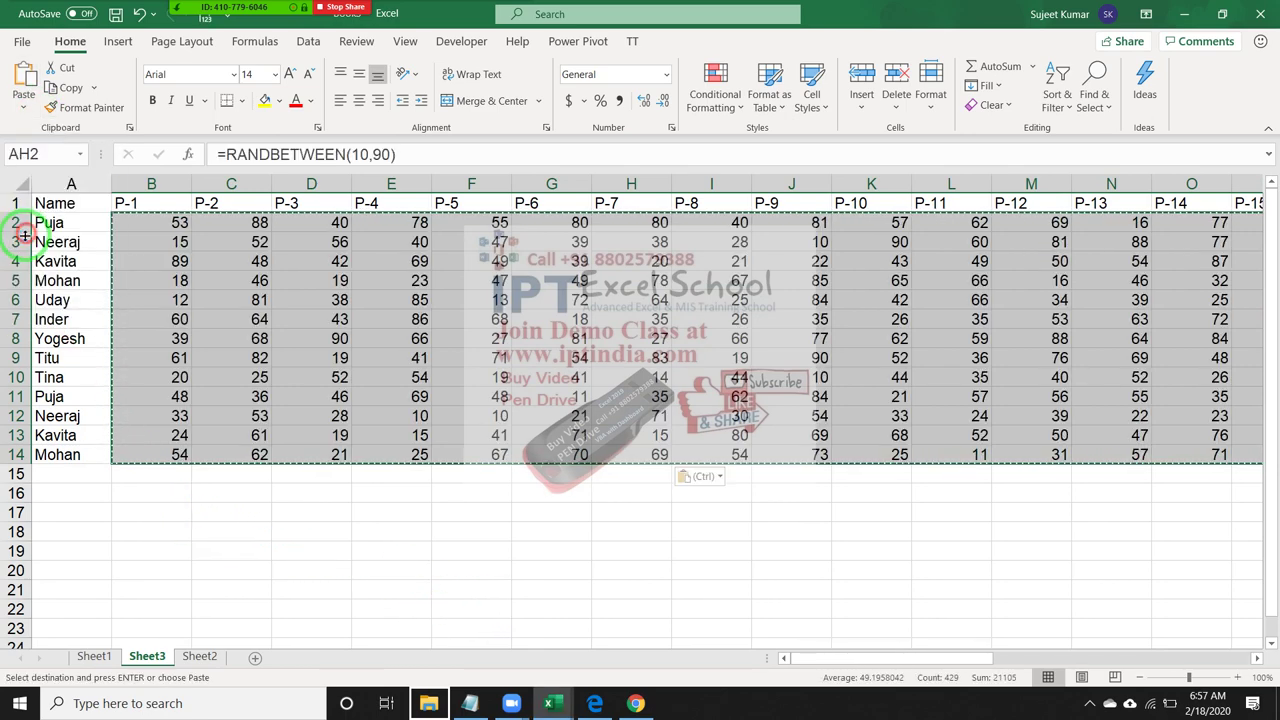
key("Escape")
key("Home")
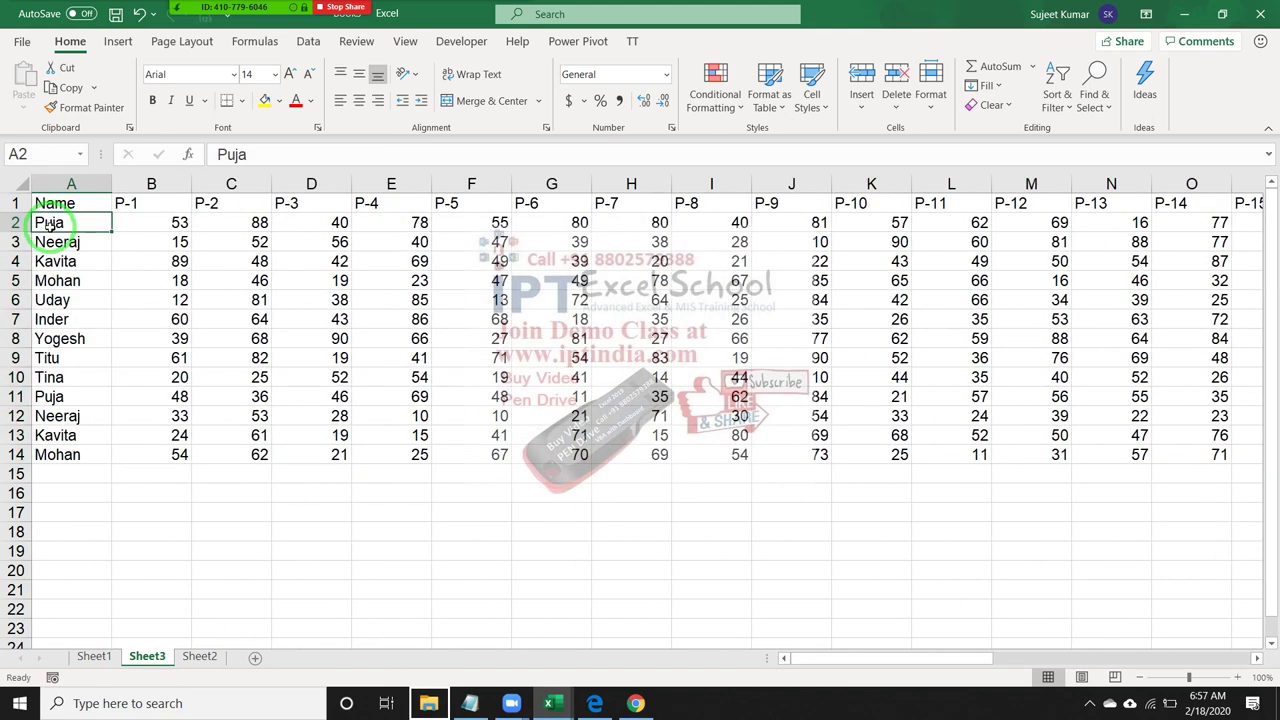
Insert a blank column C after P-1 headed '%'.
key("Right")
key("Right")
key("ctrl+space")
key("ctrl+shift+plus")
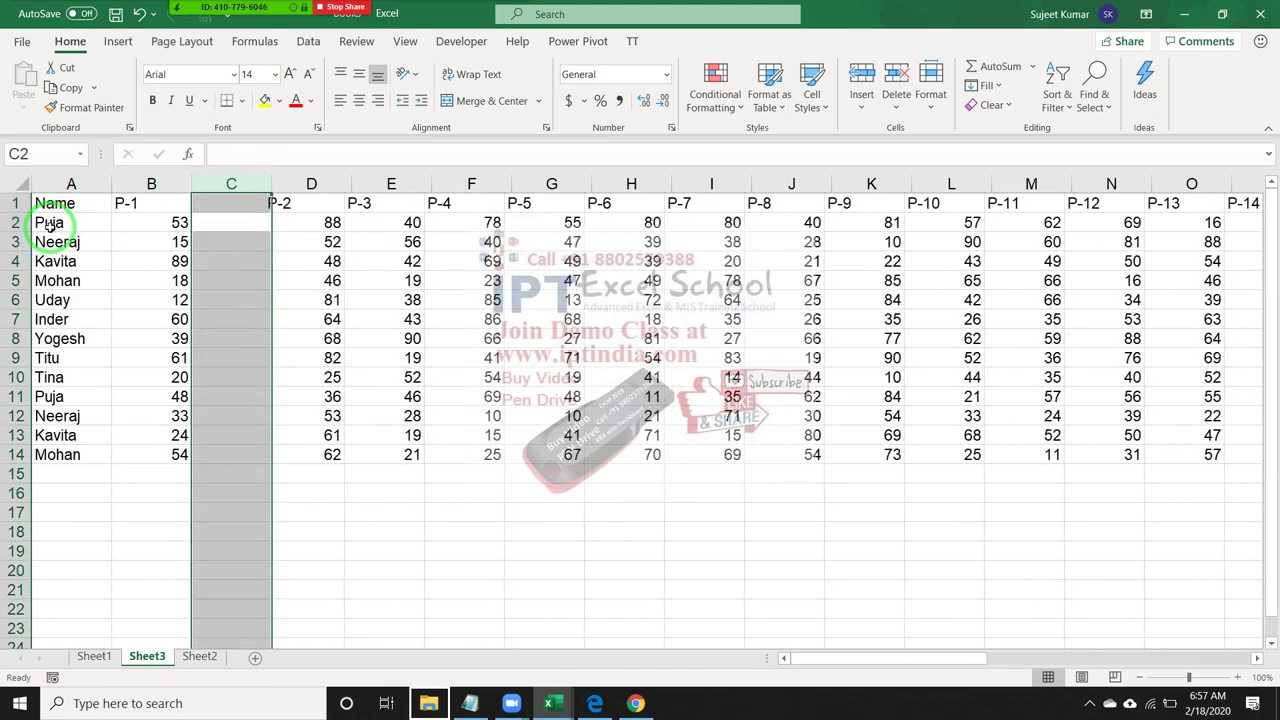
key("Up")
type("%")
key("Return")
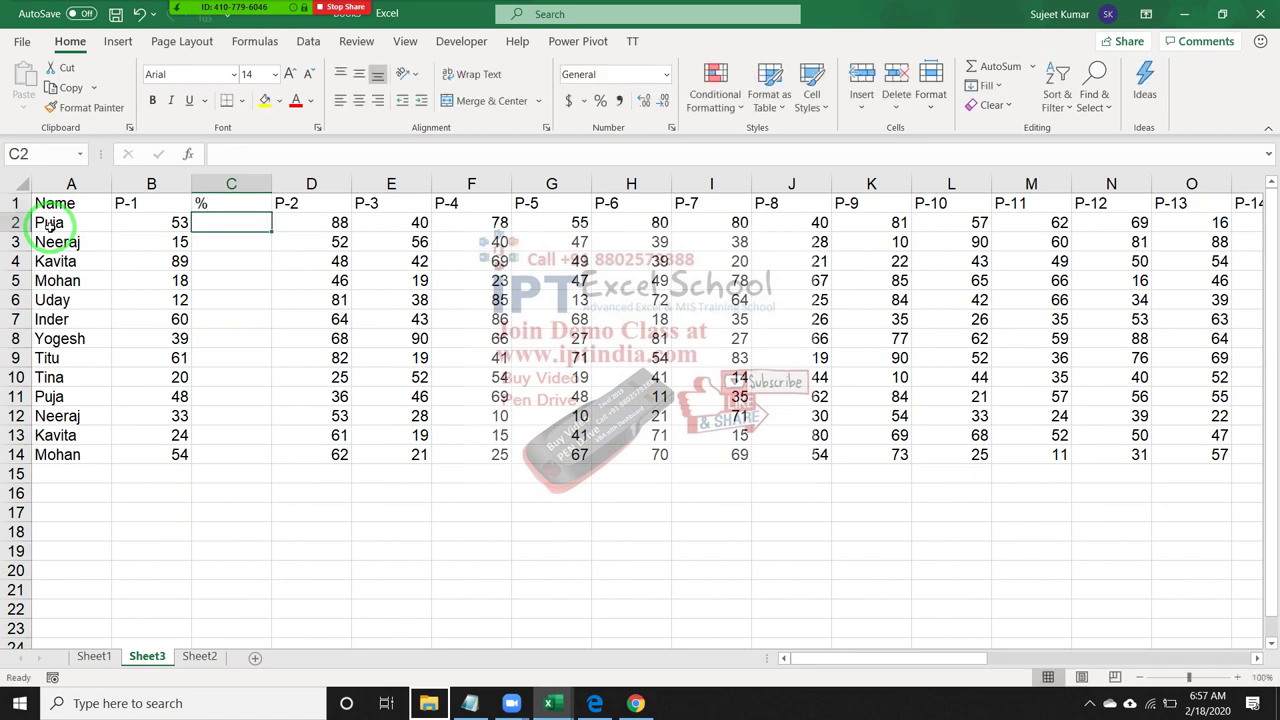
Enter =B2/70 in C2, fill it down to row 14, and format as percent.
type("=")
key("Left")
type("/")
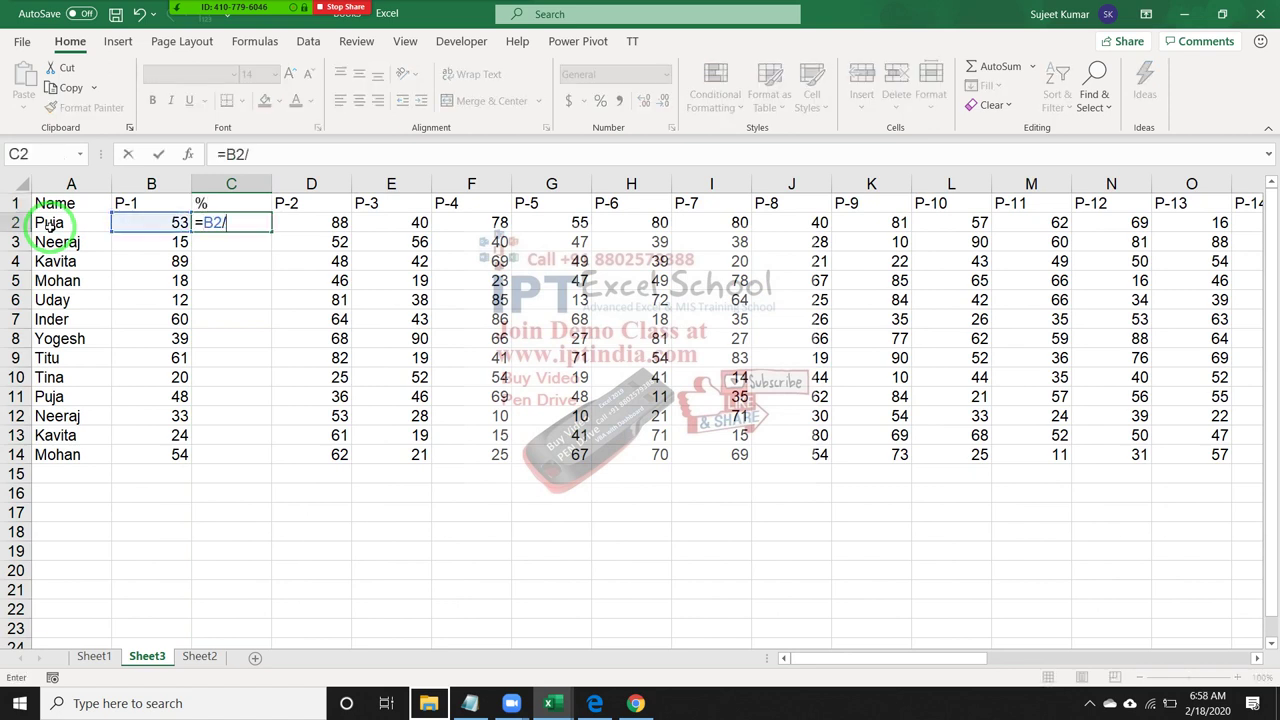
type("70")
key("Return")
left_click(226, 222)
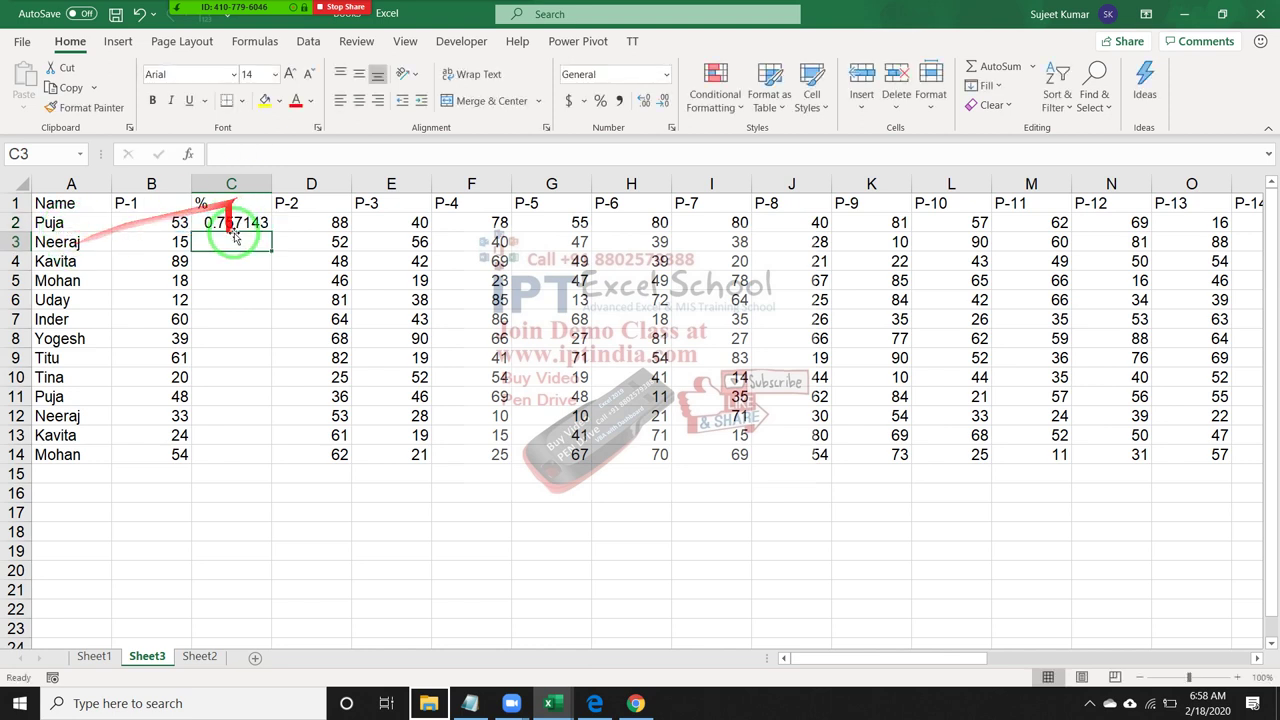
double_click(268, 230)
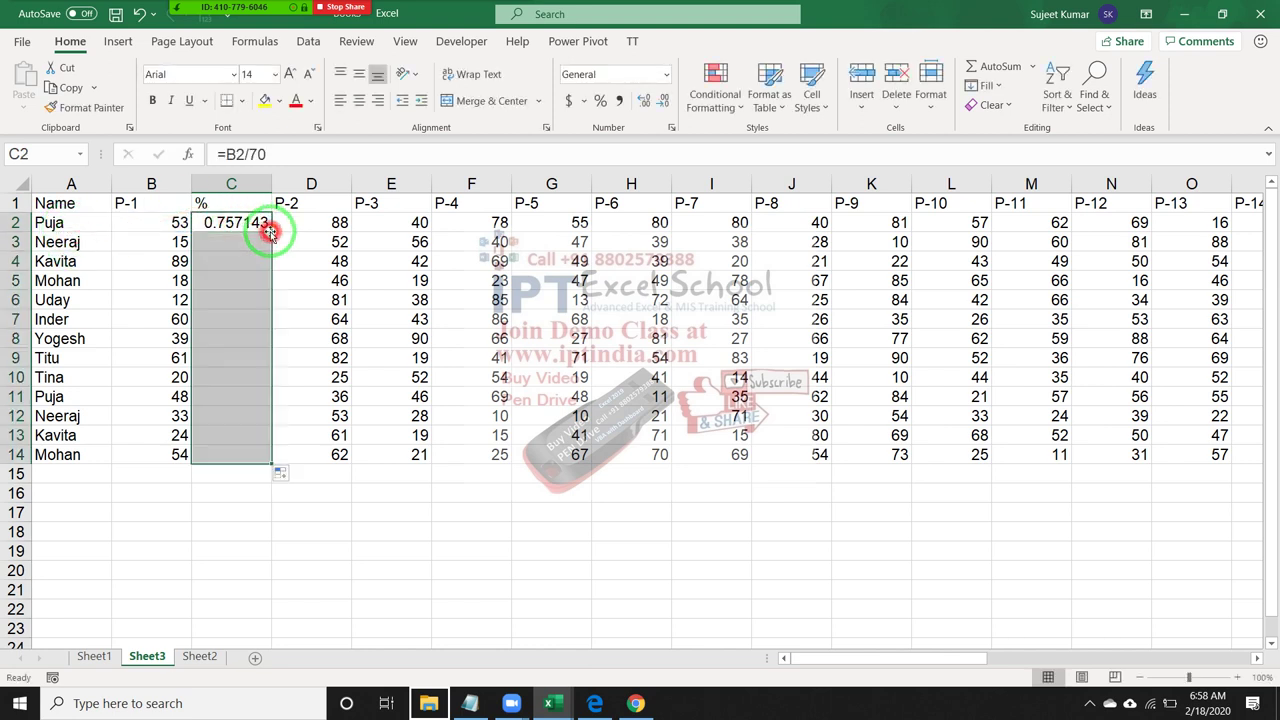
left_click(599, 101)
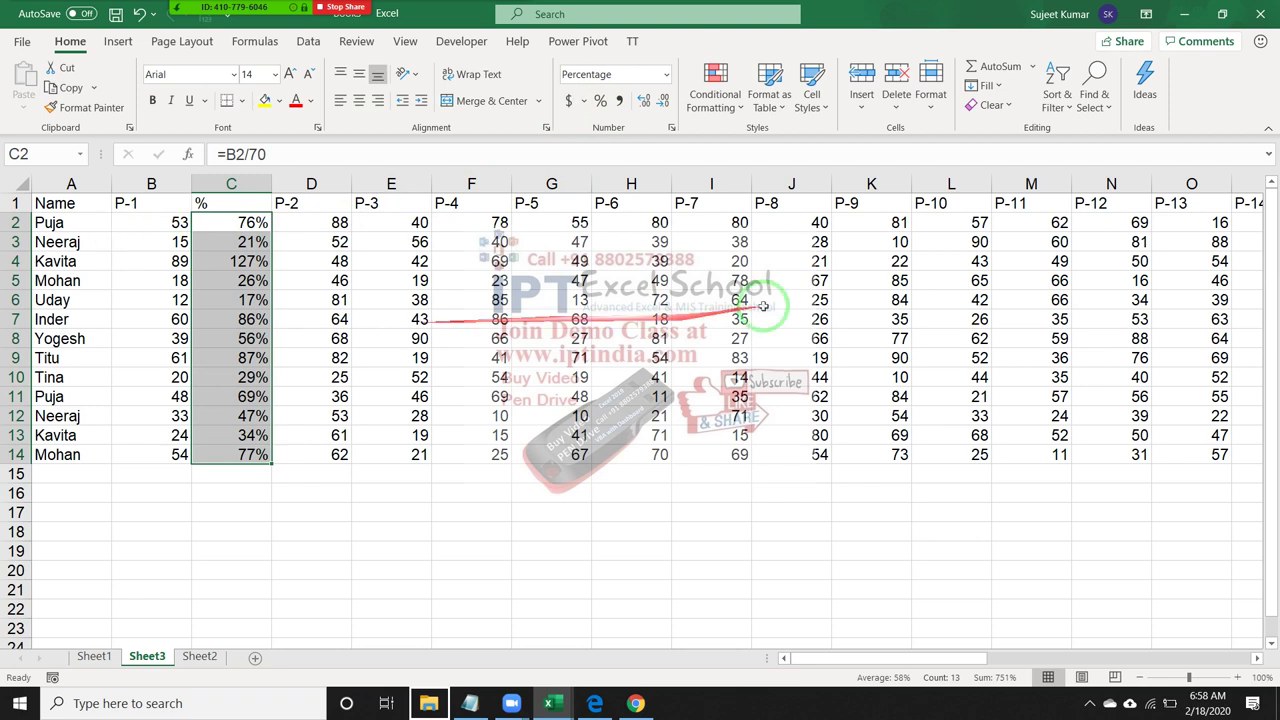
left_click(730, 108)
mouse_move(733, 147)
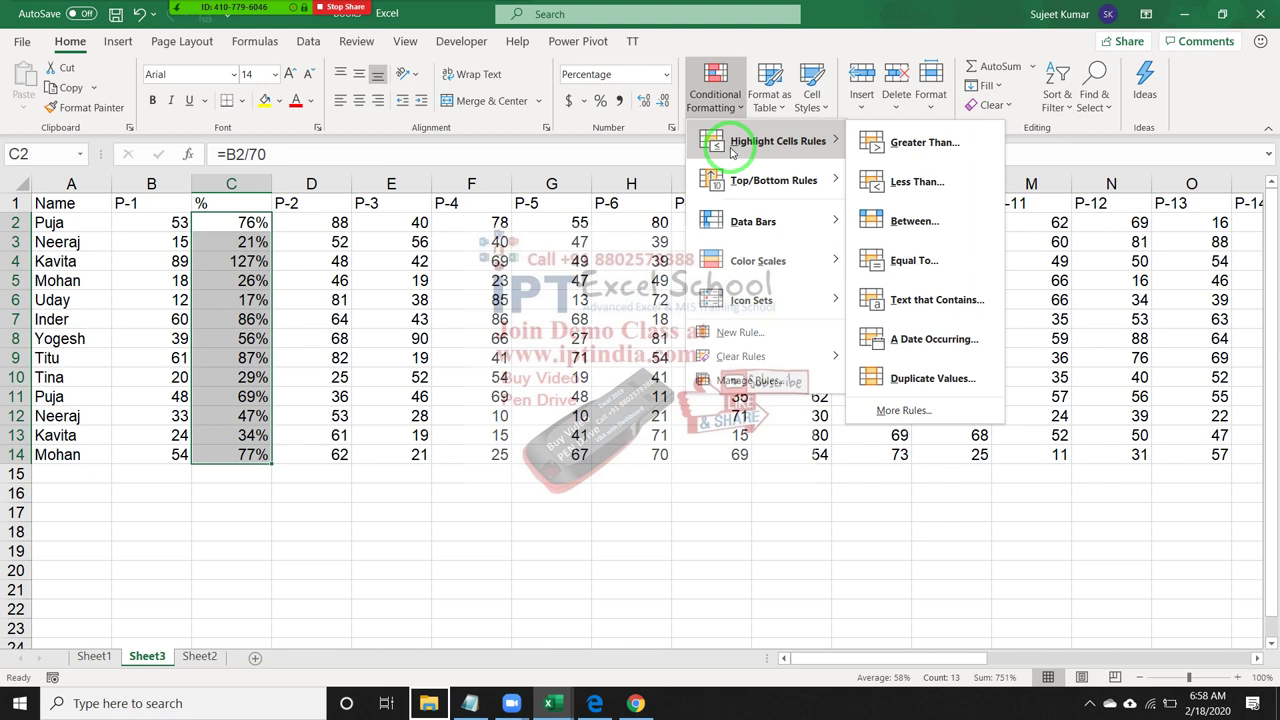
left_click(430, 257)
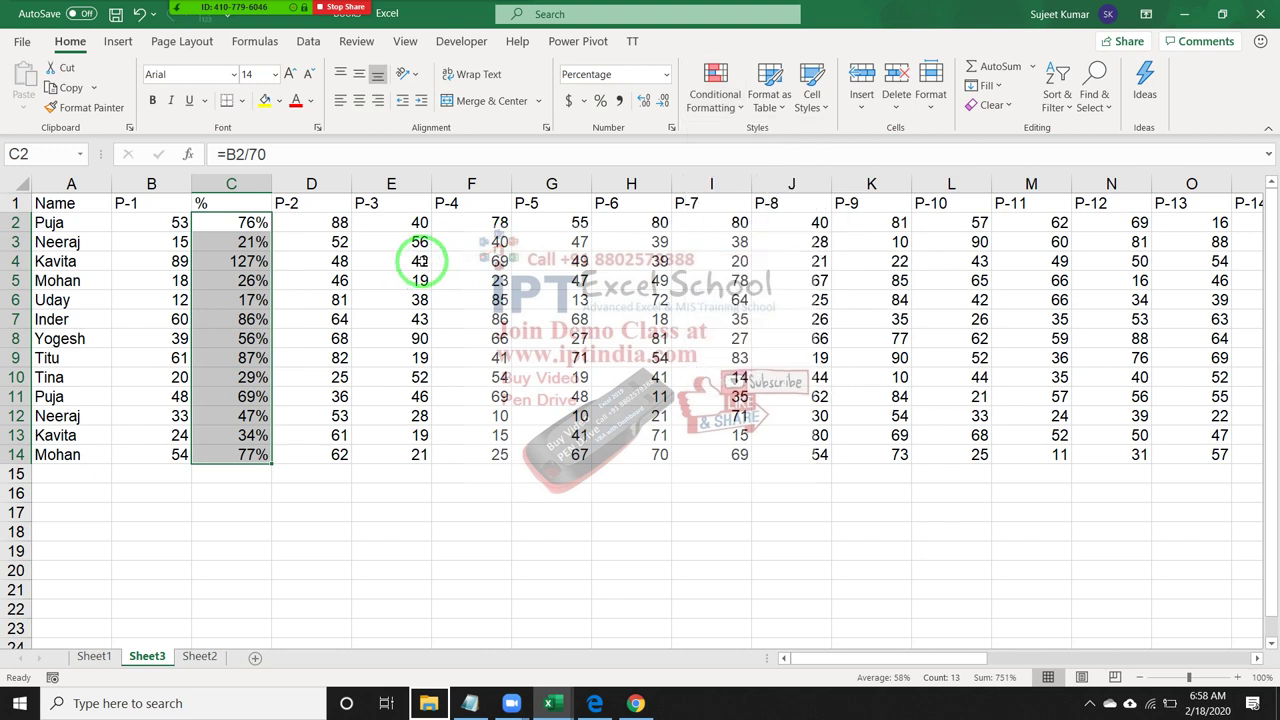
Undo the % column edits and insert a blank row above the headers.
key("ctrl+z")
key("ctrl+z")
key("ctrl+z")
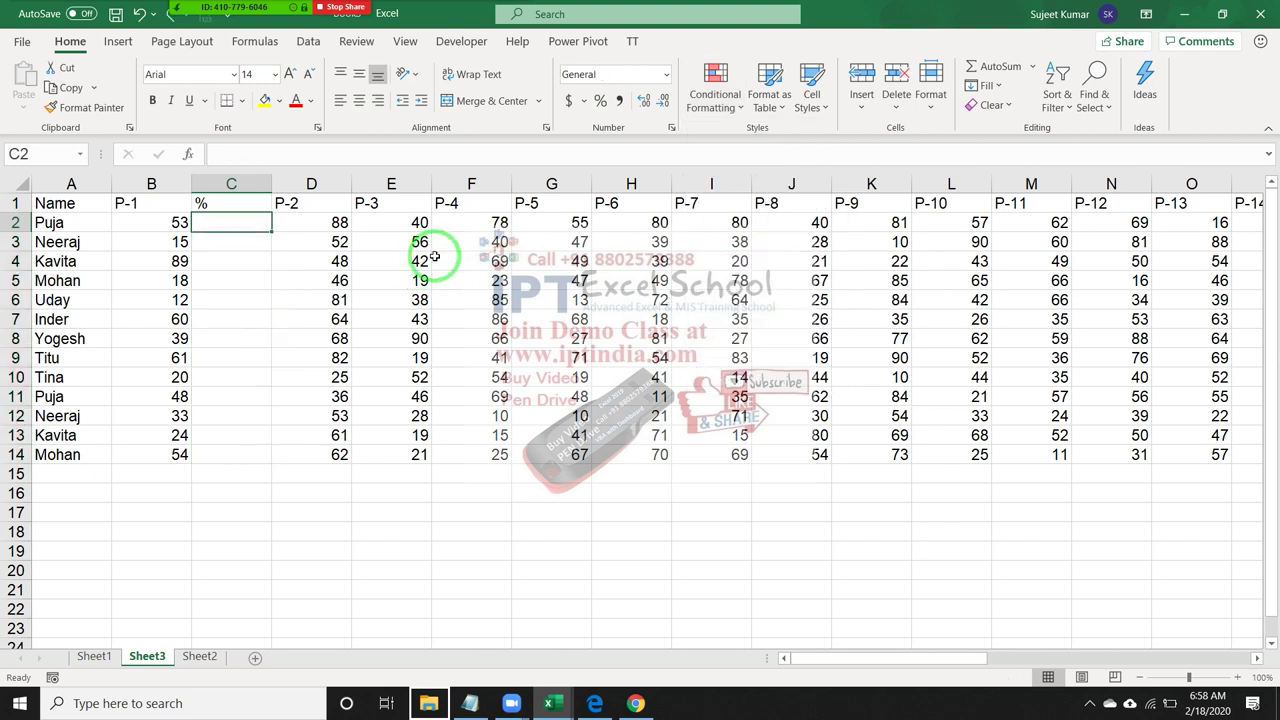
key("ctrl+z")
key("ctrl+z")
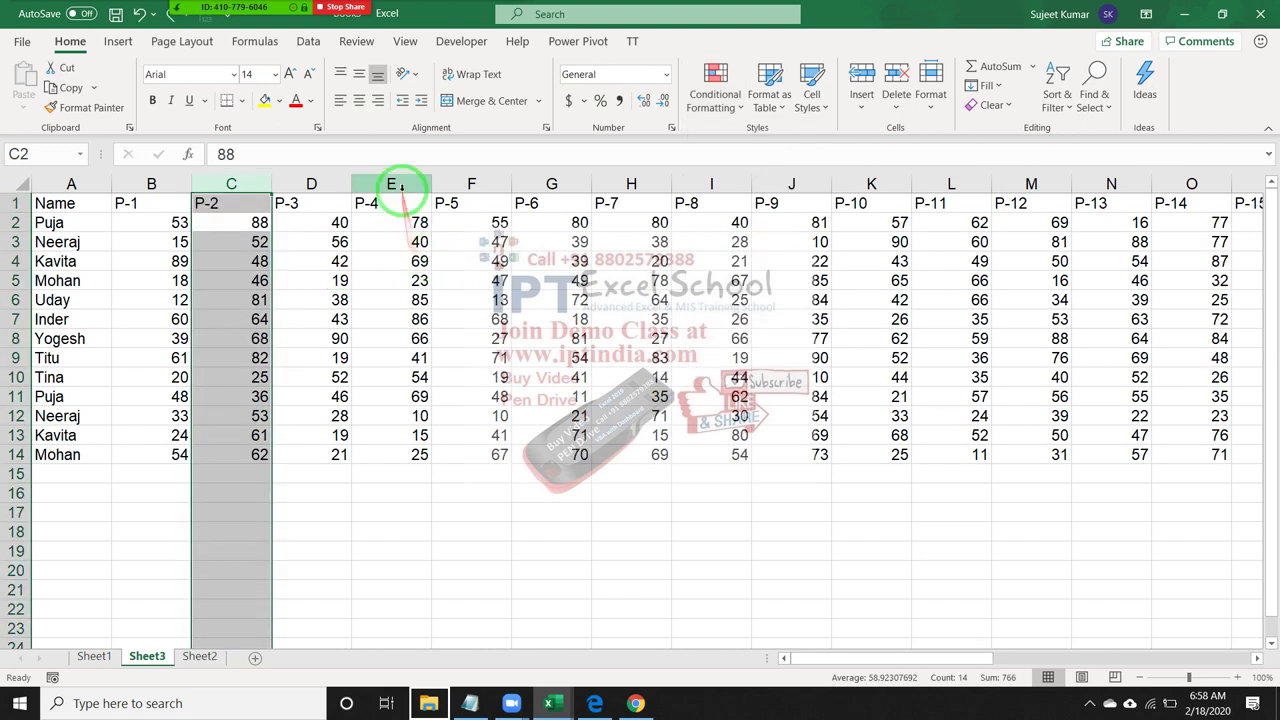
left_click(401, 188)
key("Up")
key("shift+space")
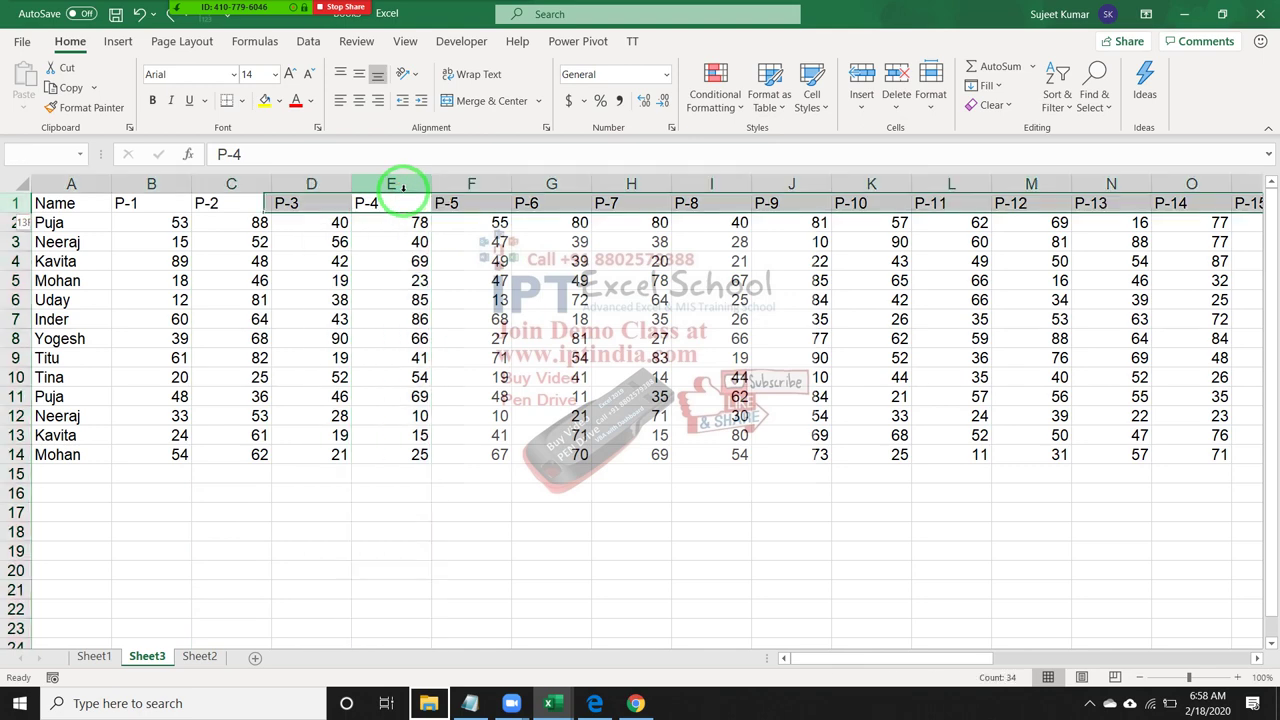
key("ctrl+plus")
key("Left")
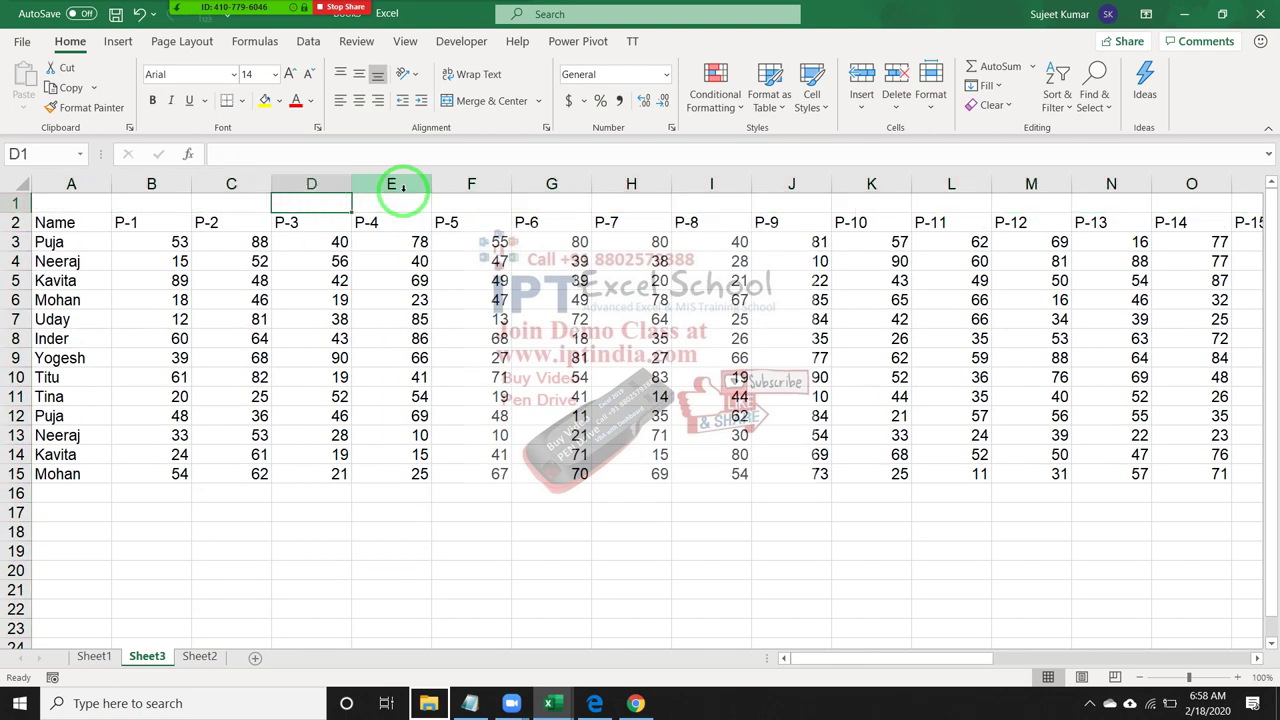
Number B1 through AH1 from 1 to 33 and copy that numbering.
key("Left")
key("Left")
type("1")
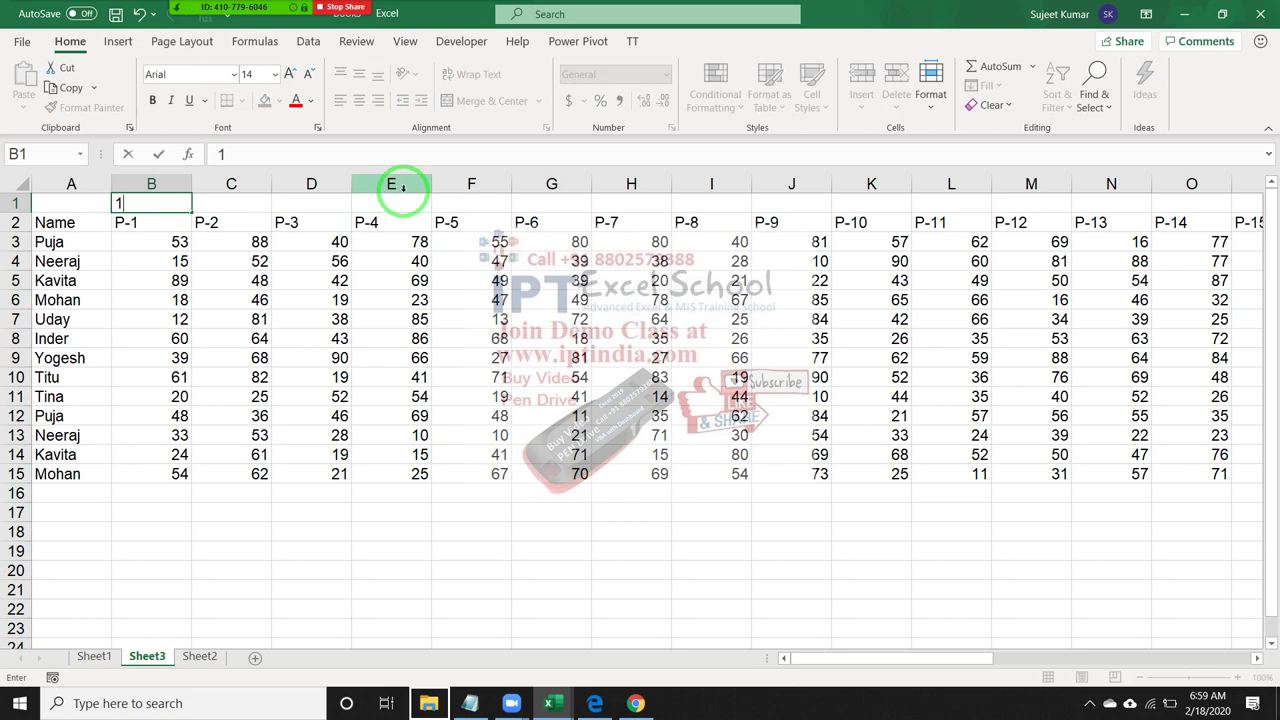
key("Tab")
type("2")
key("ctrl+Return")
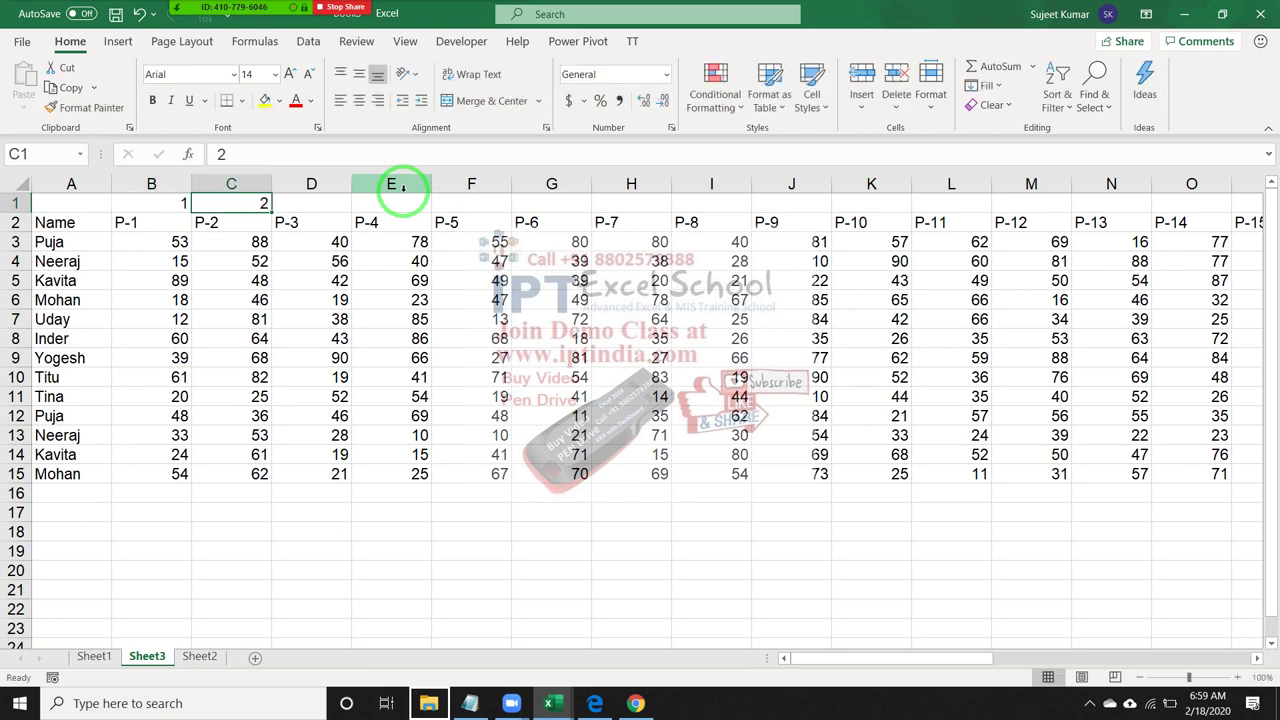
key("Left")
key("shift+Right")
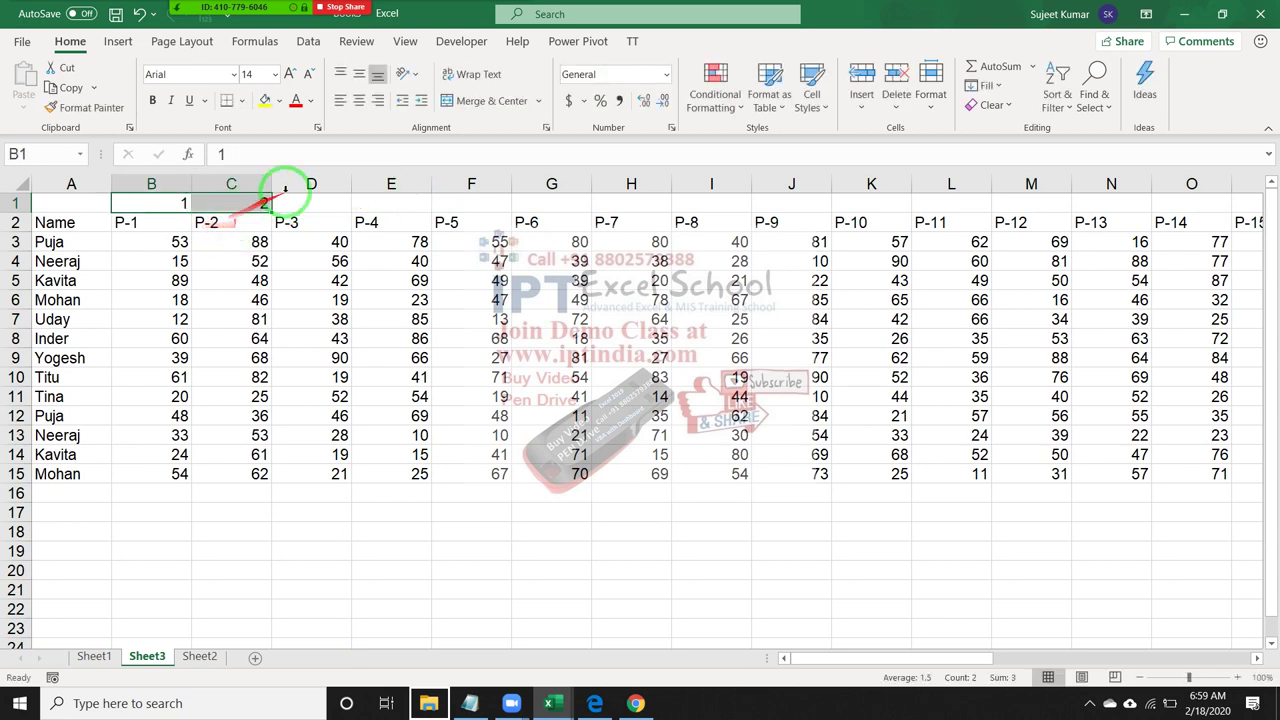
mouse_move(271, 211)
left_mouse_down()
mouse_move(1275, 210)
mouse_move(1206, 211)
left_mouse_up()
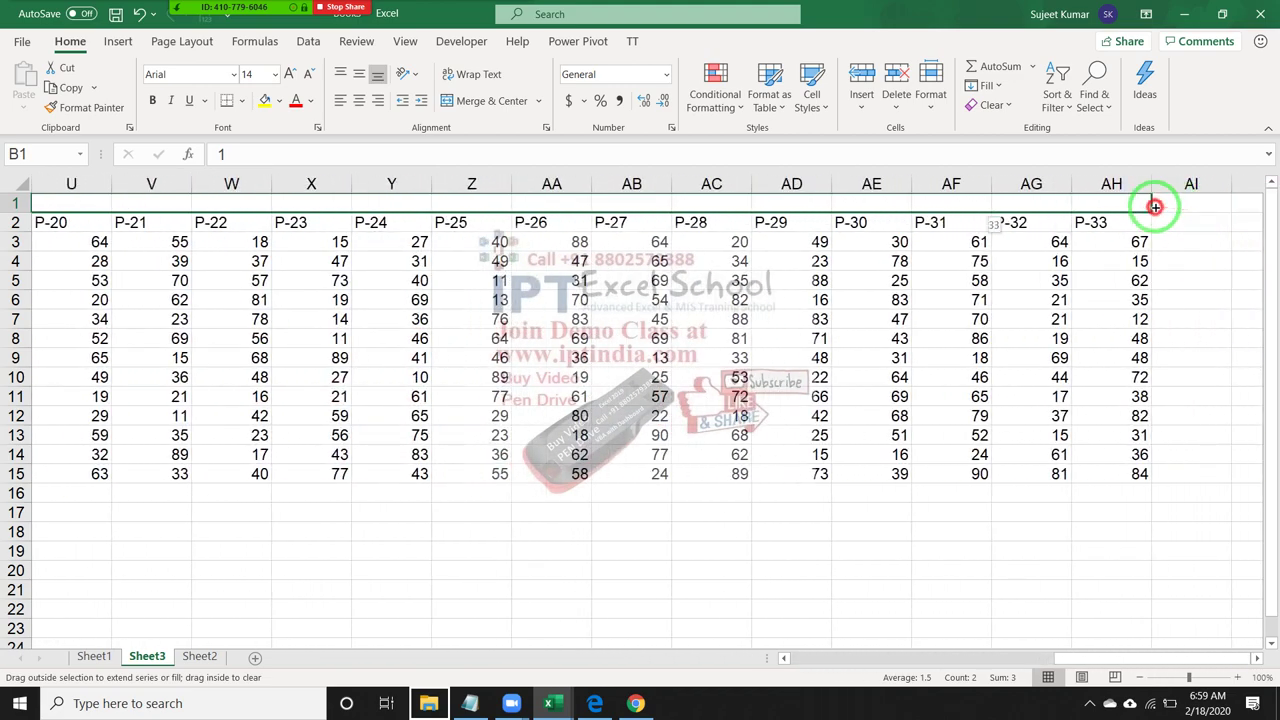
left_click_drag(1206, 211, 1145, 211)
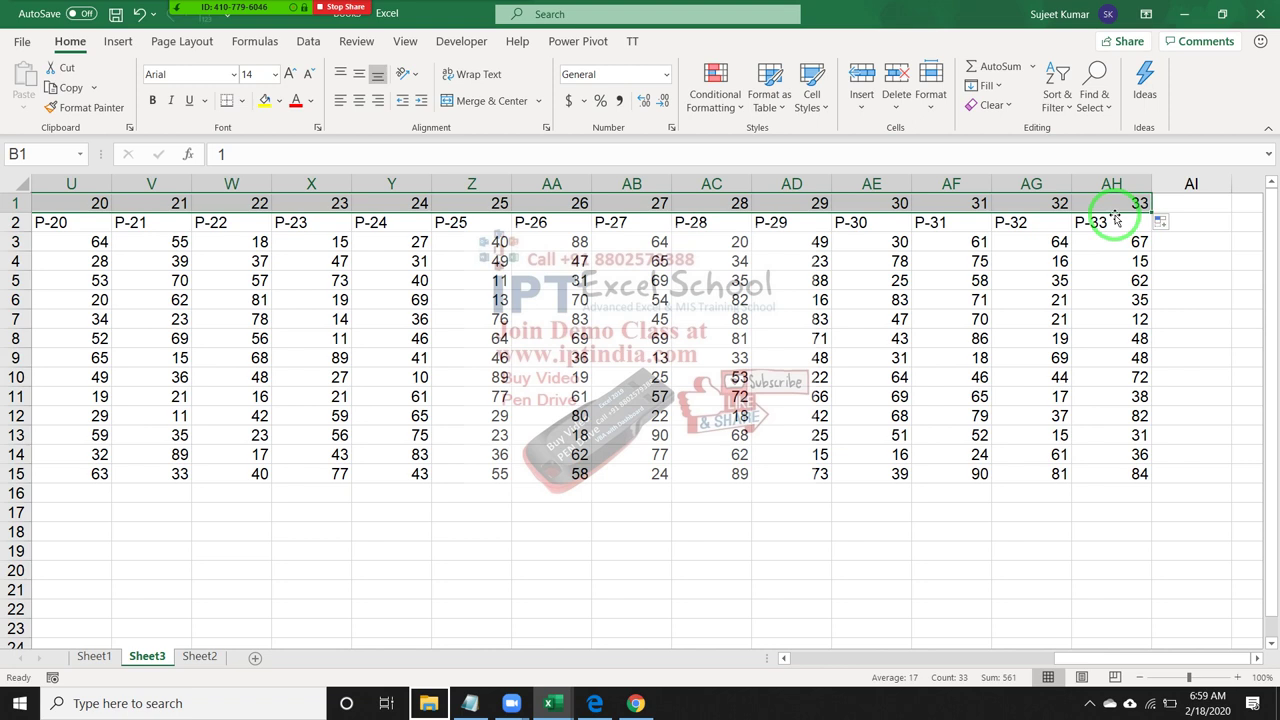
key("ctrl+c")
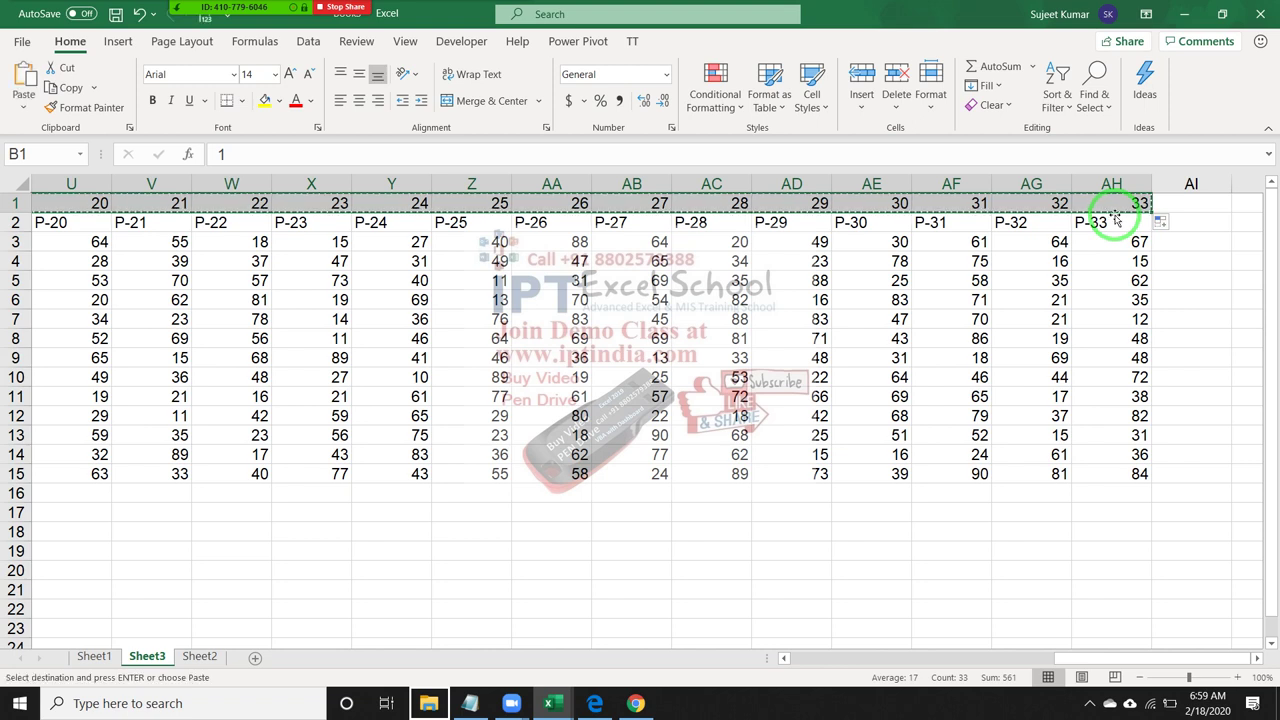
key("ctrl+Right")
key("Right")
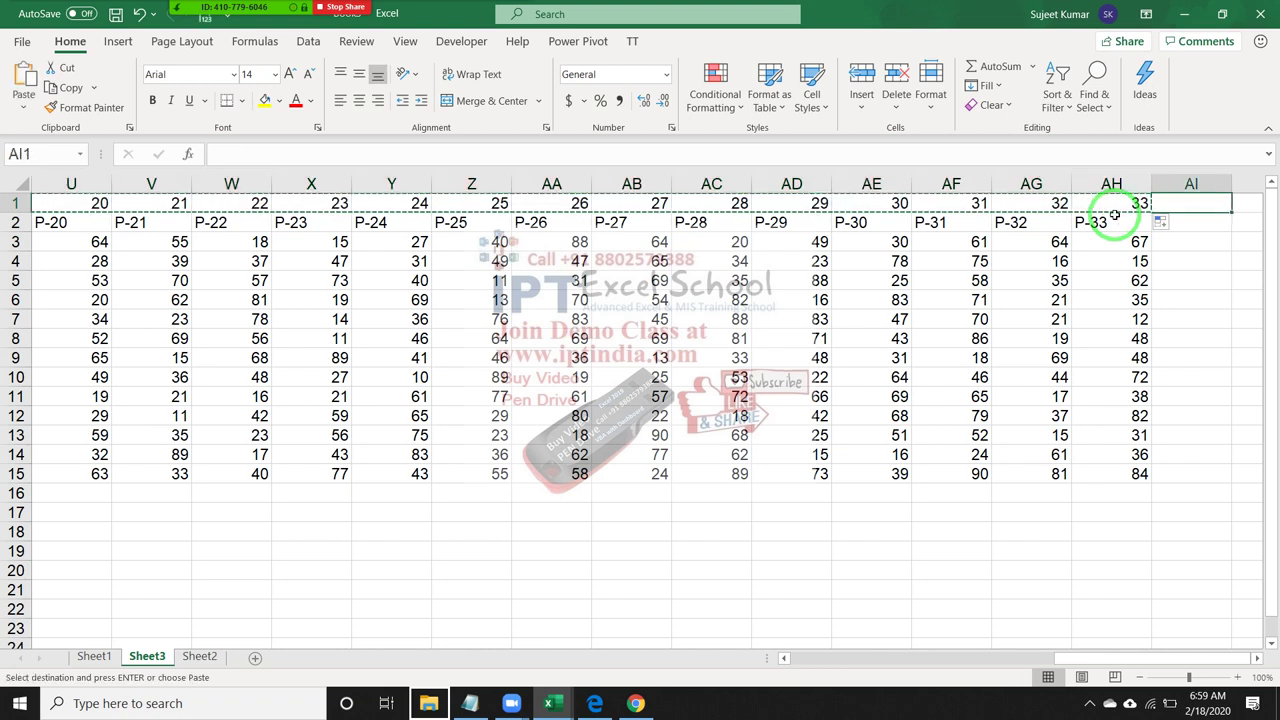
Paste the 1–33 numbering at AI1 and fill '%' headings across AI2:BO2.
key("ctrl+v")
key("Down")
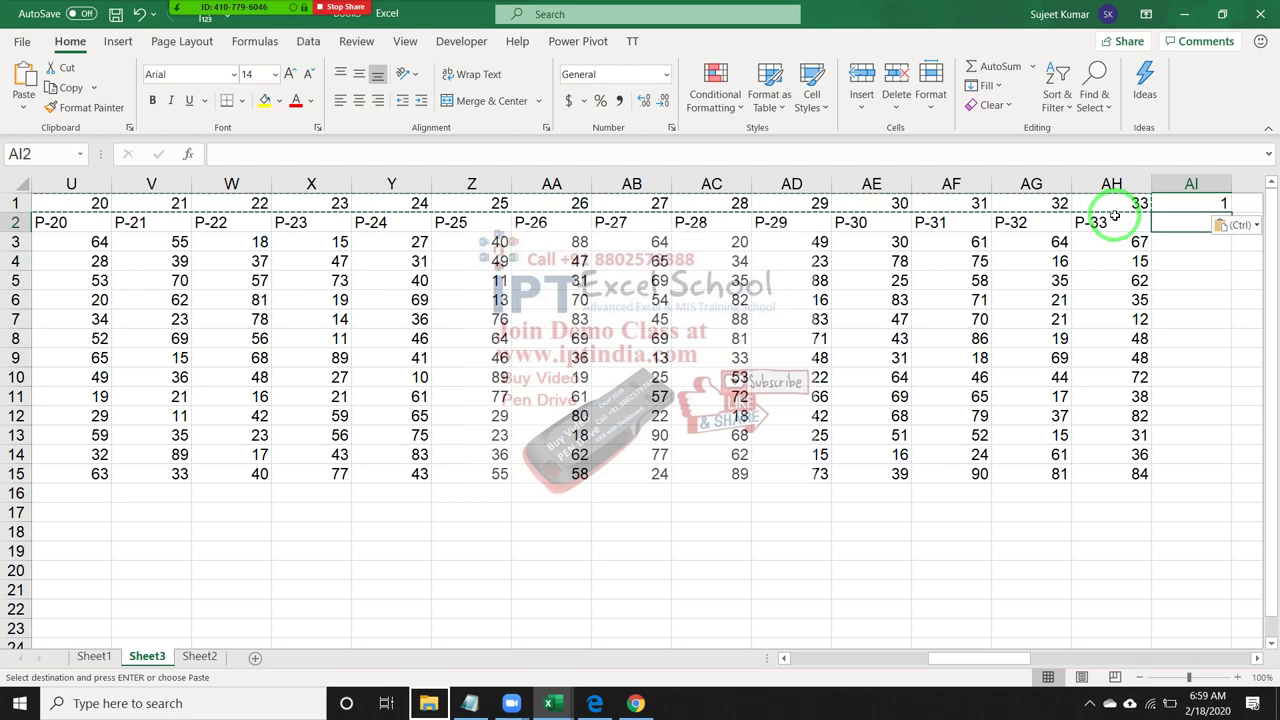
key("Escape")
type("%")
key("Up")
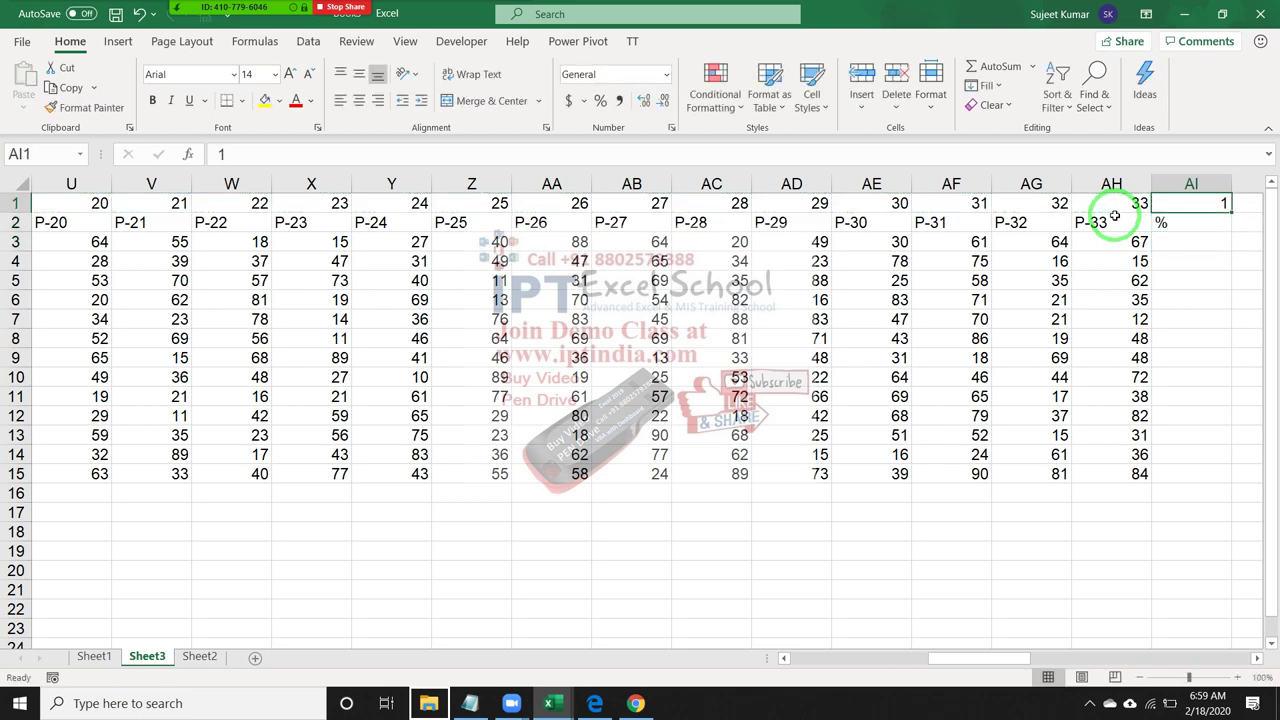
key("ctrl+Right")
key("Down")
key("ctrl+shift+Left")
key("ctrl+r")
key("Left")
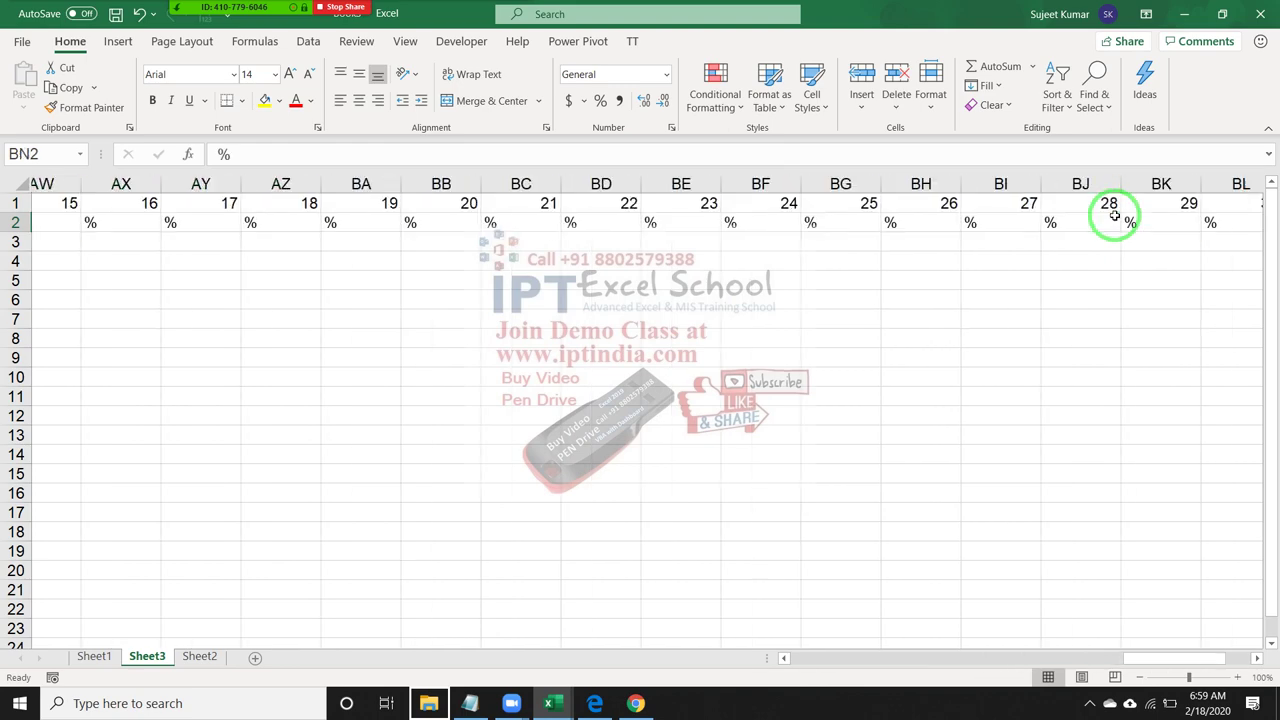
Check the numbers and % headings out to column BO, then view Sheet1.
key("Home")
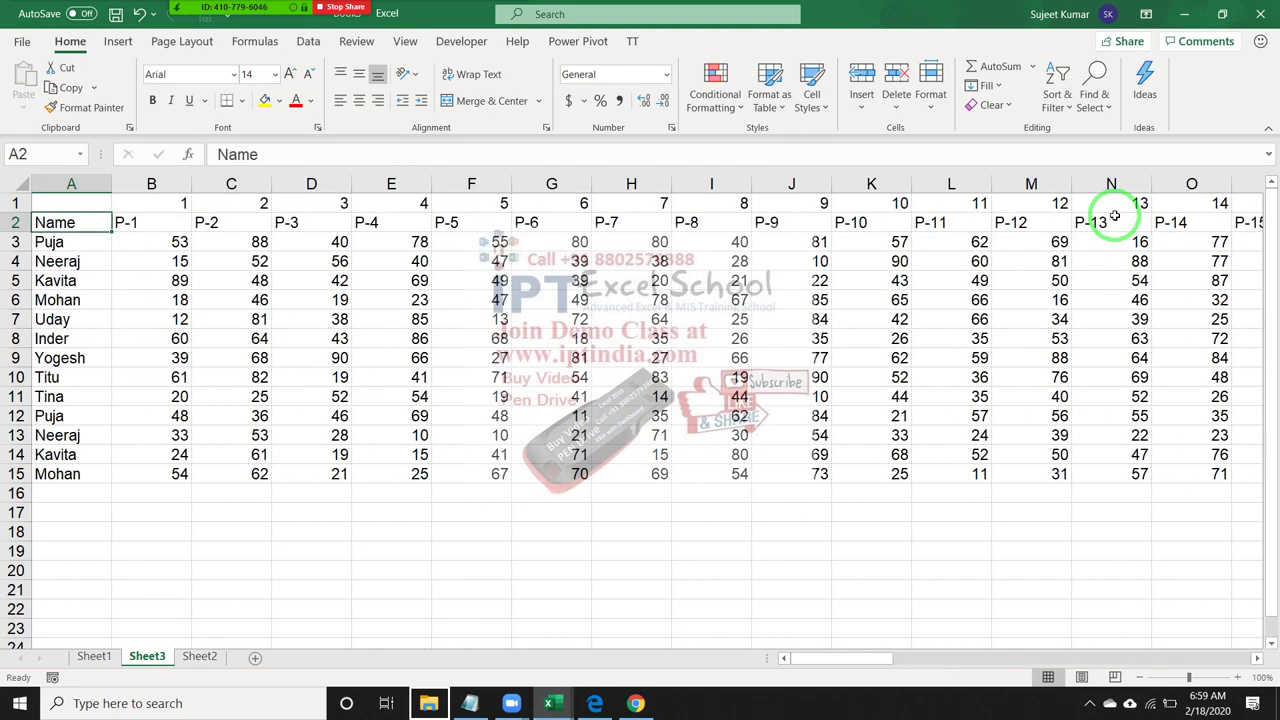
key("Down")
key("ctrl+Right")
key("Right")
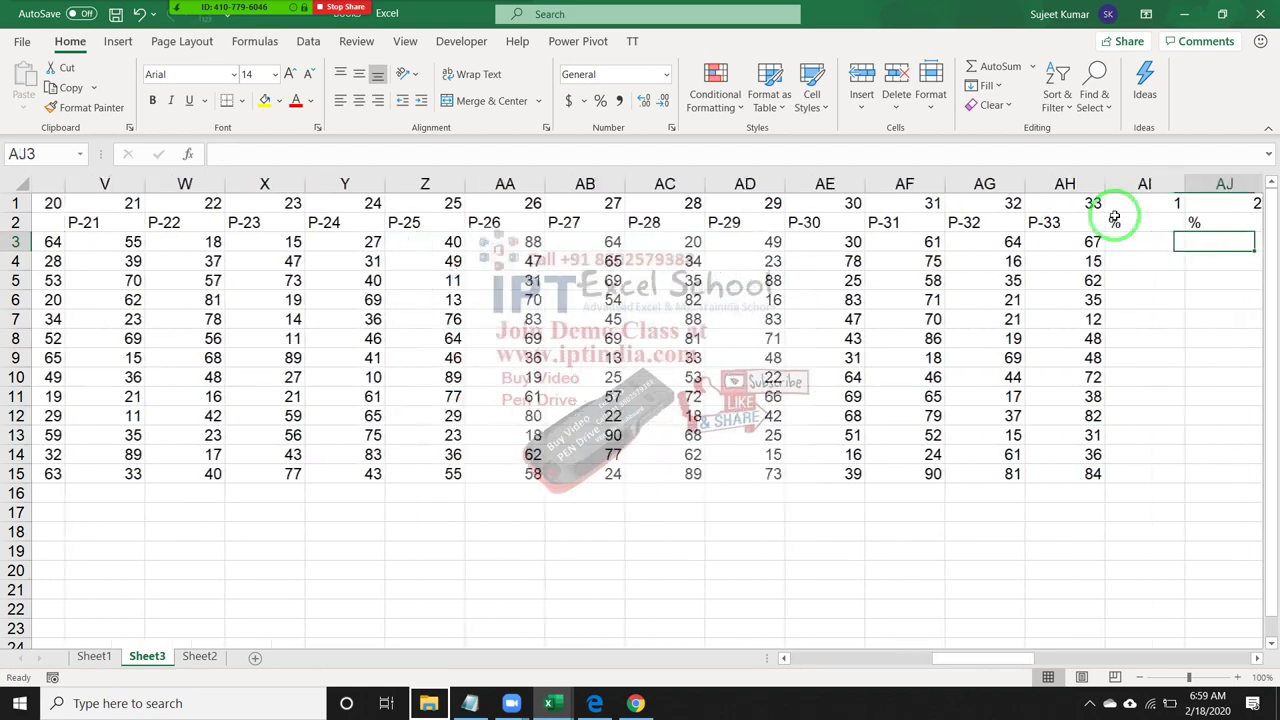
key("Up")
key("Up")
key("ctrl+Left")
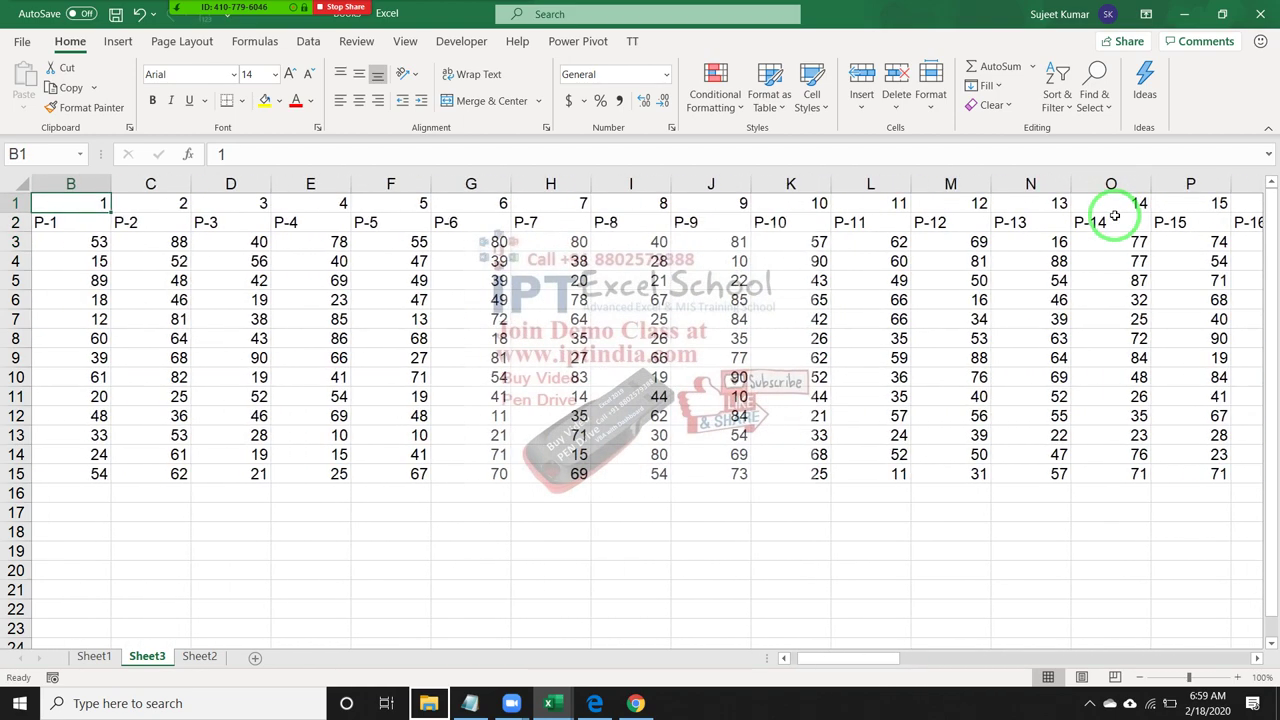
key("ctrl+Right")
key("Down")
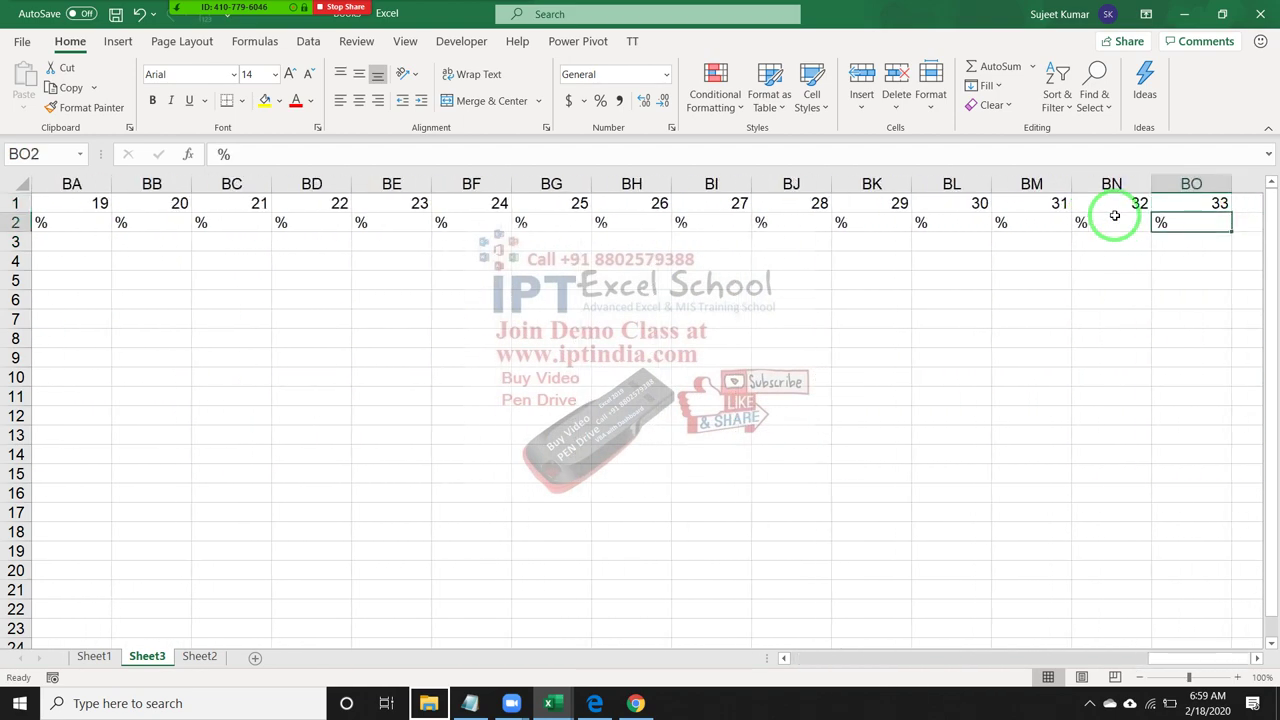
key("Left")
key("Left")
key("Left")
key("Left")
key("Left")
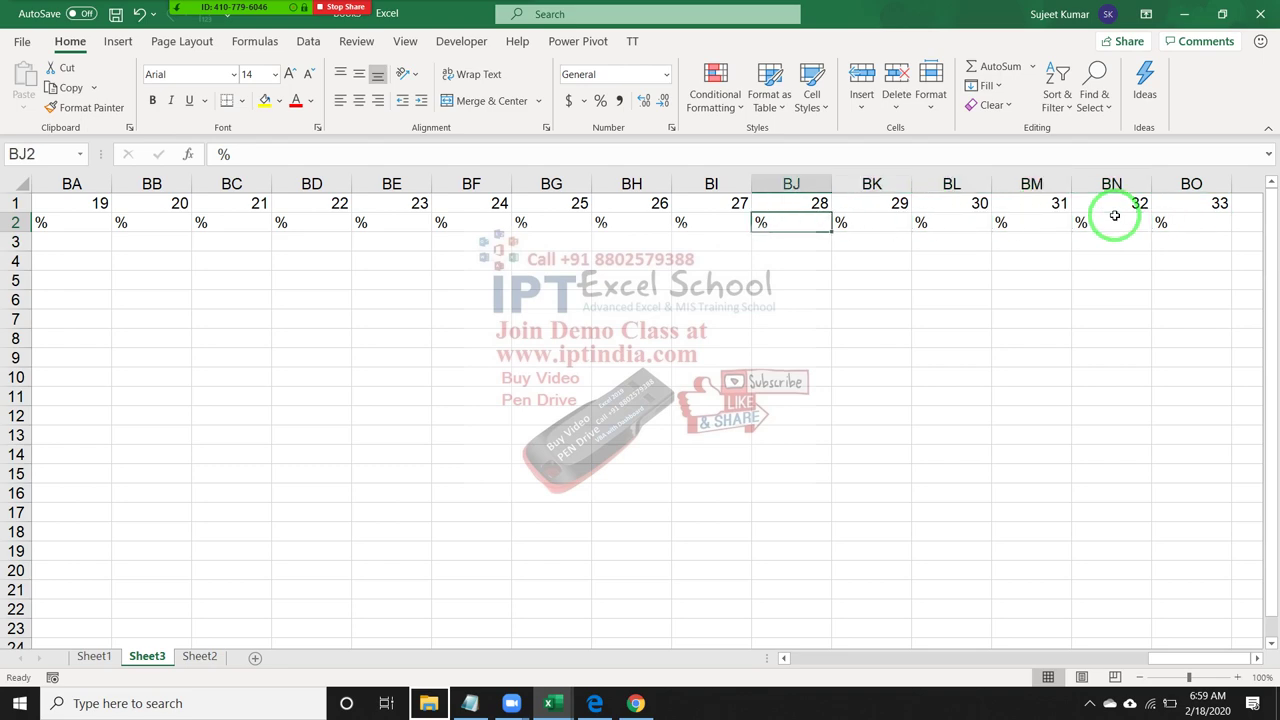
key("Up")
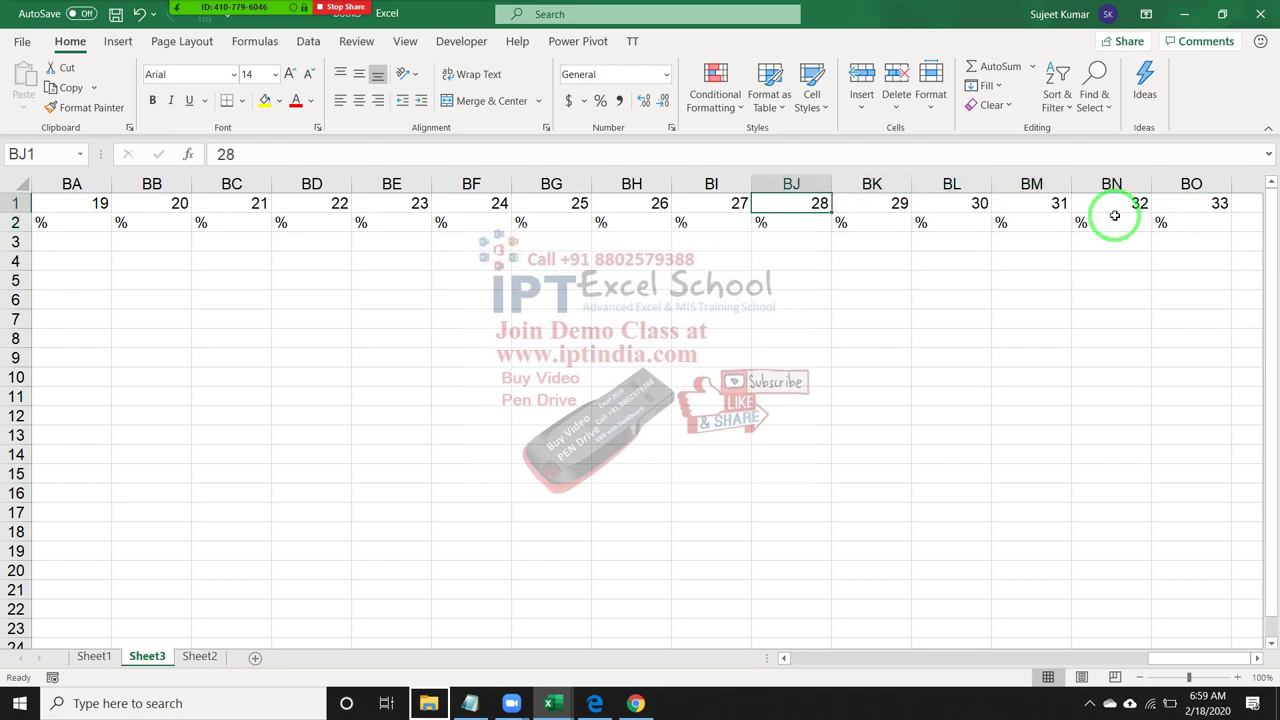
left_click(94, 656)
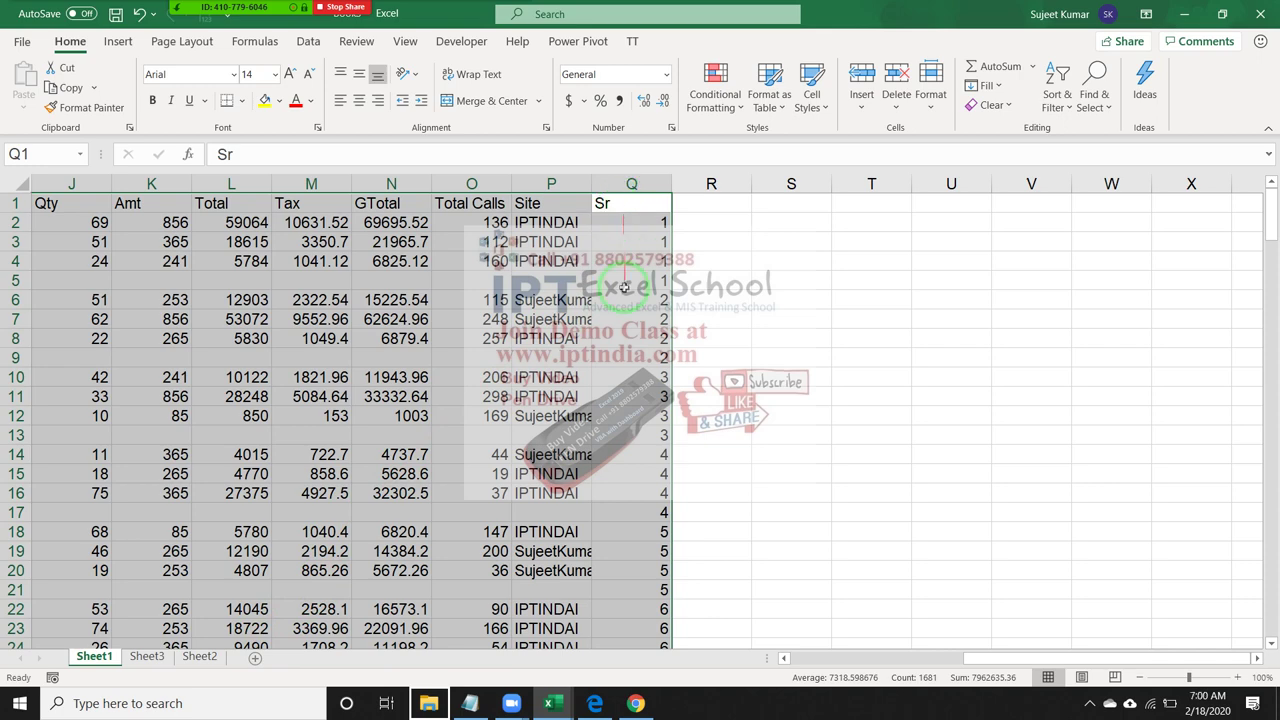
Back on Sheet3, select B1:BO14 covering all numbered score and % columns.
left_click(147, 659)
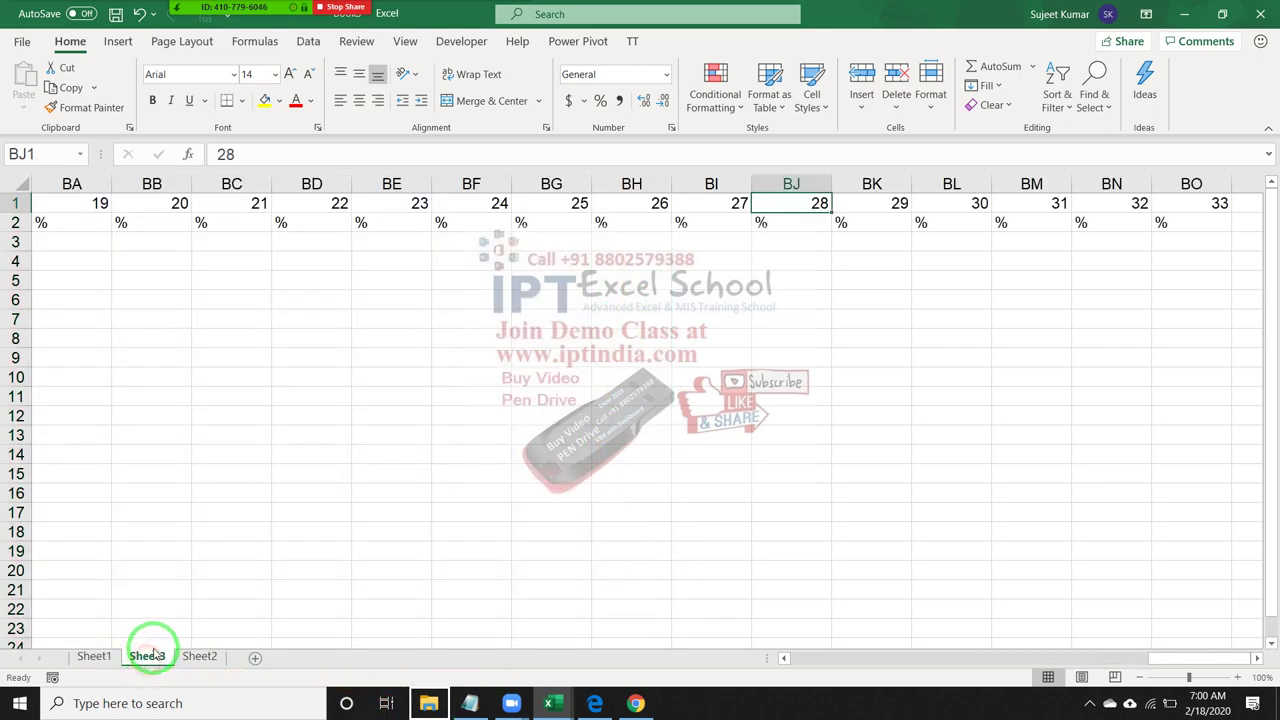
key("ctrl+Home")
key("Right")
key("Left")
key("Right")
key("Left")
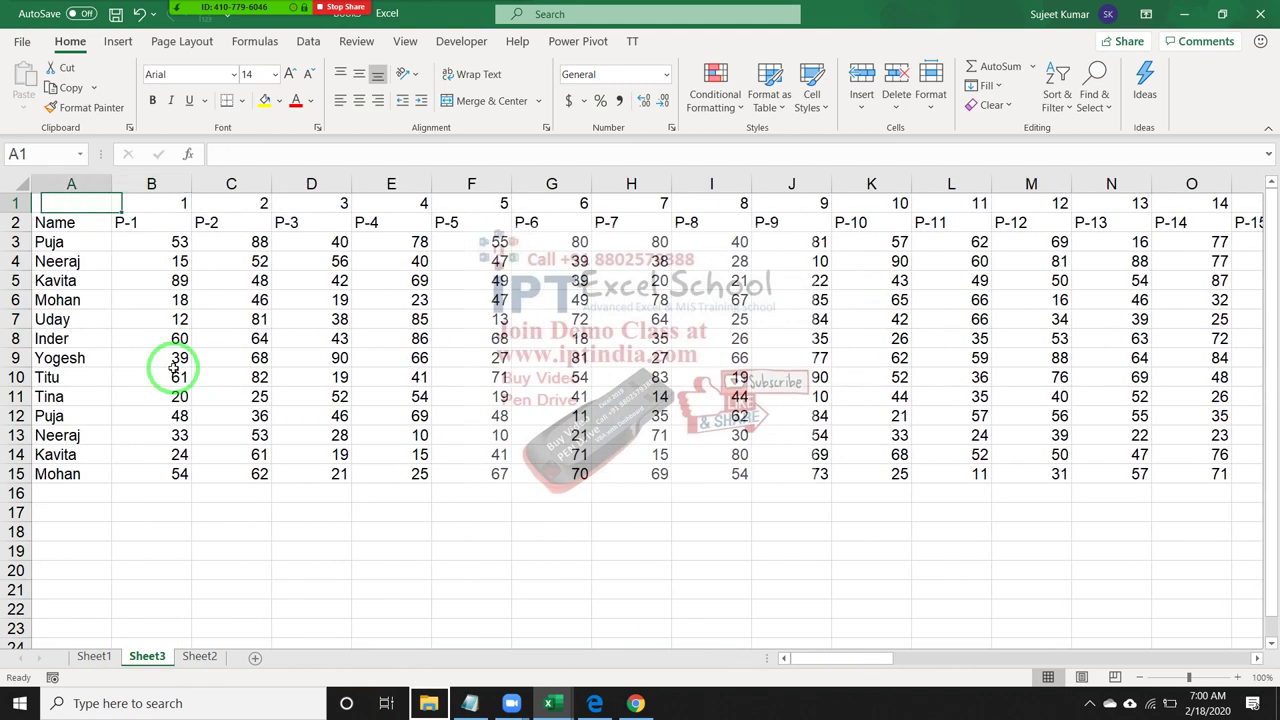
key("ctrl+shift+Right")
key("ctrl+shift+Right")
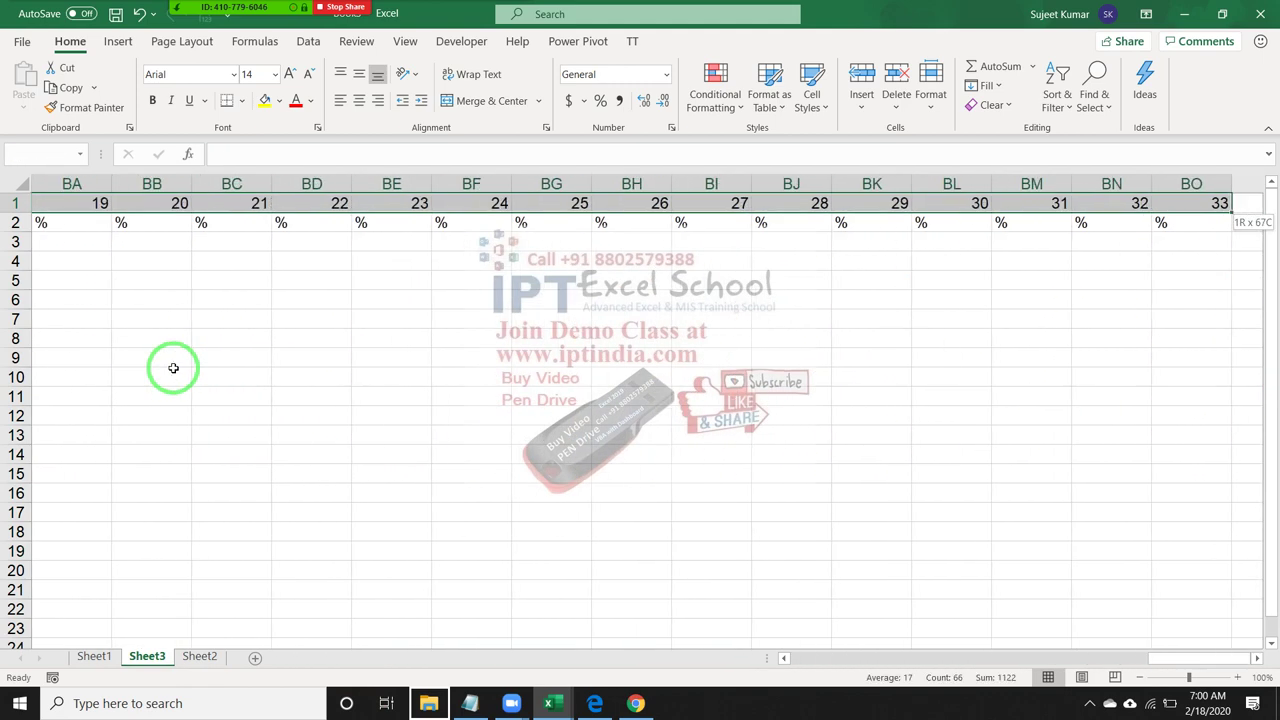
key("shift+Down")
key("shift+Down")
key("shift+Down")
key("shift+Down")
key("shift+Down")
key("shift+Down")
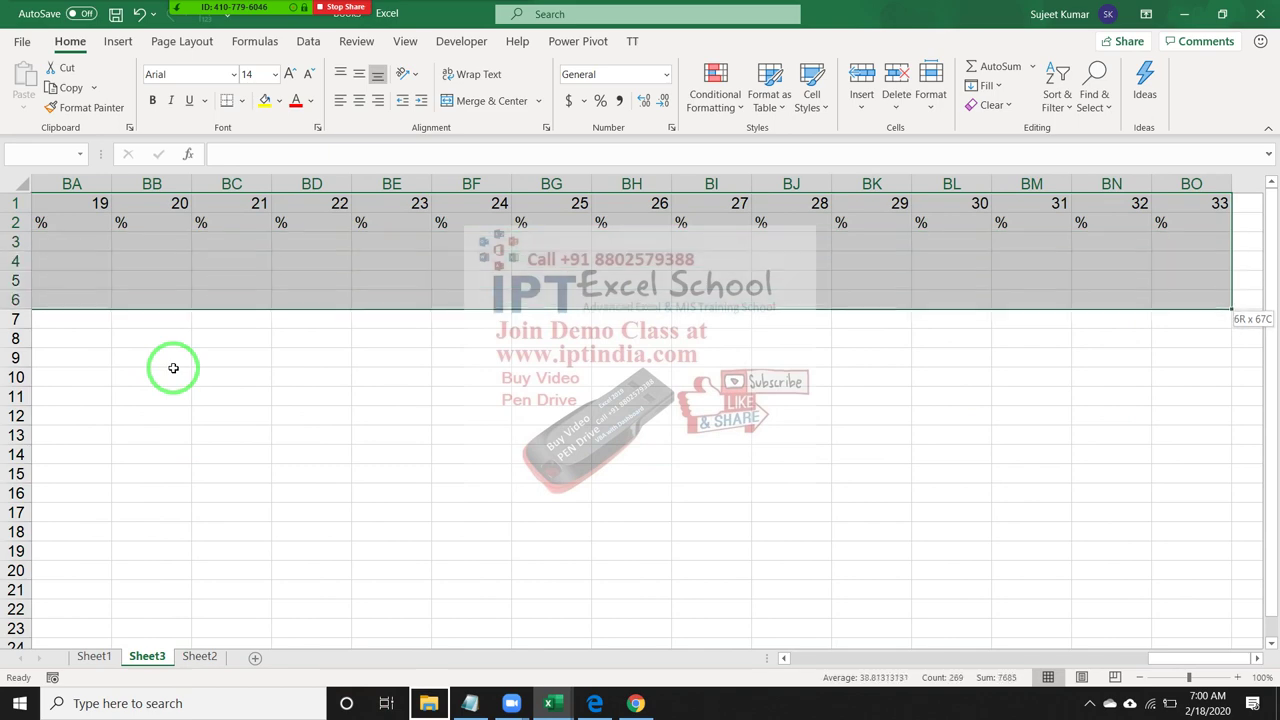
key("shift+Down")
key("shift+Down")
key("shift+Down")
key("shift+Down")
key("Right")
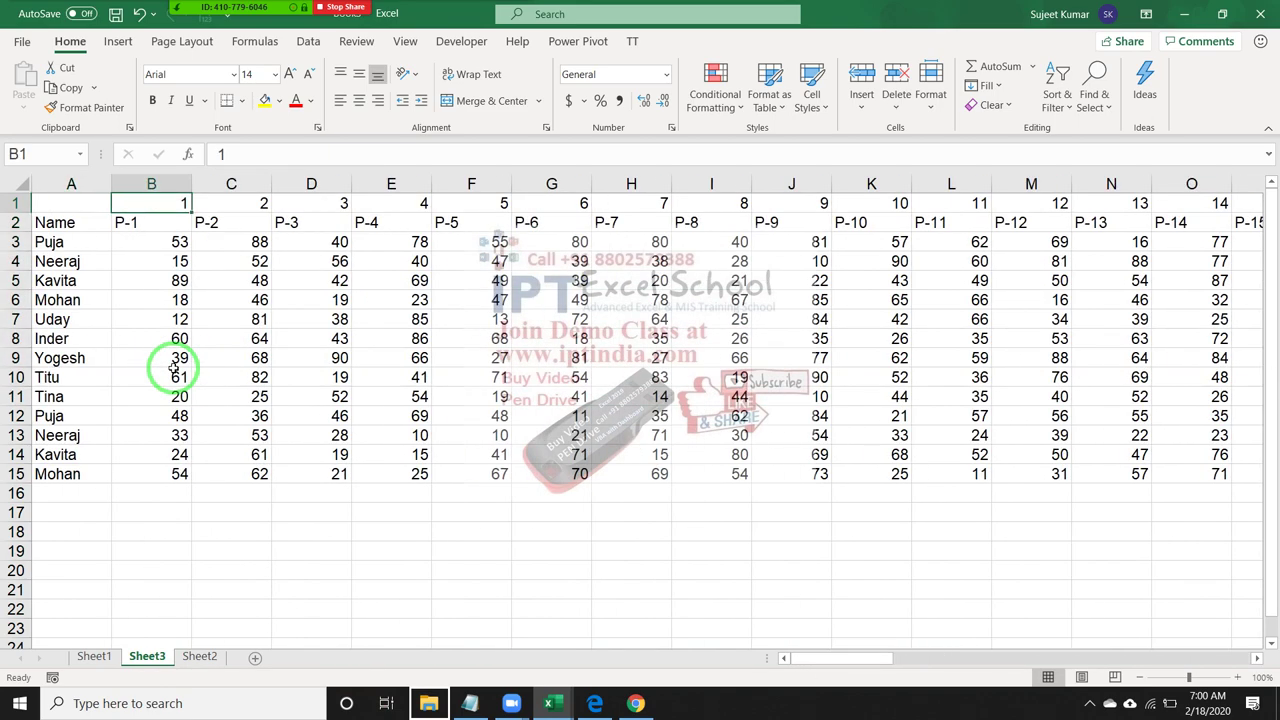
key("ctrl+shift+Right")
key("shift+Down")
key("shift+Down")
key("shift+Down")
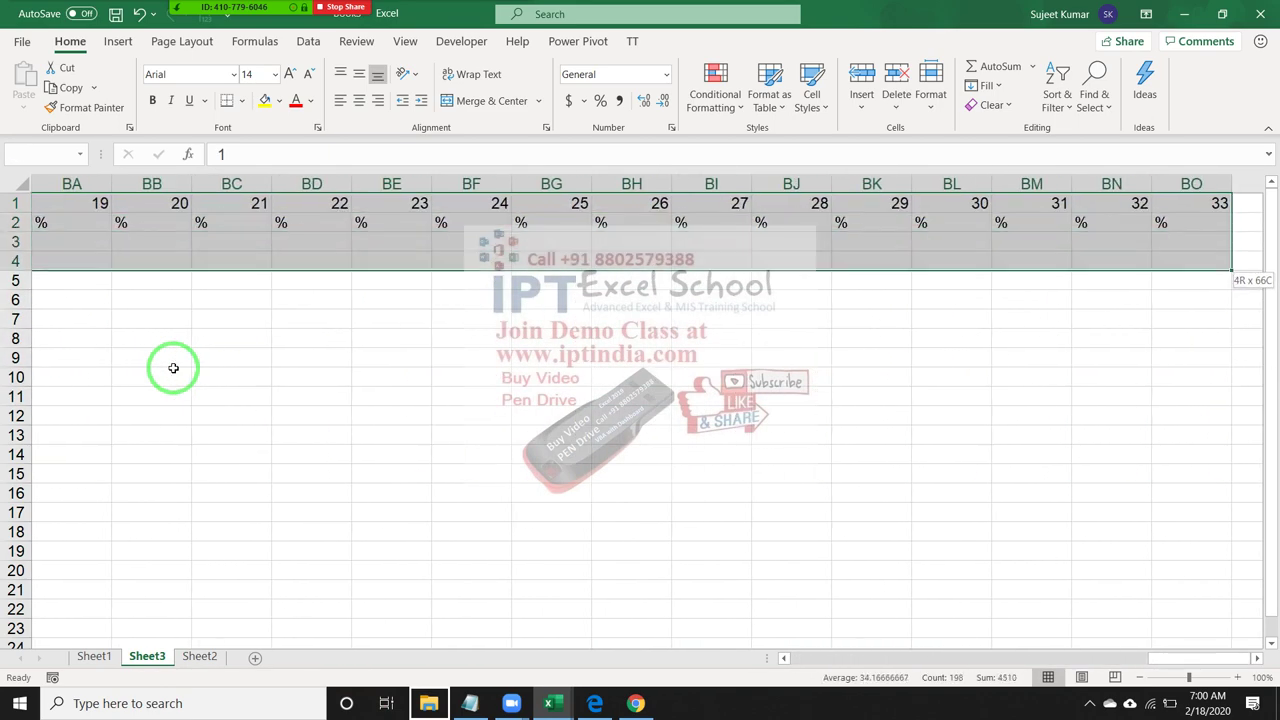
key("shift+Down")
key("shift+Down")
key("shift+Down")
key("shift+Down")
key("shift+Down")
key("shift+Down")
left_click_drag(253, 386, 391, 257)
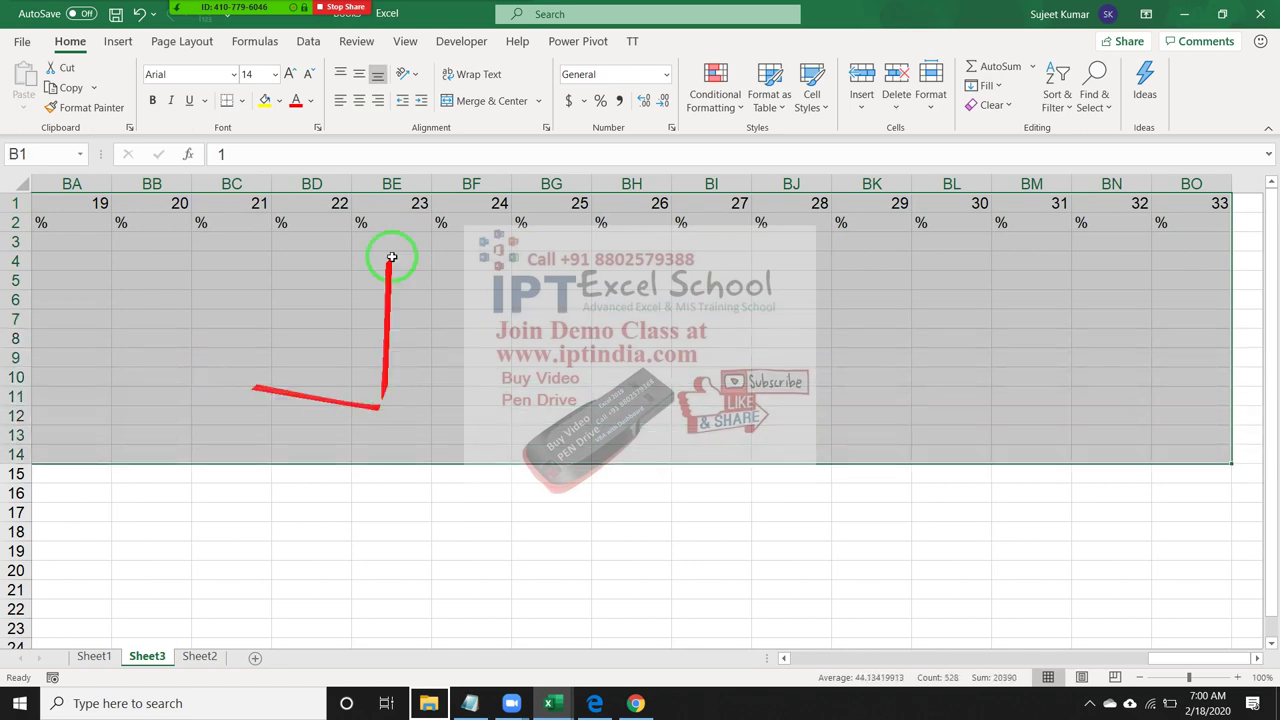
Custom-sort the columns left to right by Row 1, smallest to largest, then clear row 15.
left_click(1057, 95)
left_click(1068, 180)
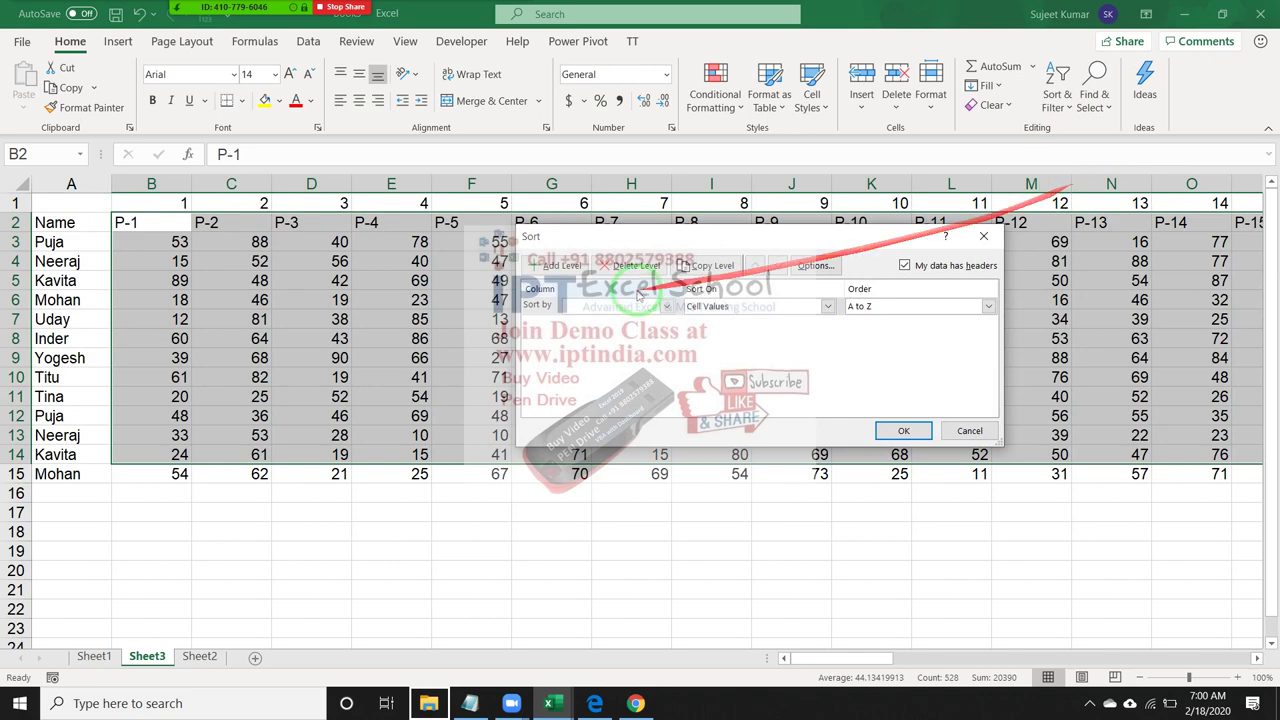
left_click(818, 266)
left_click(695, 351)
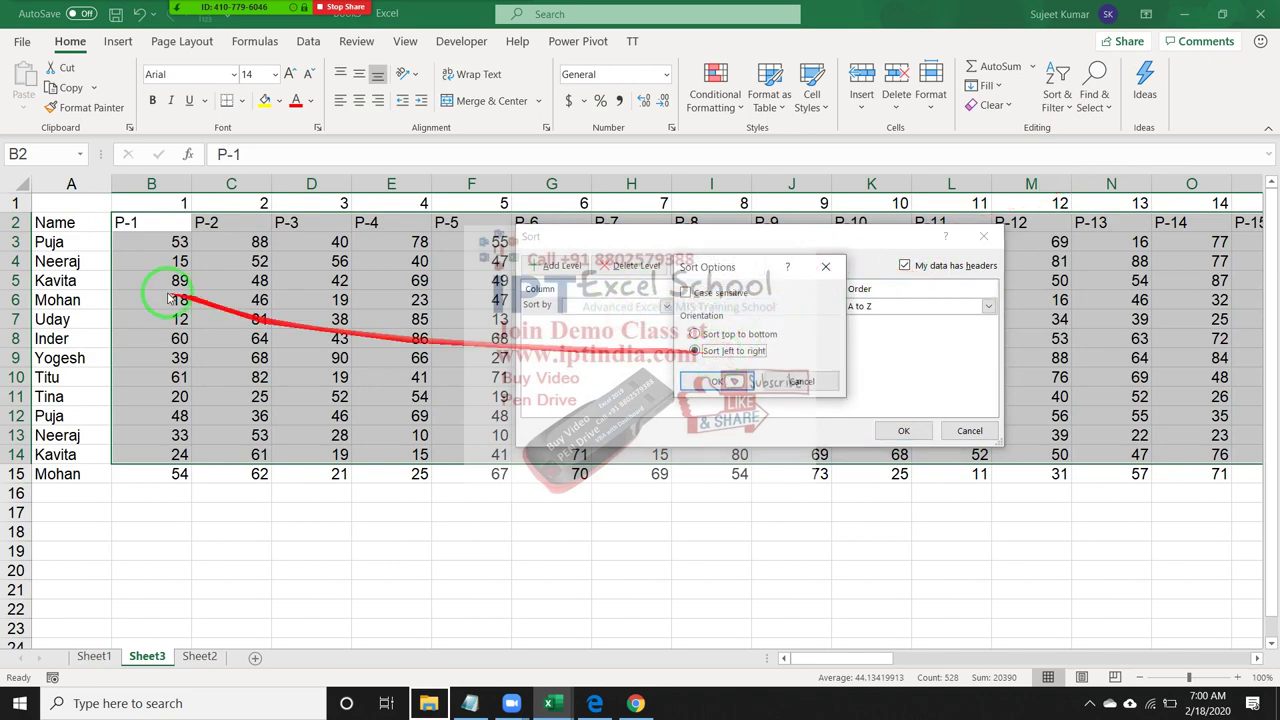
left_click(706, 384)
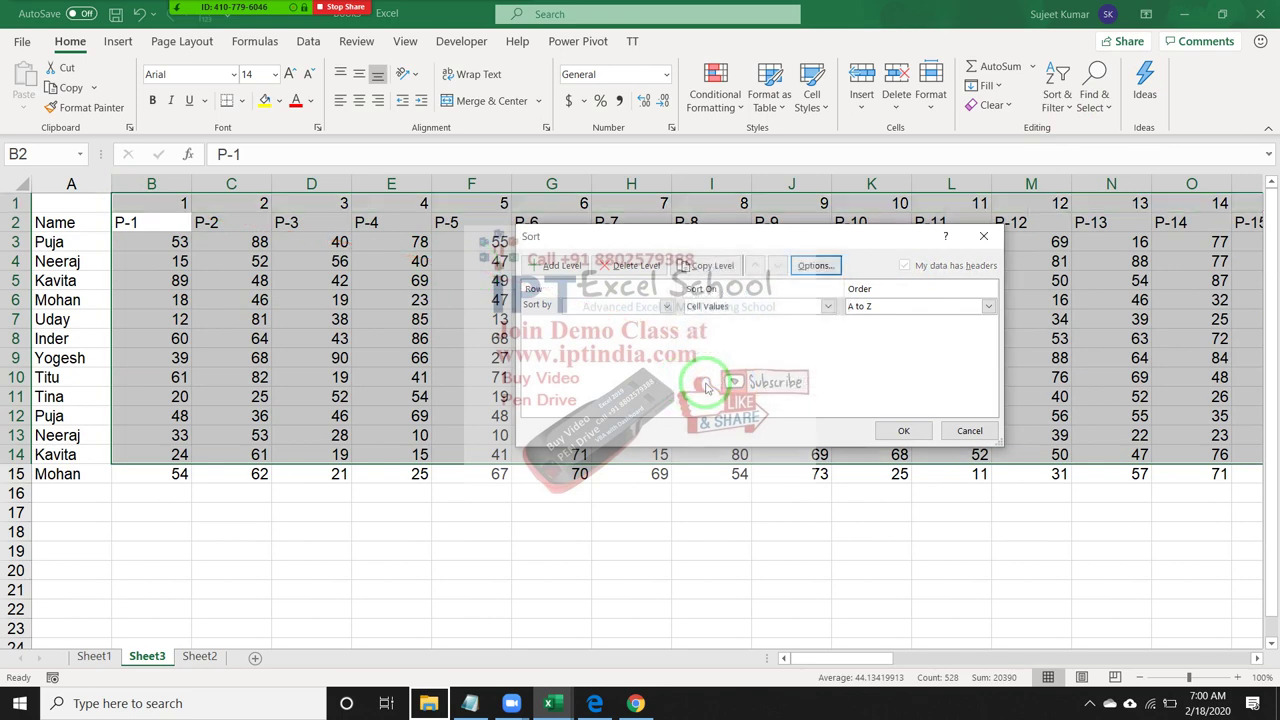
left_click(609, 307)
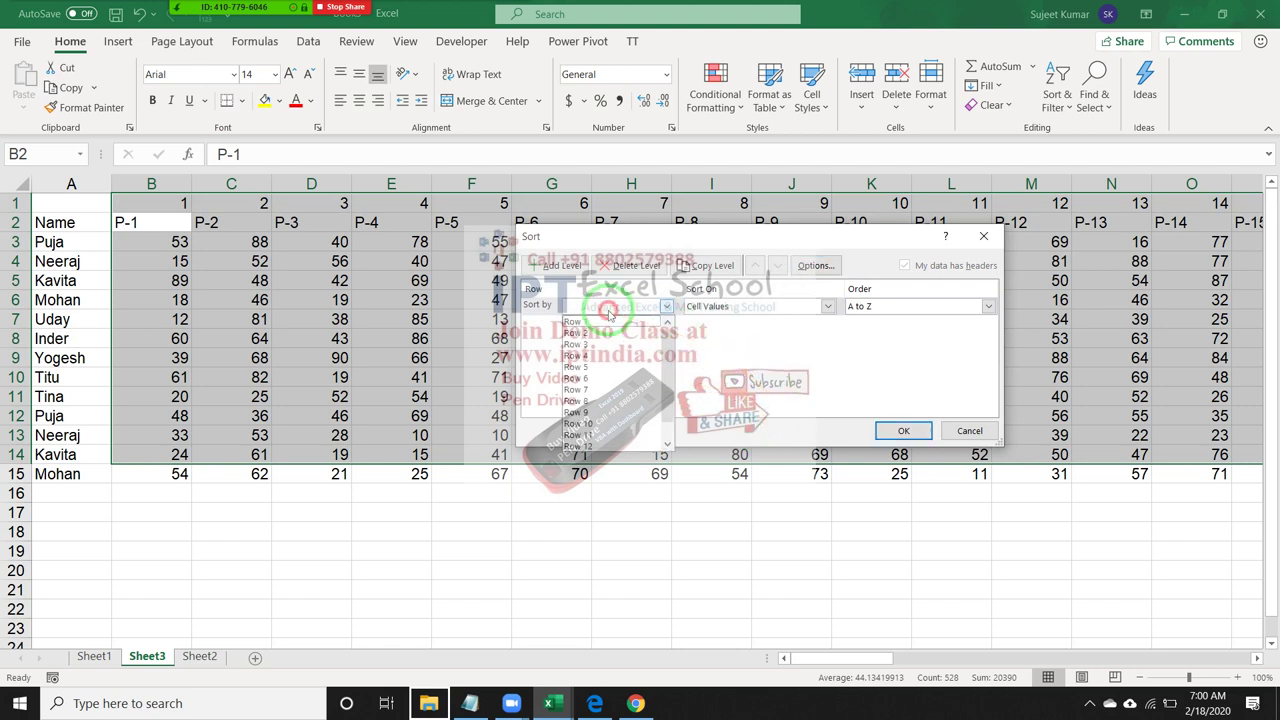
left_click(605, 321)
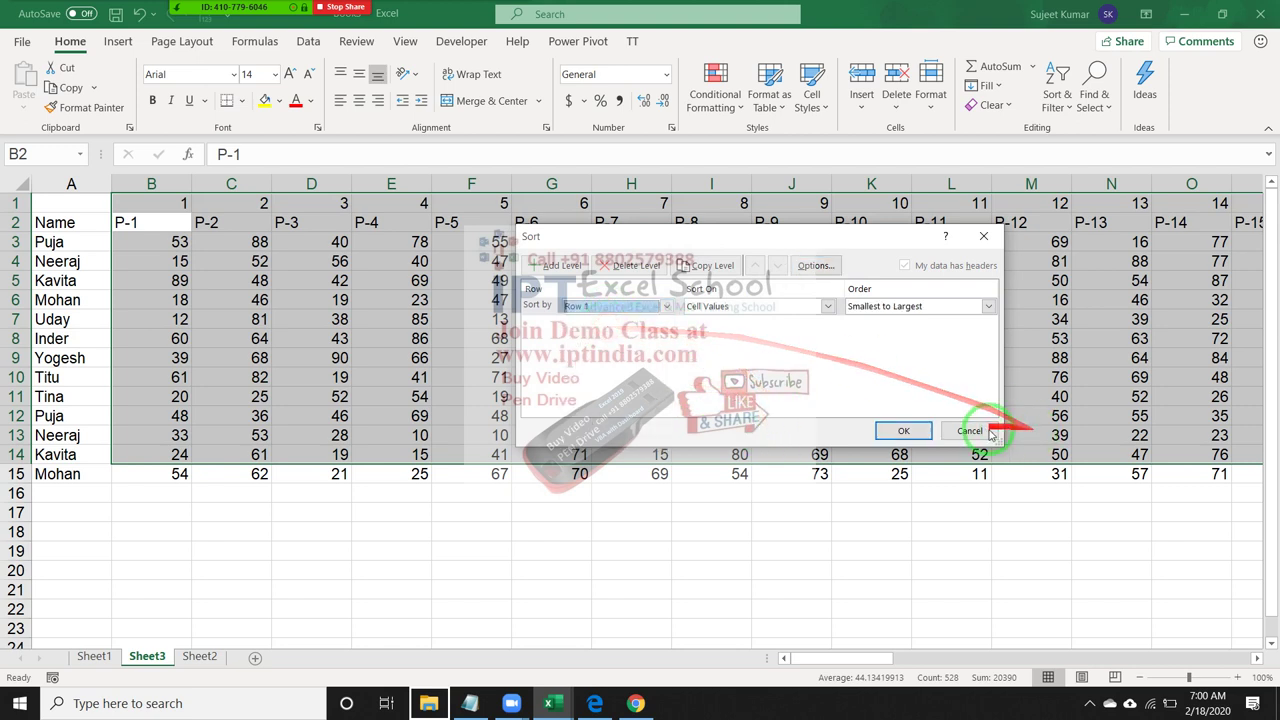
left_click(912, 428)
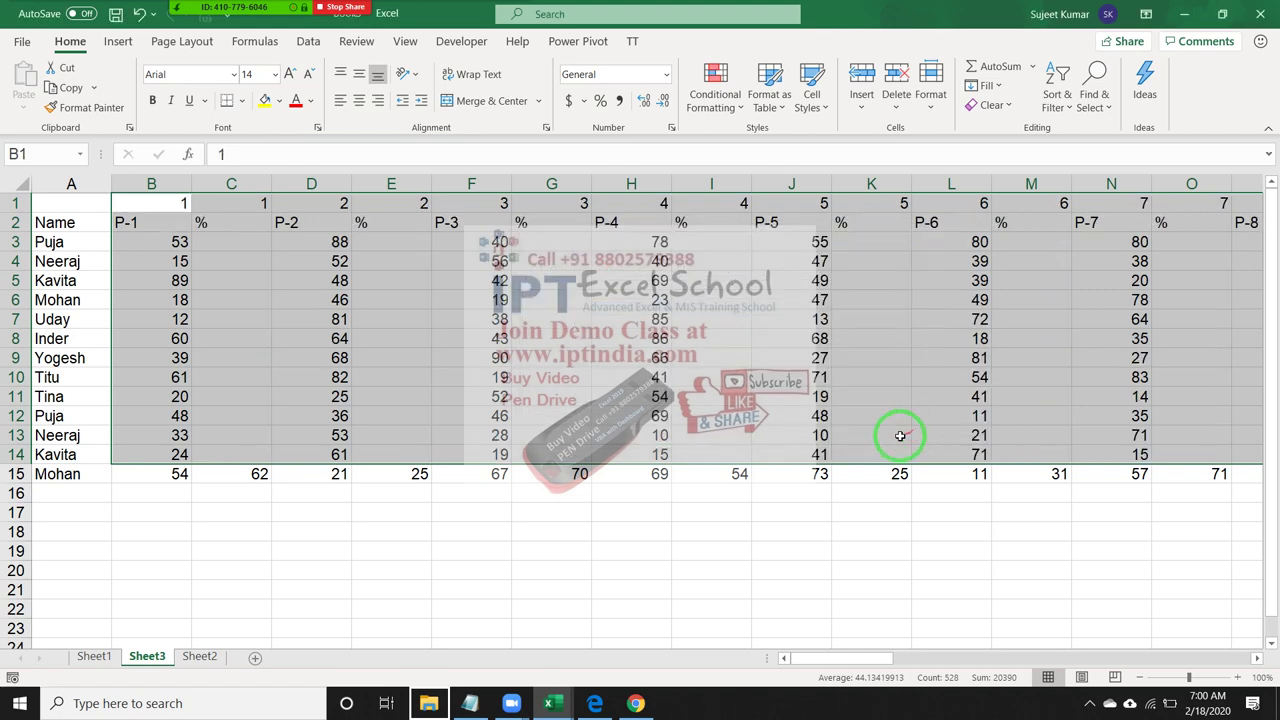
left_click(18, 474)
key("Delete")
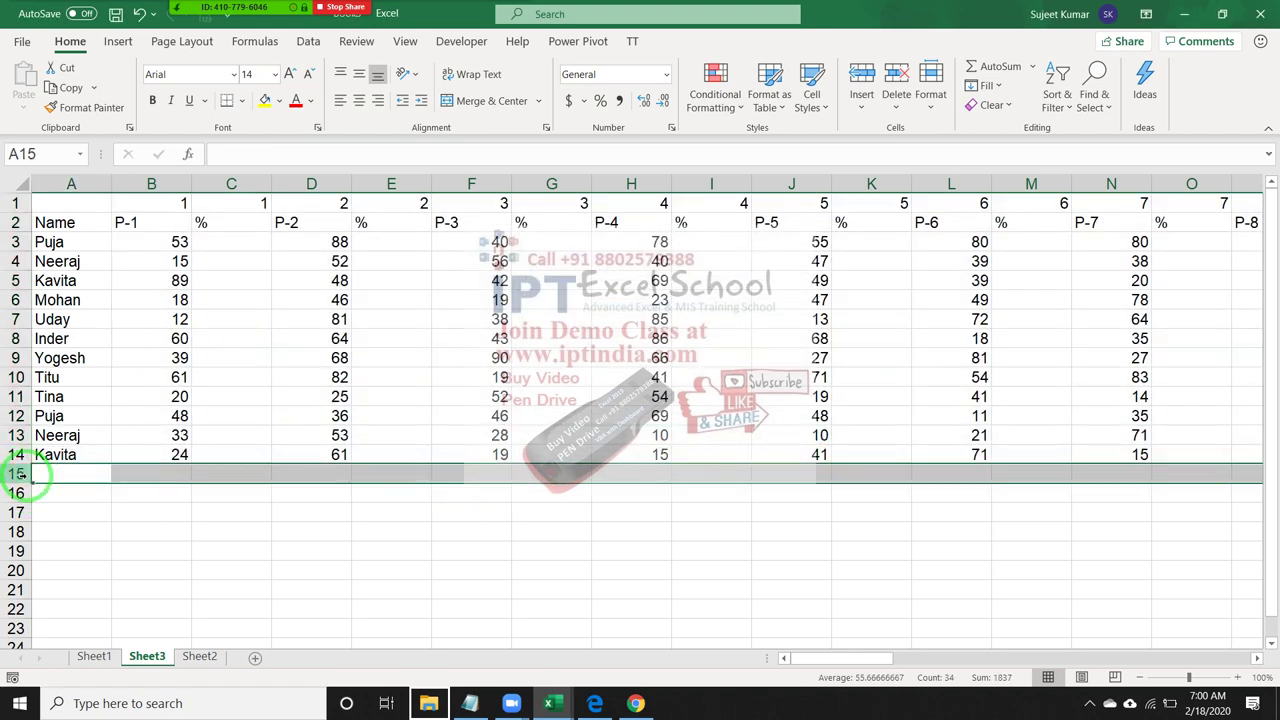
Delete the top numbering row so headings sit in row 1, then go to Sheet2.
left_click(255, 260)
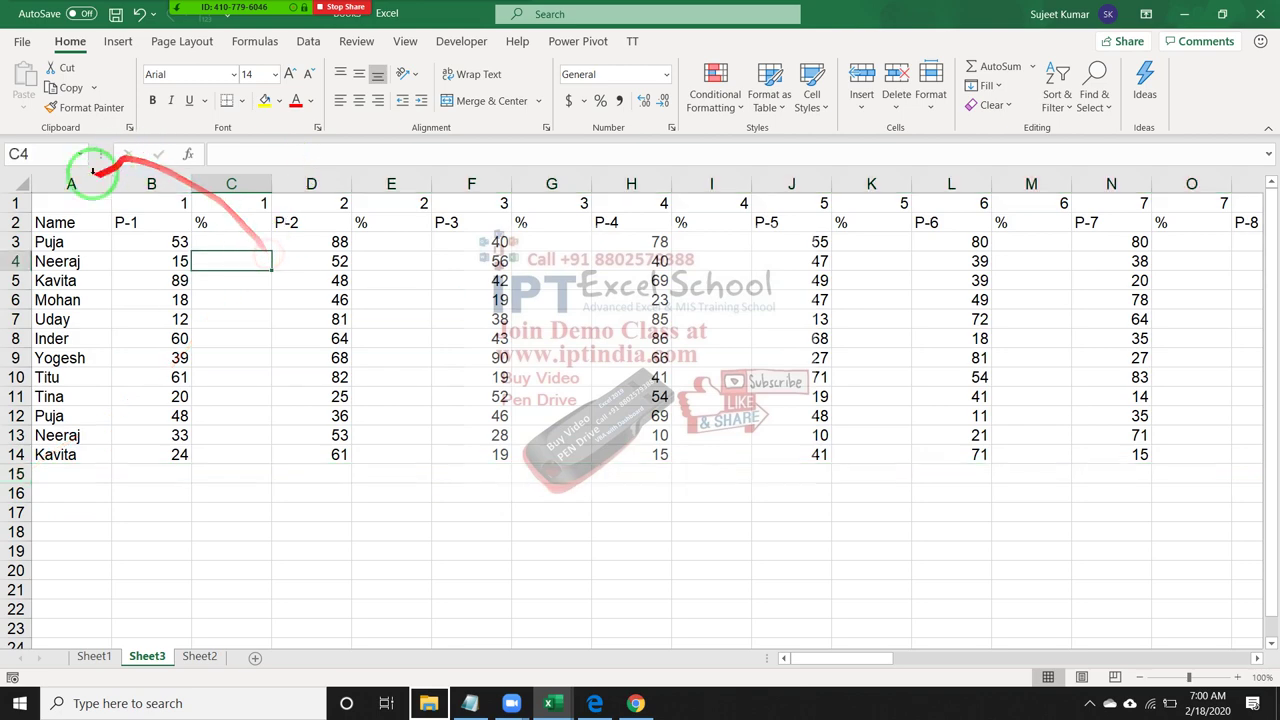
left_click(16, 203)
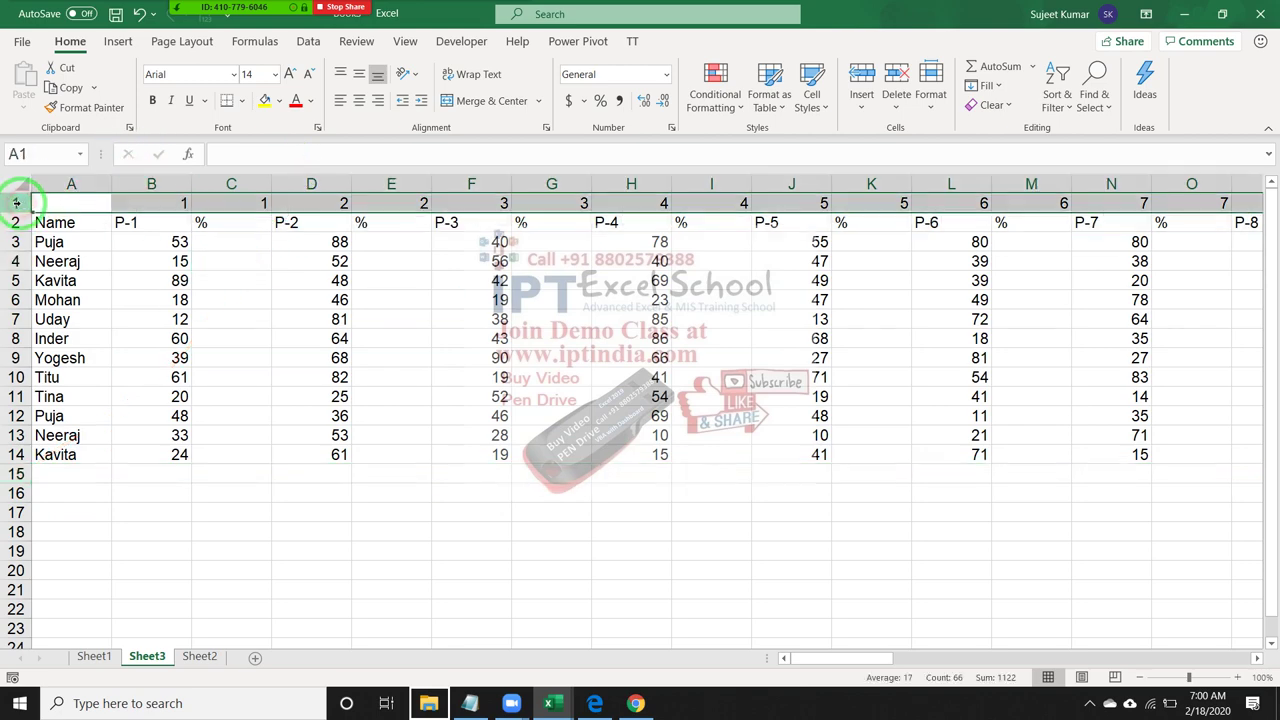
key("ctrl+minus")
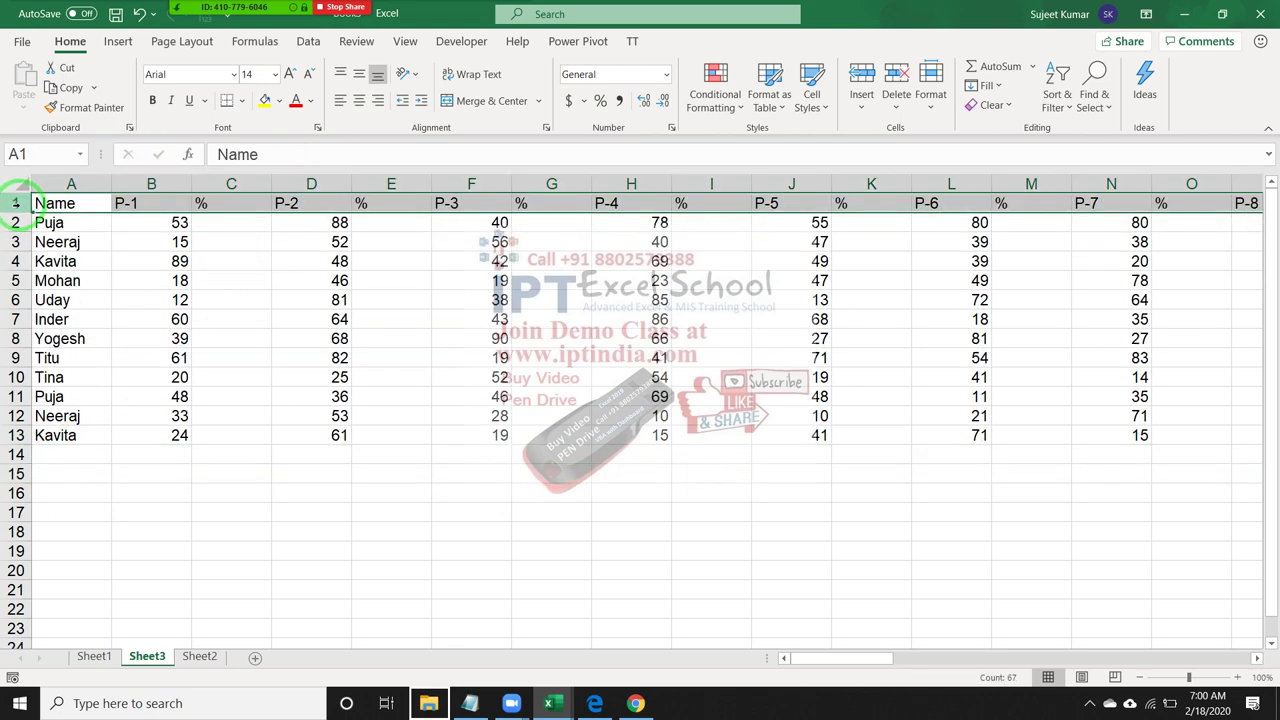
left_click(210, 230)
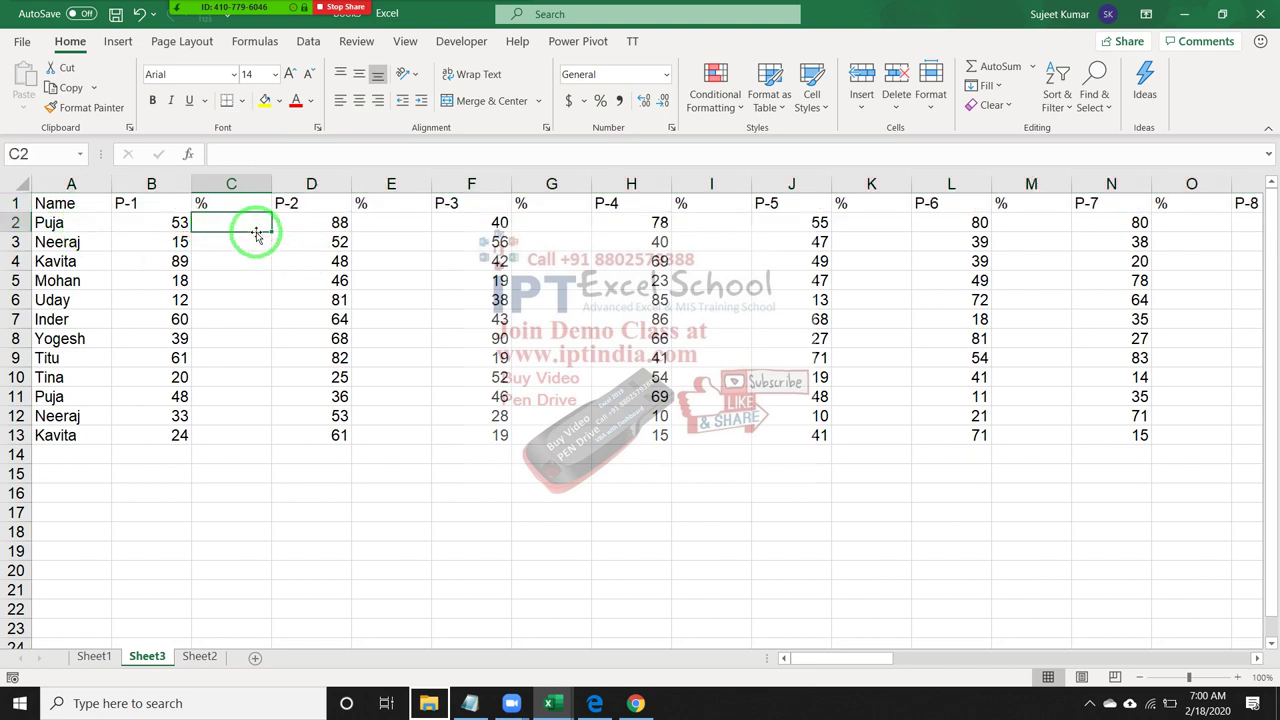
left_click(199, 656)
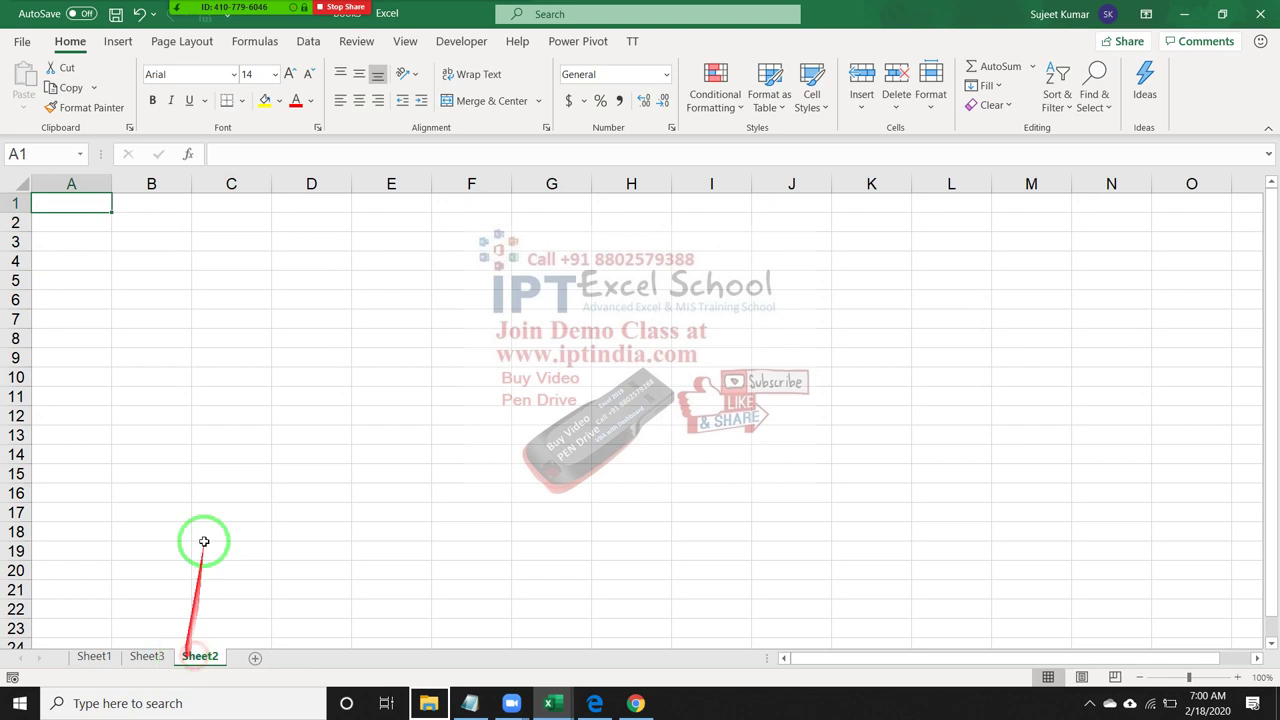
Fill every cell of Sheet2's C6:H14 with 856 at once, then return to Sheet3.
left_click_drag(250, 298, 636, 452)
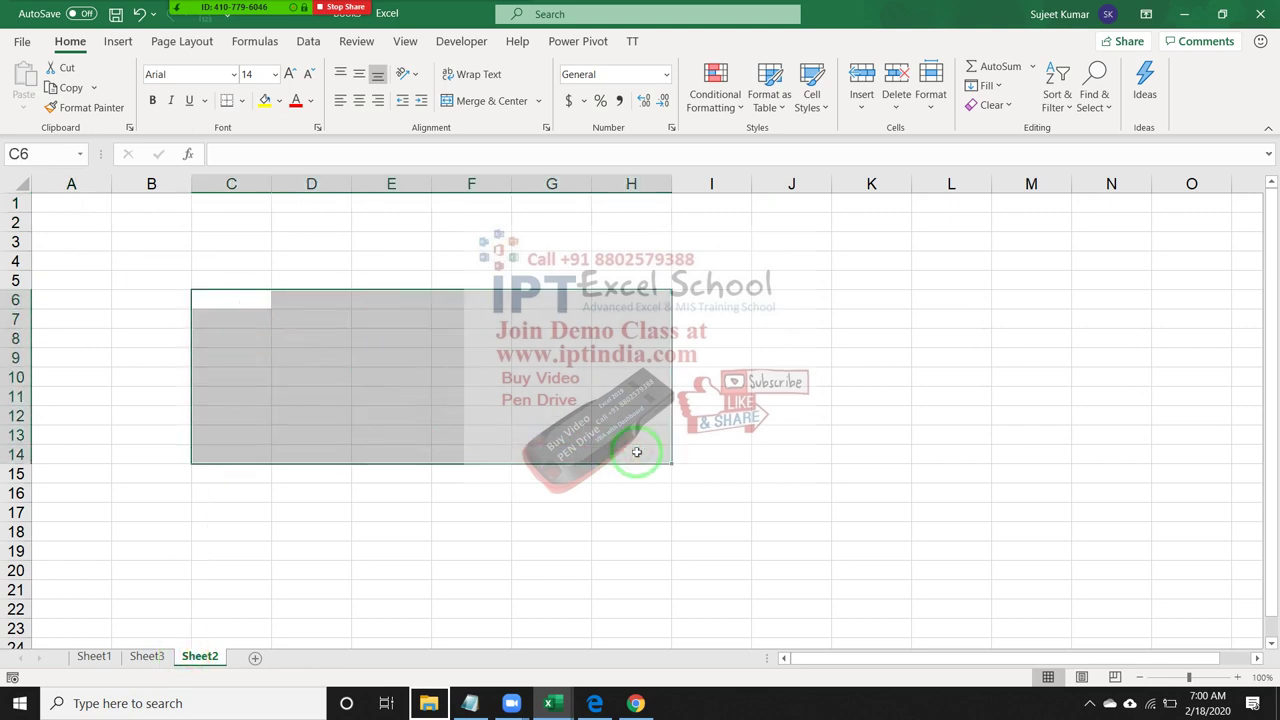
type("965")
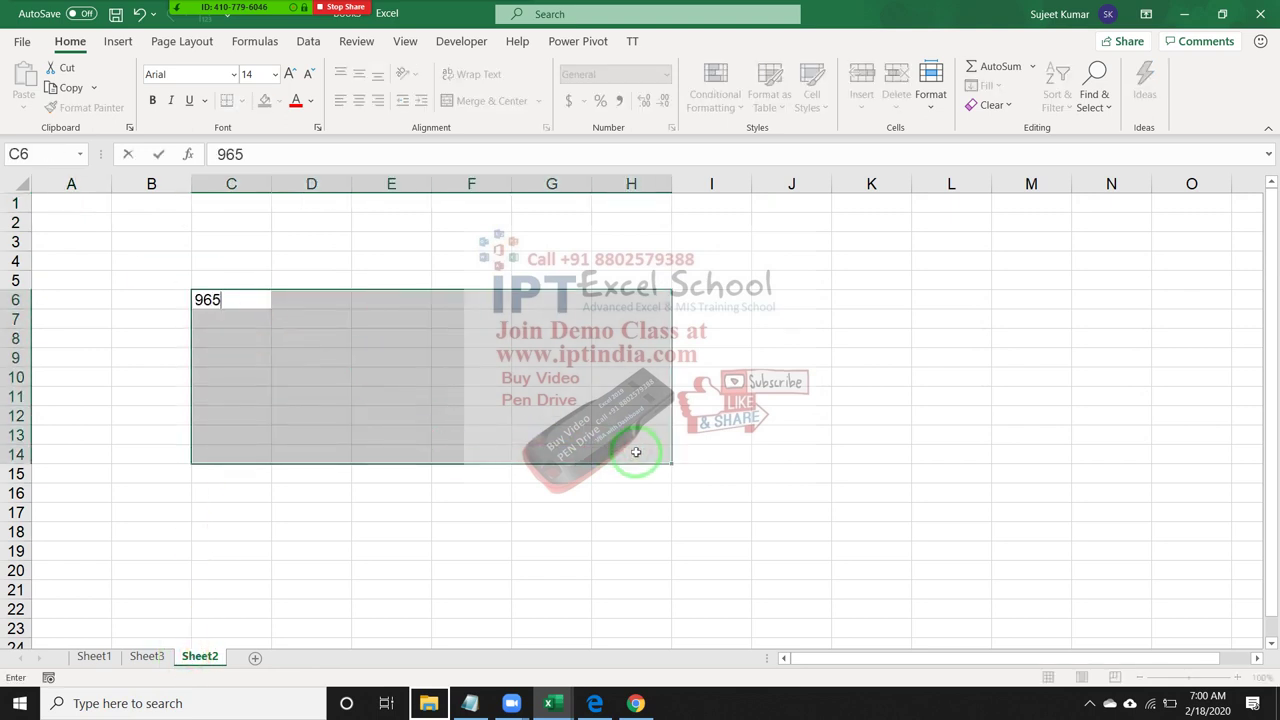
left_click(146, 656)
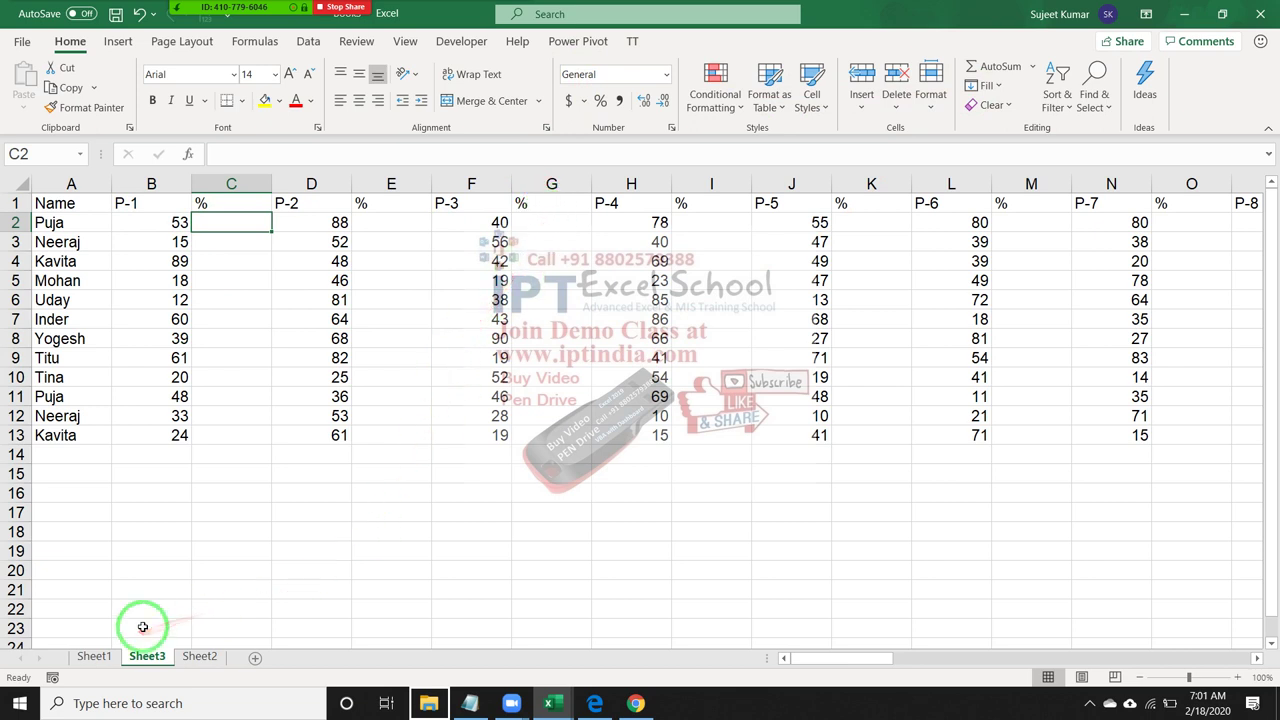
left_click(208, 656)
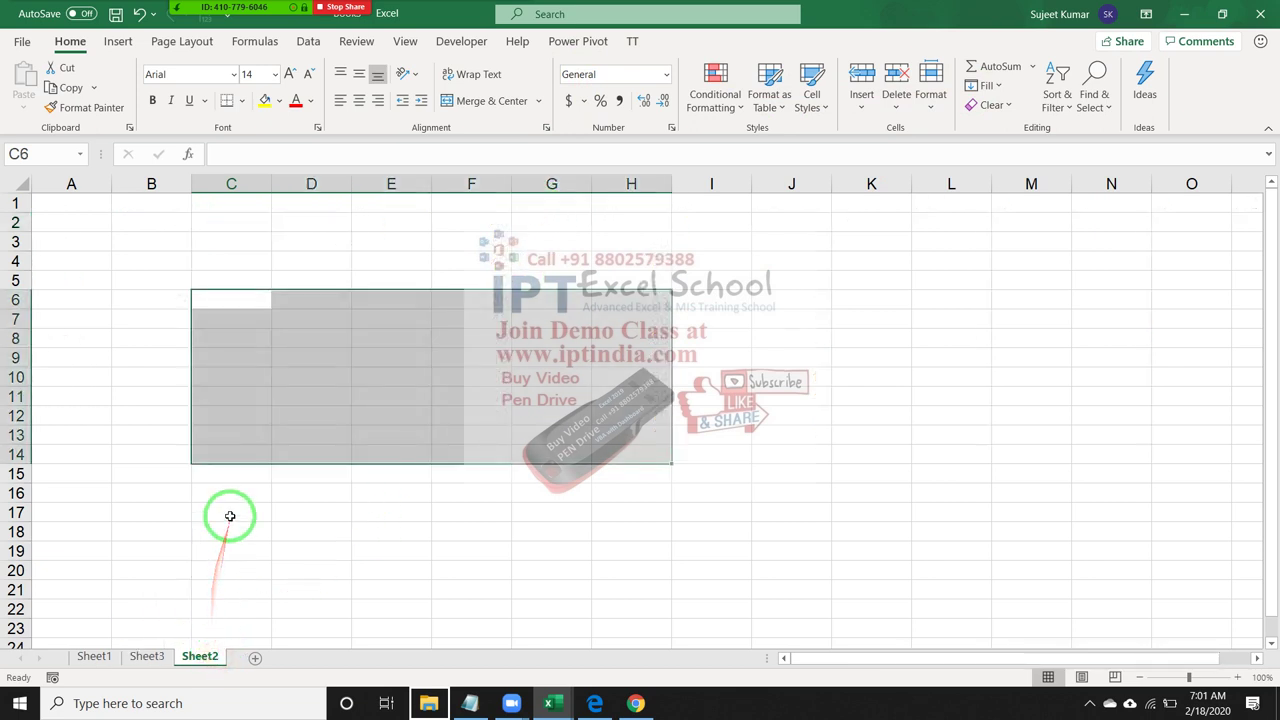
type("854")
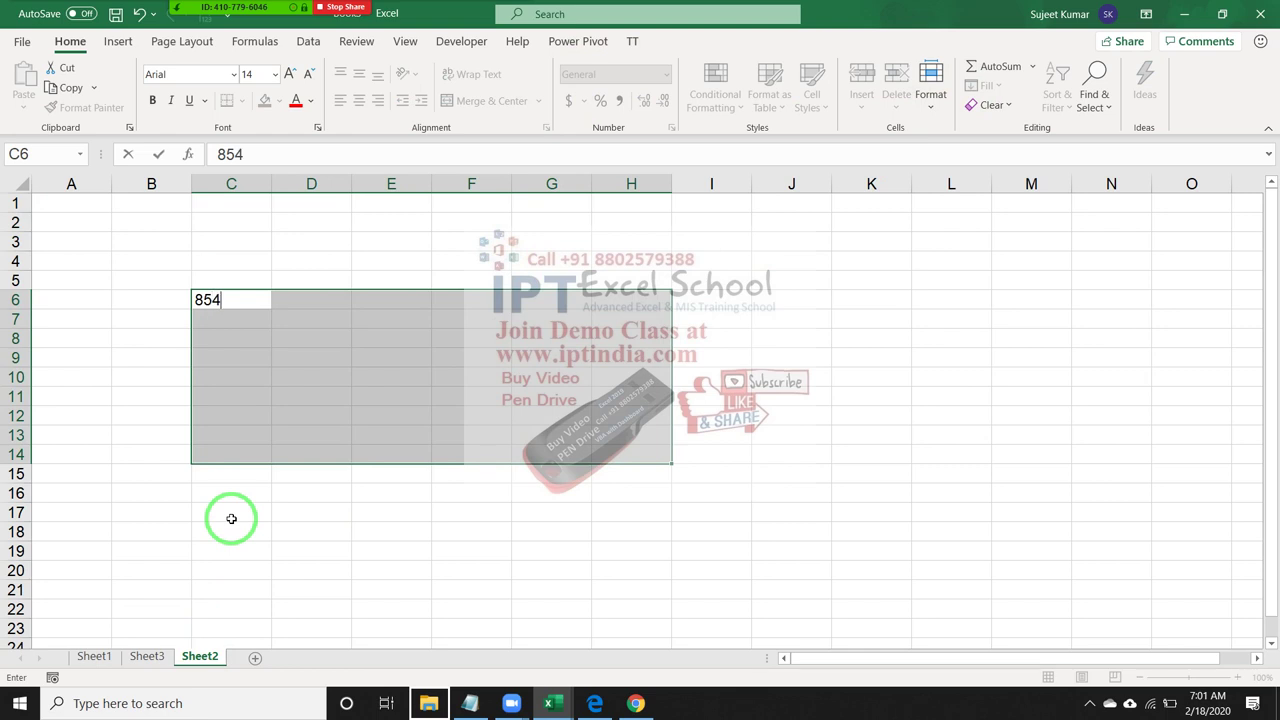
key("Return")
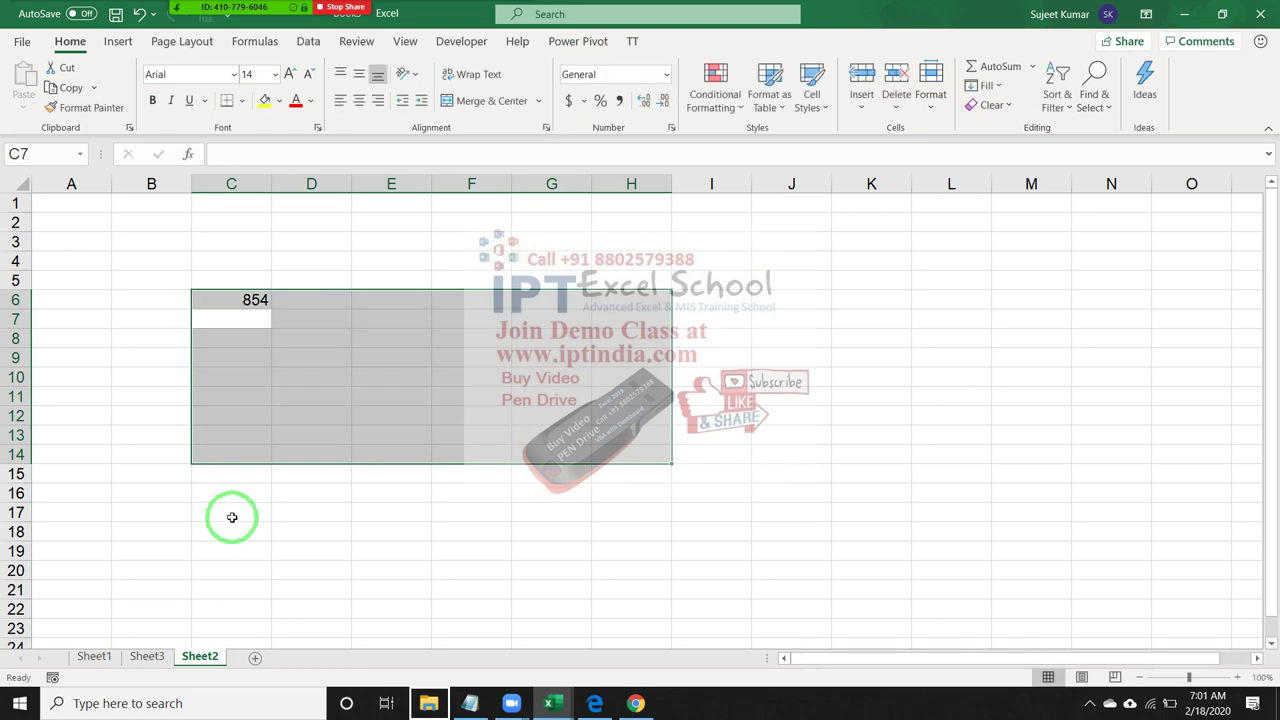
type("856")
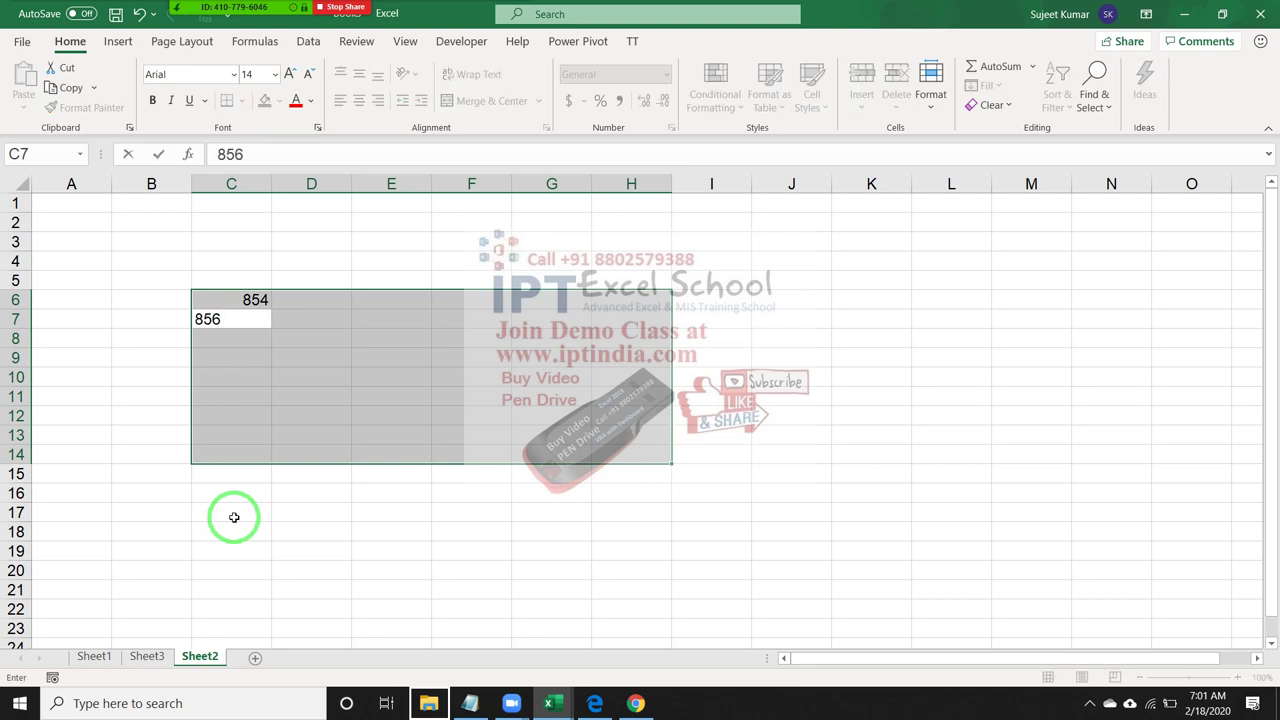
key("ctrl+Return")
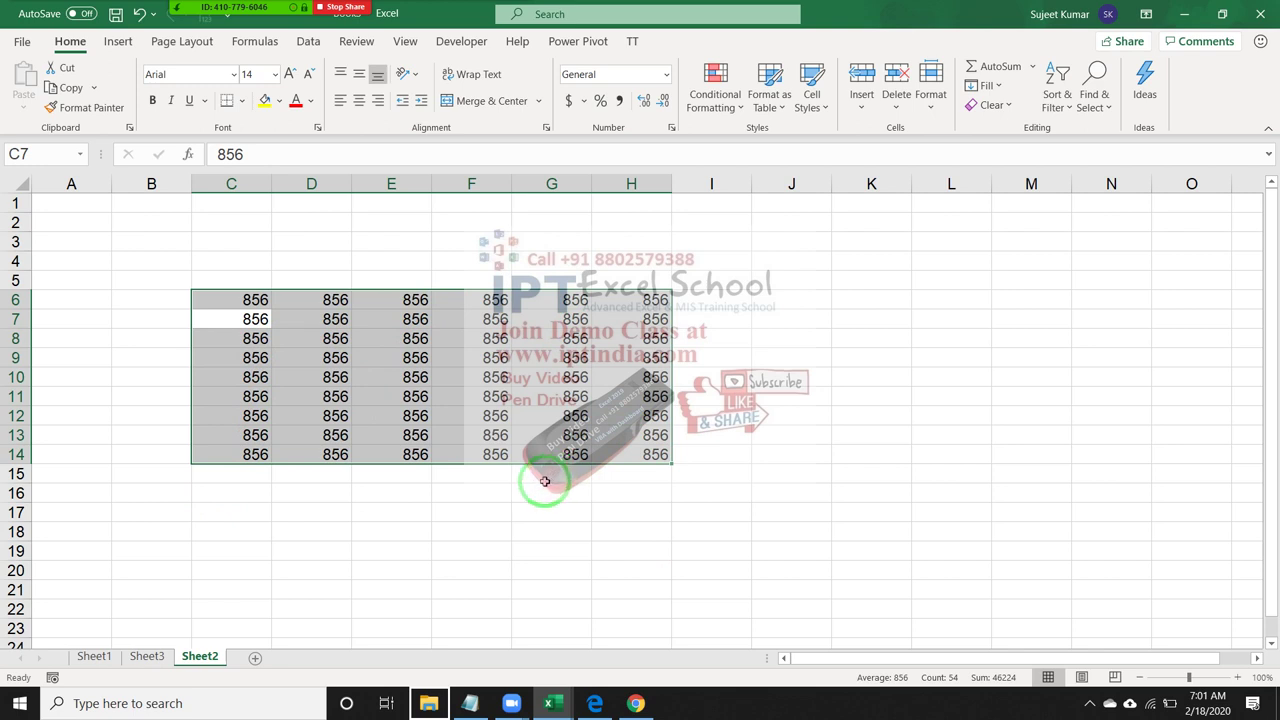
left_click(140, 656)
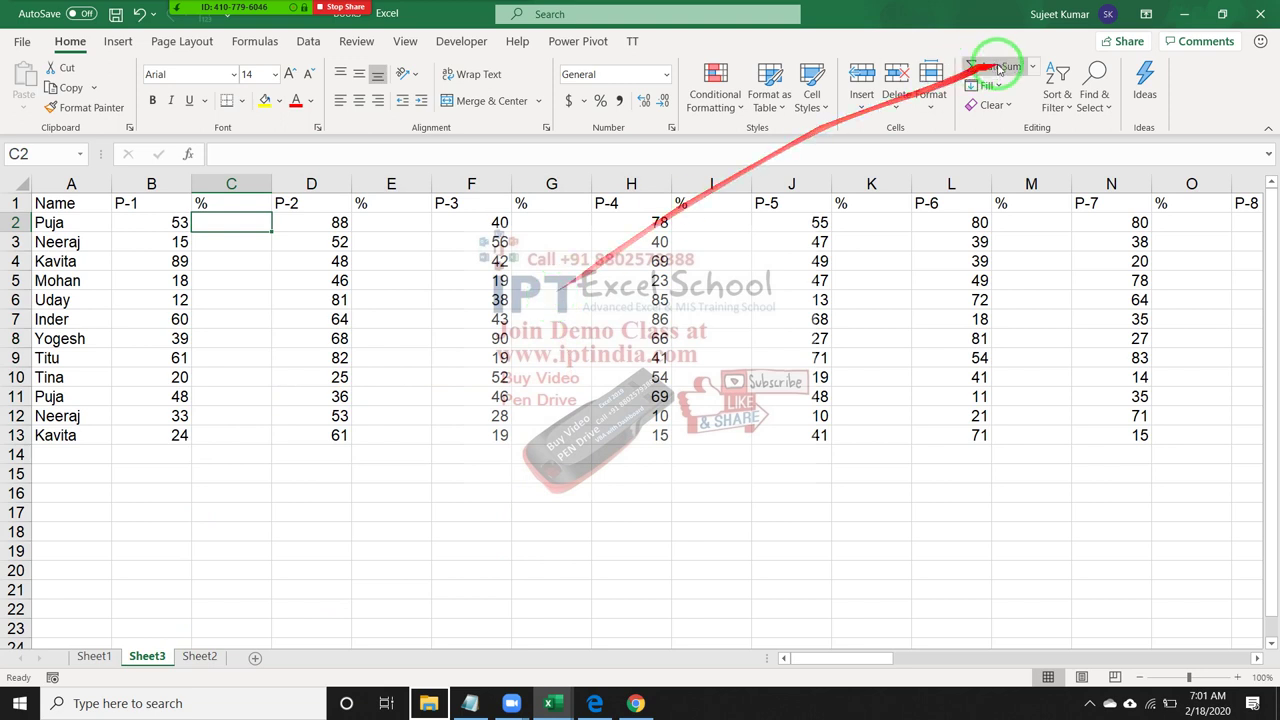
Use Go To Special > Blanks to select every empty cell in the marks table.
left_click(1100, 100)
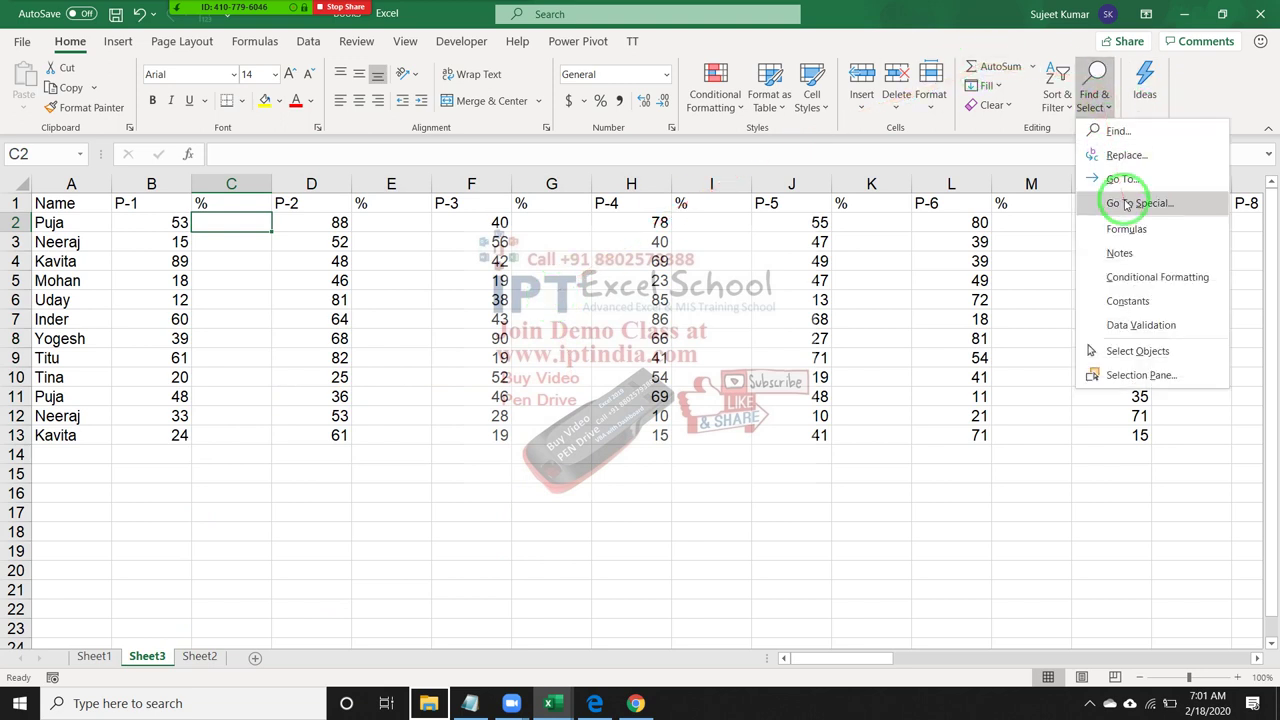
left_click(1120, 199)
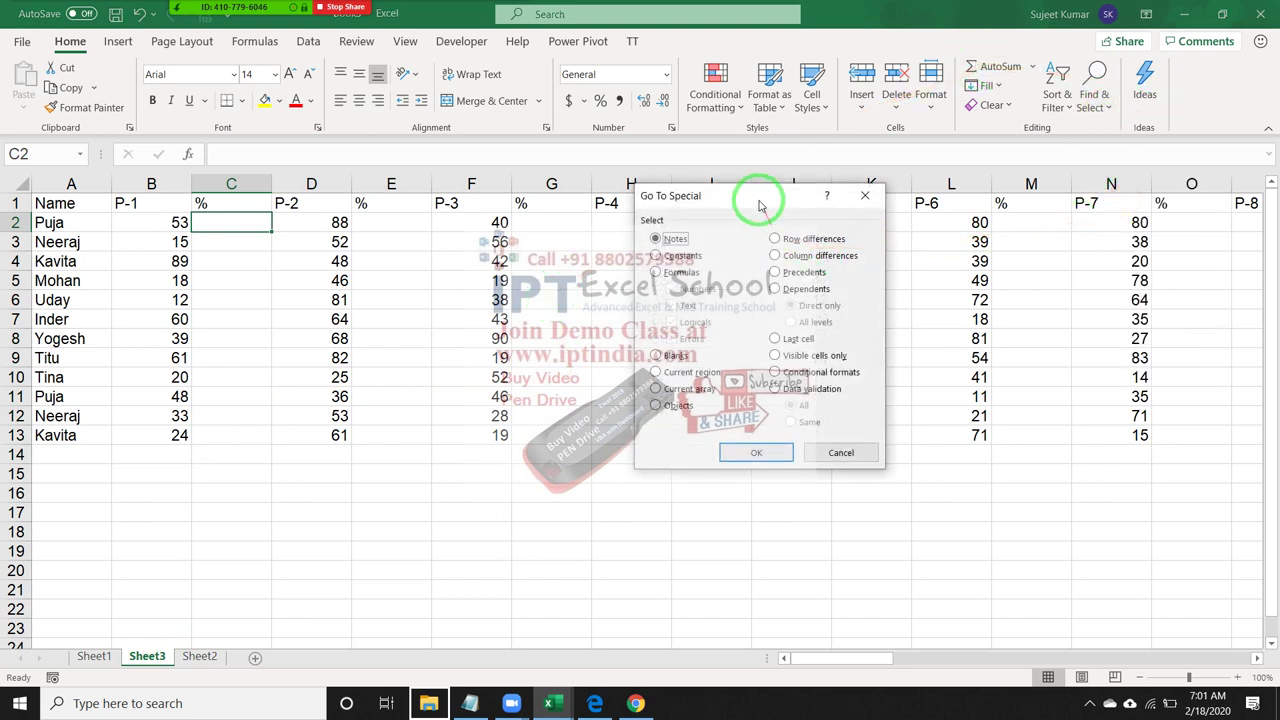
left_click_drag(757, 197, 571, 193)
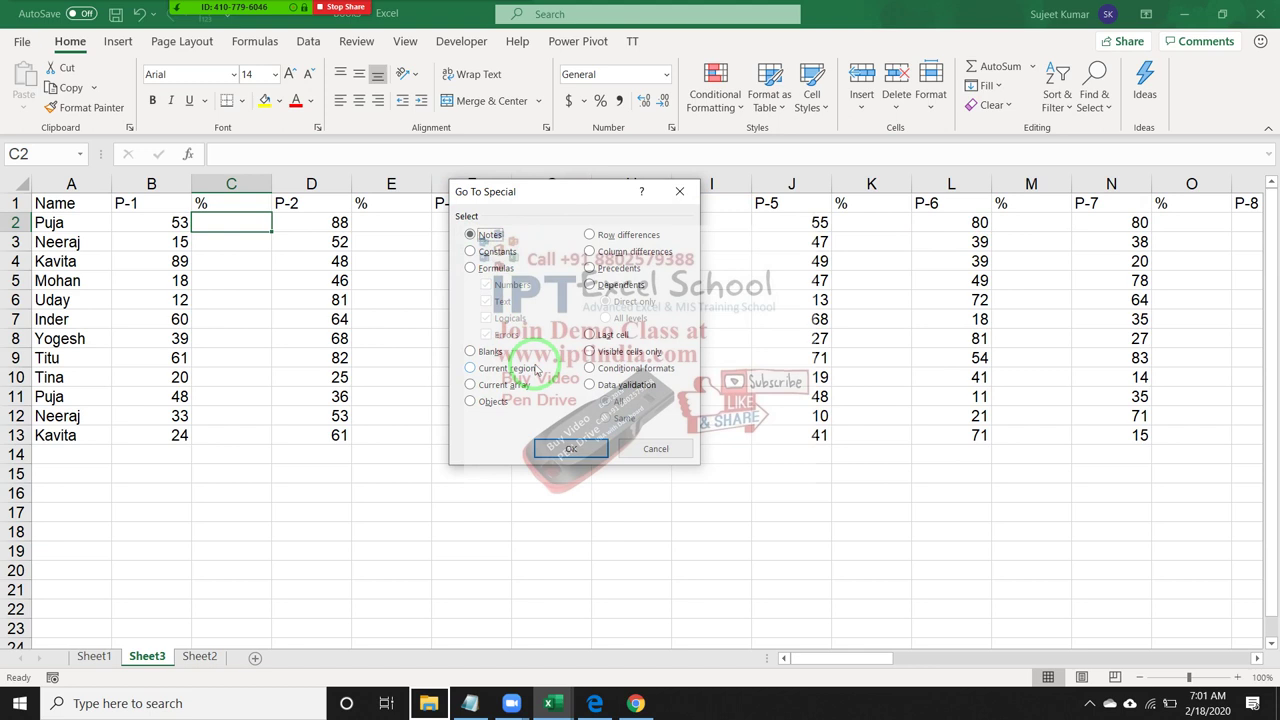
left_click(587, 352)
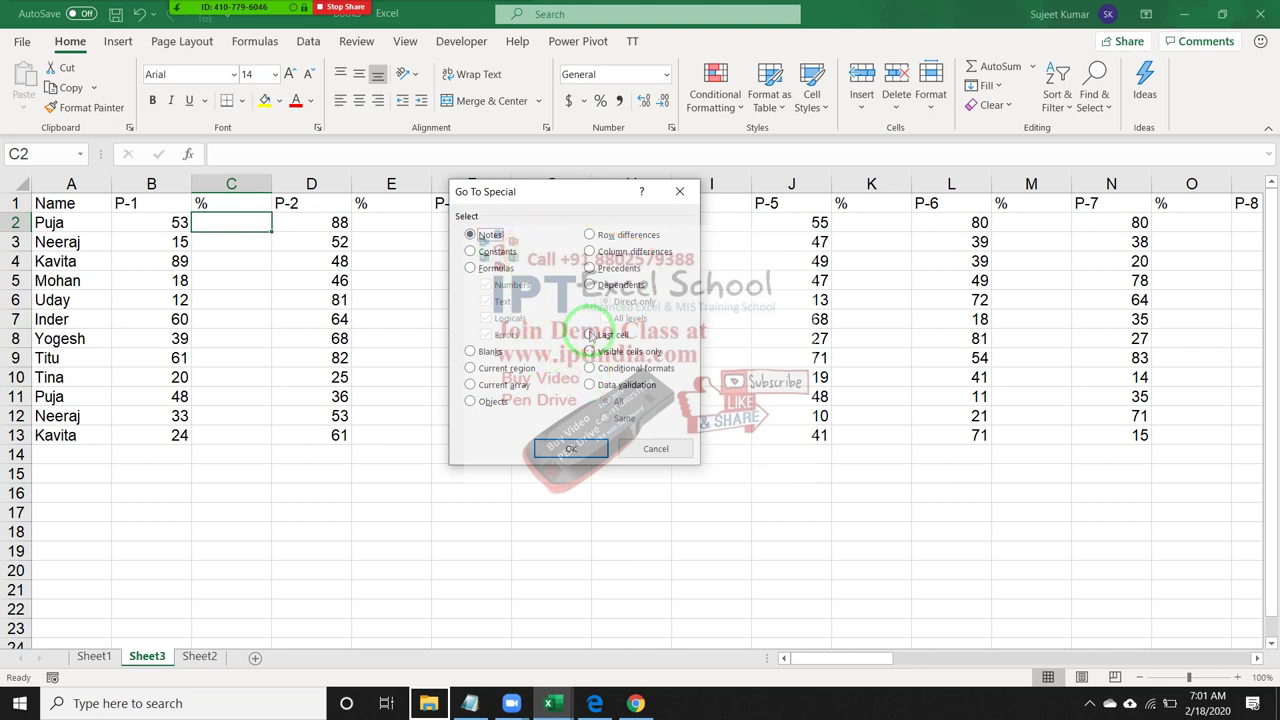
left_click(470, 351)
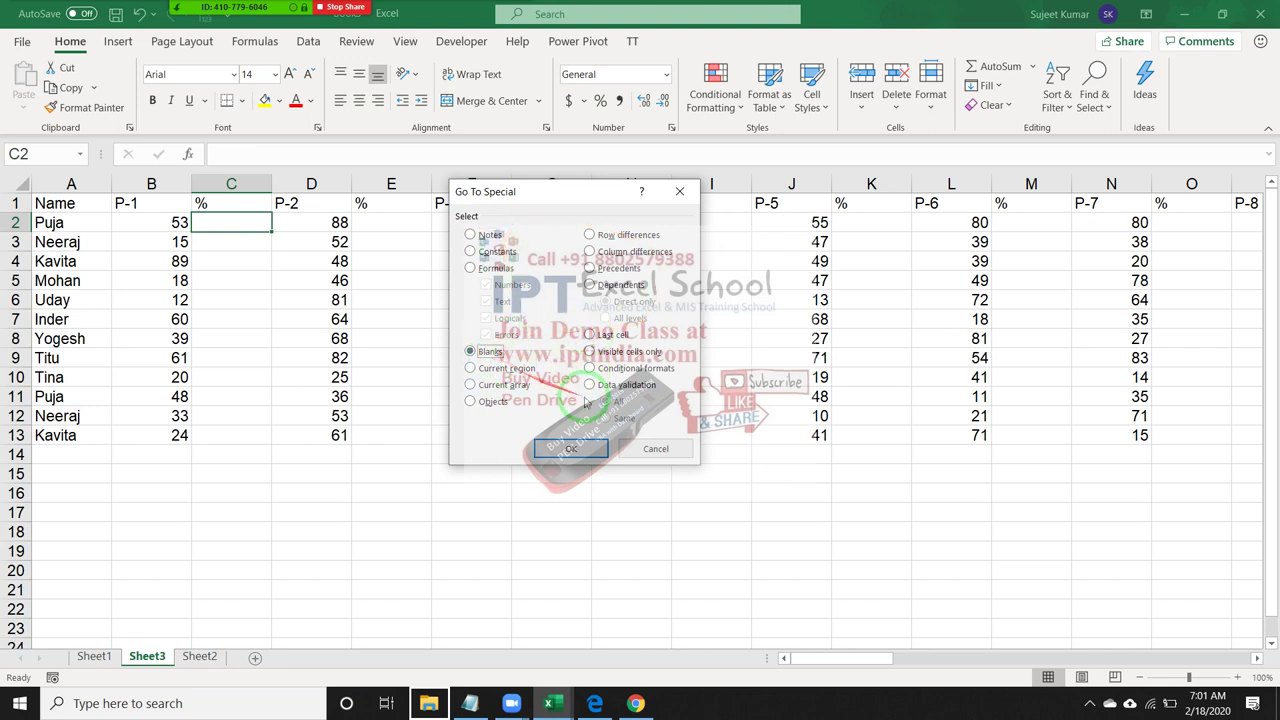
left_click(588, 449)
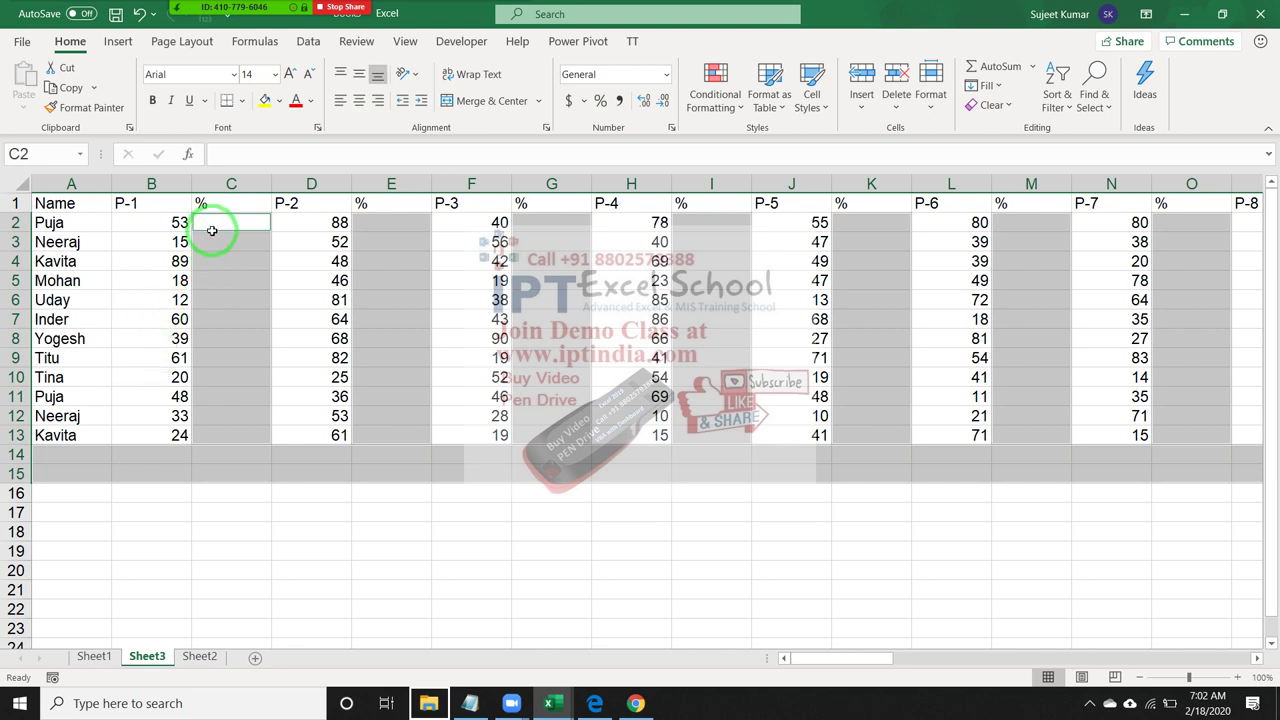
From C2, enter =B2/70 into all selected blank % cells at once.
key("Down")
key("Down")
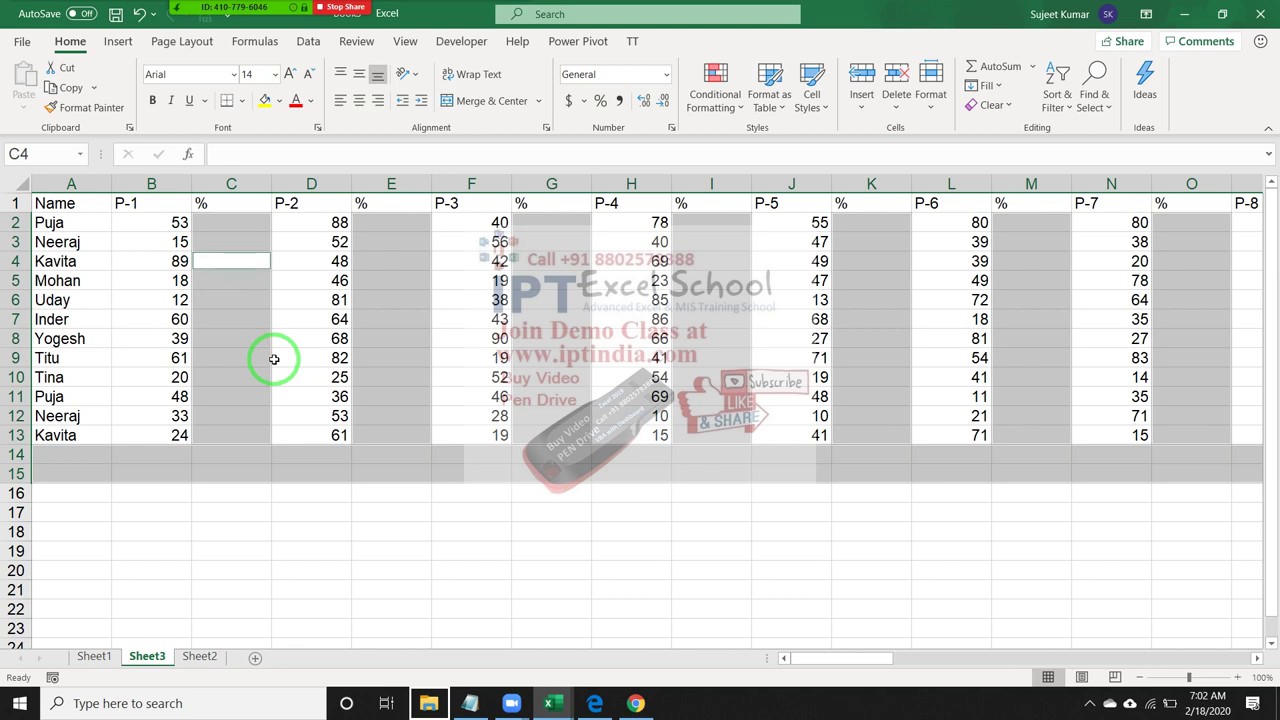
key("Up")
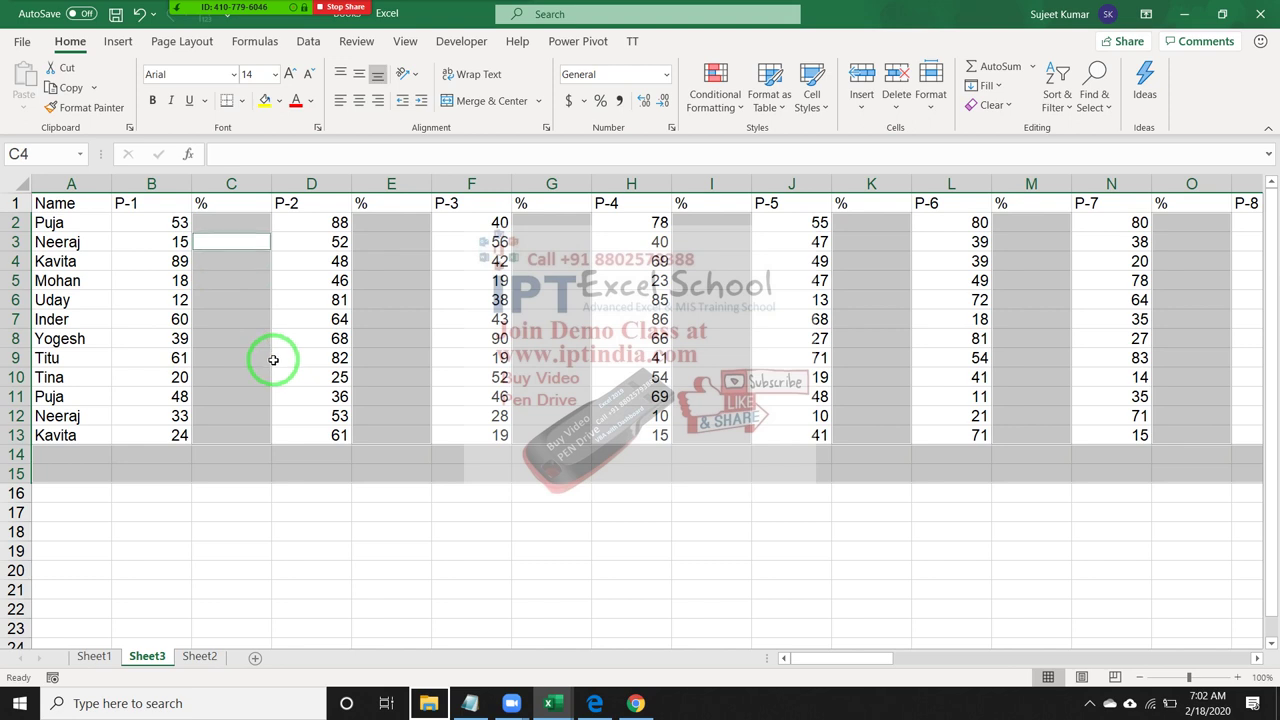
key("Up")
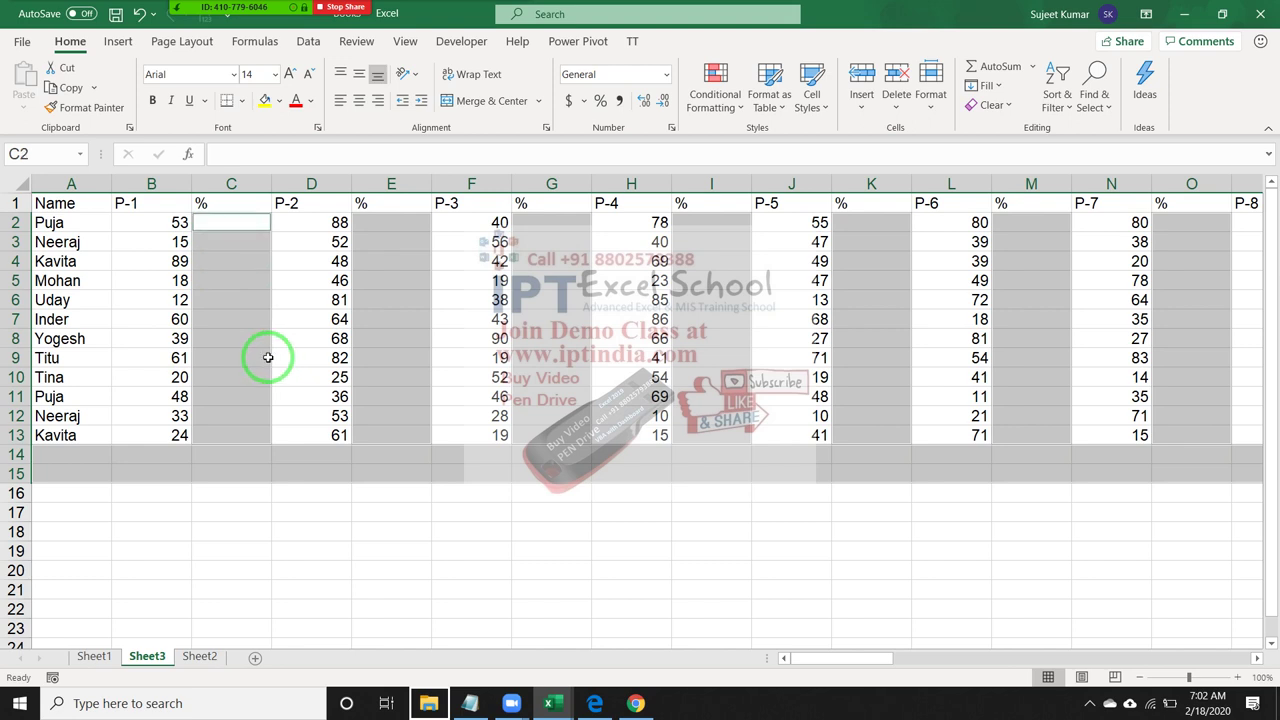
key("Down")
key("Down")
key("Down")
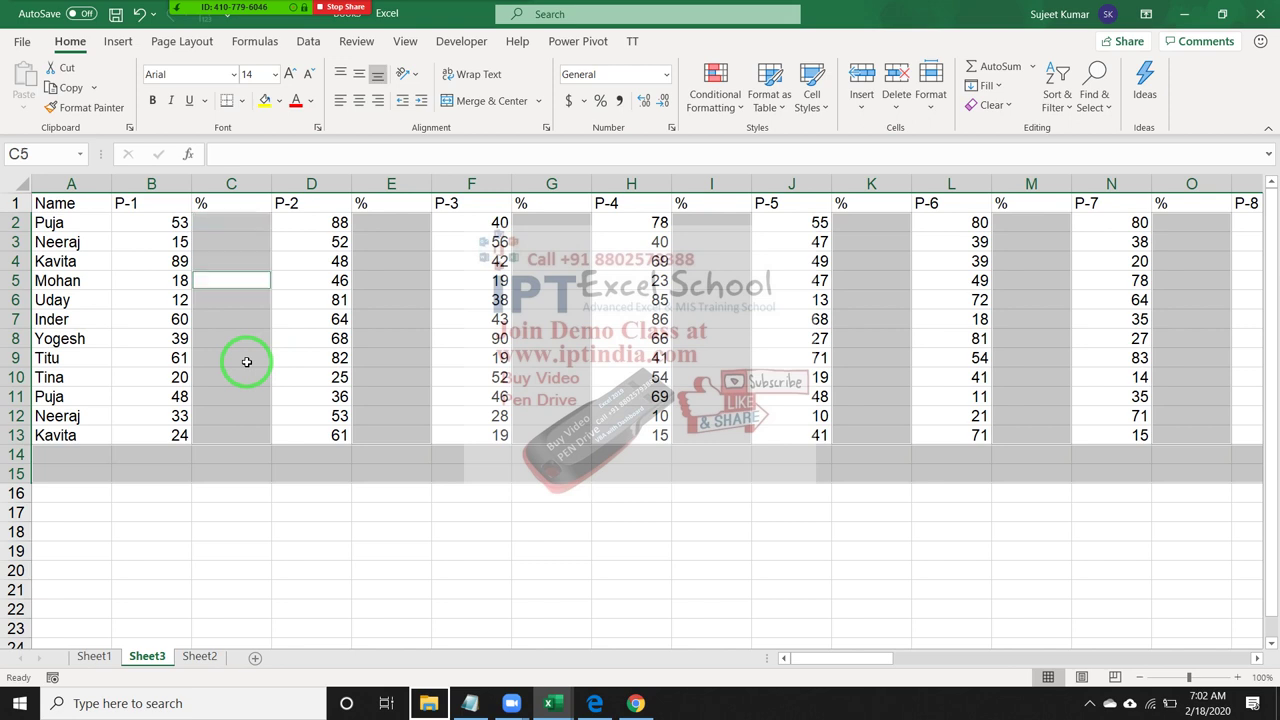
key("Up")
key("Up")
key("Up")
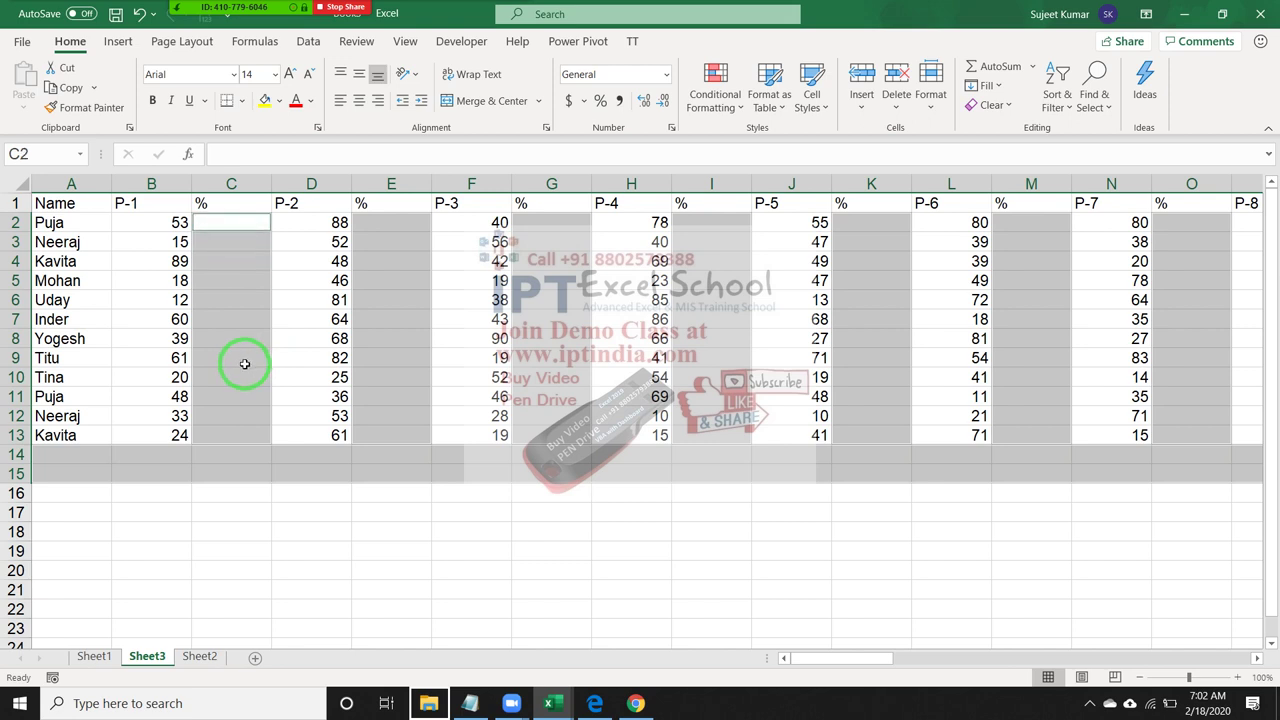
type("=")
key("Left")
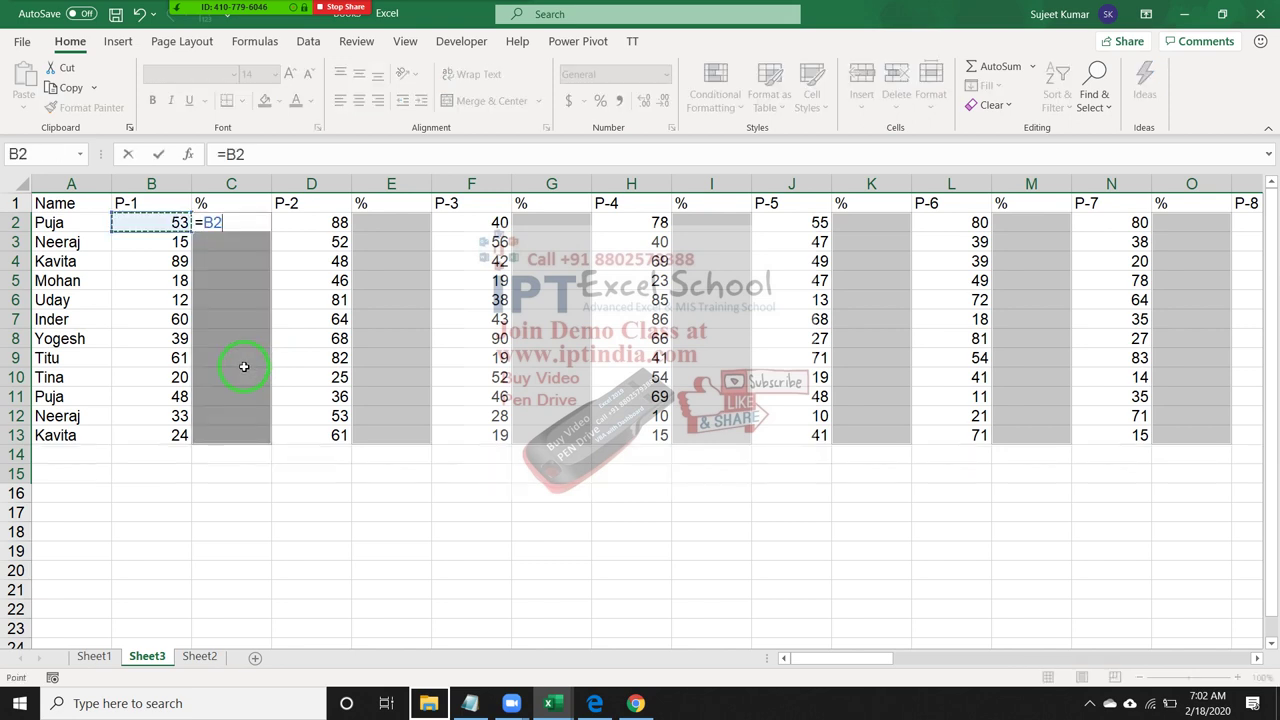
type("/70")
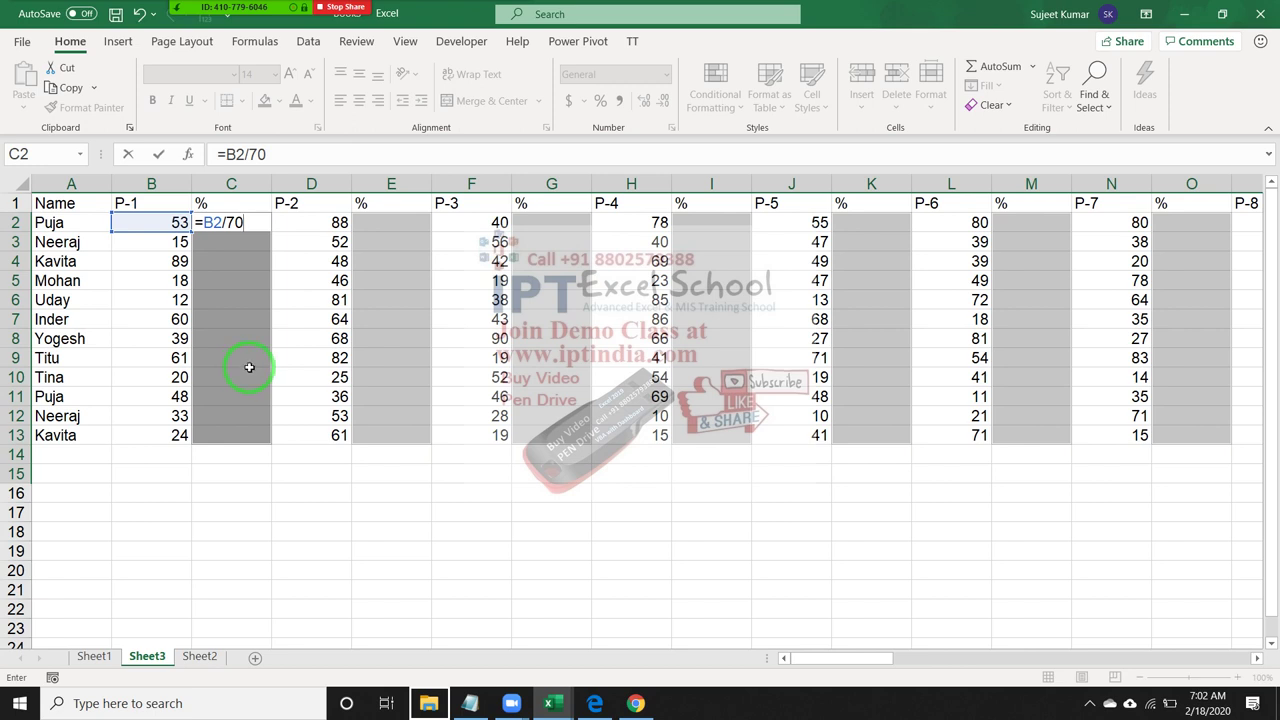
key("ctrl+Return")
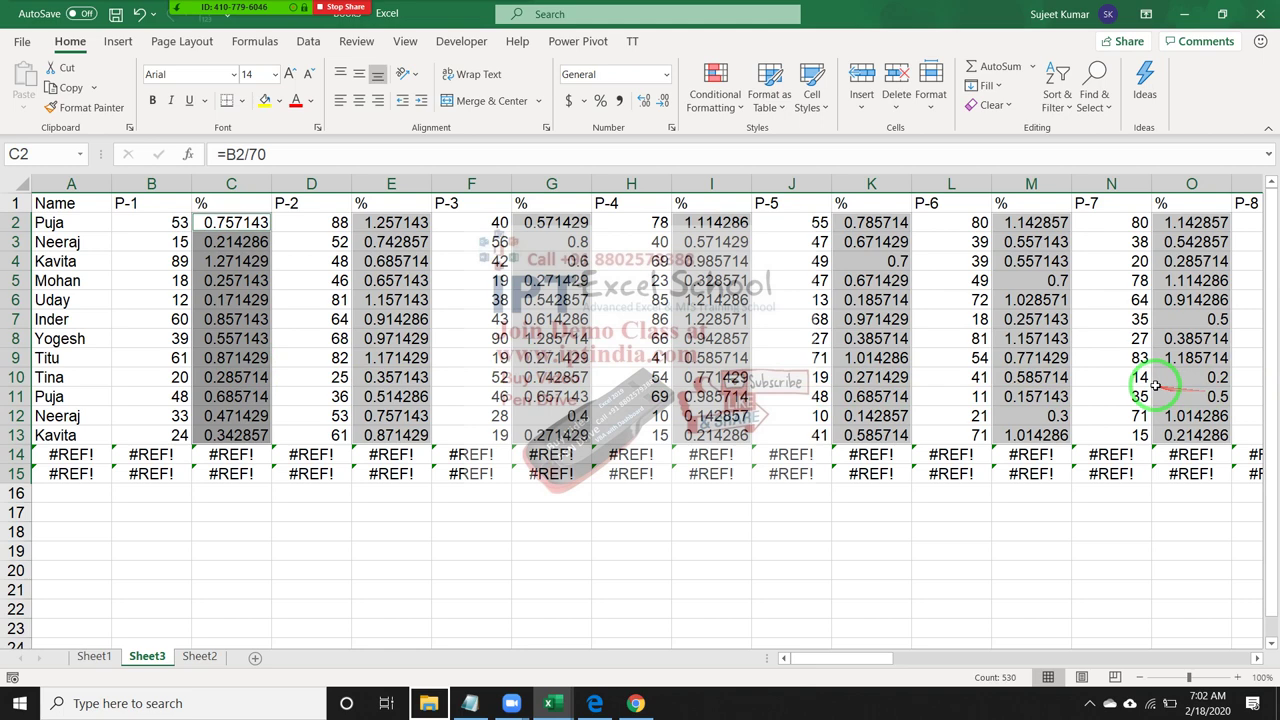
Show the % columns as whole percentages (e.g. 76%, 127%) and review the conditional formatting choices.
left_click(599, 103)
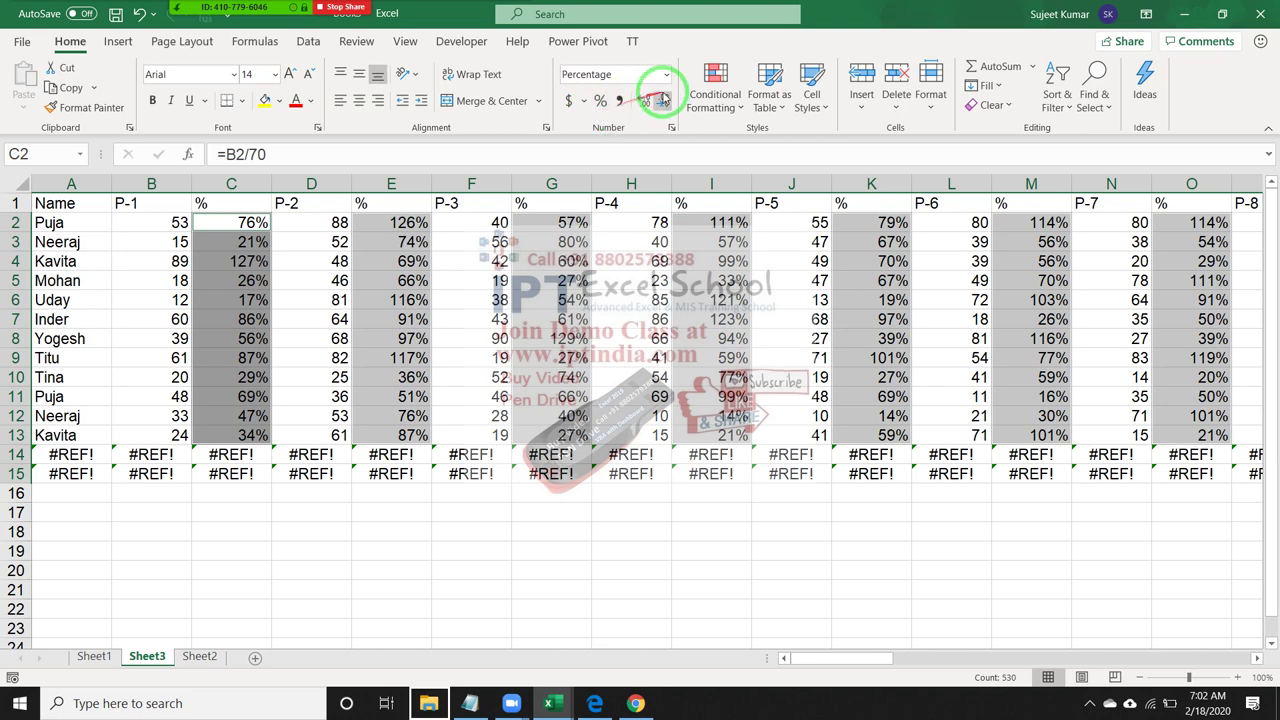
left_click(713, 104)
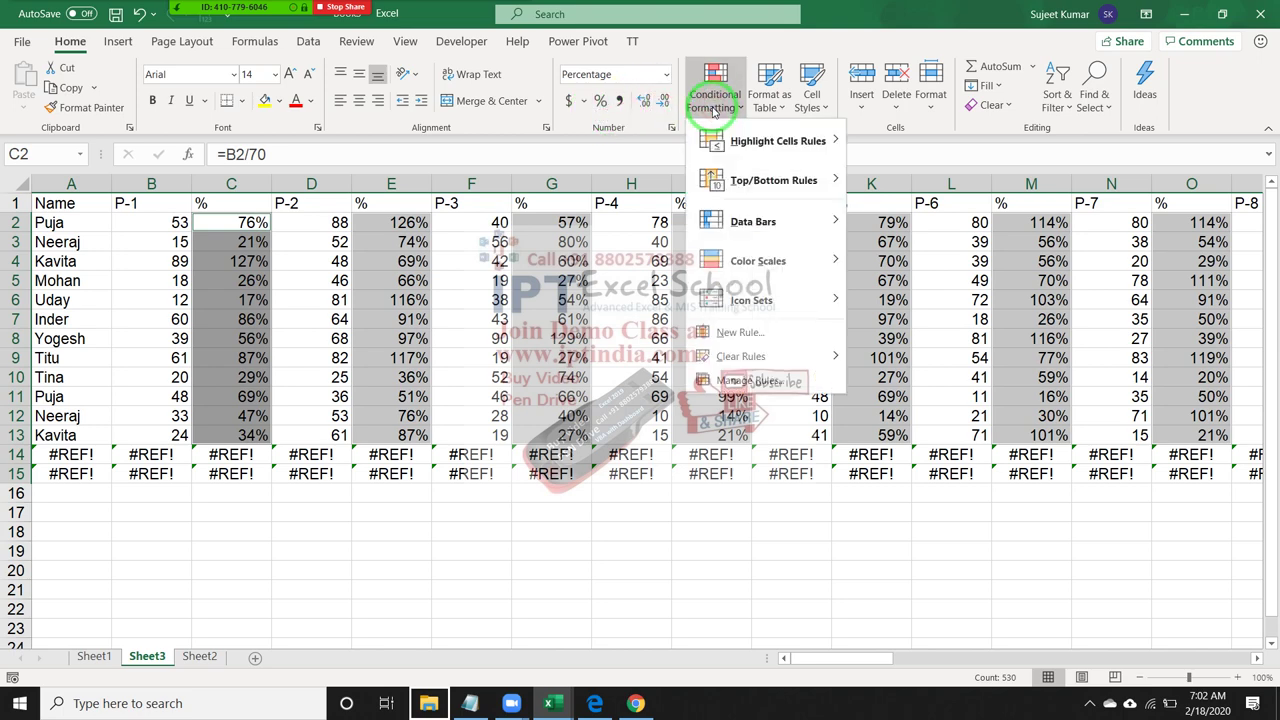
mouse_move(713, 280)
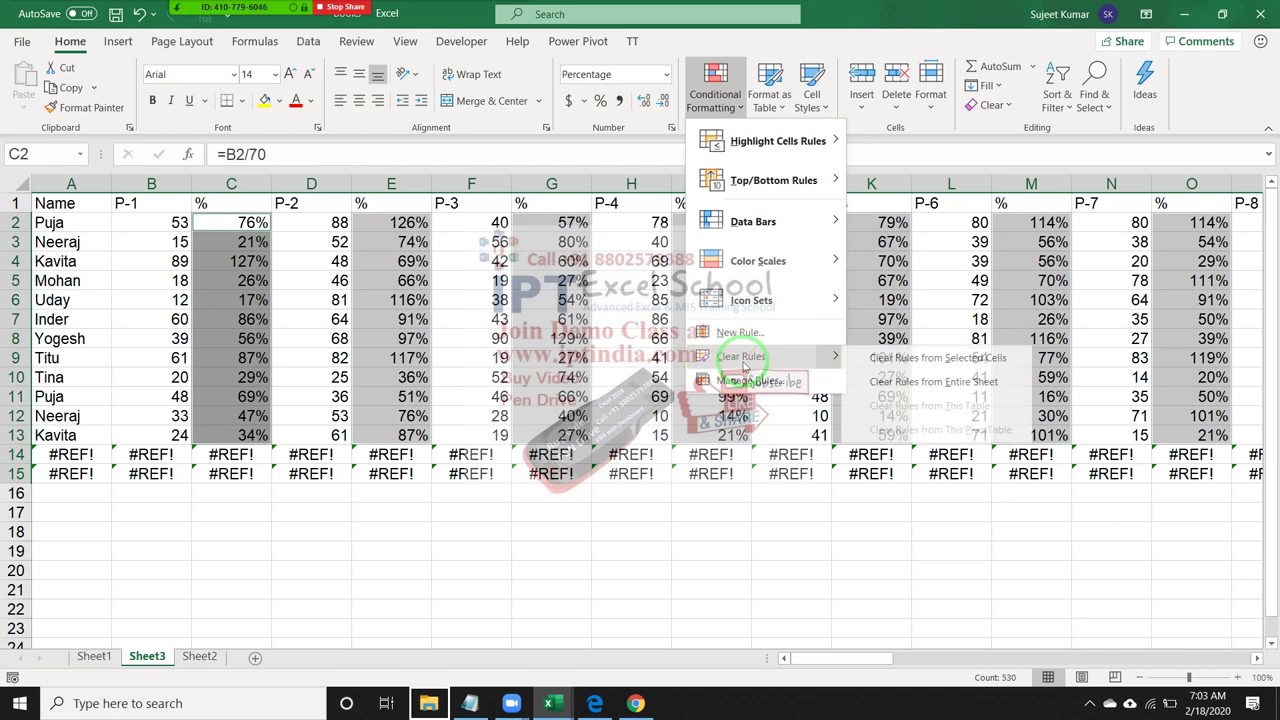
left_click(200, 292)
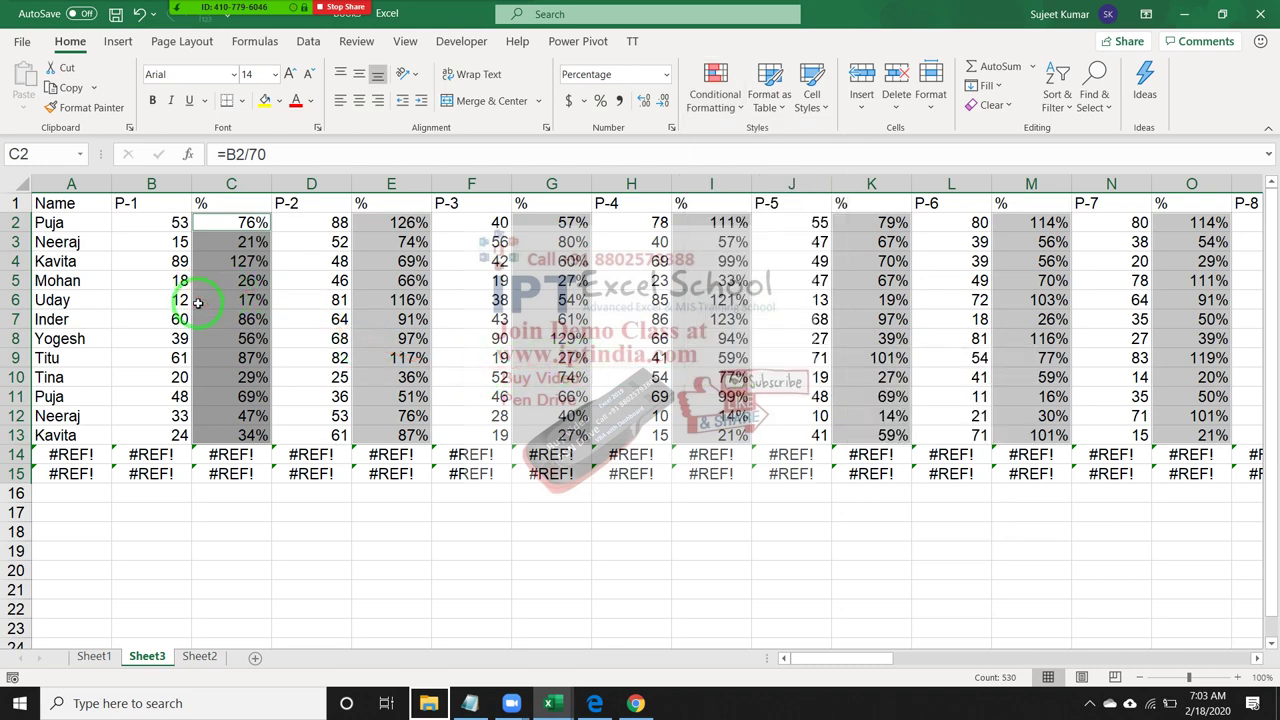
Clear the #REF! errors from rows 14–15.
left_click(200, 298)
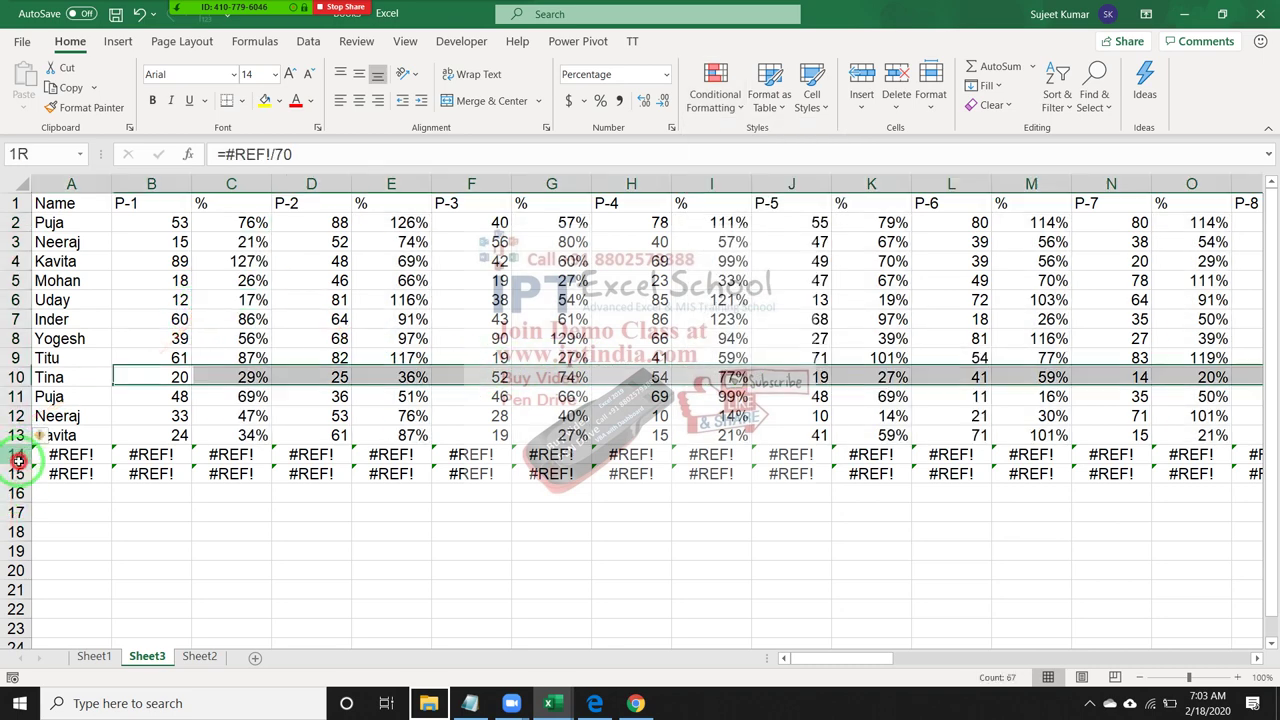
left_click_drag(18, 455, 18, 474)
key("Delete")
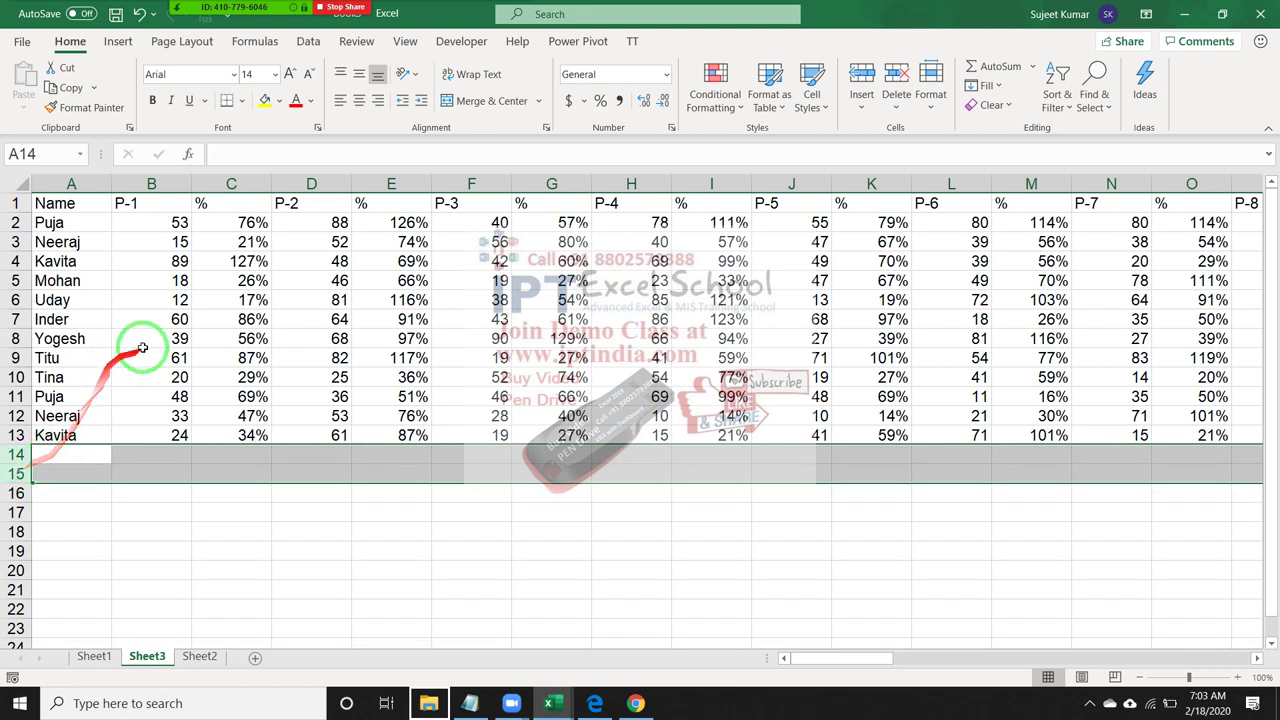
left_click(205, 338)
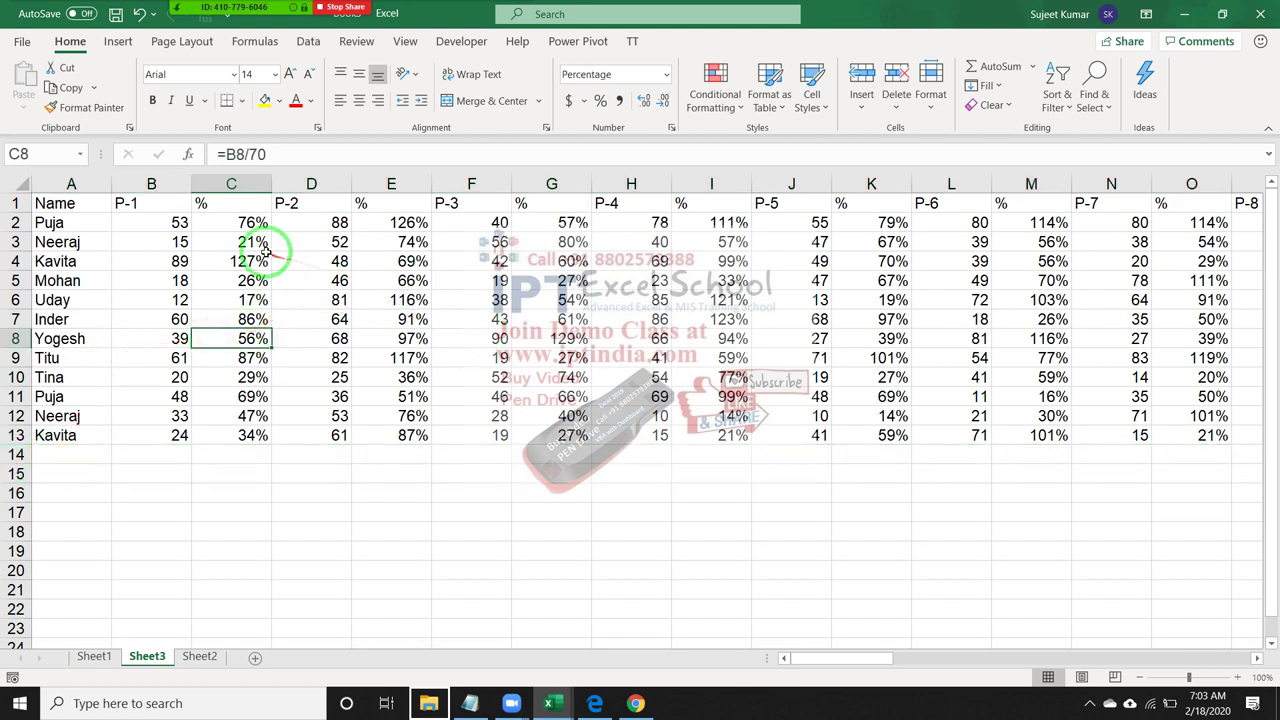
Select all formula cells on the sheet with Go To Special > Formulas.
left_click(1082, 100)
left_click(1120, 198)
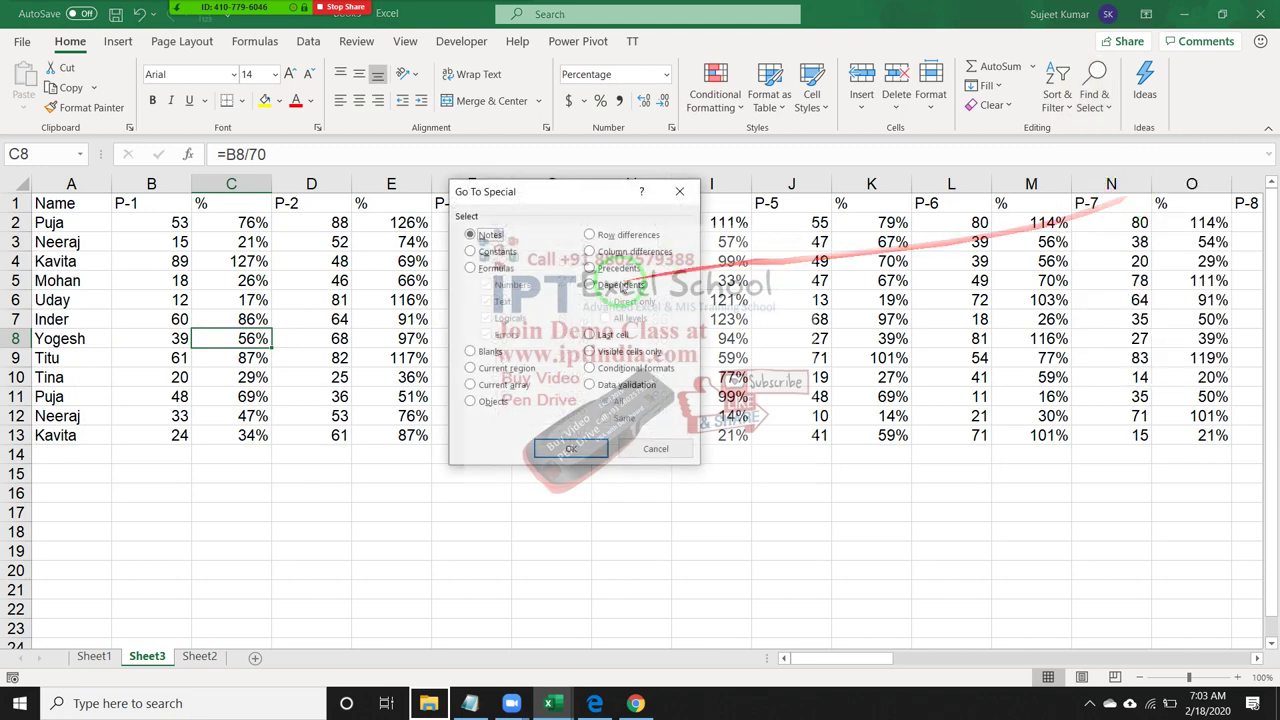
left_click(472, 268)
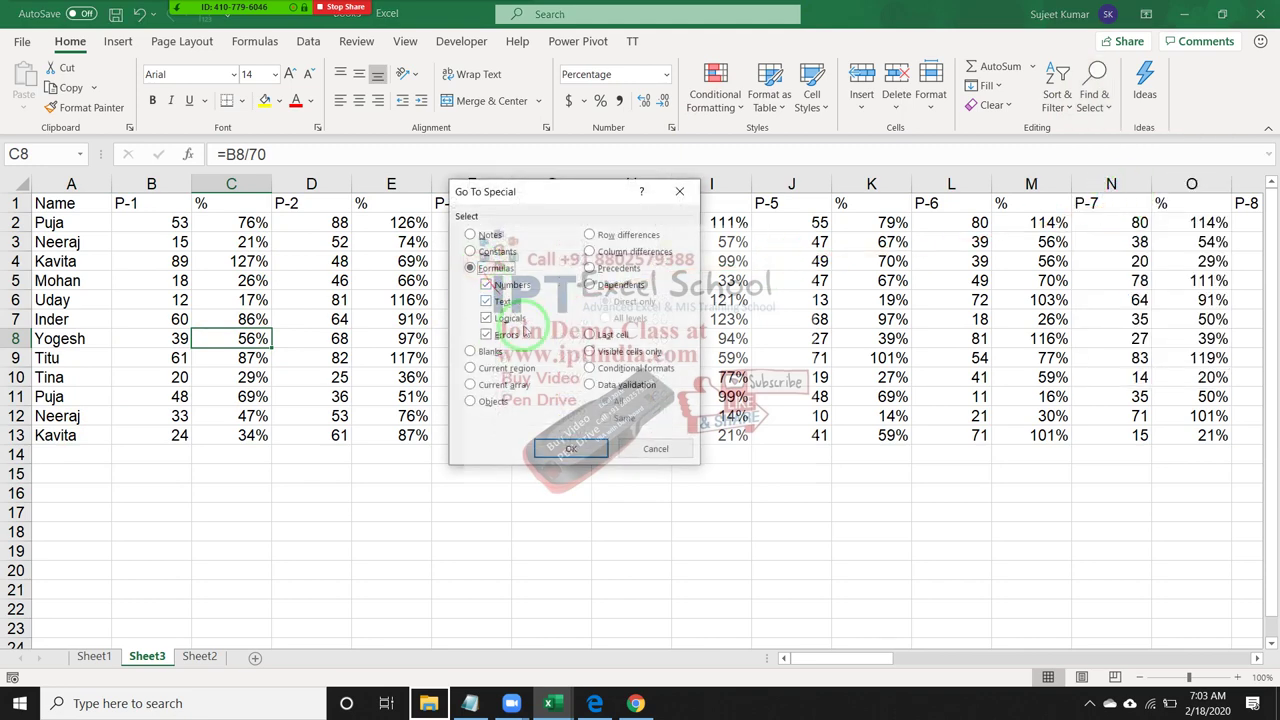
left_click(570, 449)
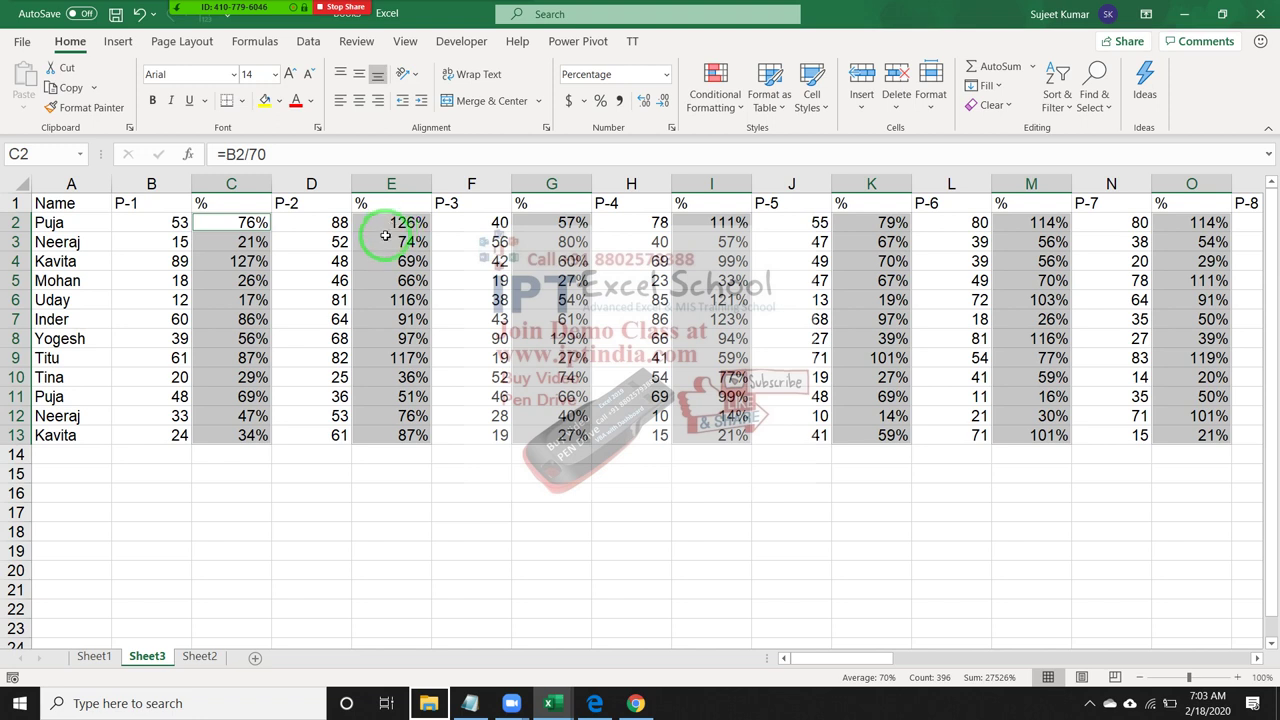
Add a Greater Than 100% highlight rule with a custom light green fill.
left_click(720, 100)
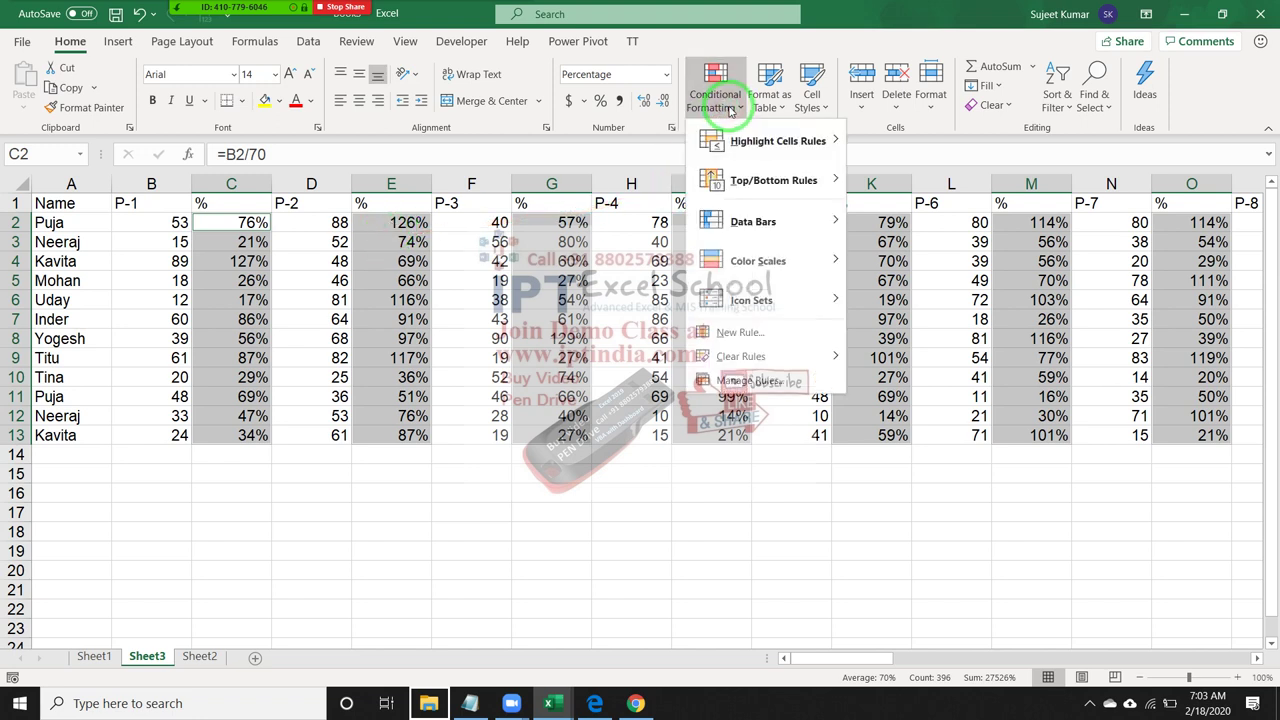
mouse_move(770, 141)
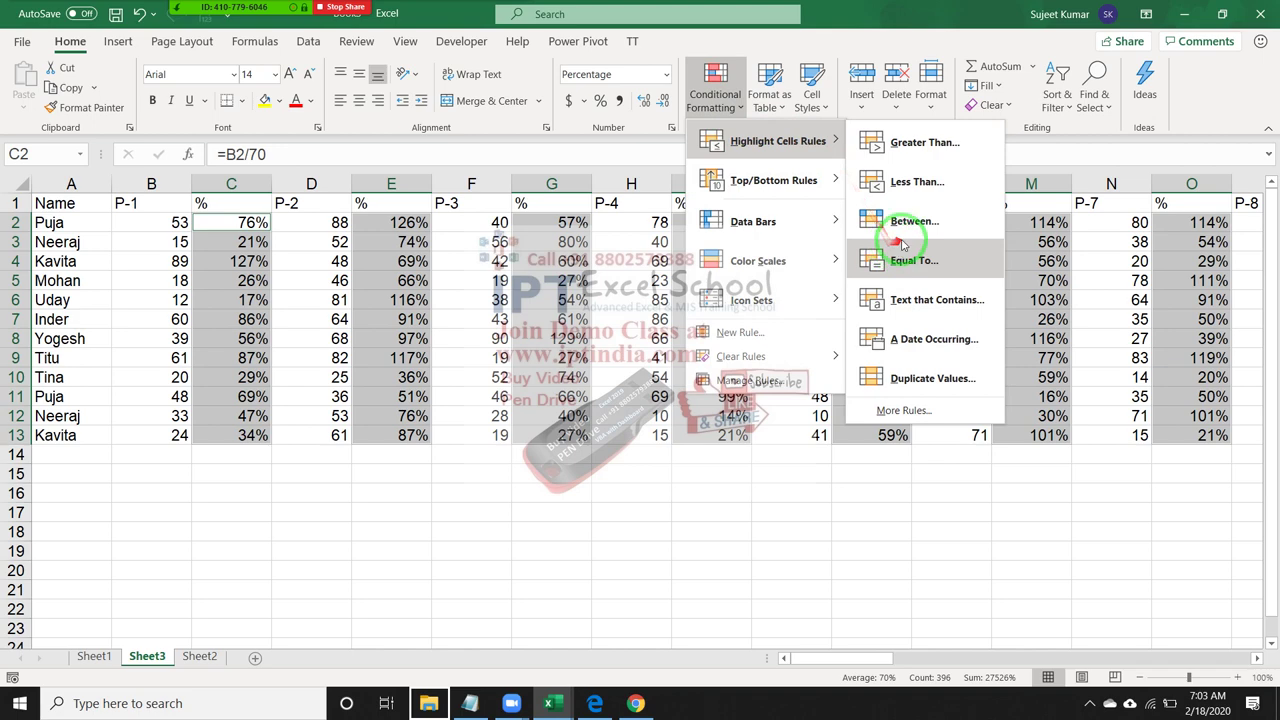
left_click(922, 145)
type("100")
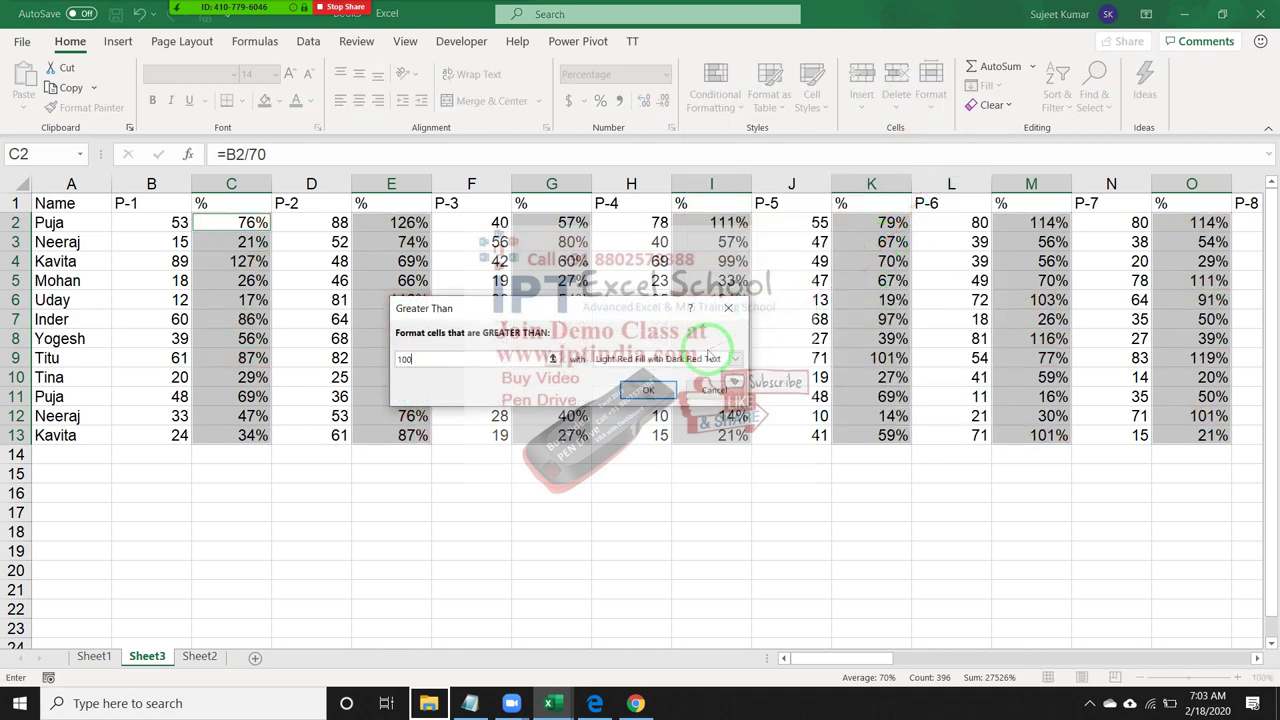
type("%")
left_click(705, 358)
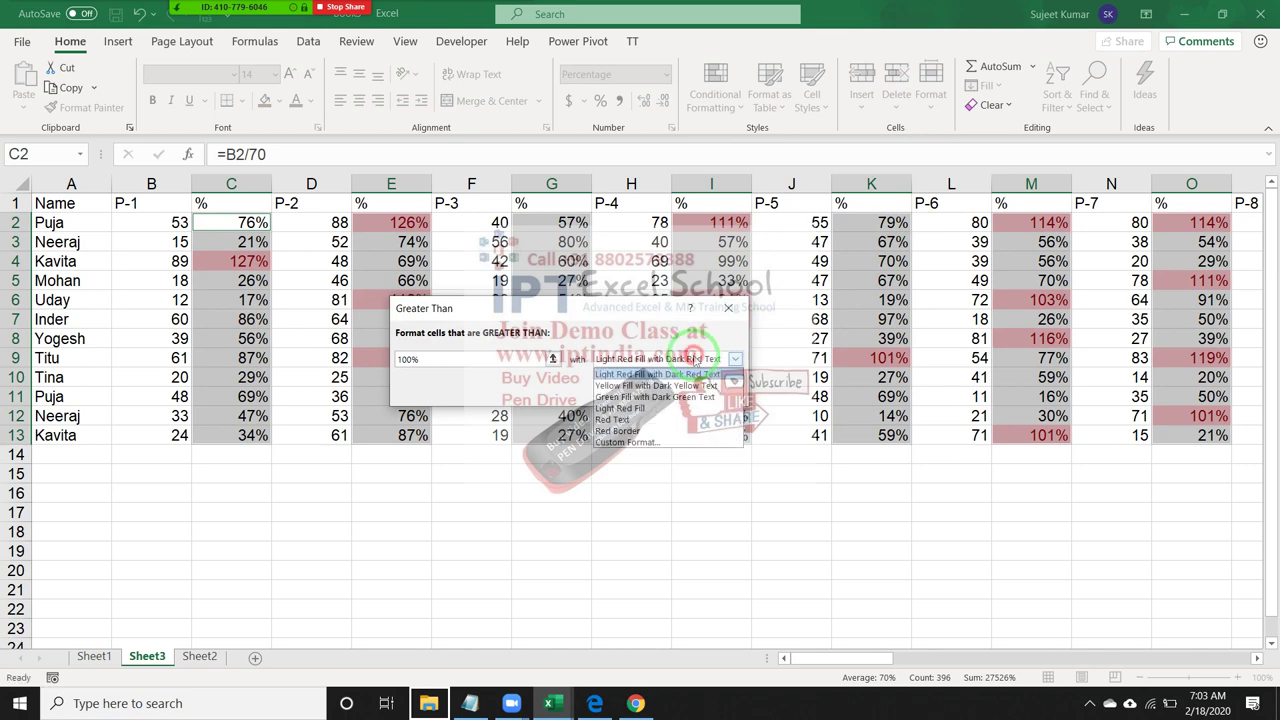
left_click(666, 443)
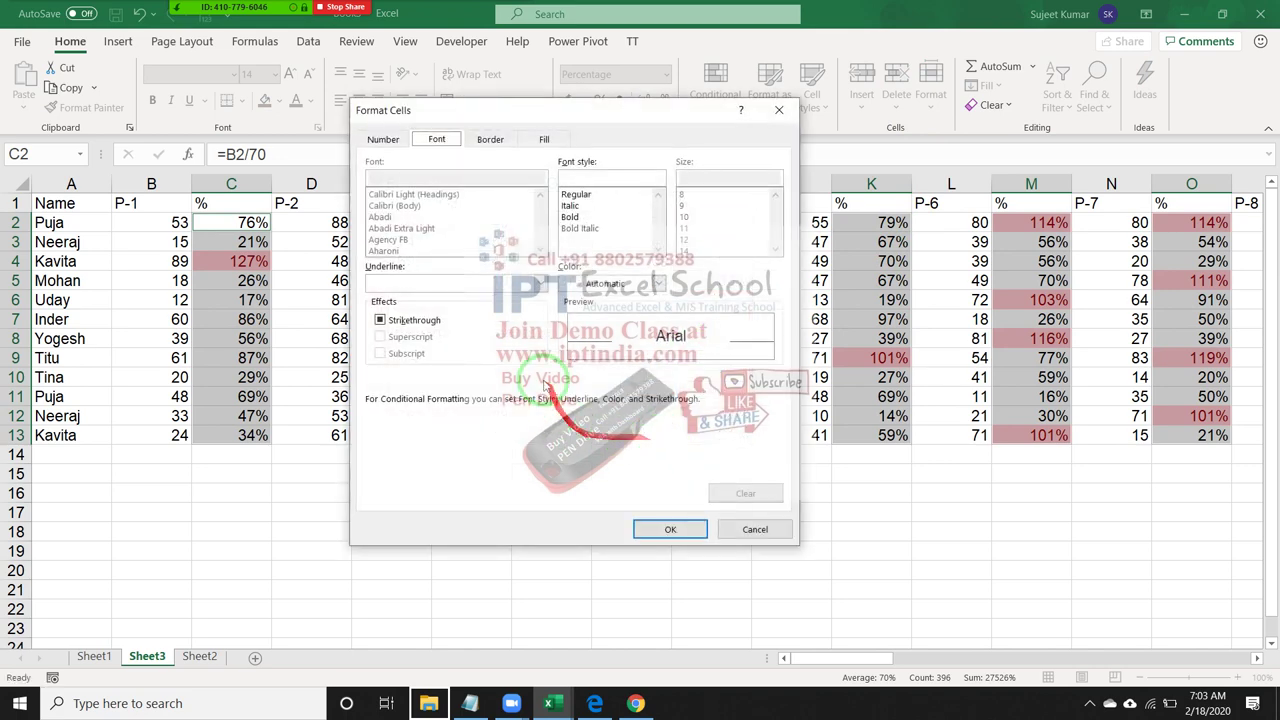
left_click(490, 139)
left_click(544, 139)
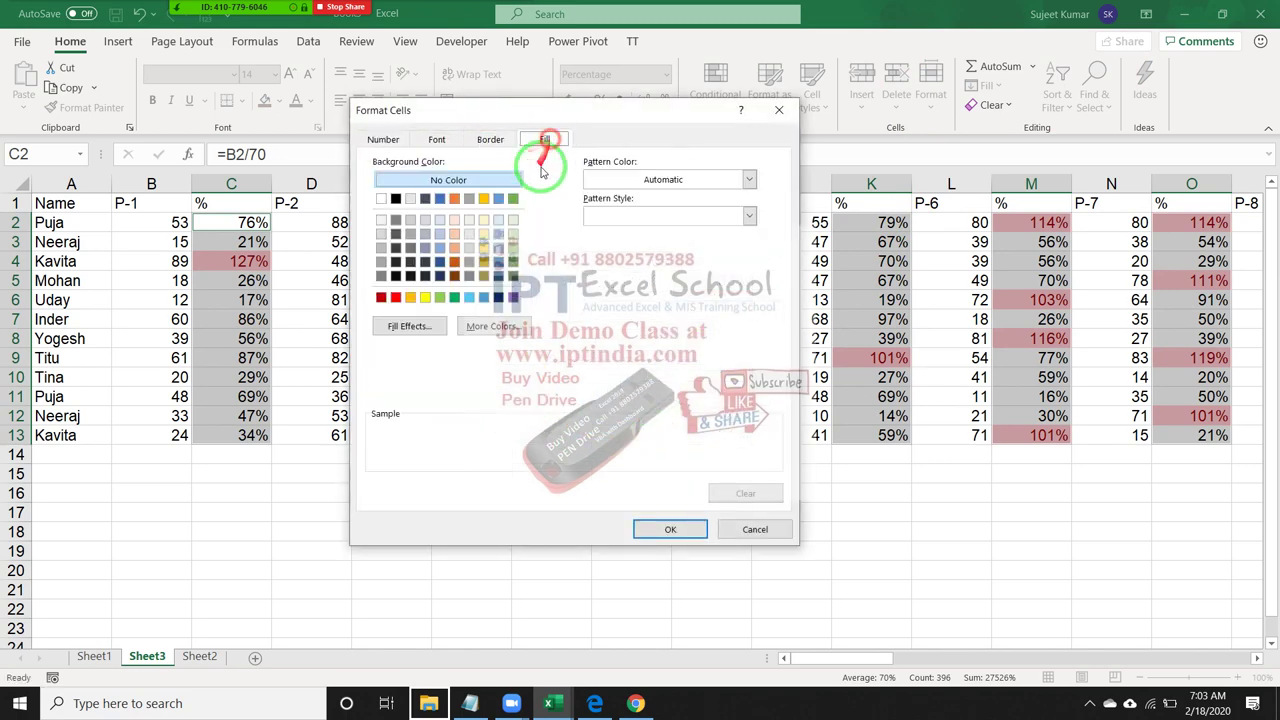
left_click(440, 297)
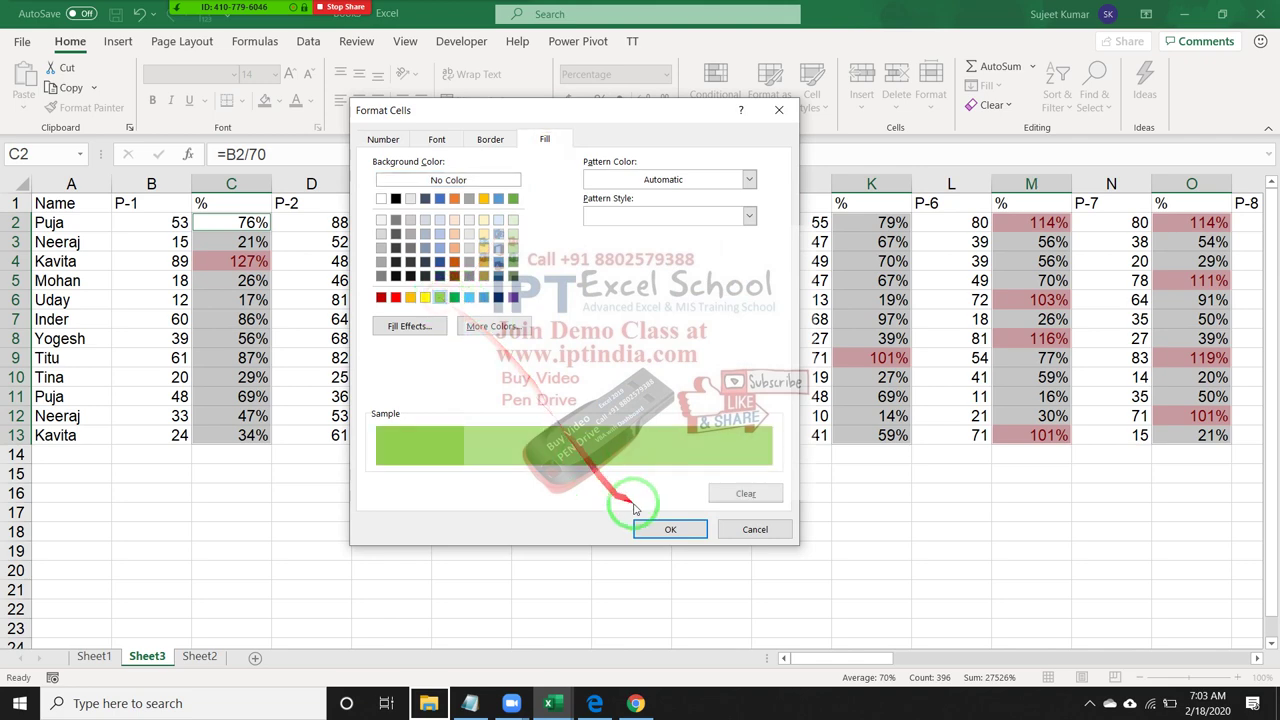
left_click(665, 530)
left_click(645, 395)
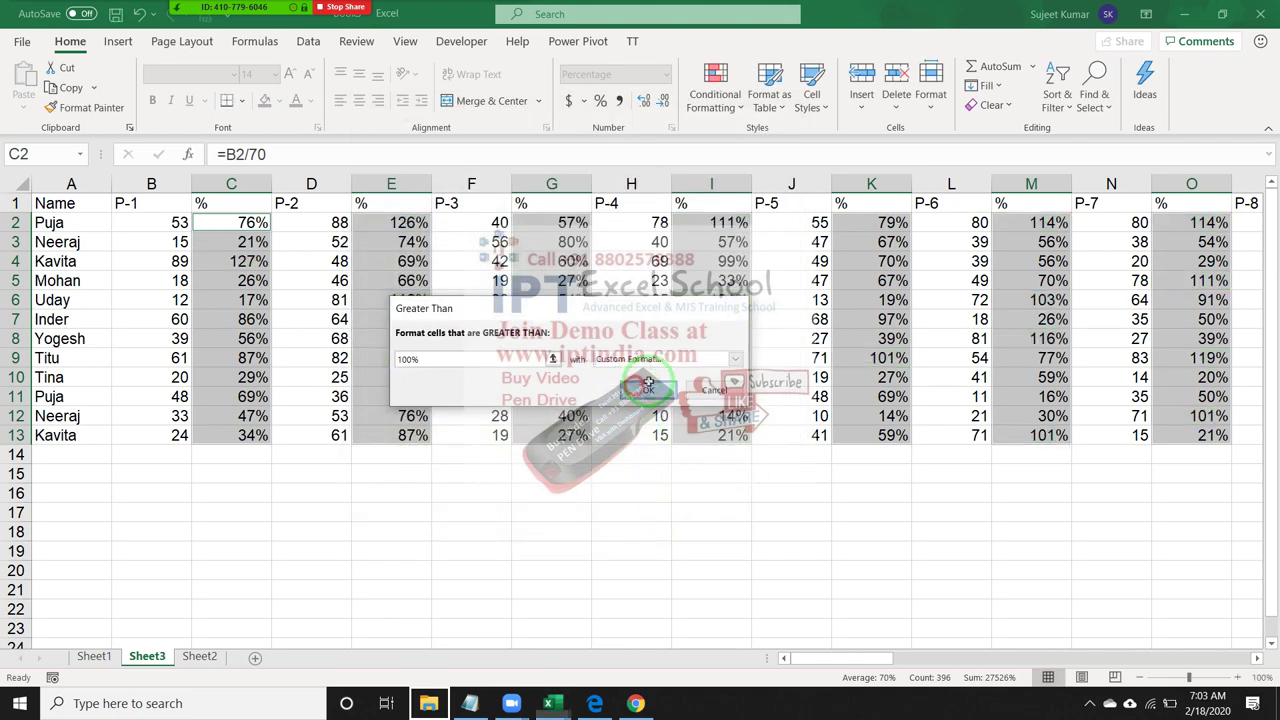
left_click(718, 95)
Add a Less Than 50% highlight rule with a custom red fill, e.g. on 21% and 17%.
mouse_move(775, 141)
left_click(920, 182)
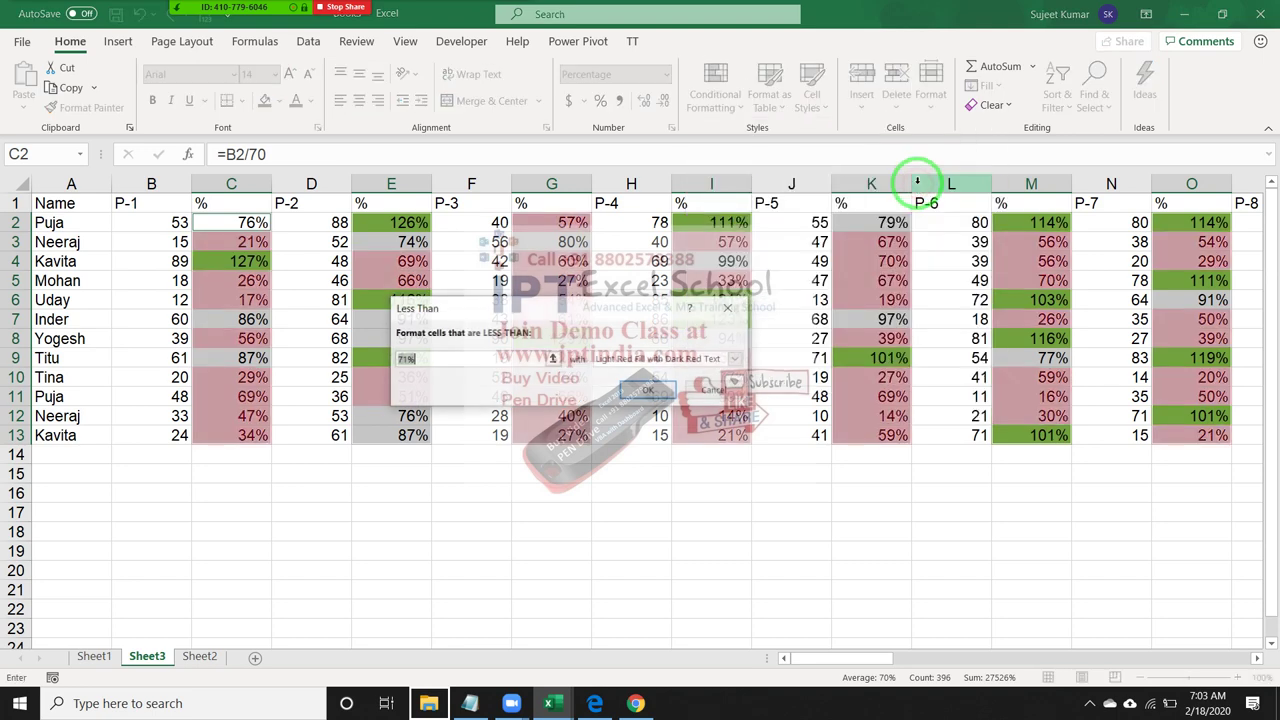
type("50")
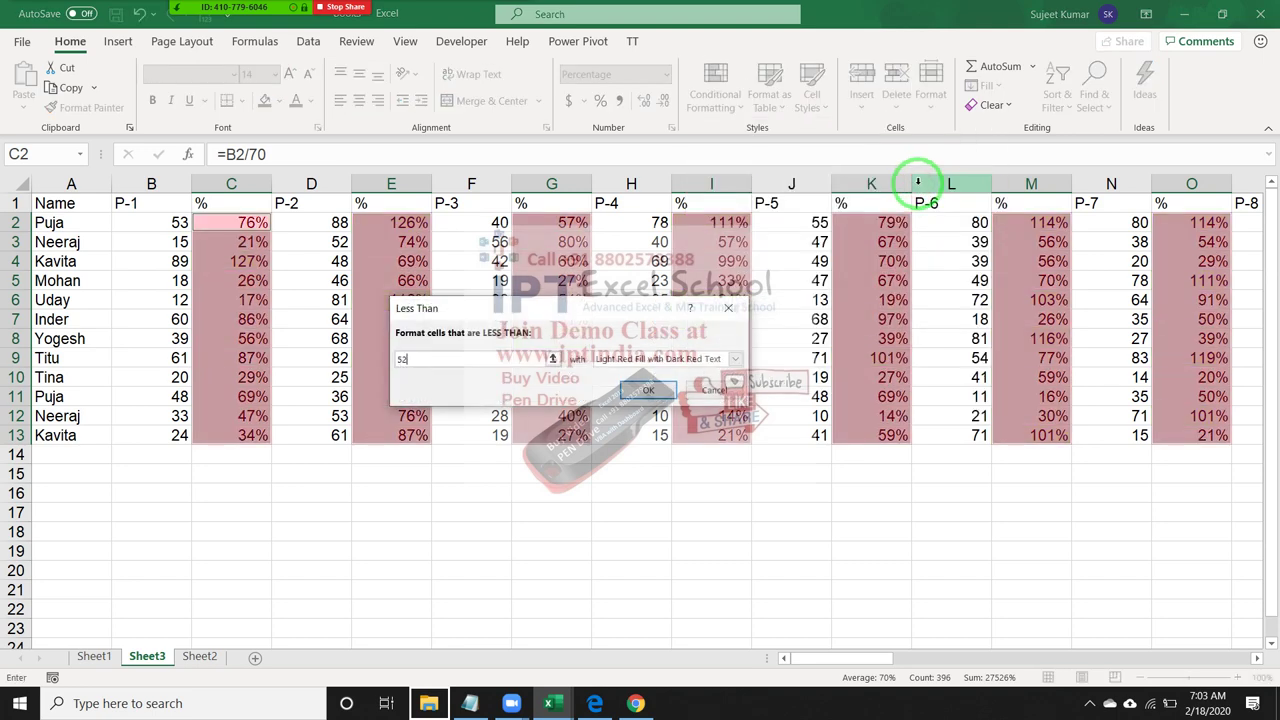
type("%")
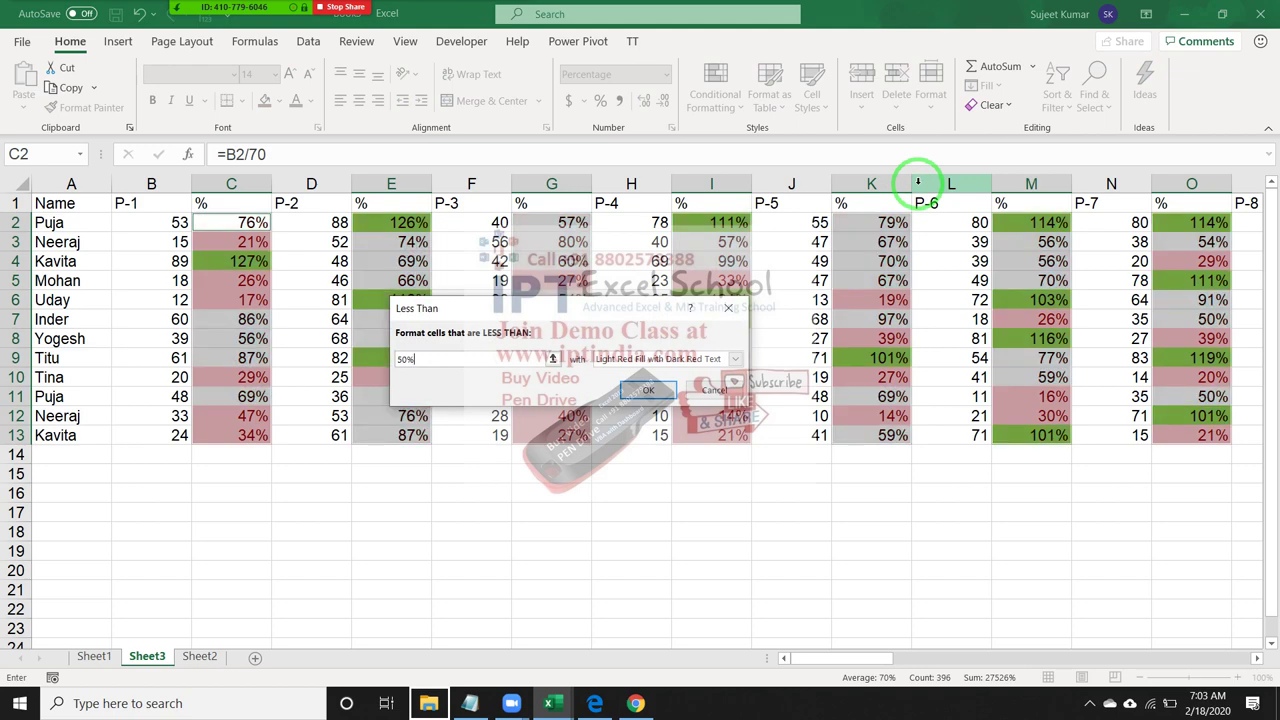
left_click(640, 358)
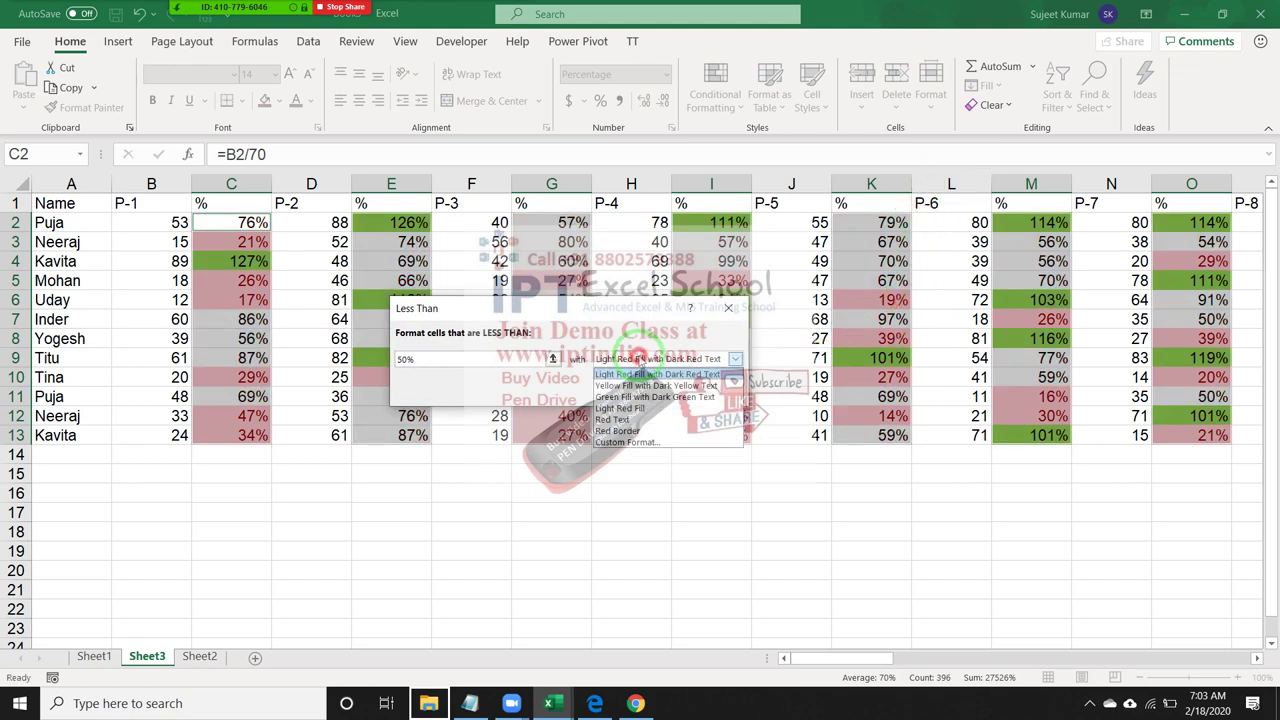
left_click(660, 448)
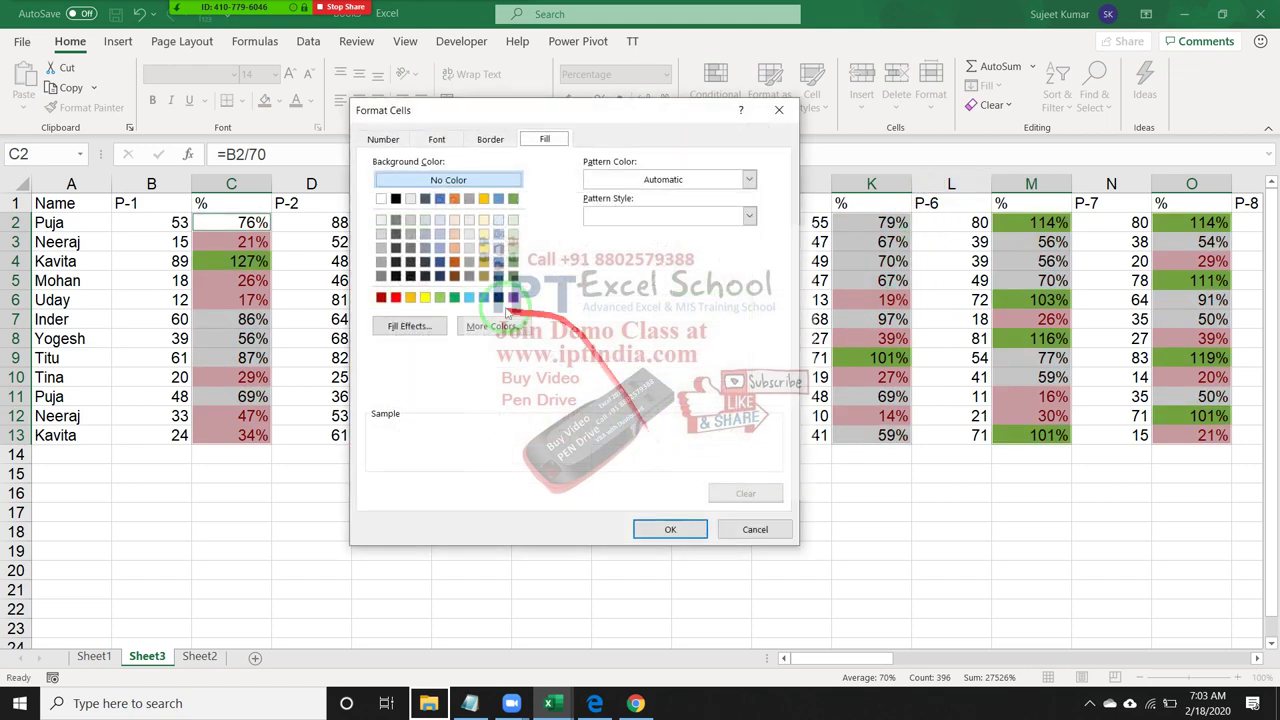
left_click(396, 297)
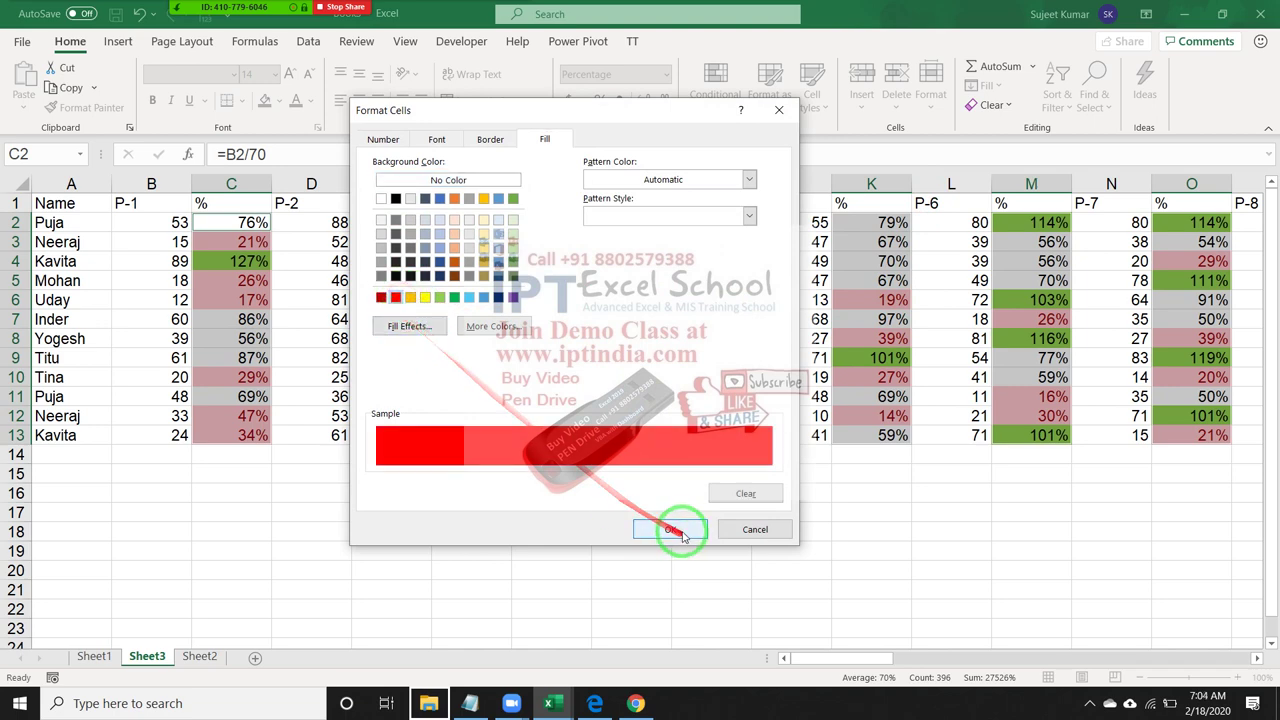
left_click(670, 529)
left_click(648, 388)
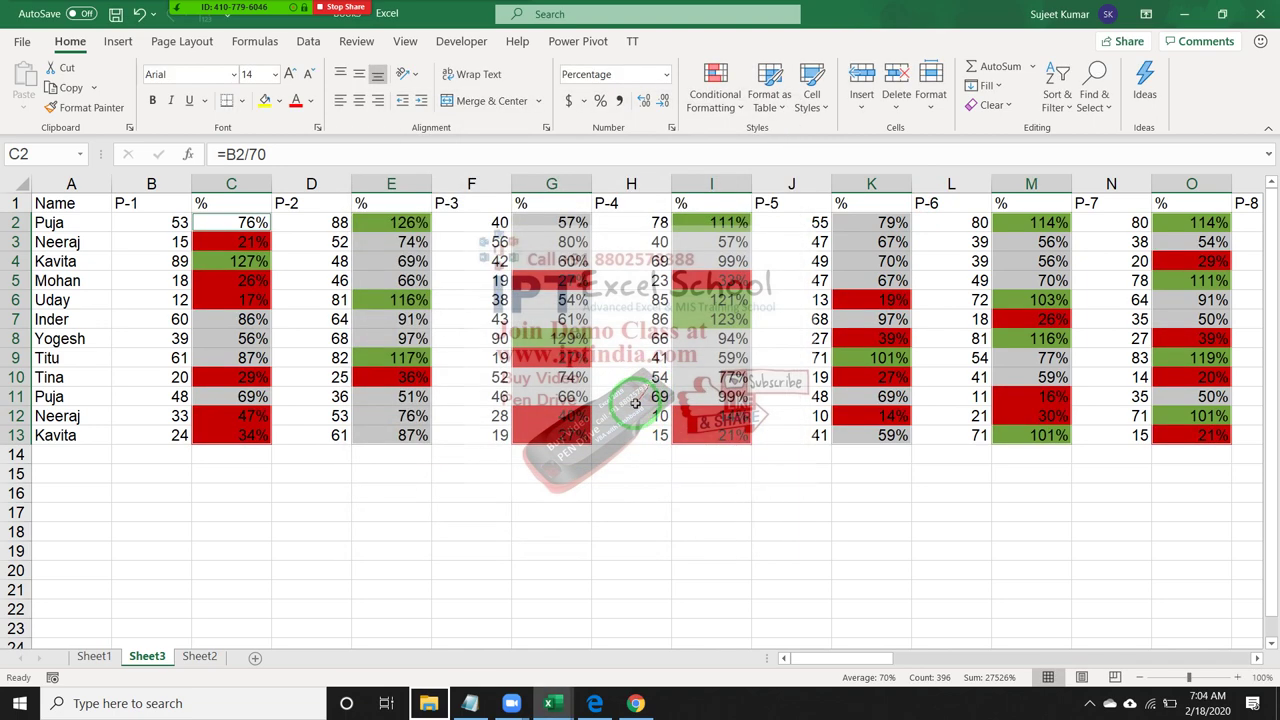
left_click(631, 400)
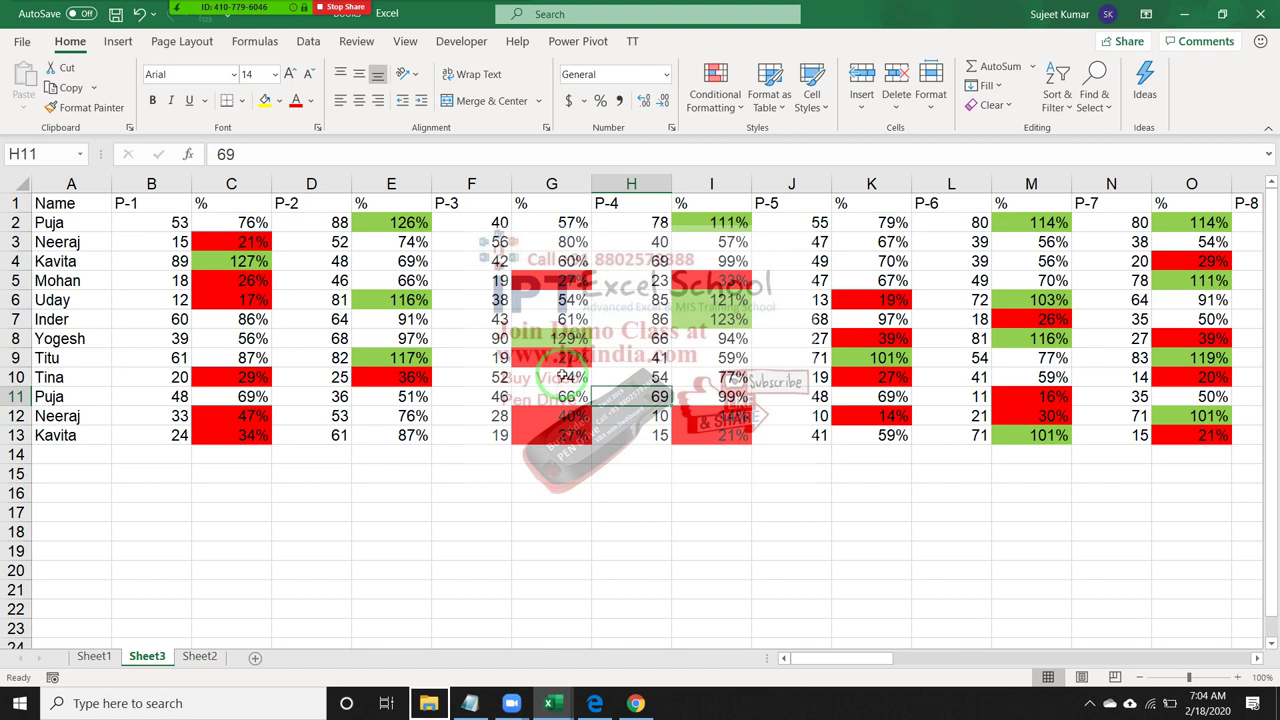
Check the % formulas in cells G5, G8, I5, I6 and I8, then bring up Zoom's participants list.
left_click(563, 376)
left_click(560, 338)
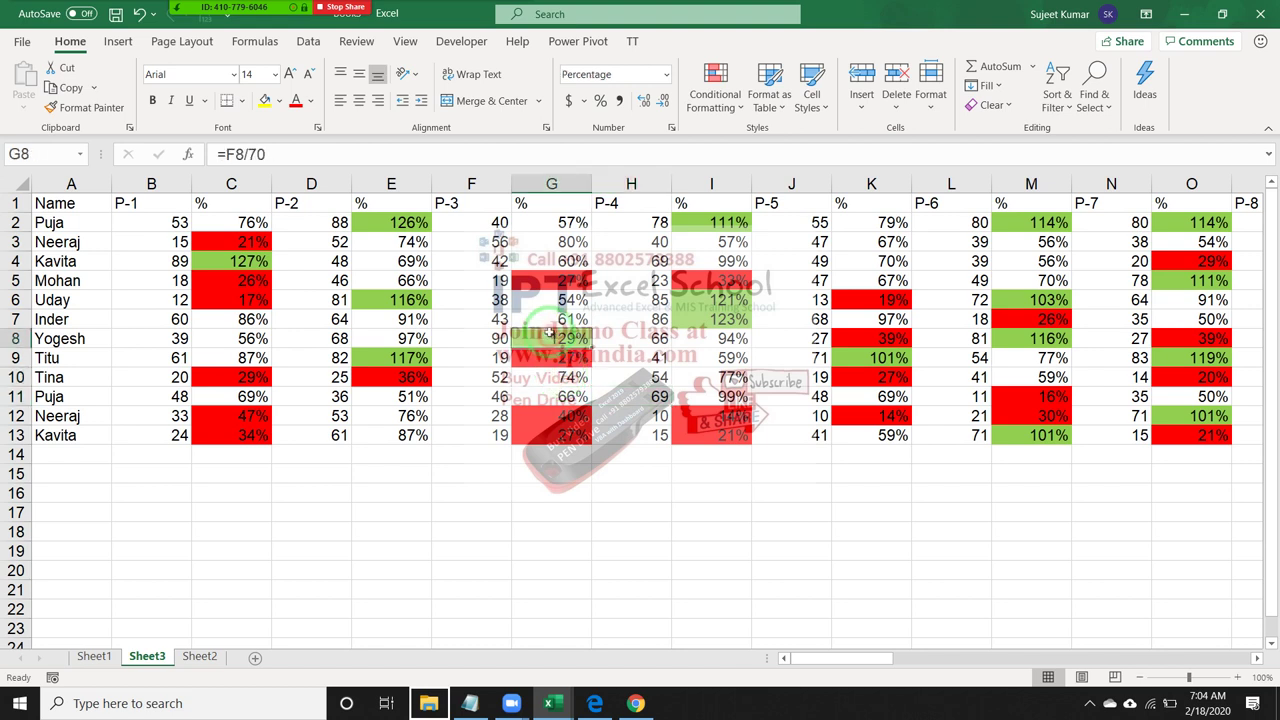
left_click(560, 280)
left_click(725, 280)
left_click(727, 301)
left_click(730, 338)
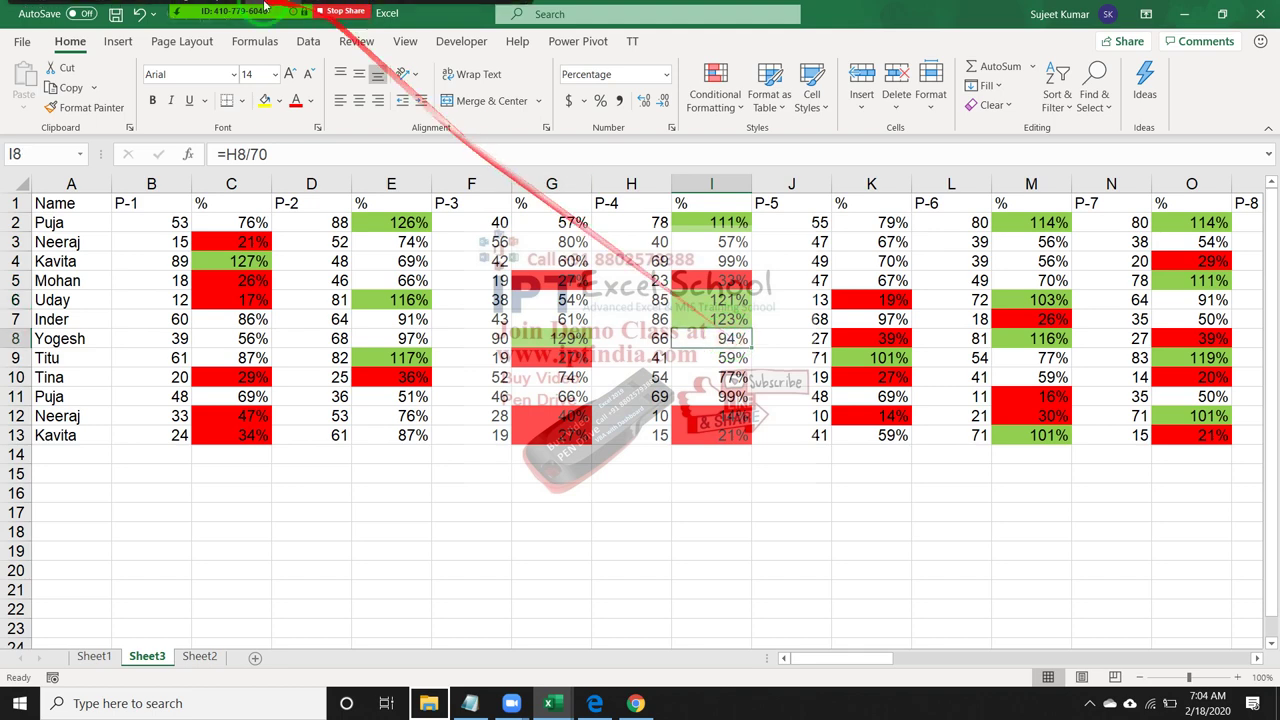
left_click(229, 15)
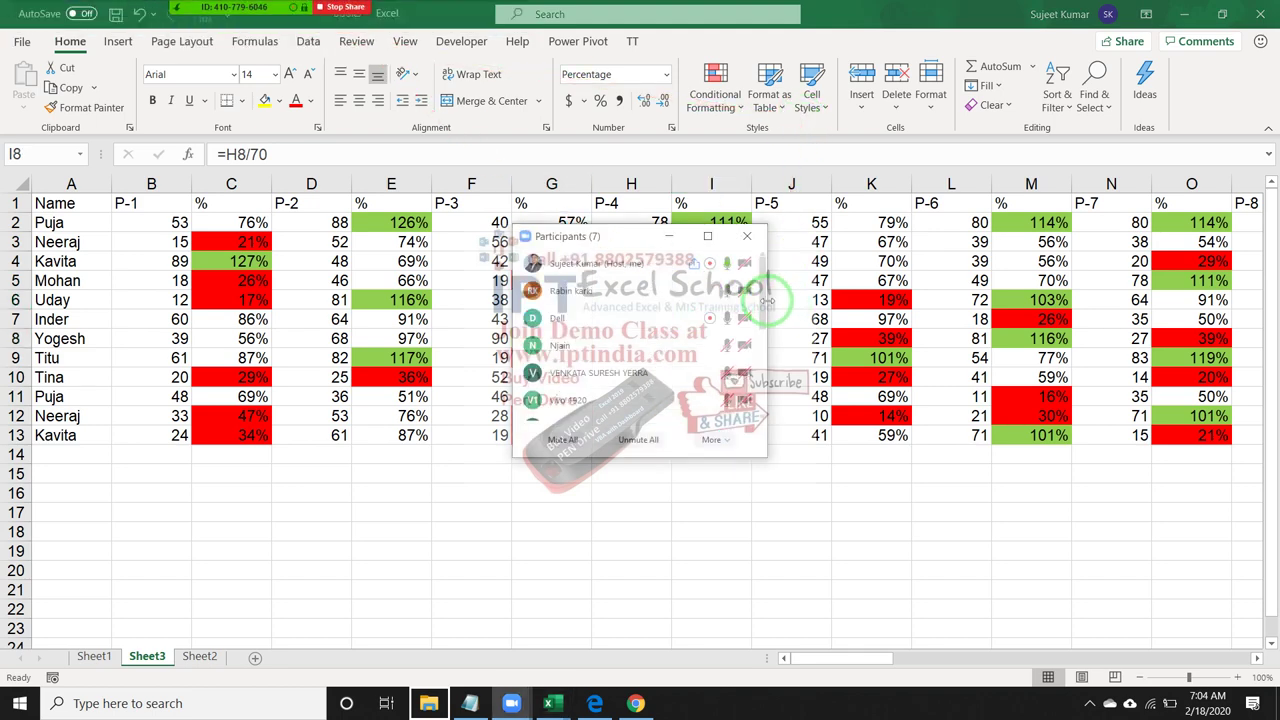
mouse_move(760, 306)
scroll(765, 350, "down", 1)
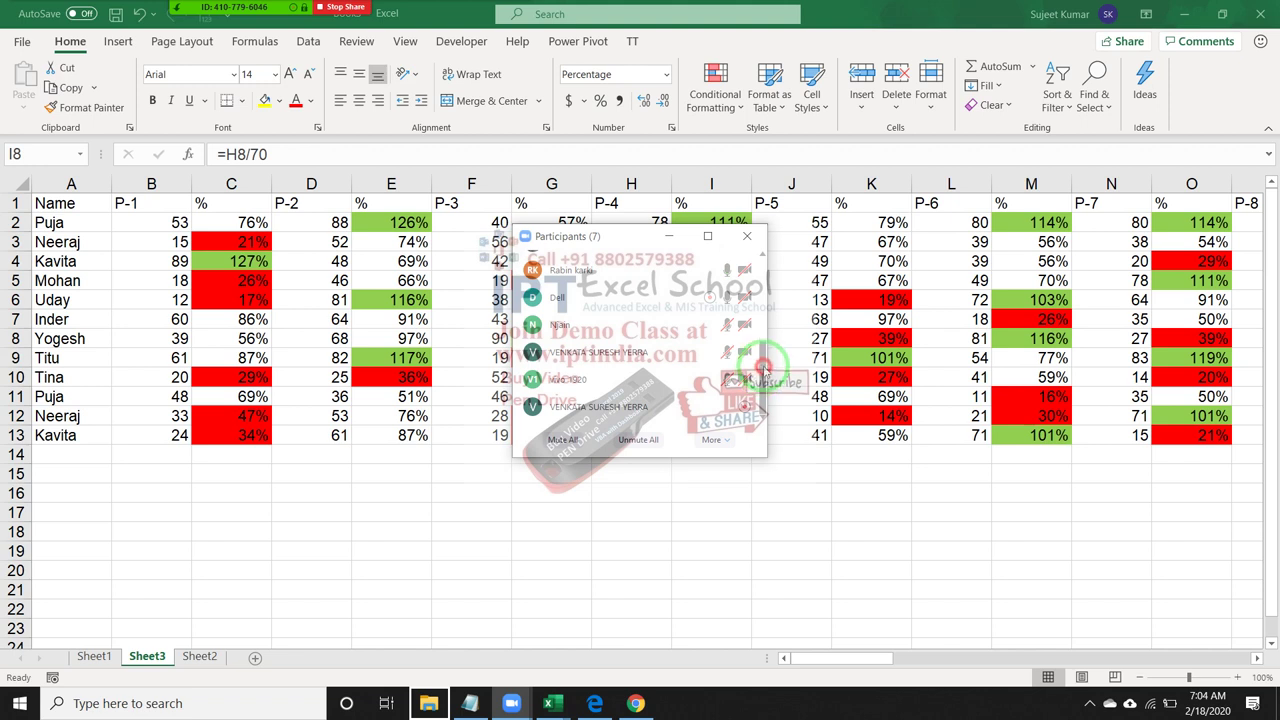
scroll(762, 317, "up", 1)
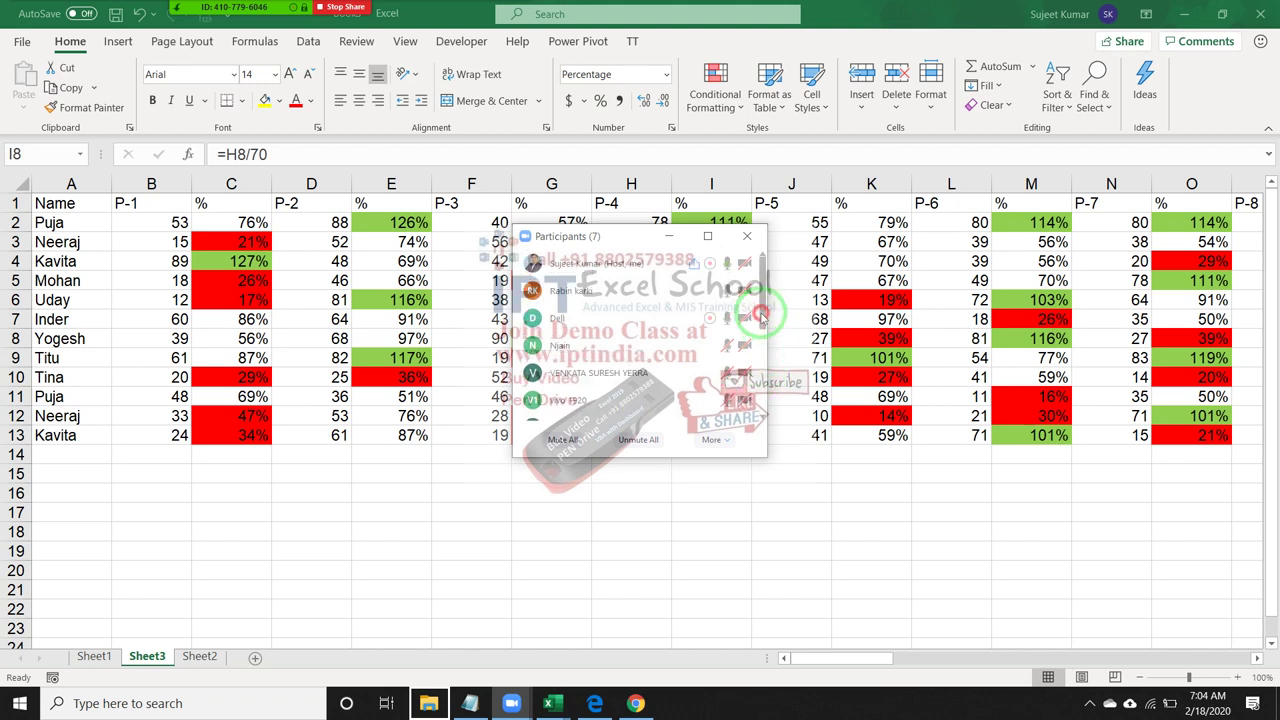